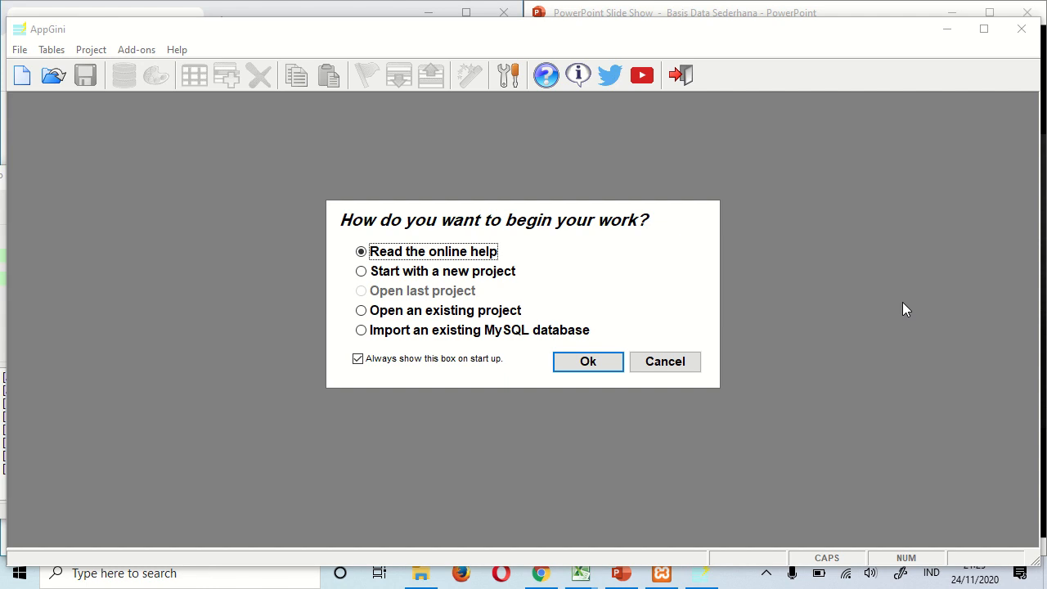
- Choose 'Import an existing MySQL database' in AppGini's start-up dialog and confirm with Ok
{"action": "left_click", "coordinate": [440, 332]}
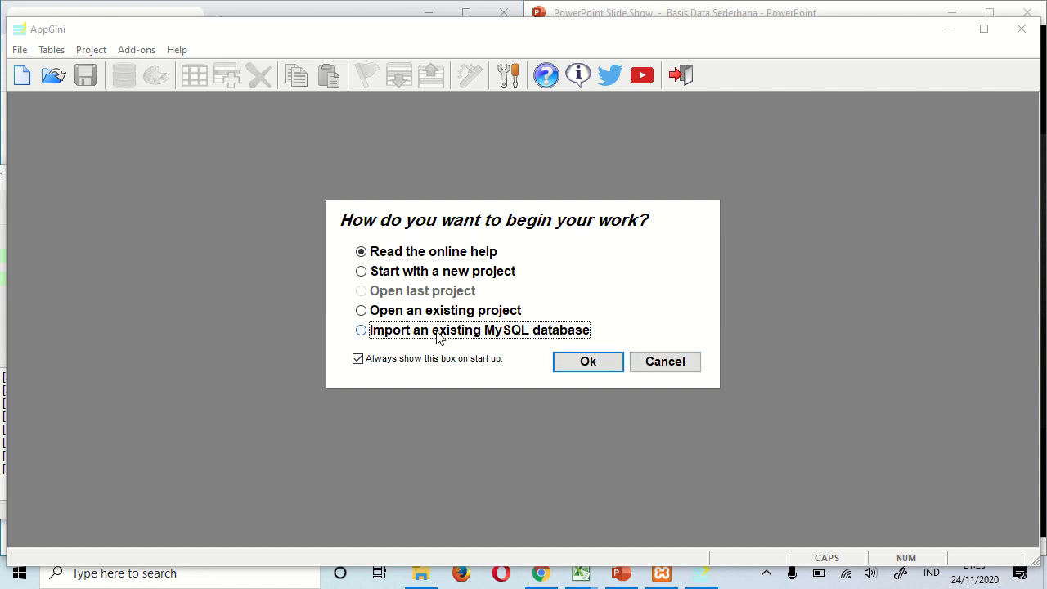
{"action": "left_click", "coordinate": [581, 365]}
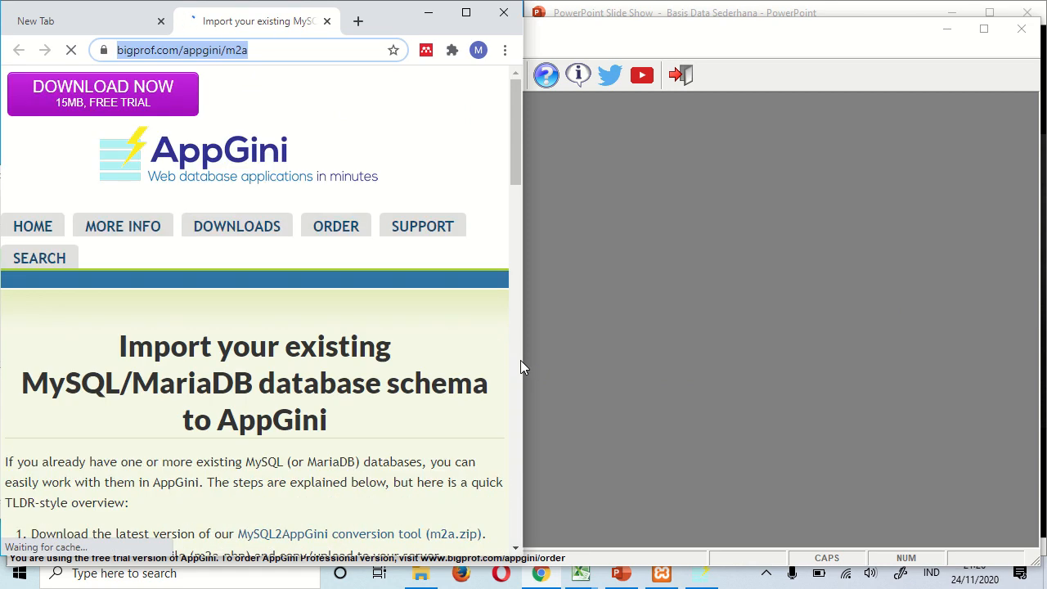
- Open the 'Download latest version of MySQL2AppGini' link in a new tab to download m2a.zip
{"action": "scroll", "coordinate": [336, 379], "scroll_direction": "down", "scroll_amount": 4}
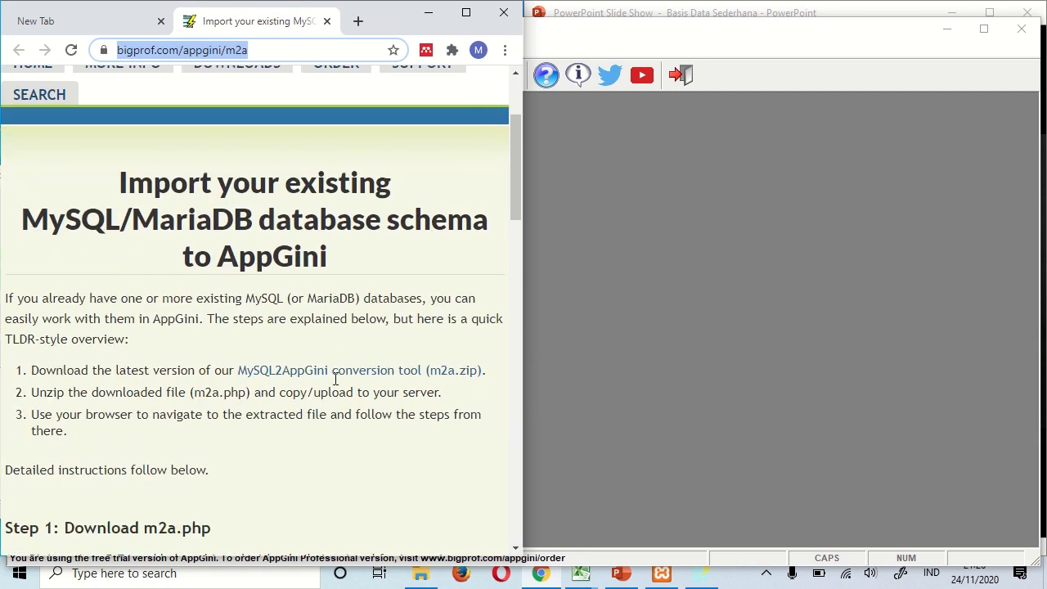
{"action": "scroll", "coordinate": [336, 379], "scroll_direction": "down", "scroll_amount": 1}
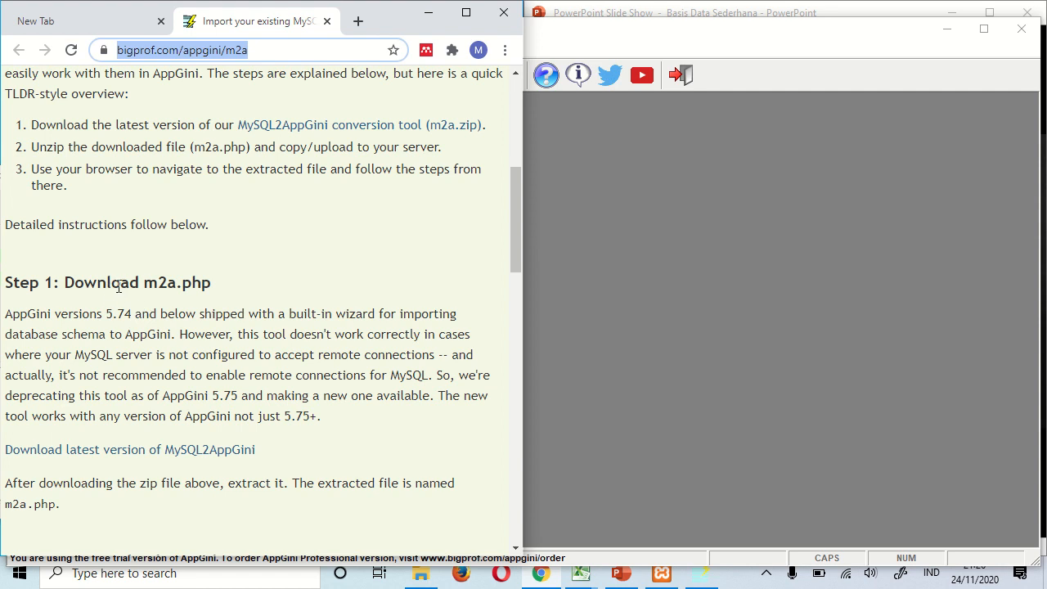
{"action": "right_click", "coordinate": [165, 459]}
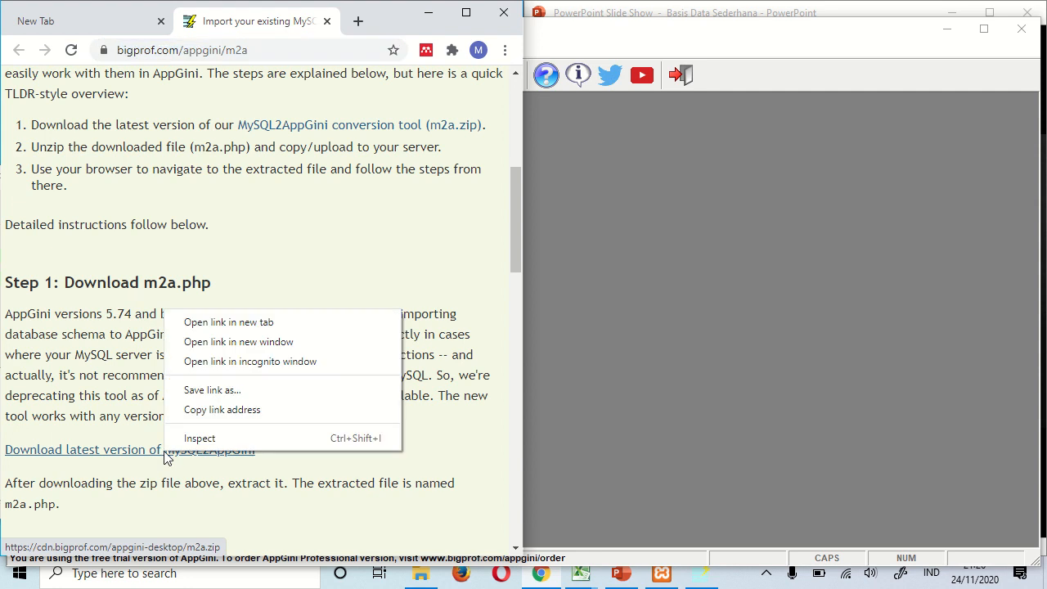
{"action": "left_click", "coordinate": [239, 321]}
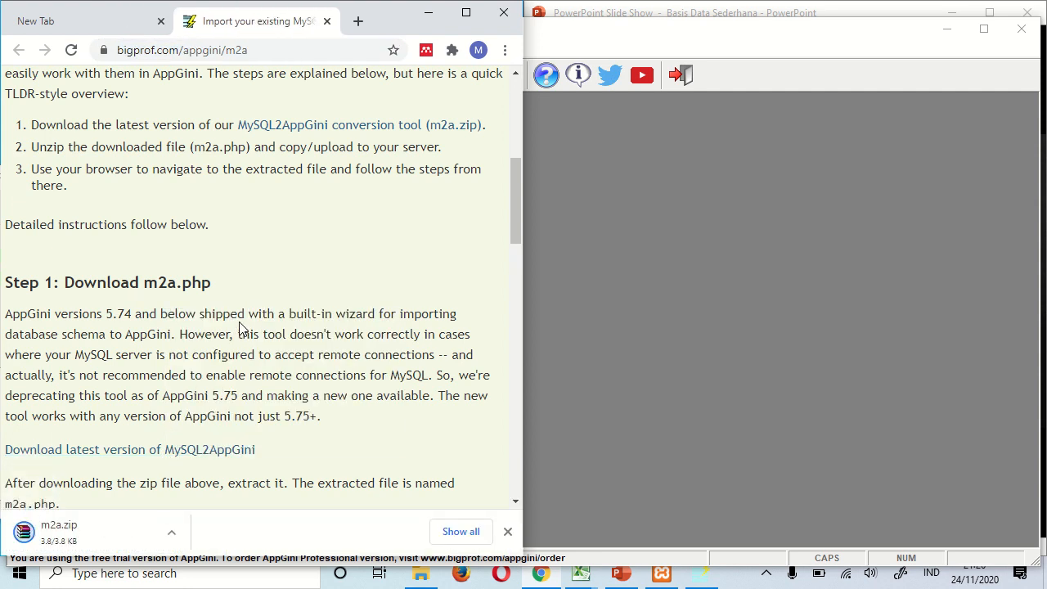
- Reveal the downloaded m2a.zip in its Downloads folder
{"action": "scroll", "coordinate": [240, 331], "scroll_direction": "down", "scroll_amount": 1}
{"action": "scroll", "coordinate": [240, 331], "scroll_direction": "down", "scroll_amount": 2}
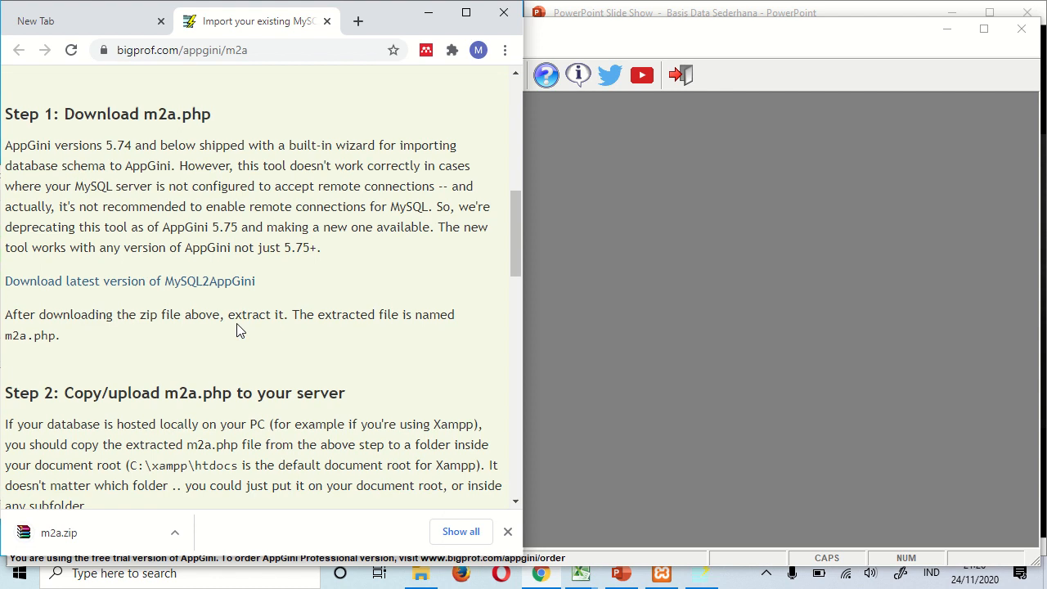
{"action": "scroll", "coordinate": [238, 324], "scroll_direction": "down", "scroll_amount": 3}
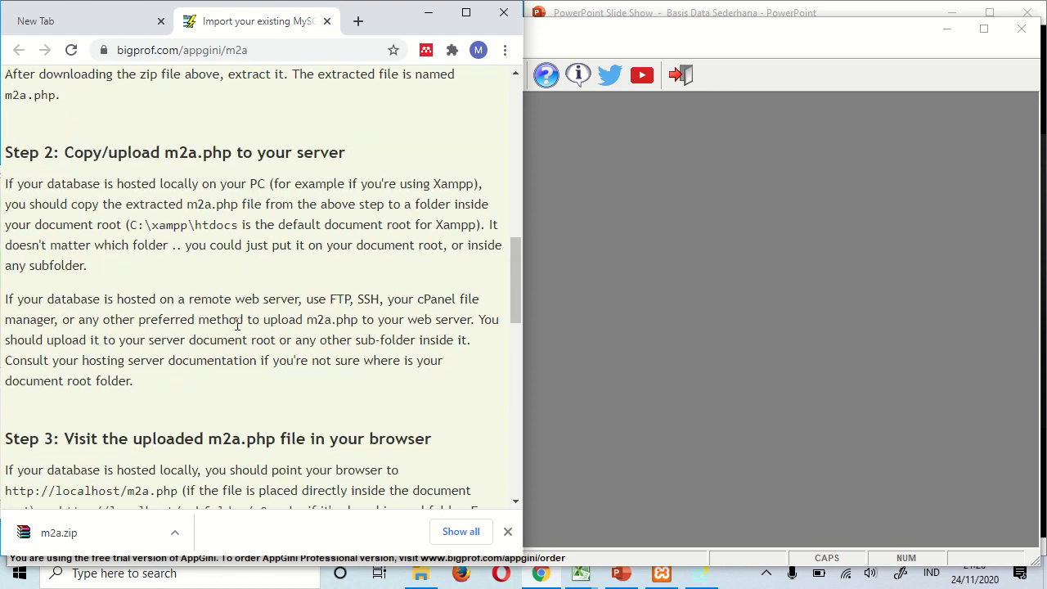
{"action": "scroll", "coordinate": [238, 324], "scroll_direction": "down", "scroll_amount": 1}
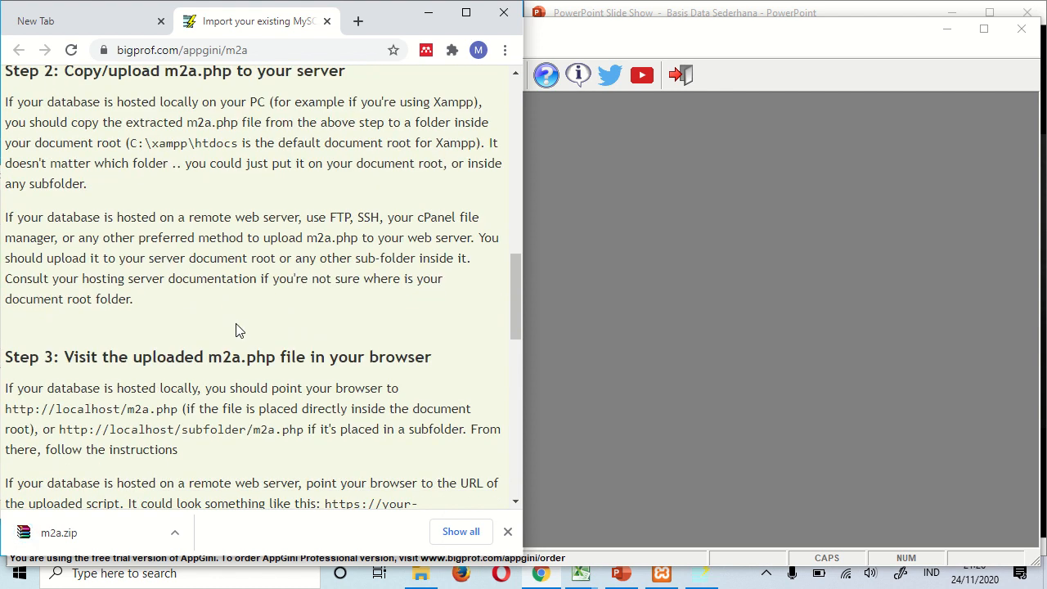
{"action": "scroll", "coordinate": [236, 331], "scroll_direction": "down", "scroll_amount": 2}
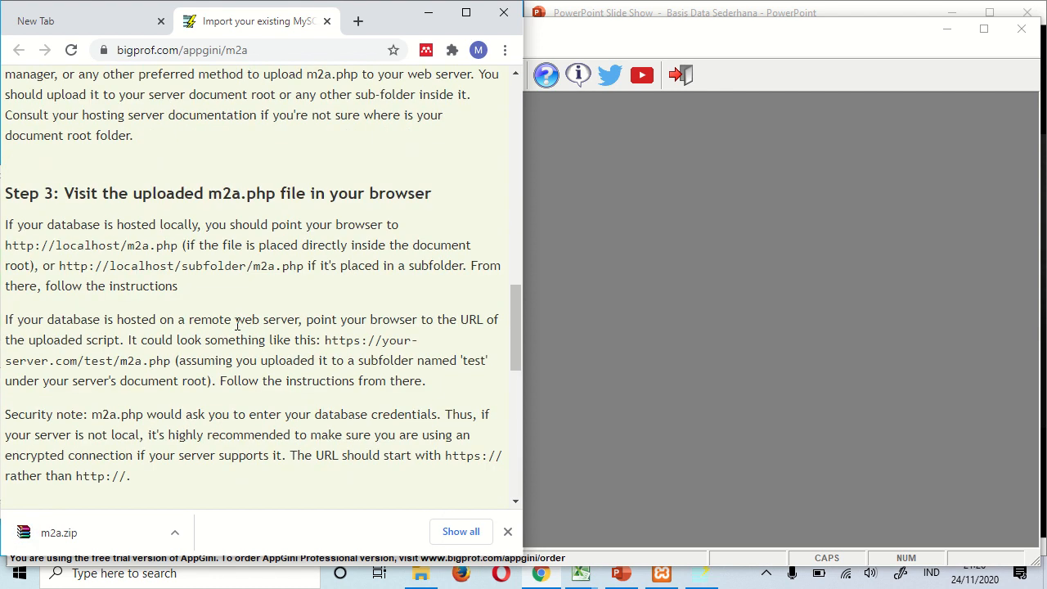
{"action": "scroll", "coordinate": [237, 324], "scroll_direction": "down", "scroll_amount": 2}
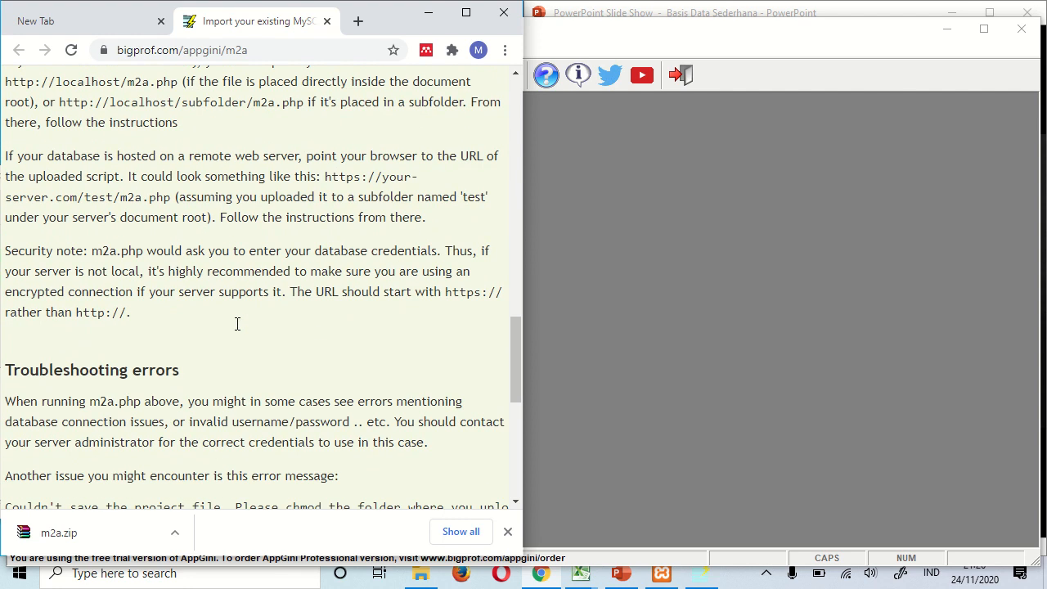
{"action": "scroll", "coordinate": [236, 330], "scroll_direction": "down", "scroll_amount": 3}
{"action": "scroll", "coordinate": [236, 330], "scroll_direction": "up", "scroll_amount": 6}
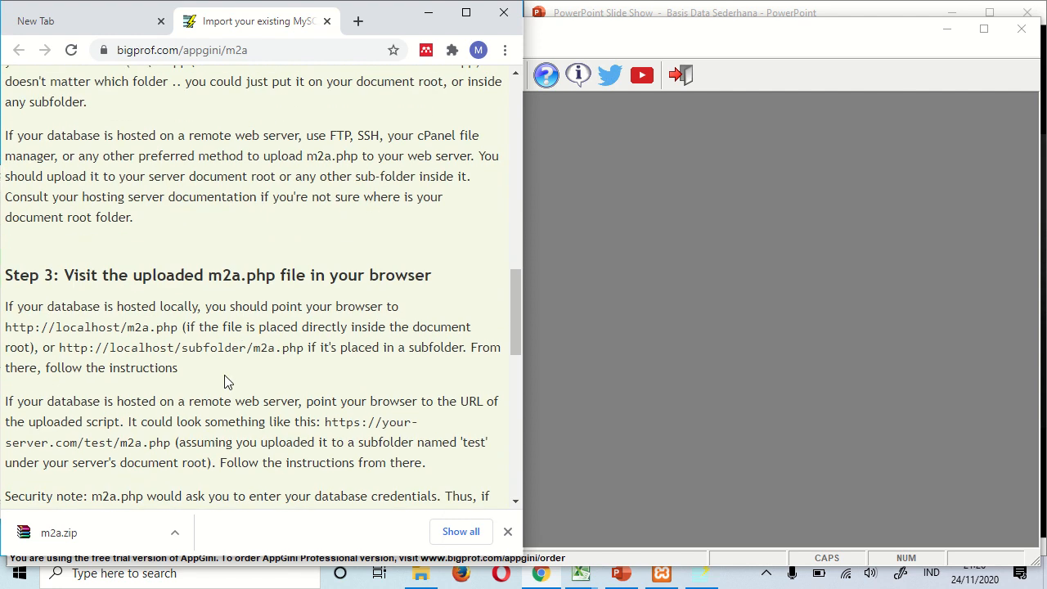
{"action": "left_click", "coordinate": [187, 536]}
{"action": "left_click", "coordinate": [217, 479]}
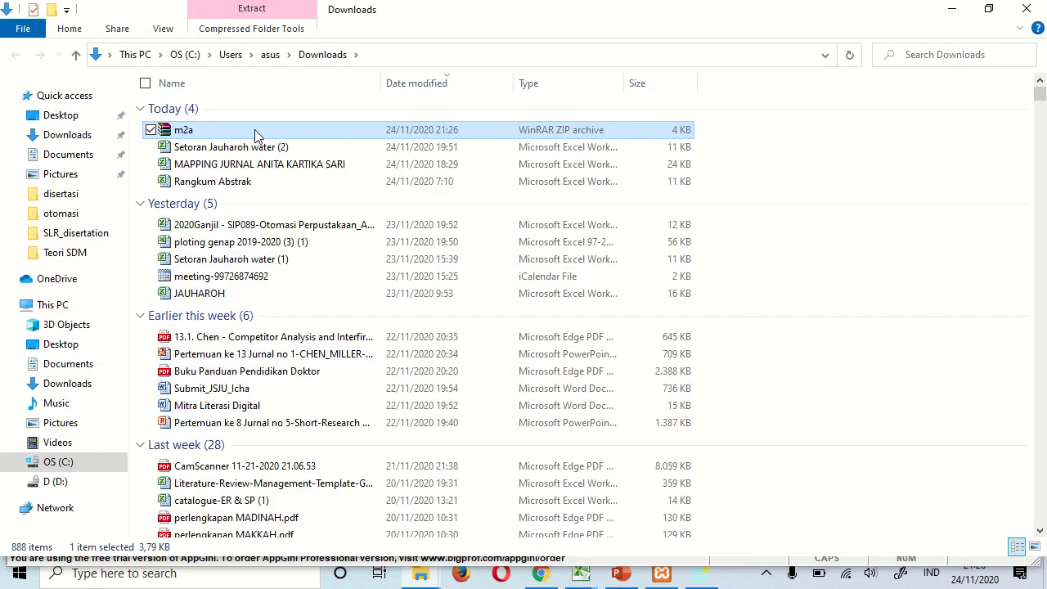
- Extract m2a.php from m2a.zip into a new m2a folder in Downloads
{"action": "double_click", "coordinate": [249, 129]}
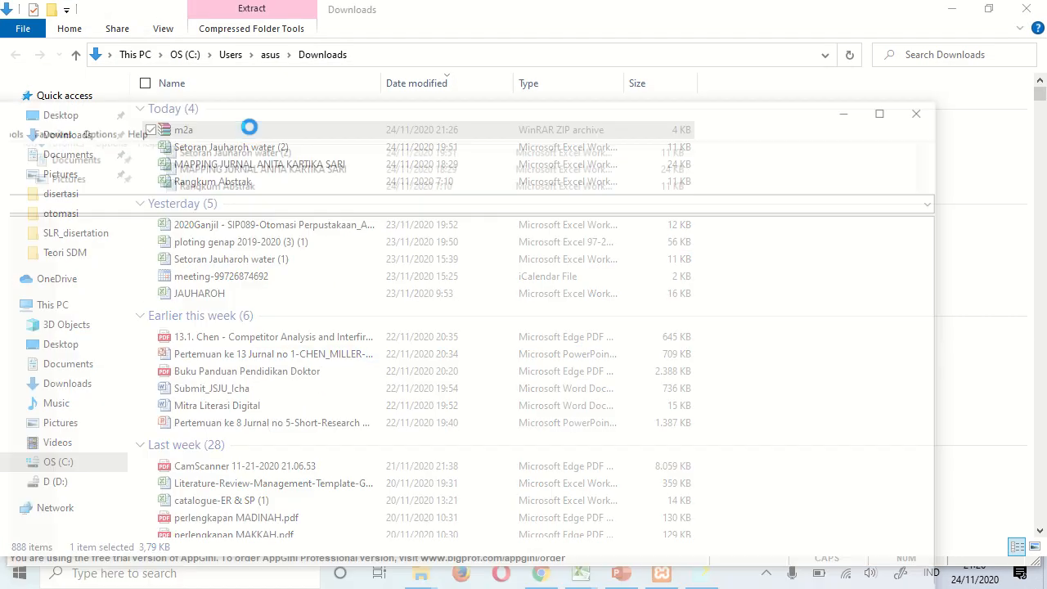
{"action": "left_click_drag", "start_coordinate": [264, 109], "coordinate": [554, 96]}
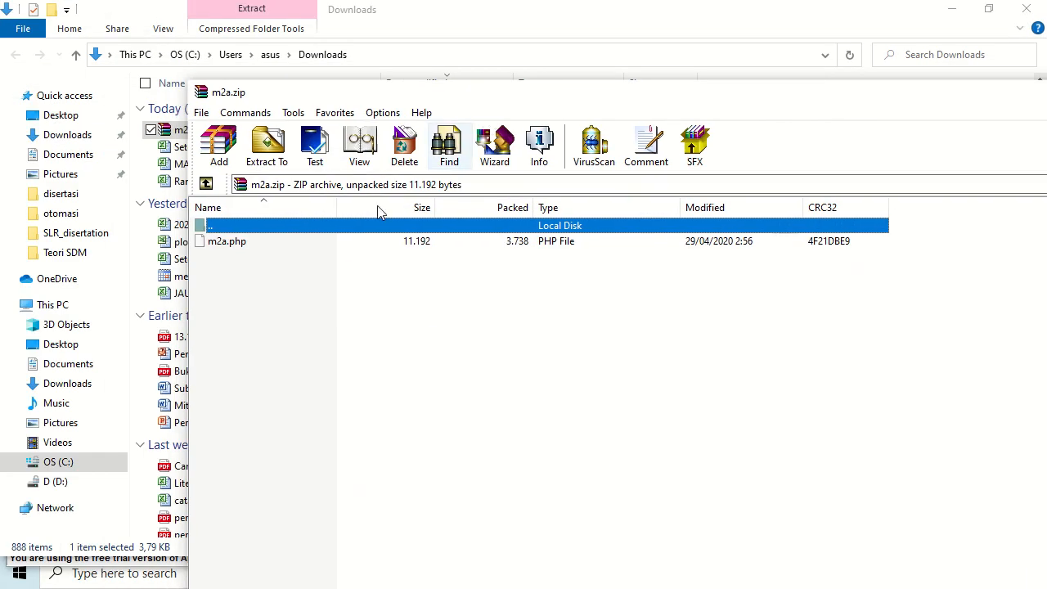
{"action": "left_click", "coordinate": [252, 243]}
{"action": "right_click", "coordinate": [248, 243]}
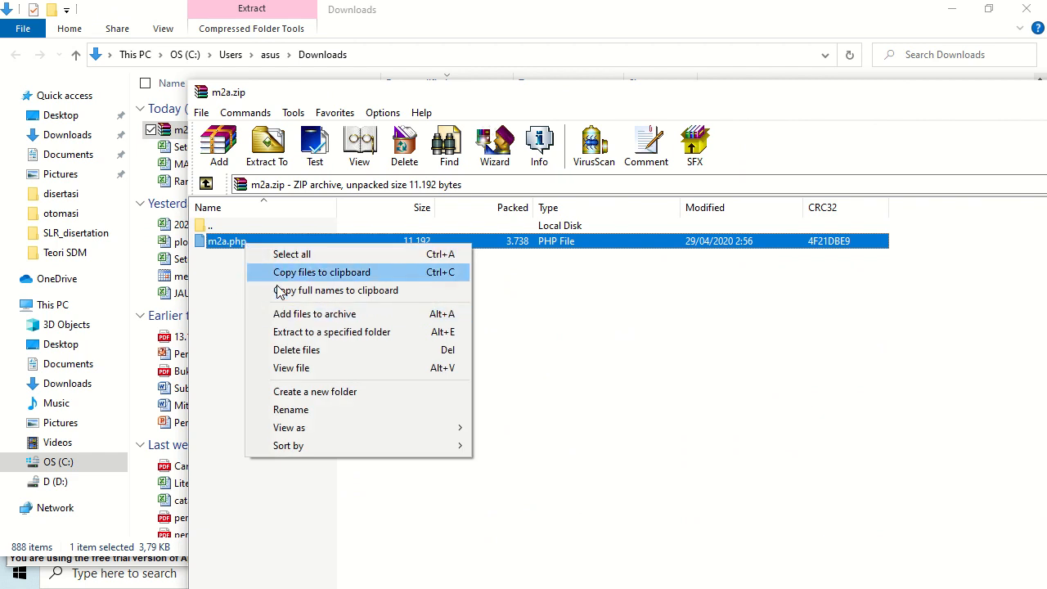
{"action": "left_click", "coordinate": [307, 336]}
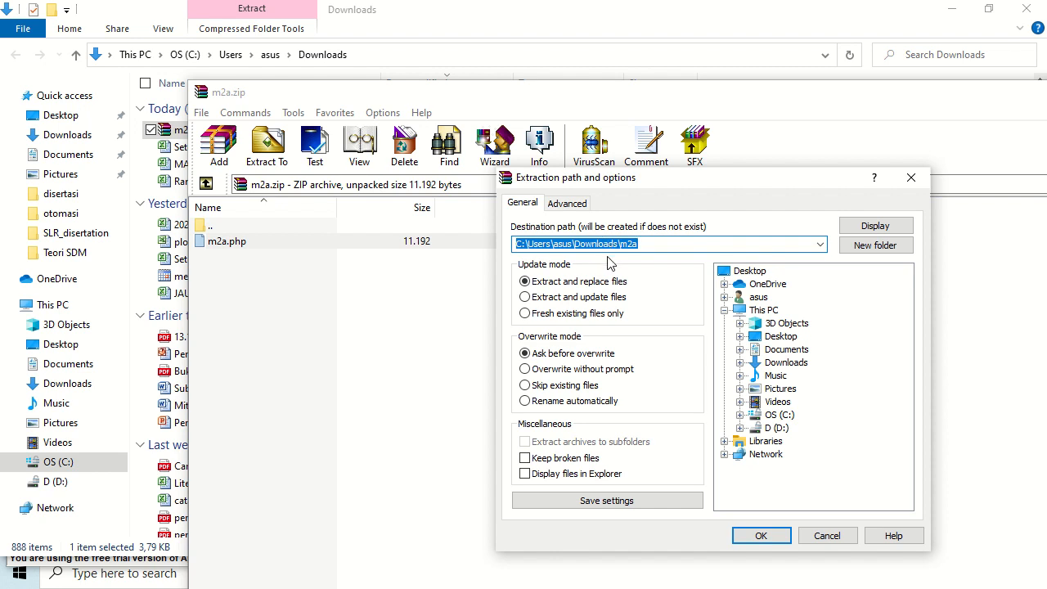
{"action": "left_click", "coordinate": [754, 535]}
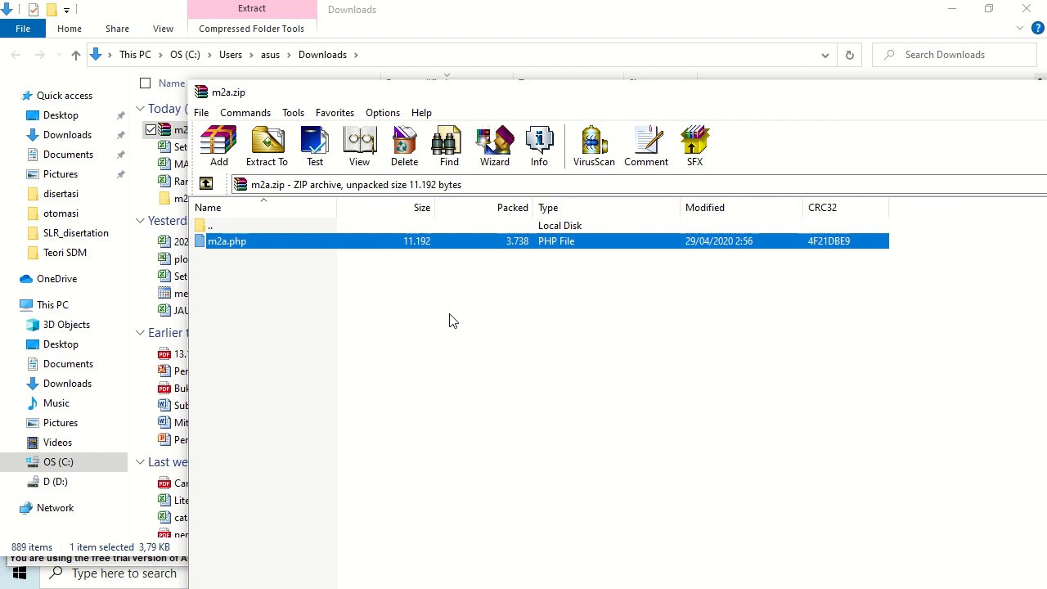
- Close the WinRAR archive window
{"action": "left_click_drag", "start_coordinate": [657, 98], "coordinate": [557, 136]}
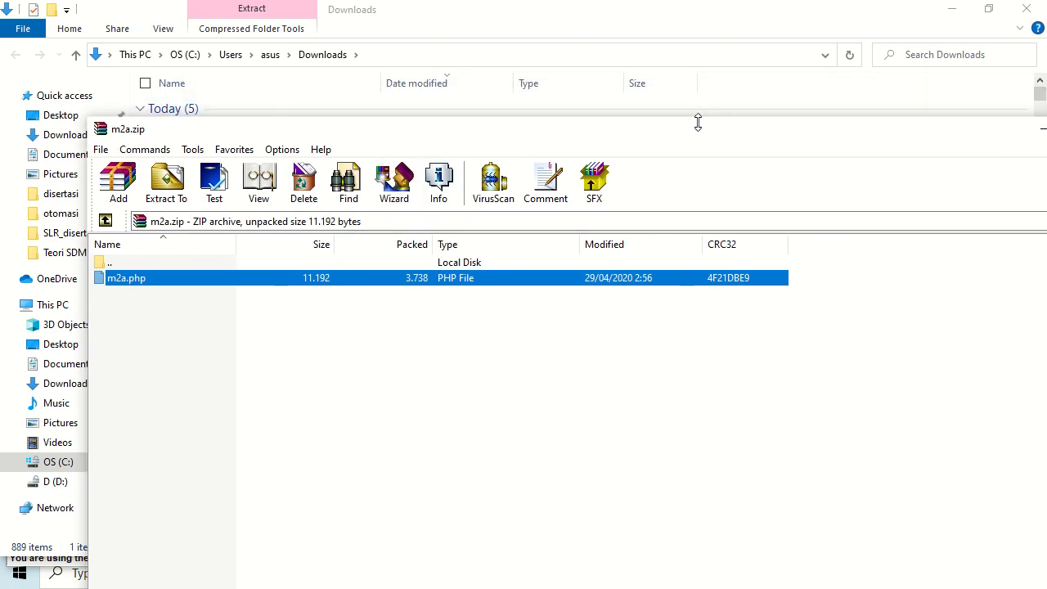
{"action": "left_click_drag", "start_coordinate": [696, 122], "coordinate": [465, 154]}
{"action": "left_click", "coordinate": [912, 140]}
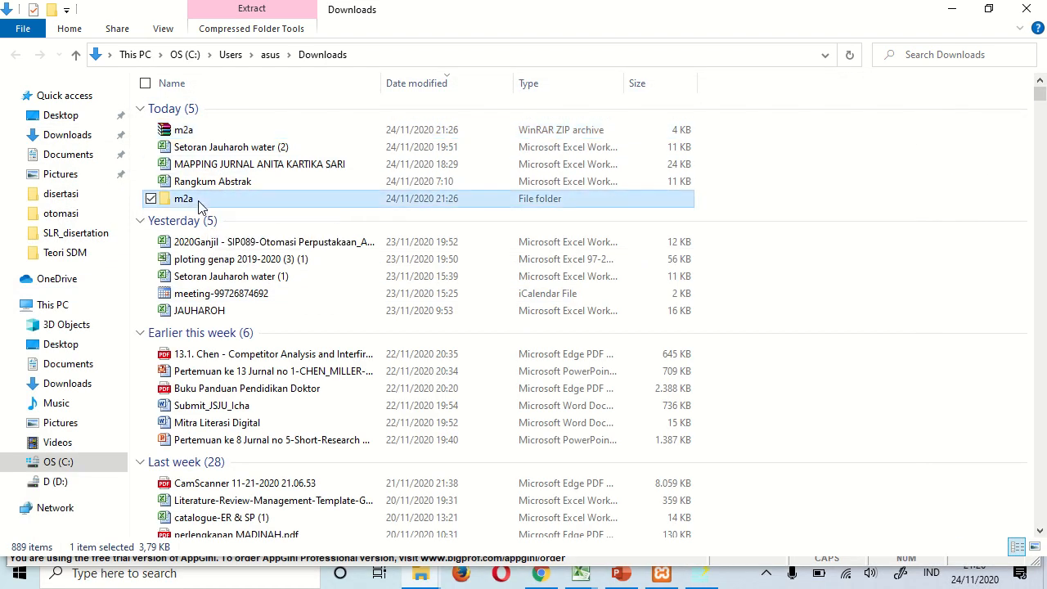
- Copy m2a.php from the extracted m2a folder
{"action": "double_click", "coordinate": [200, 203]}
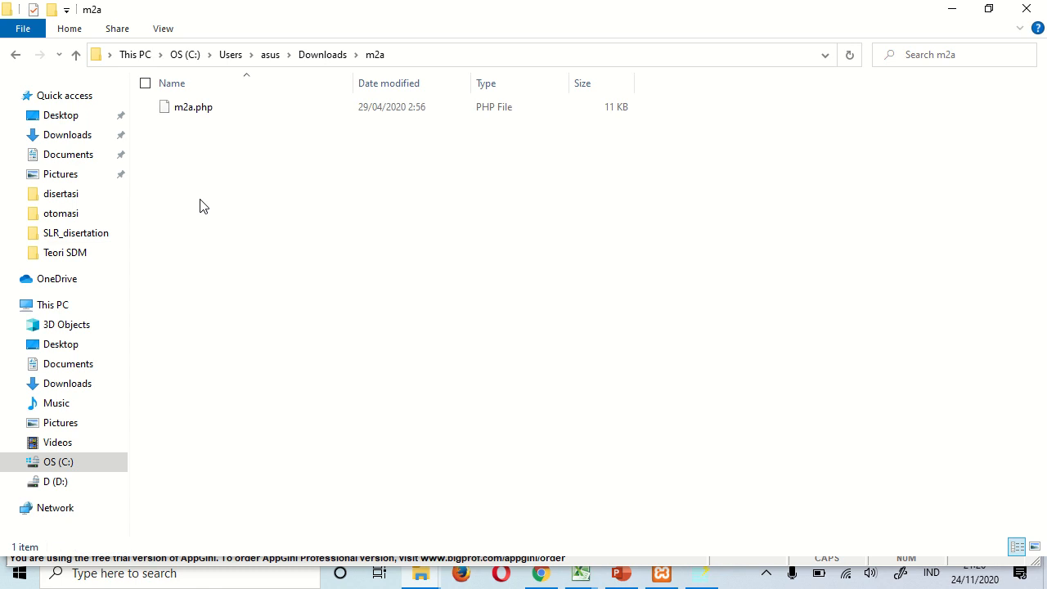
{"action": "left_click", "coordinate": [213, 117]}
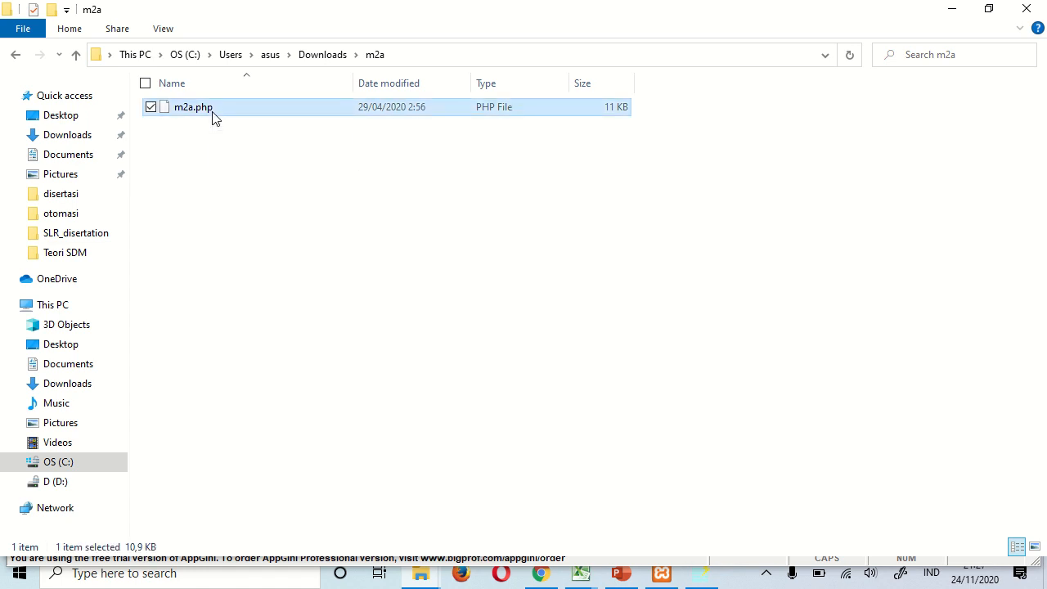
{"action": "right_click", "coordinate": [214, 117]}
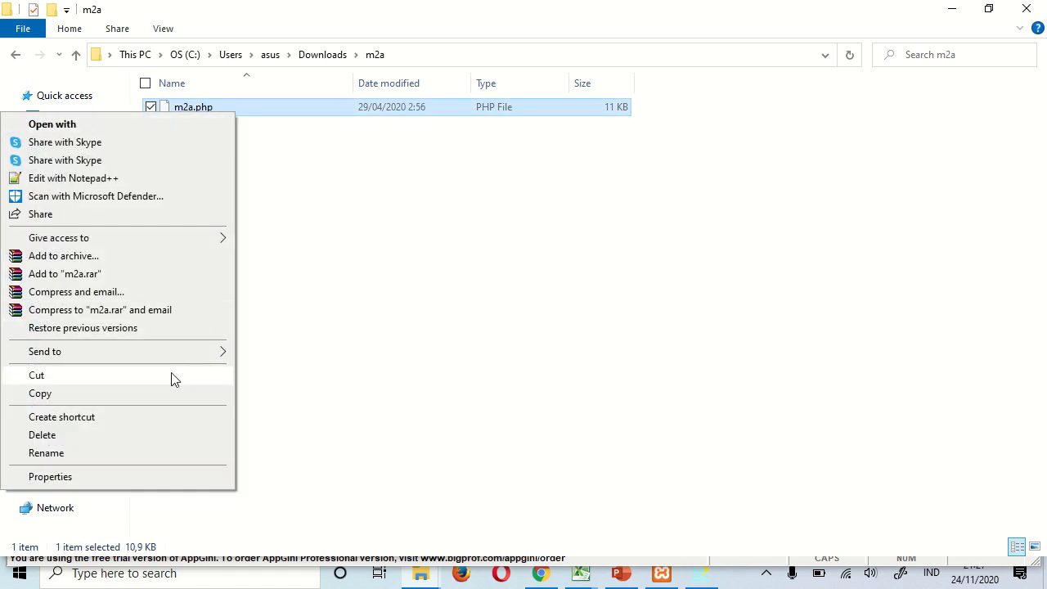
{"action": "left_click", "coordinate": [170, 394]}
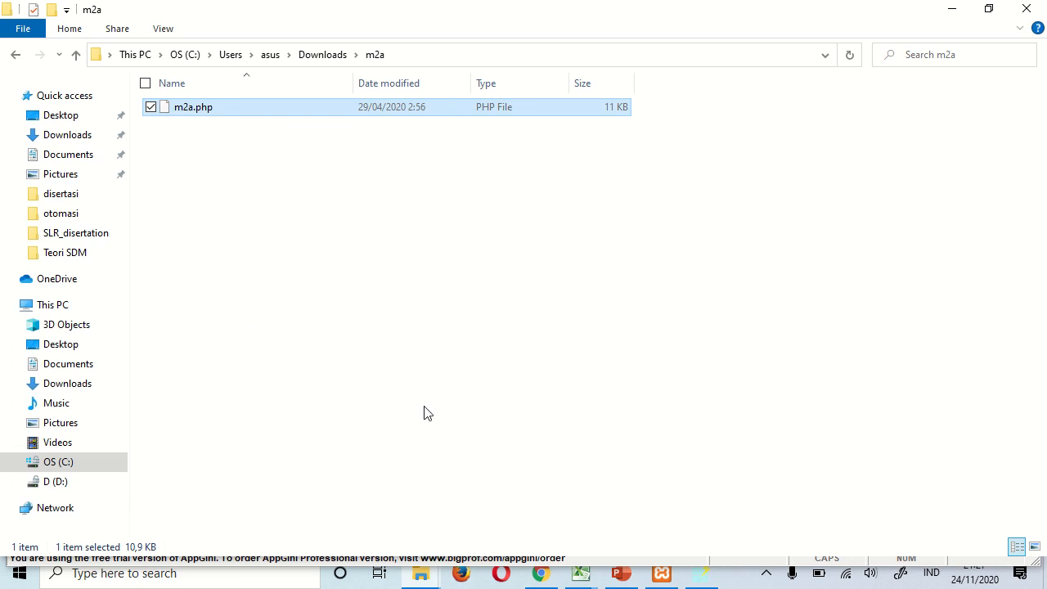
- Paste m2a.php into D:\XAMPP\htdocs, opened from the XAMPP Control Panel's Explorer button
{"action": "left_click", "coordinate": [662, 573]}
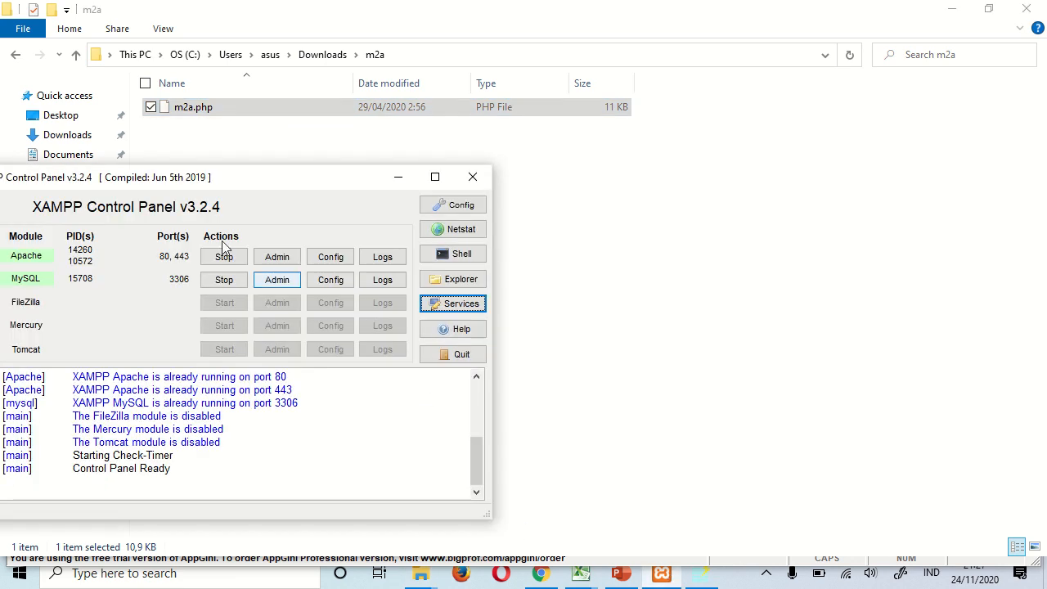
{"action": "left_click_drag", "start_coordinate": [143, 179], "coordinate": [311, 134]}
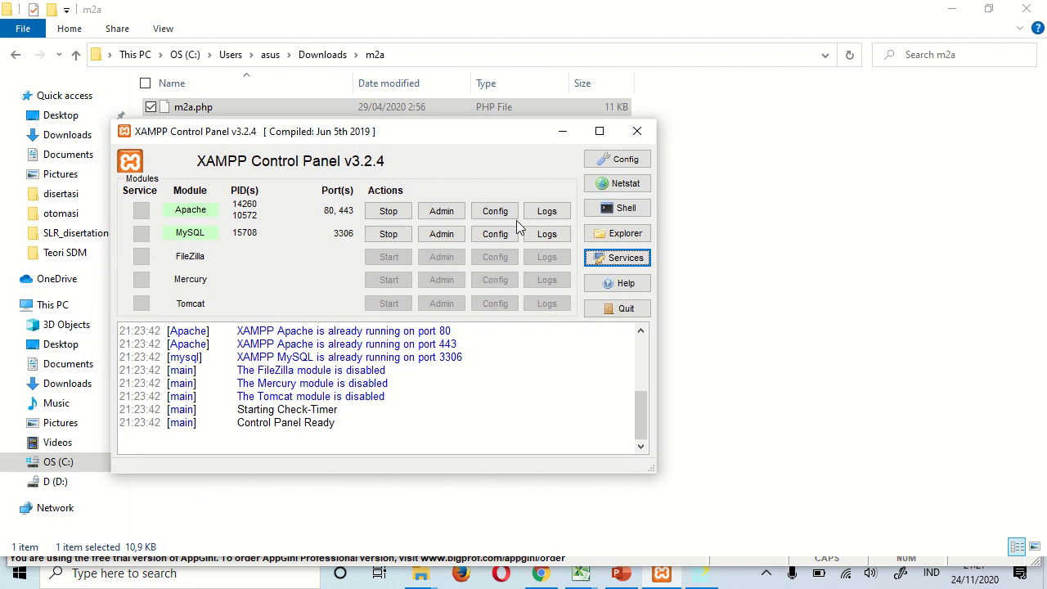
{"action": "left_click", "coordinate": [621, 233]}
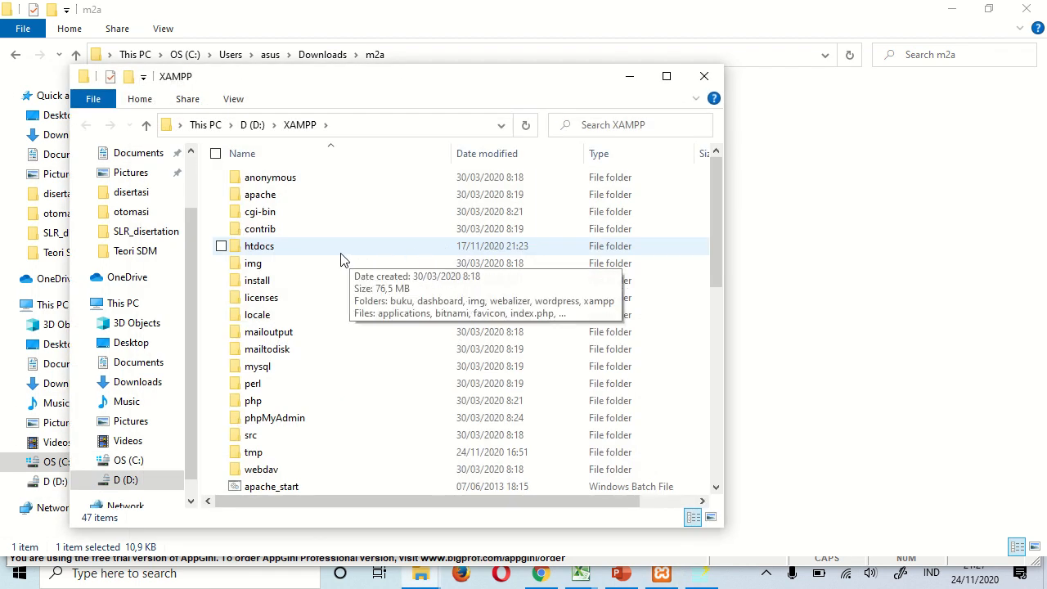
{"action": "double_click", "coordinate": [261, 246]}
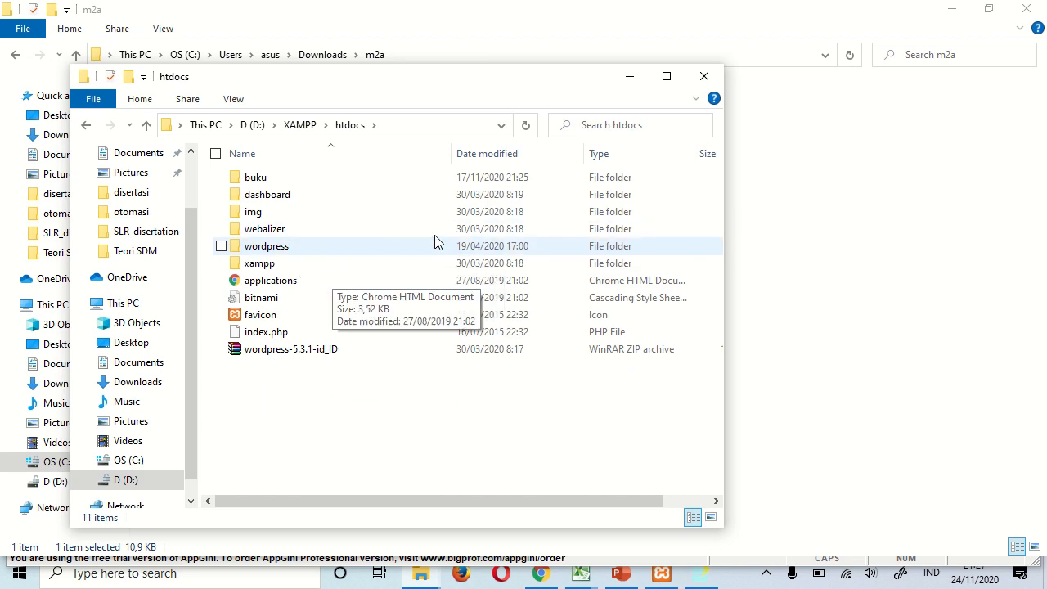
{"action": "right_click", "coordinate": [283, 383]}
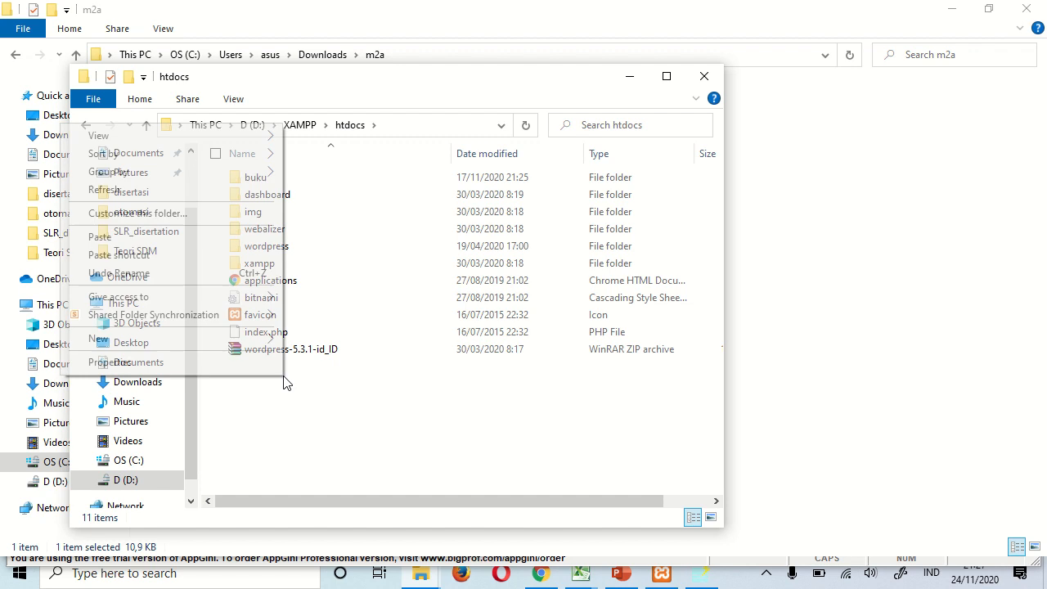
{"action": "left_click", "coordinate": [196, 236]}
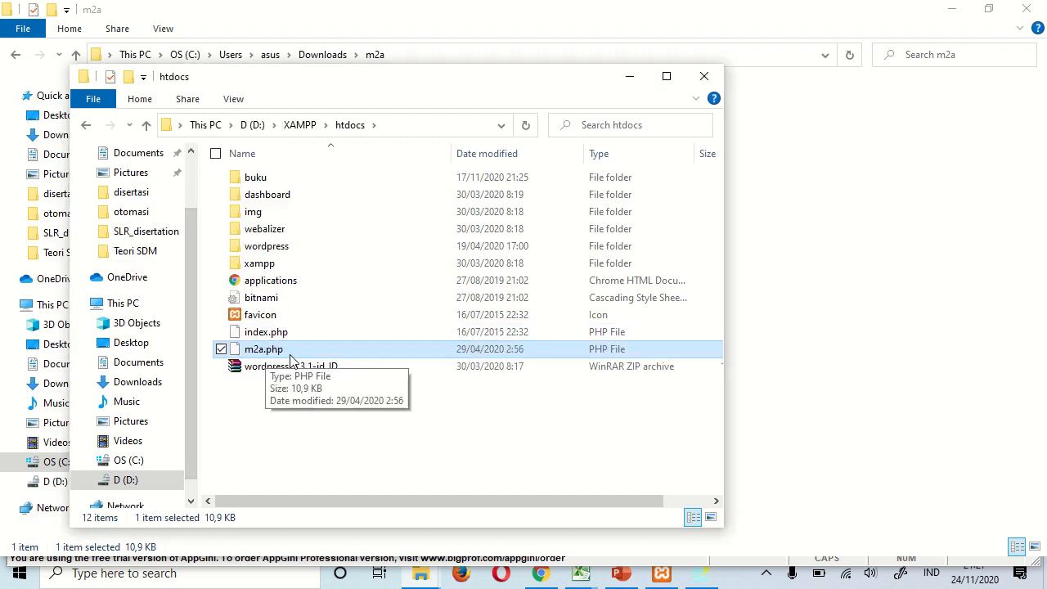
{"action": "left_click", "coordinate": [543, 572]}
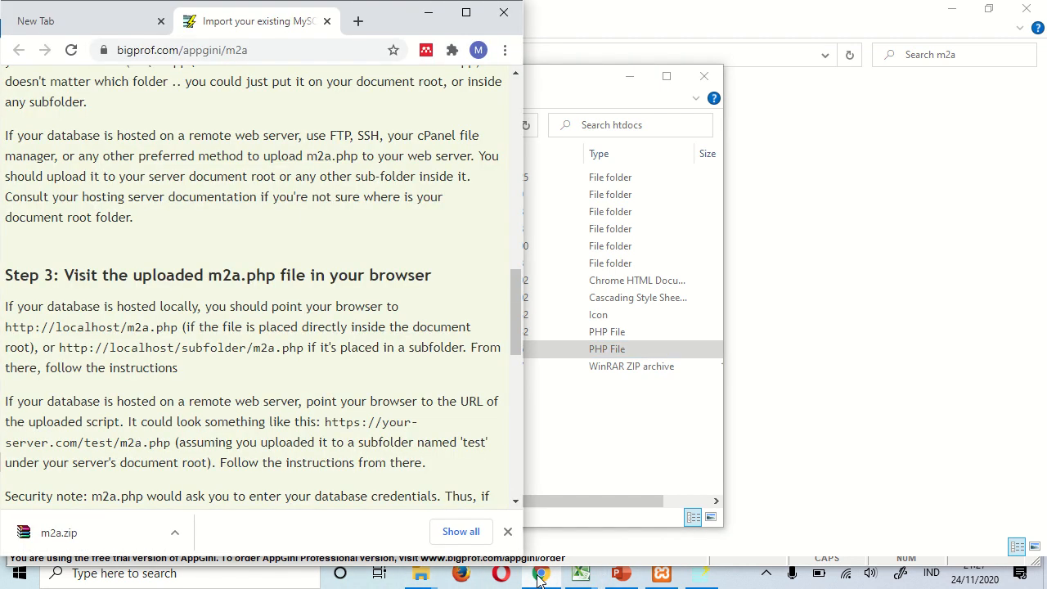
- Load localhost/m2a.php in a new Chrome tab and scroll to the database connection form
{"action": "left_click", "coordinate": [163, 52]}
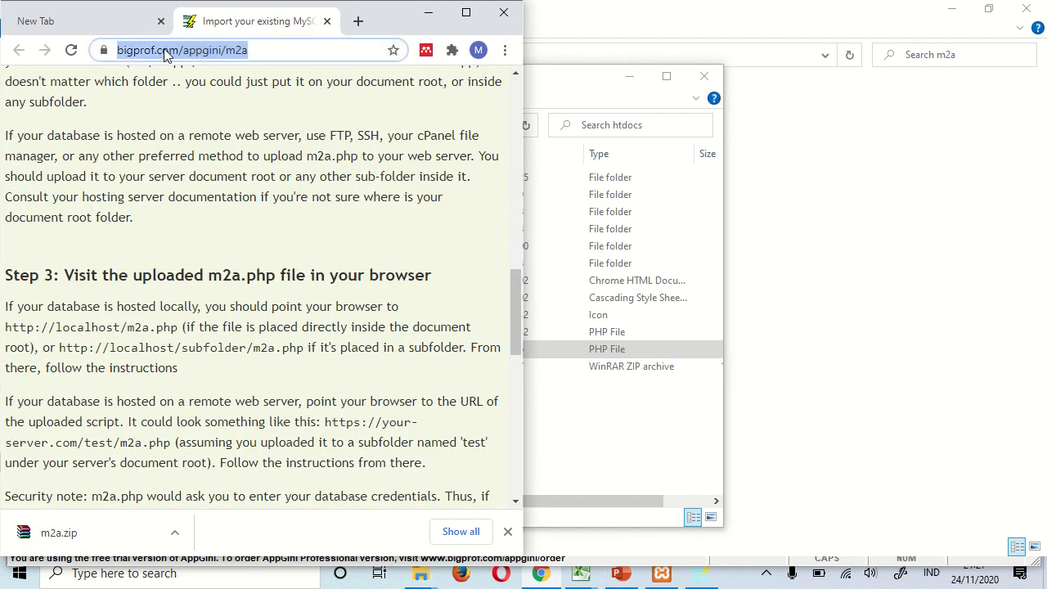
{"action": "key", "text": "ctrl+t"}
{"action": "type", "text": "localhost"}
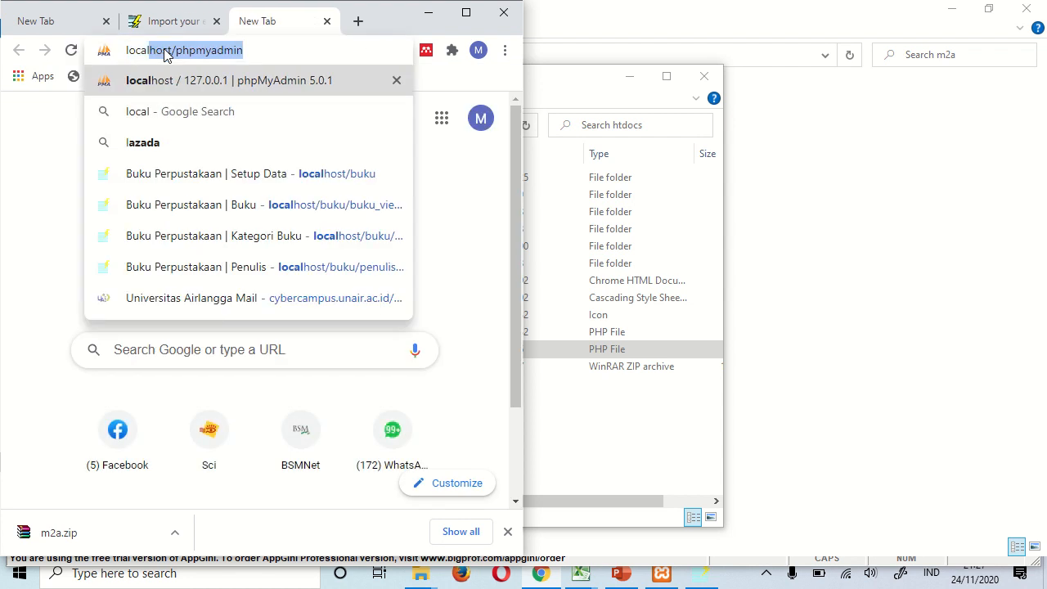
{"action": "type", "text": "/m2a.php"}
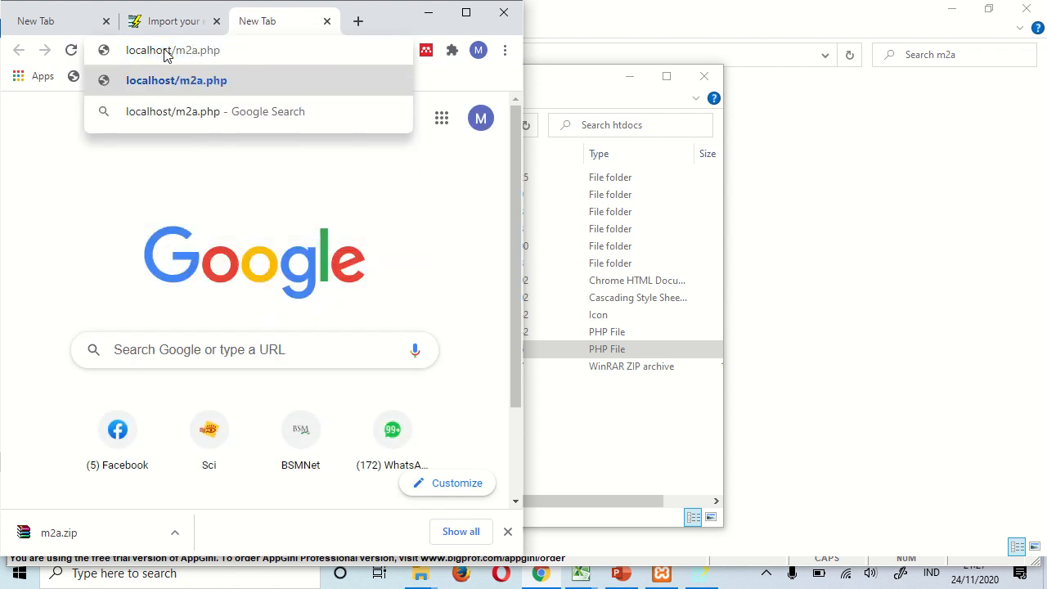
{"action": "key", "text": "Return"}
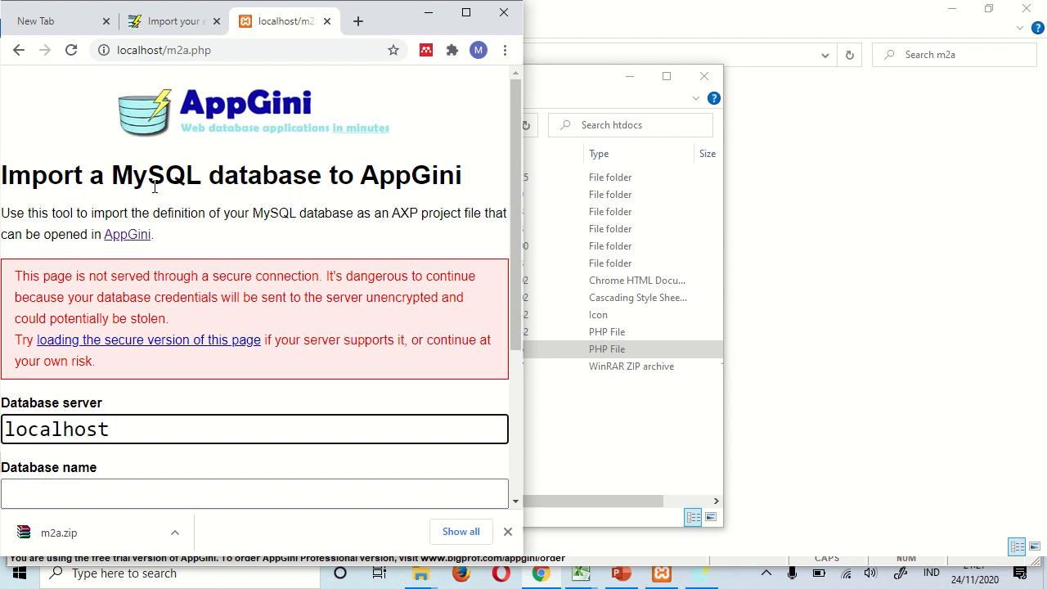
{"action": "scroll", "coordinate": [154, 187], "scroll_direction": "down", "scroll_amount": 2}
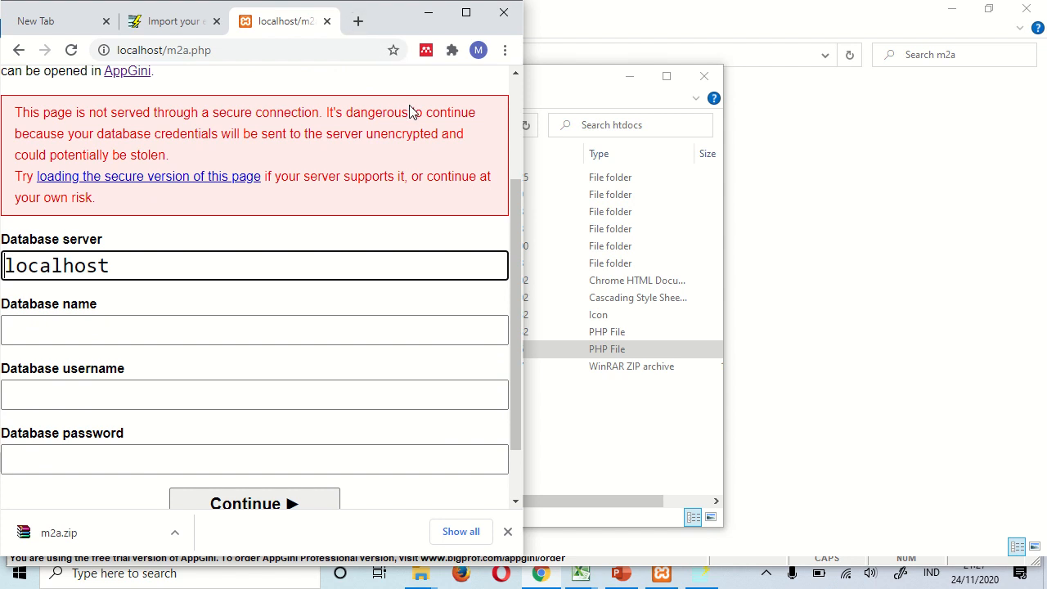
- Open localhost/phpmyadmin in a second Chrome window snapped to the screen's right half
{"action": "key", "text": "ctrl+n"}
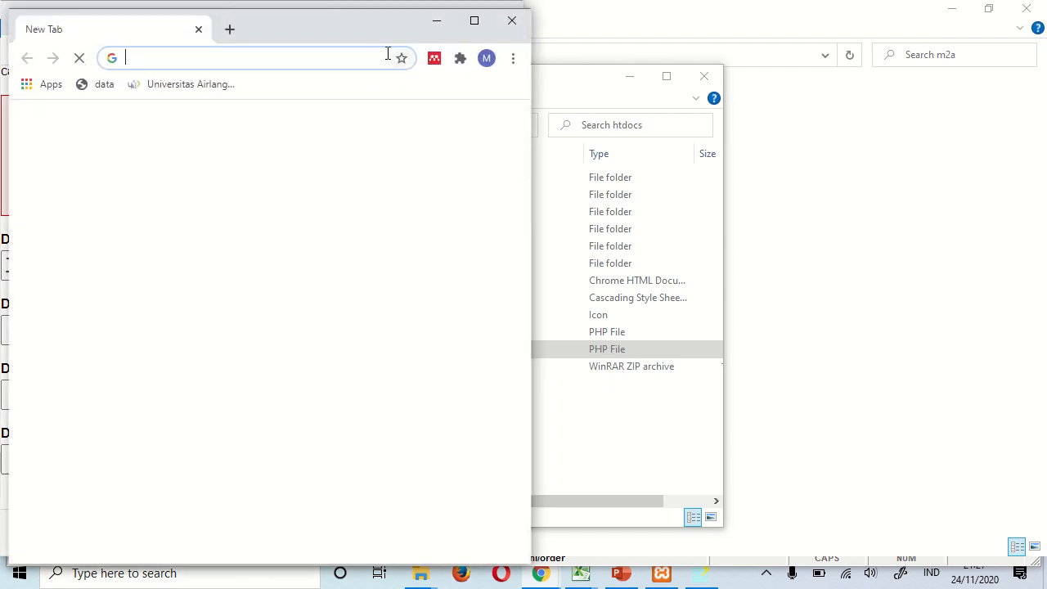
{"action": "key", "text": "super+Right"}
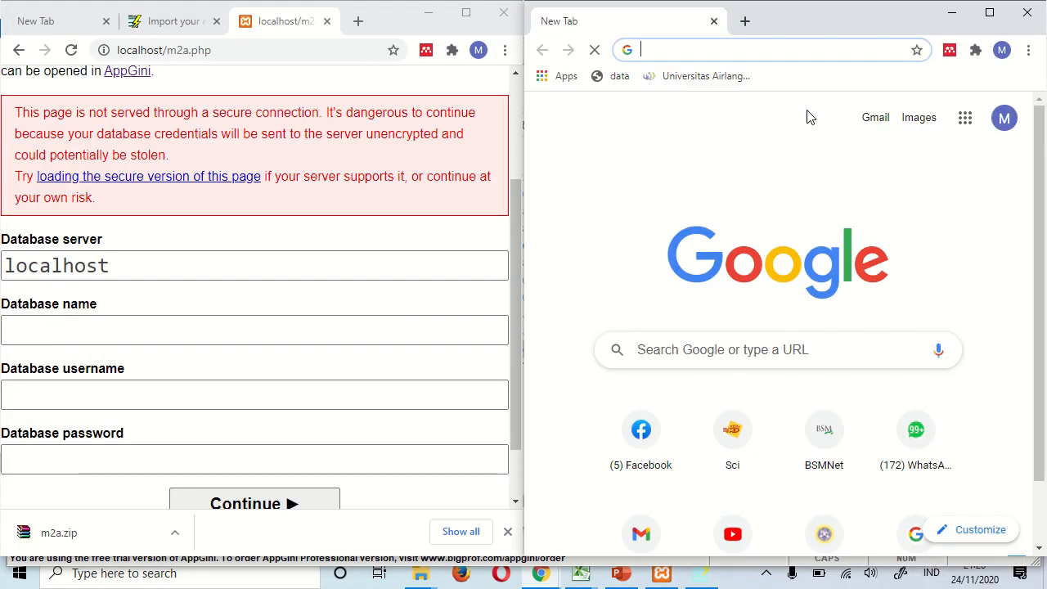
{"action": "type", "text": "loca"}
{"action": "key", "text": "Return"}
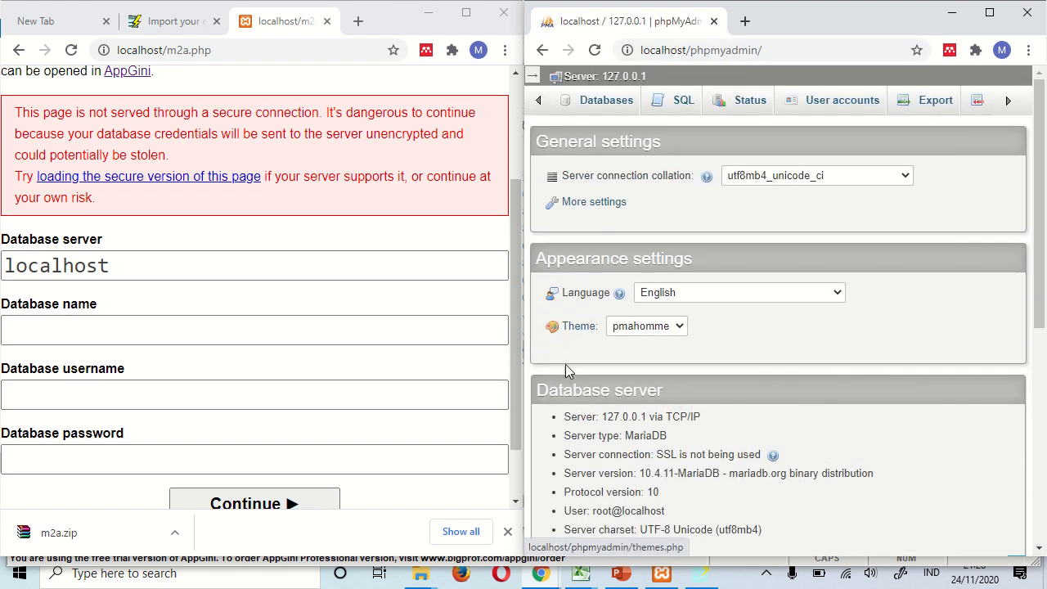
{"action": "scroll", "coordinate": [661, 293], "scroll_direction": "down", "scroll_amount": 5}
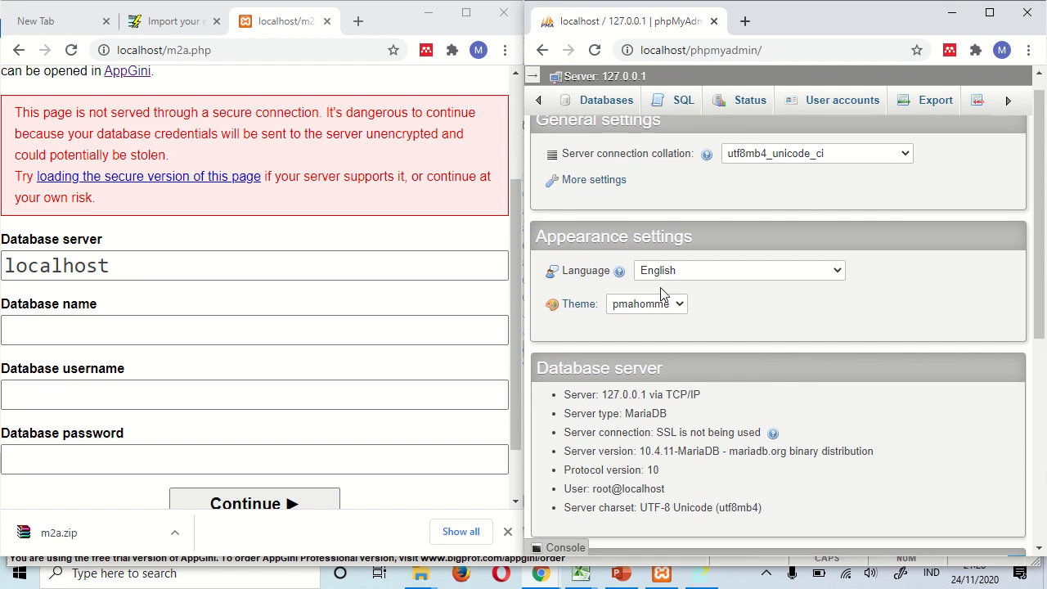
{"action": "scroll", "coordinate": [663, 293], "scroll_direction": "up", "scroll_amount": 5}
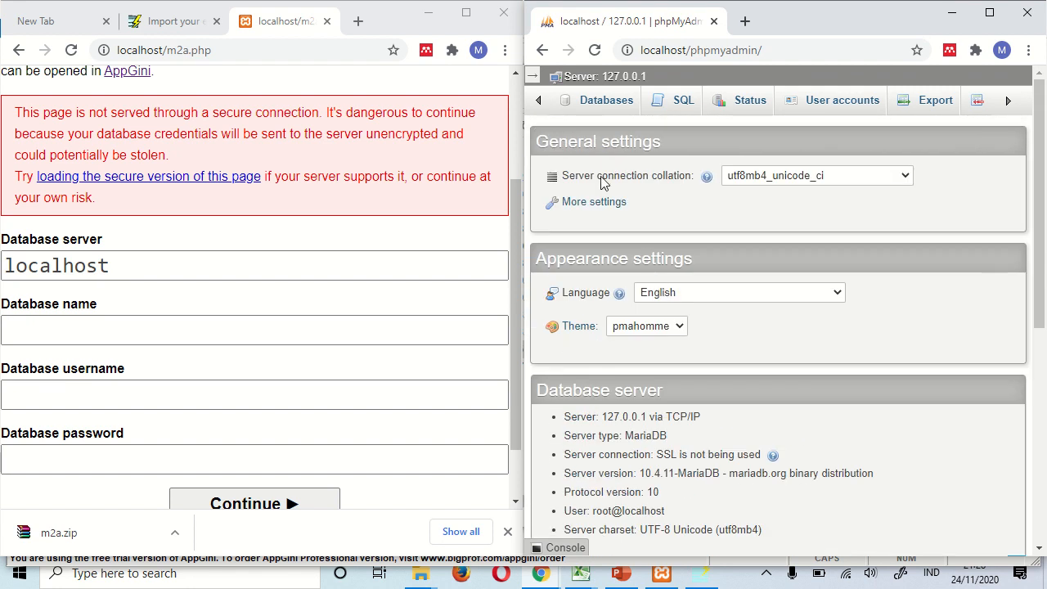
- View the bukku database's nine tables and enter bukku as the Database name
{"action": "left_click", "coordinate": [599, 104]}
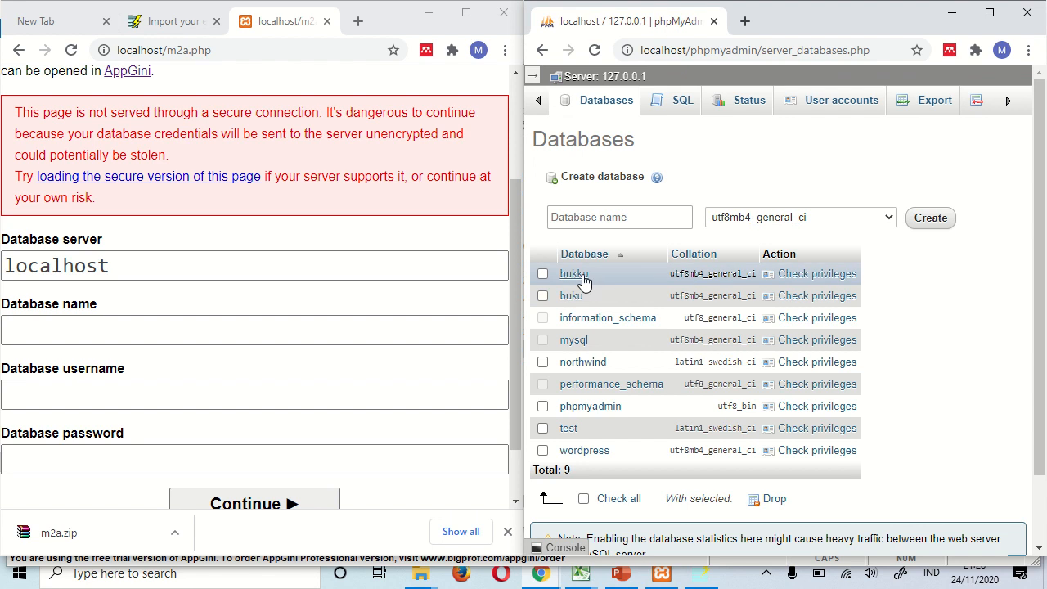
{"action": "left_click", "coordinate": [582, 276]}
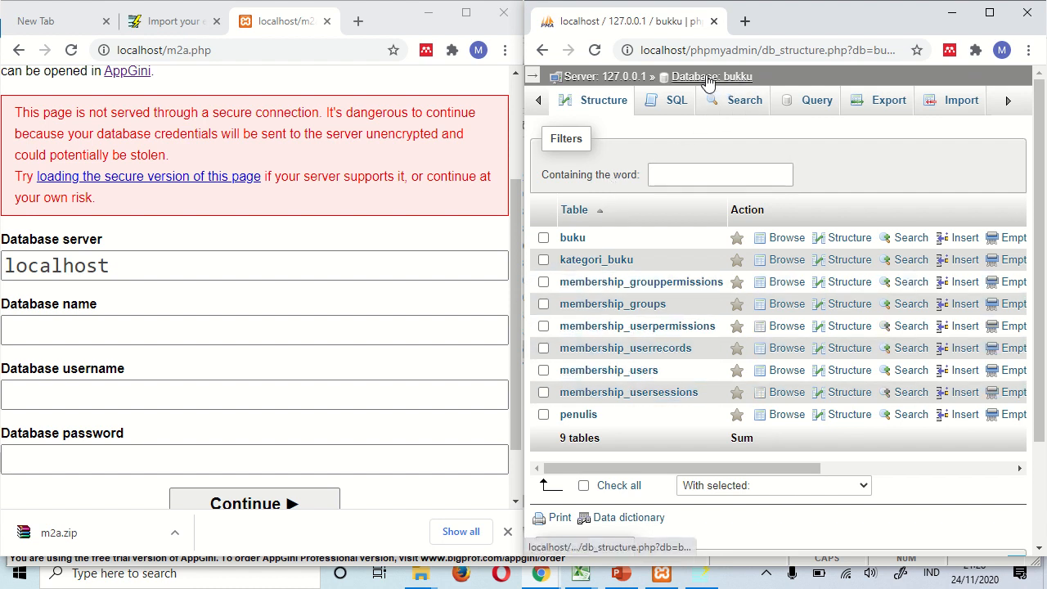
{"action": "left_click", "coordinate": [73, 325]}
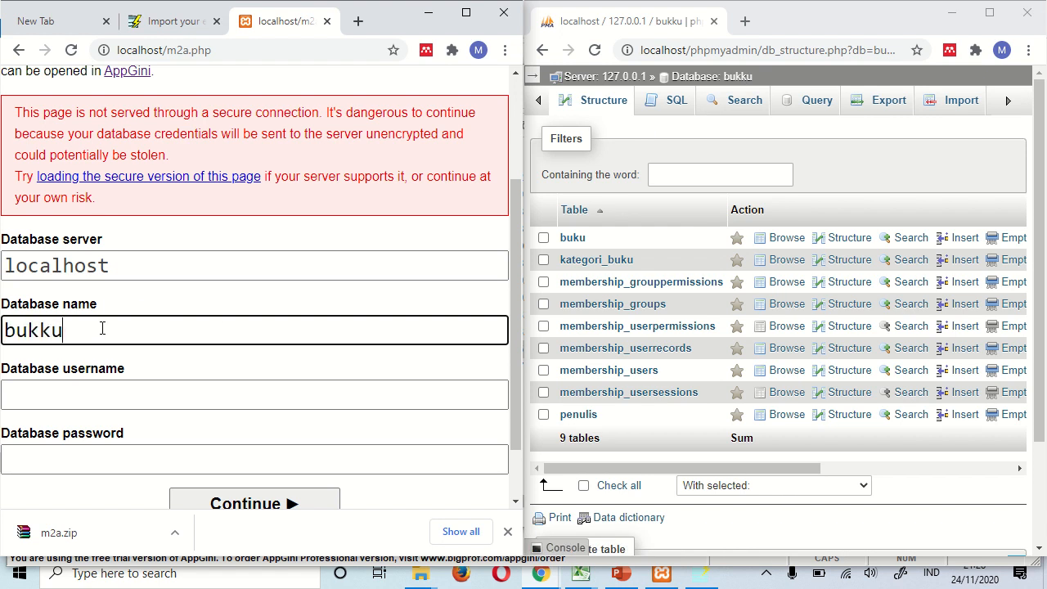
- Enter the database username, leave the password empty, and run the import
{"action": "left_click", "coordinate": [74, 392]}
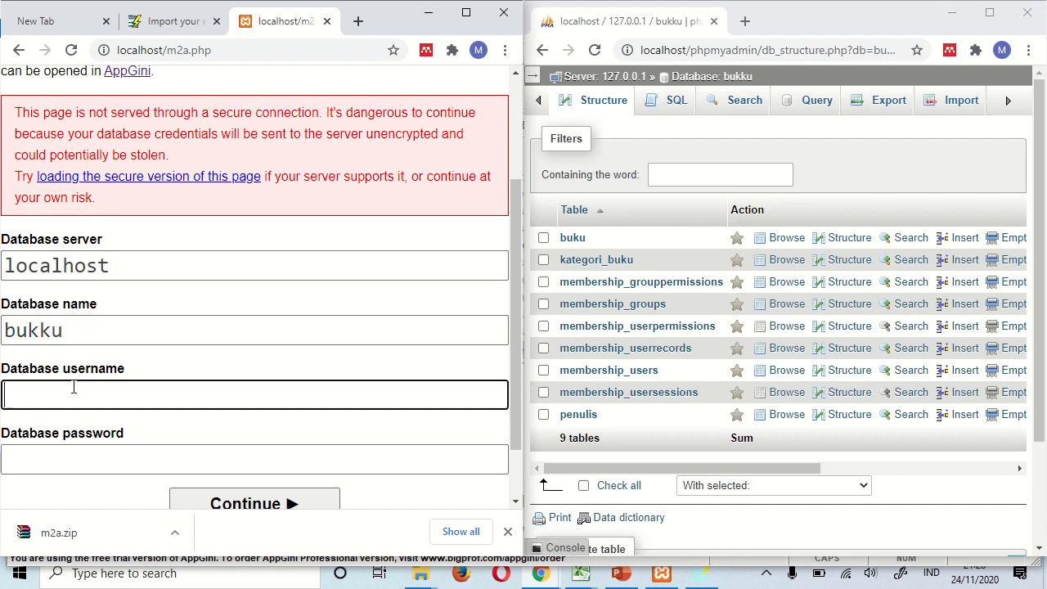
{"action": "type", "text": "root"}
{"action": "left_click", "coordinate": [77, 452]}
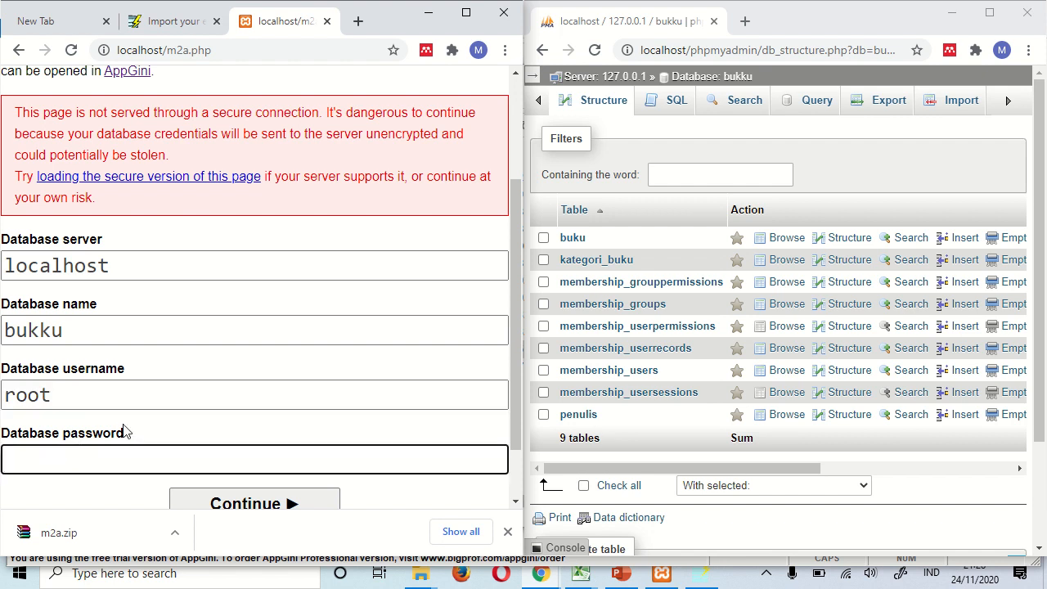
{"action": "left_click", "coordinate": [507, 532]}
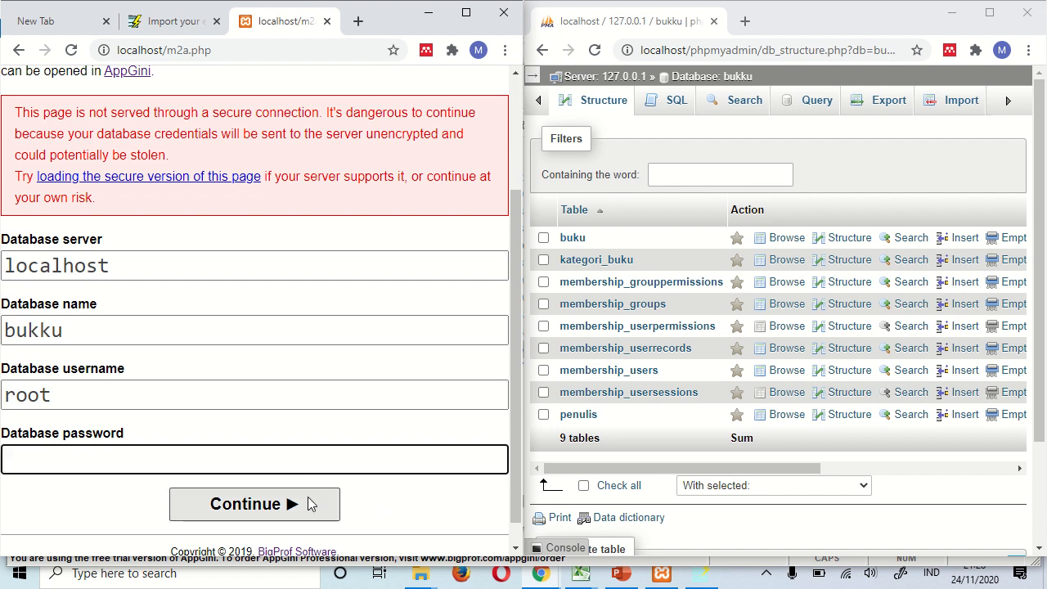
{"action": "left_click", "coordinate": [256, 504]}
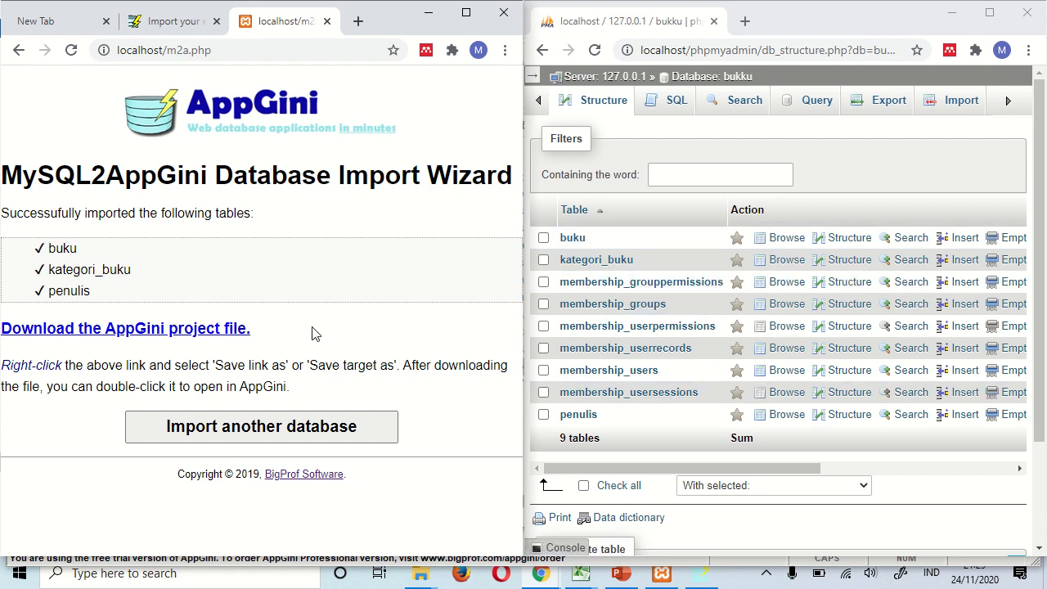
- Save the generated project file as import.axp in Documents\appgini and show it in File Explorer
{"action": "left_click", "coordinate": [79, 330]}
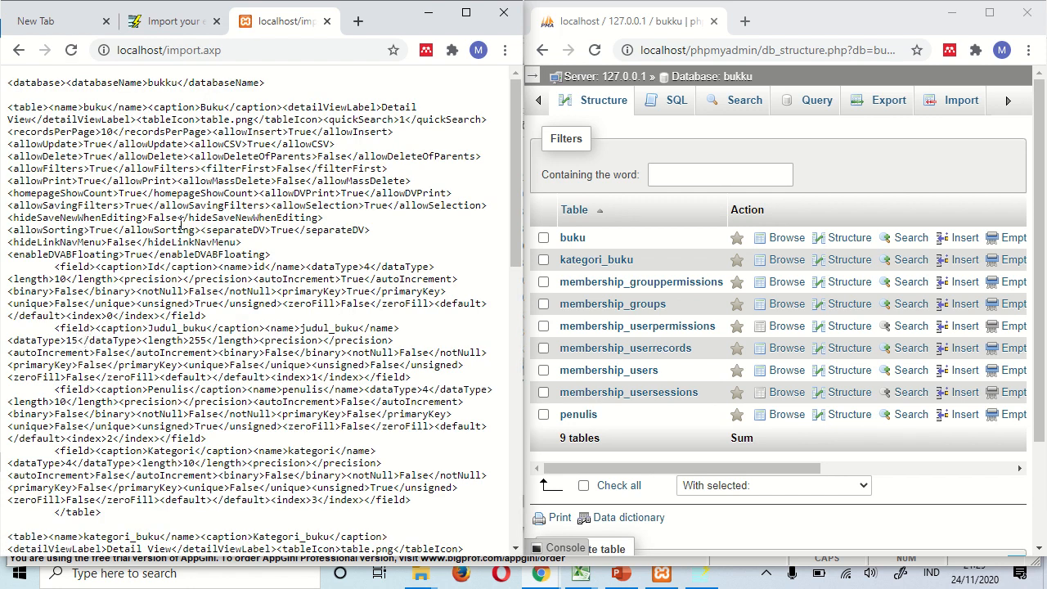
{"action": "scroll", "coordinate": [181, 225], "scroll_direction": "down", "scroll_amount": 9}
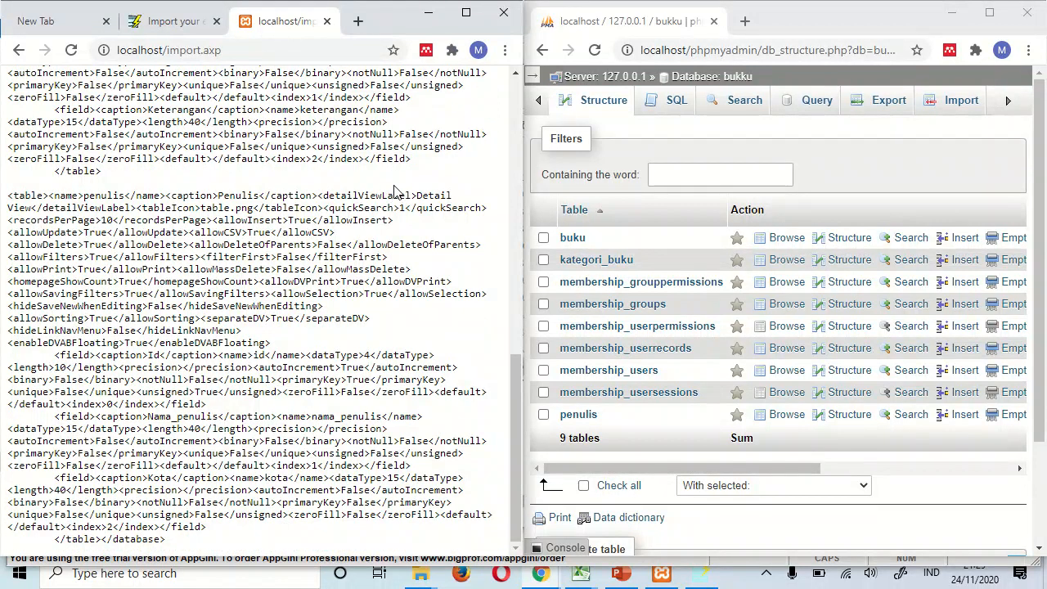
{"action": "right_click", "coordinate": [394, 191]}
{"action": "left_click", "coordinate": [417, 267]}
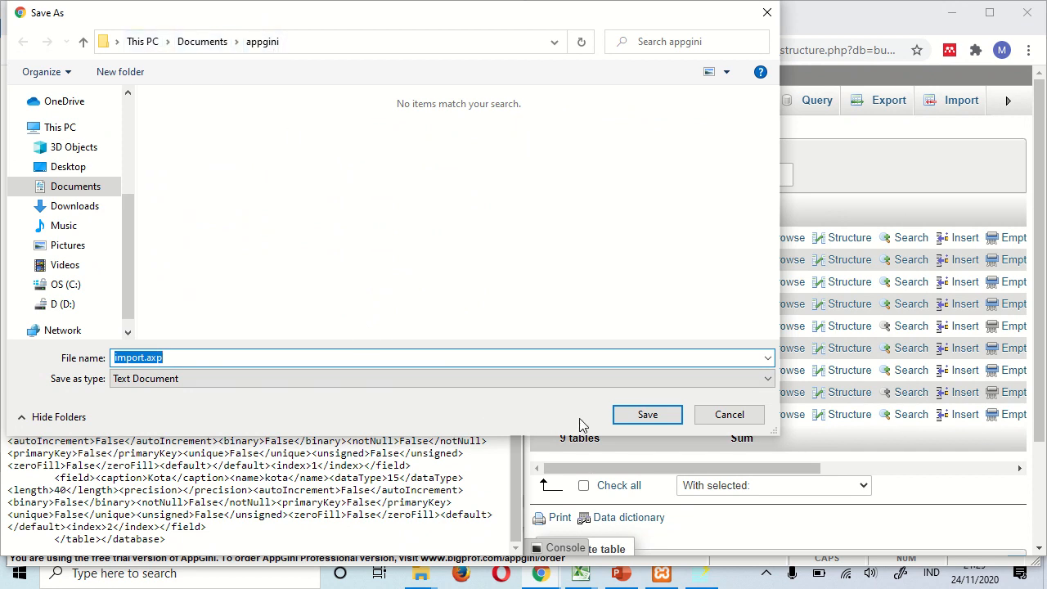
{"action": "left_click", "coordinate": [640, 418]}
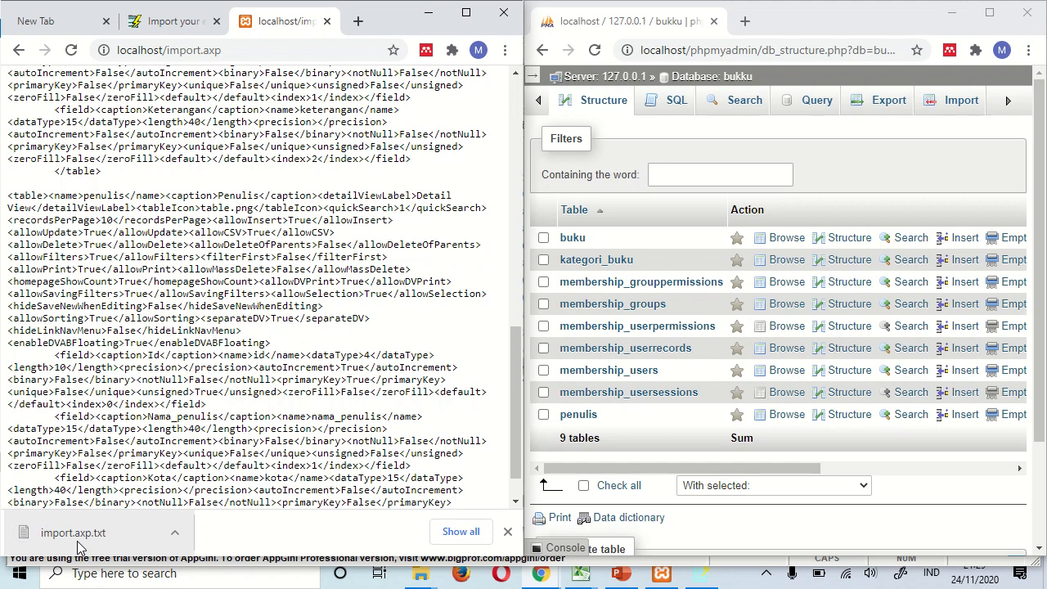
{"action": "left_click", "coordinate": [176, 536]}
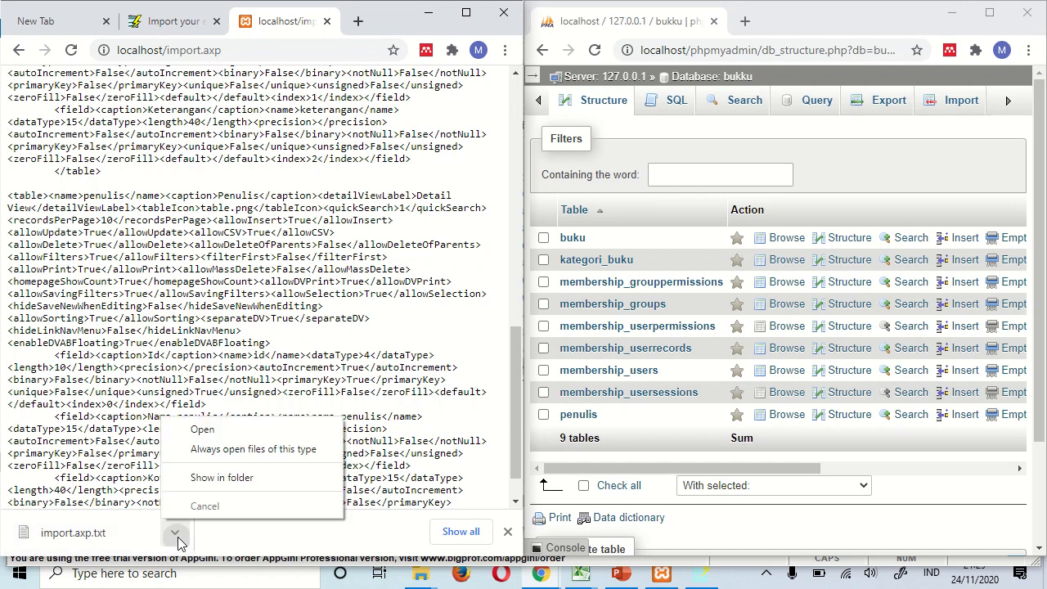
{"action": "left_click", "coordinate": [237, 481]}
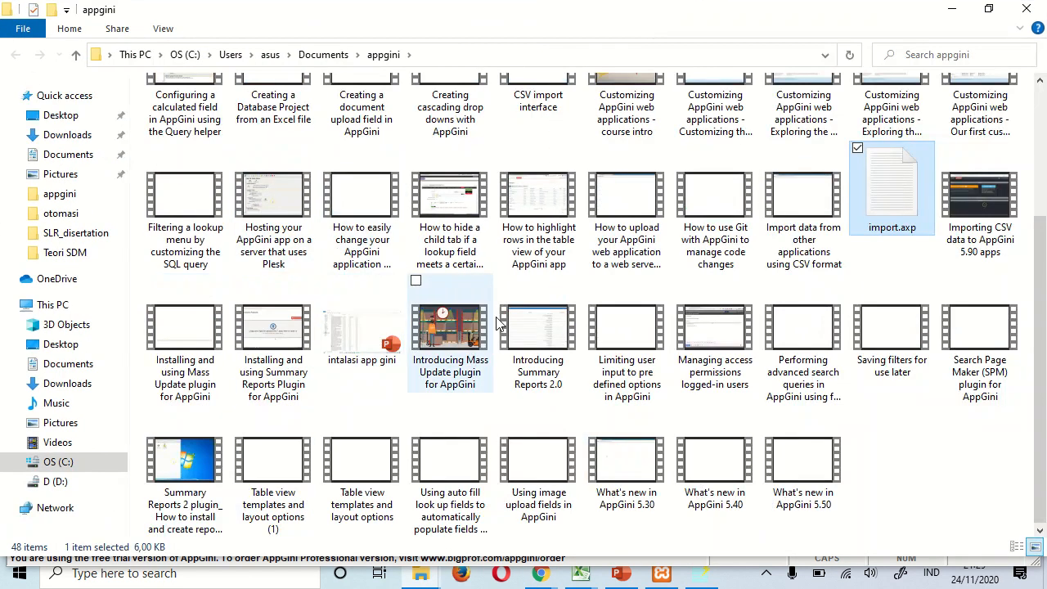
- Move import.axp from the appgini folder into Downloads\m2a beside m2a.php
{"action": "right_click", "coordinate": [874, 203]}
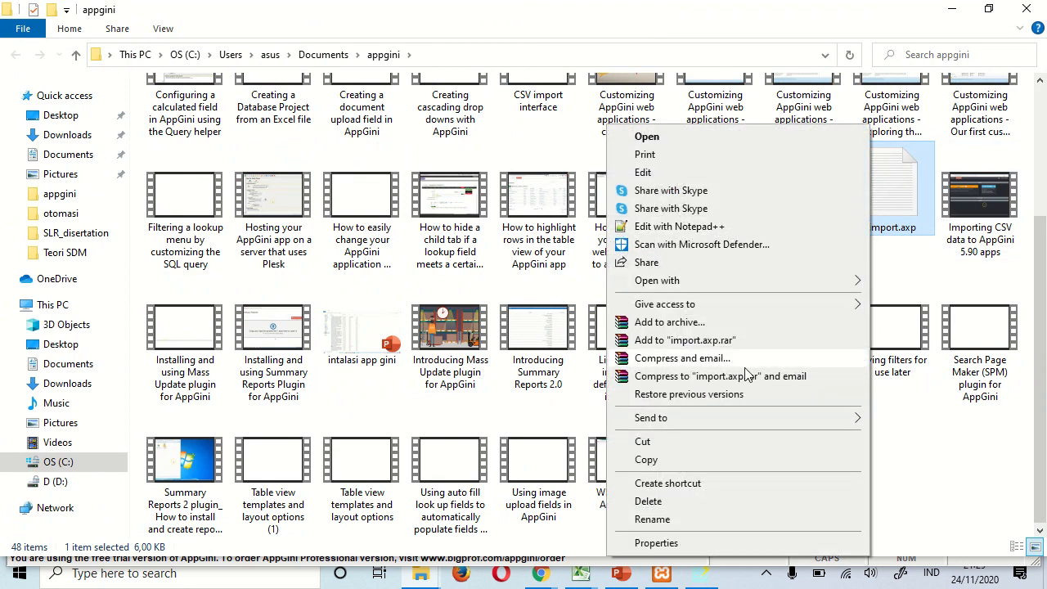
{"action": "left_click", "coordinate": [707, 445]}
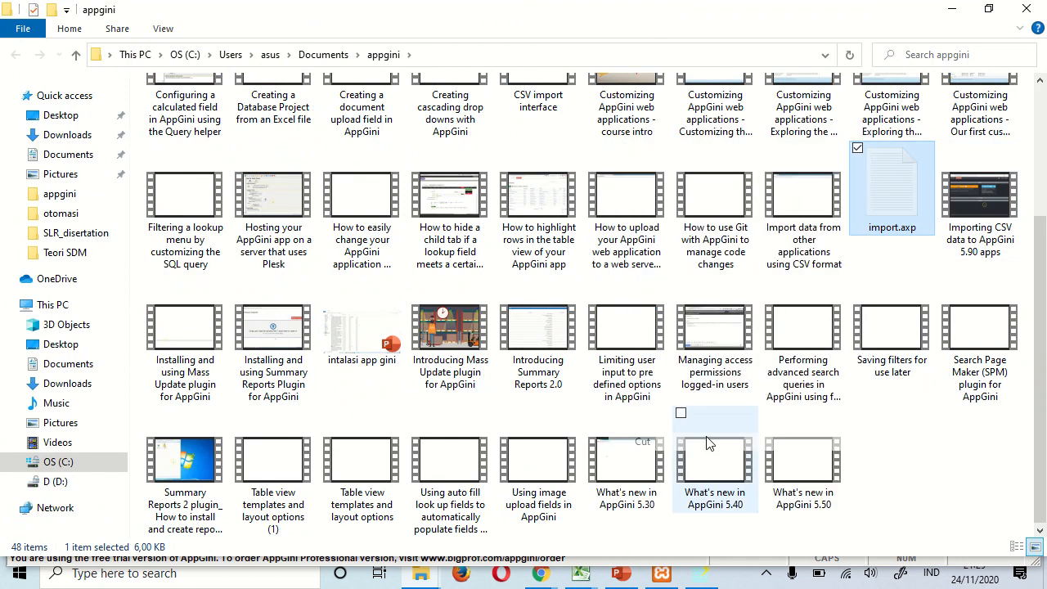
{"action": "left_click", "coordinate": [331, 54]}
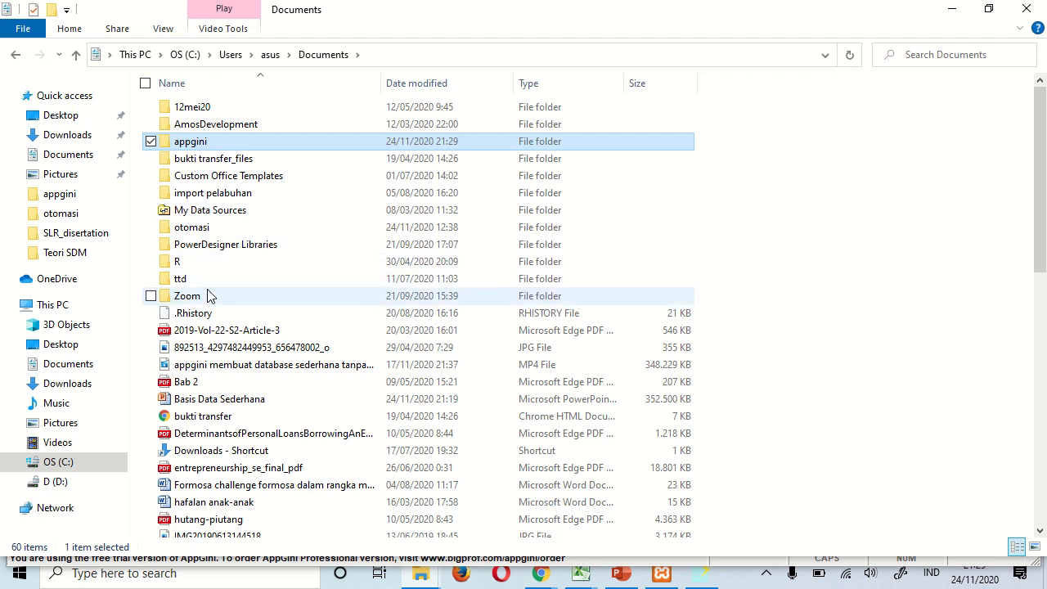
{"action": "left_click", "coordinate": [69, 135]}
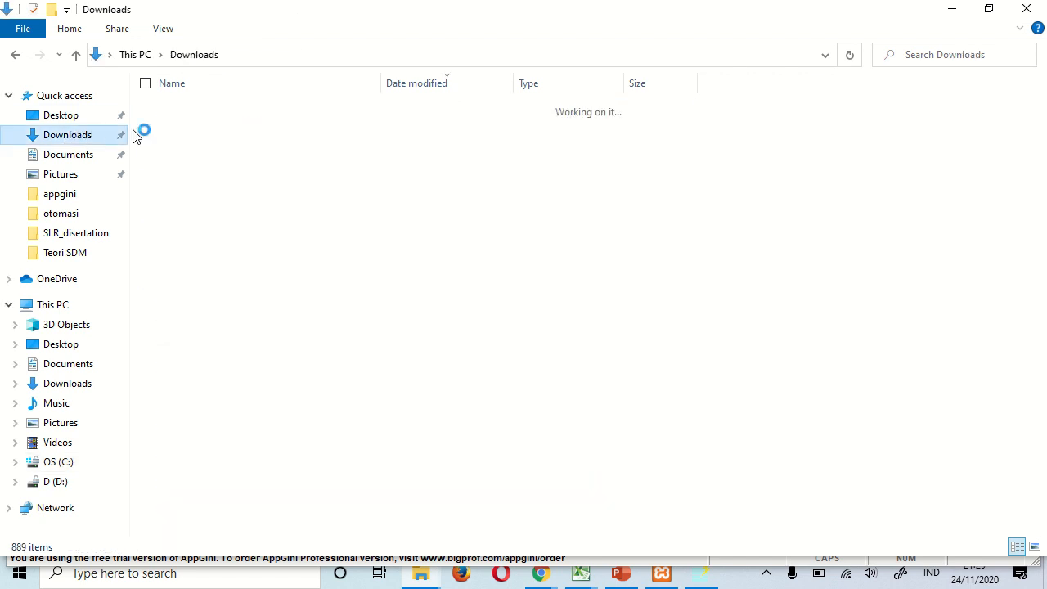
{"action": "double_click", "coordinate": [184, 199]}
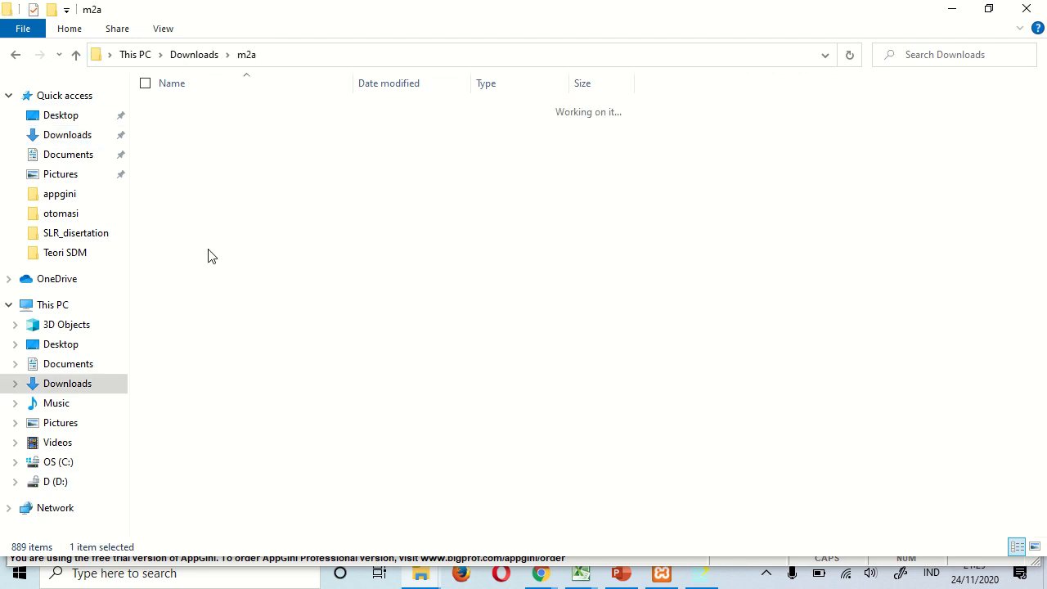
{"action": "key", "text": "ctrl+v"}
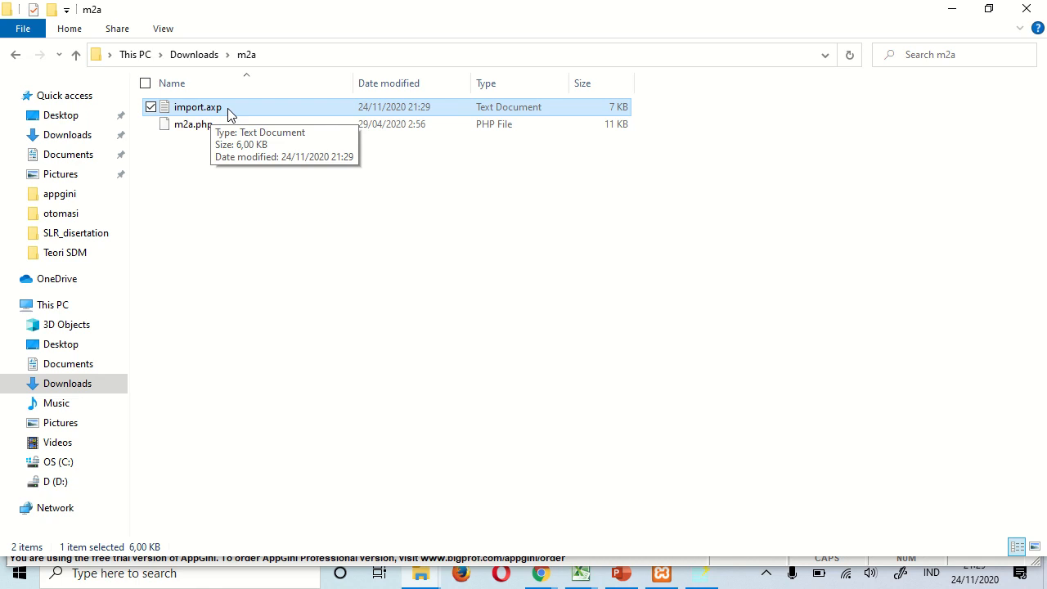
{"action": "left_click", "coordinate": [169, 33]}
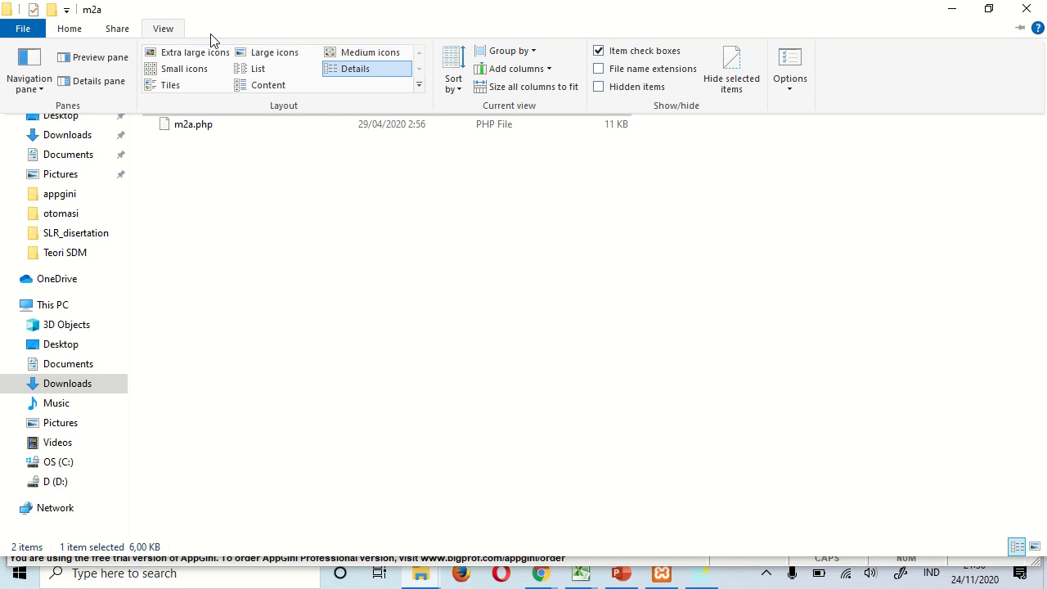
- Show file extensions and rename import.axp.txt to import.axp, accepting the extension change
{"action": "left_click", "coordinate": [600, 70]}
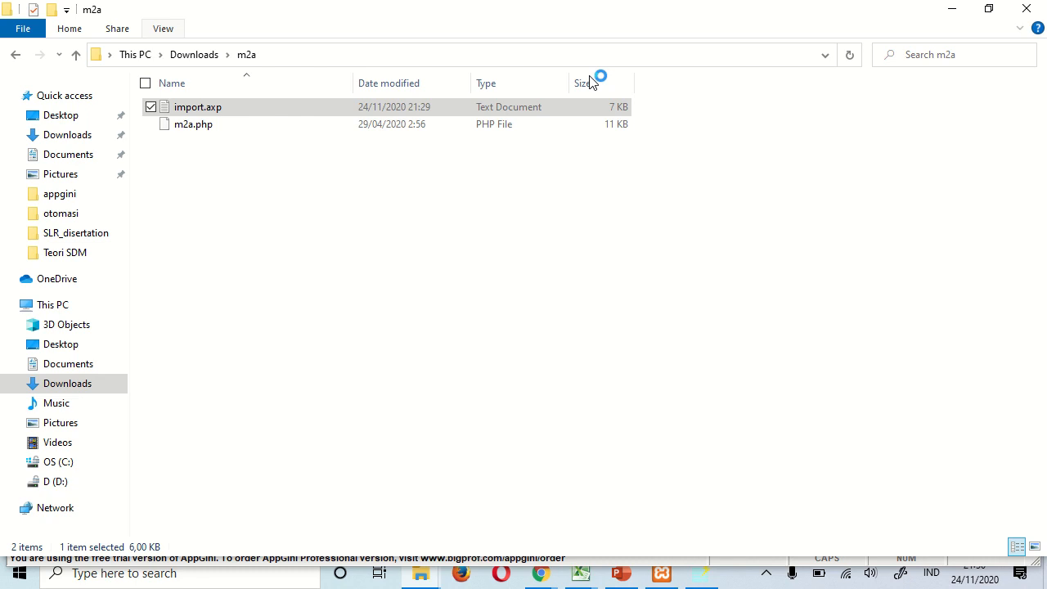
{"action": "right_click", "coordinate": [234, 114]}
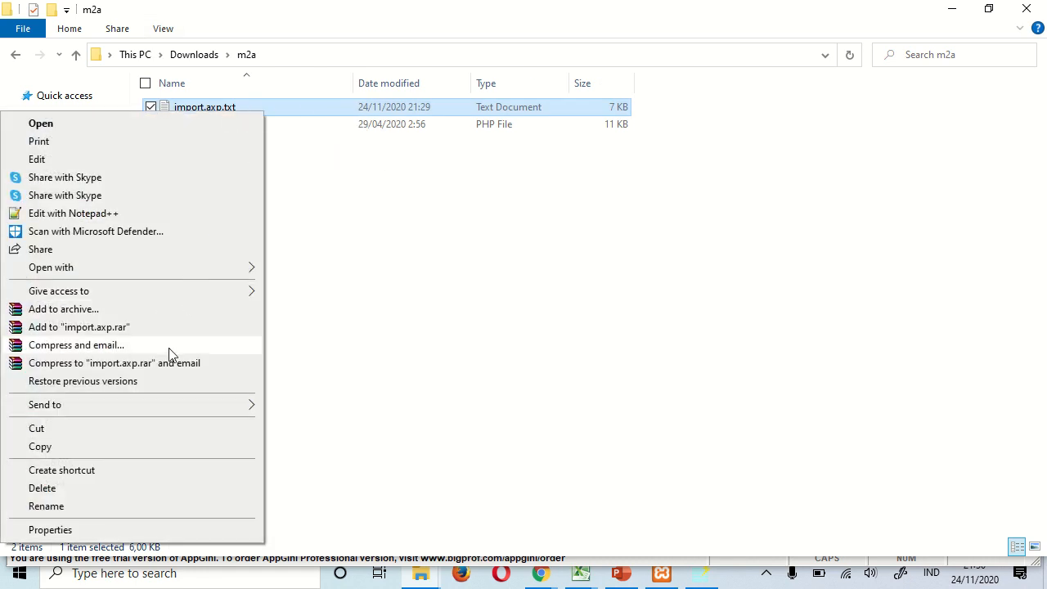
{"action": "left_click", "coordinate": [133, 505]}
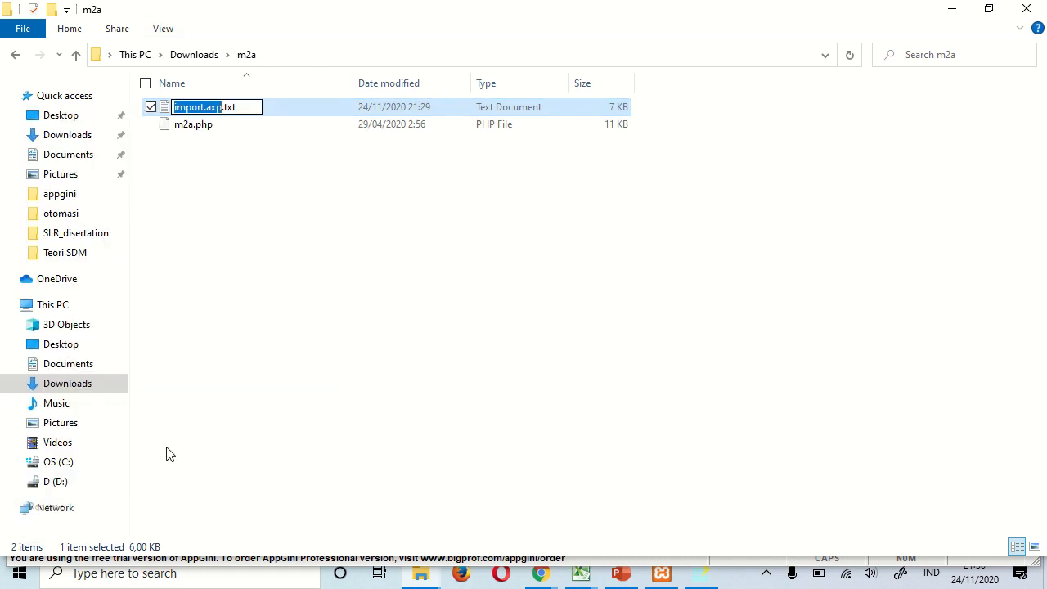
{"action": "left_click", "coordinate": [257, 112]}
{"action": "key", "text": "BackSpace"}
{"action": "key", "text": "BackSpace"}
{"action": "key", "text": "BackSpace"}
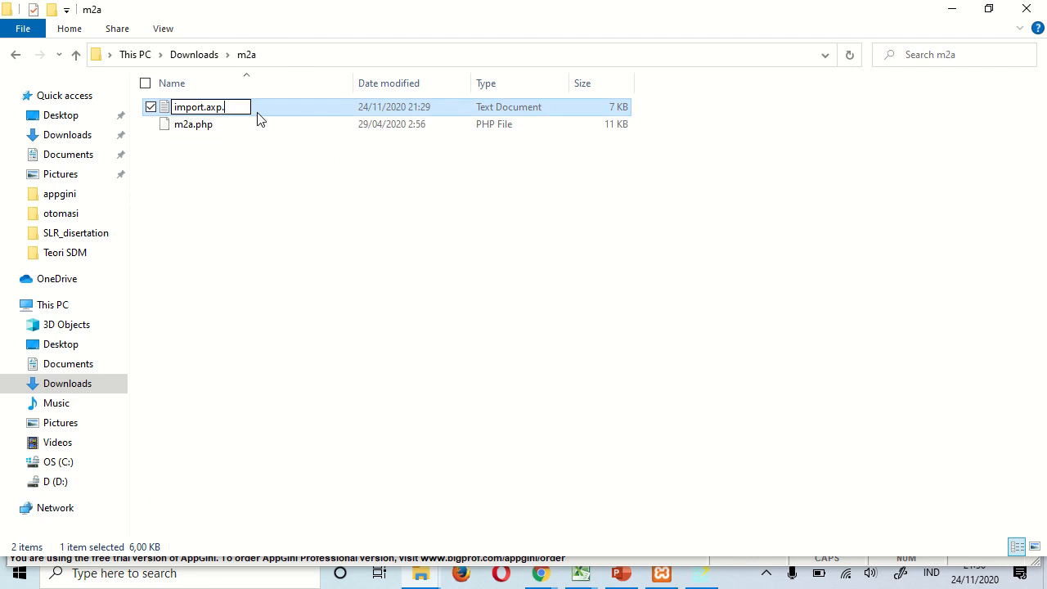
{"action": "key", "text": "Return"}
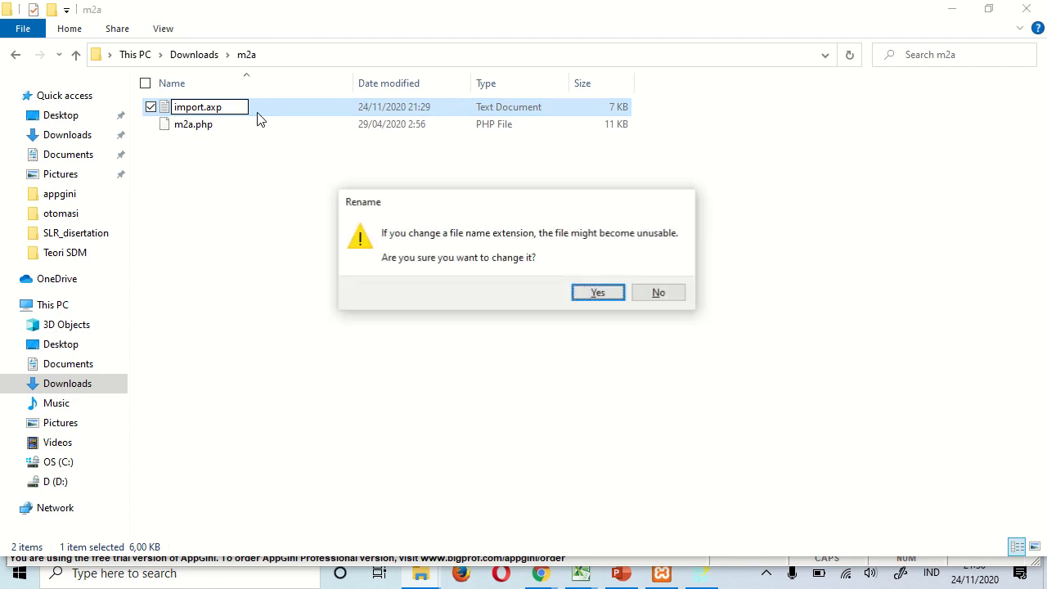
{"action": "left_click", "coordinate": [599, 296]}
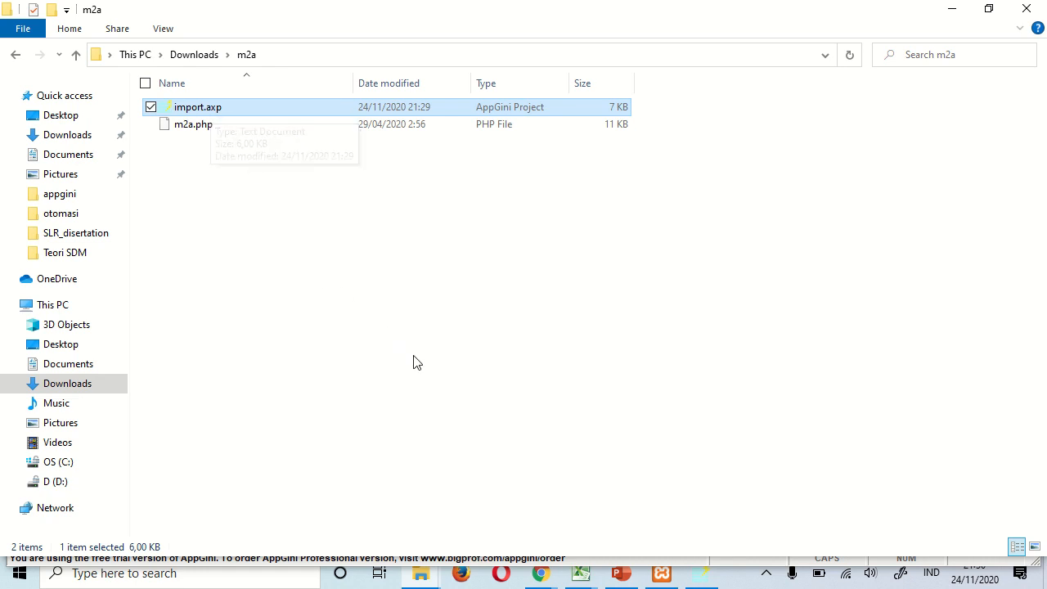
- Open the import.axp project from Downloads > m2a and dismiss the upgrade notice
{"action": "mouse_move", "coordinate": [704, 577]}
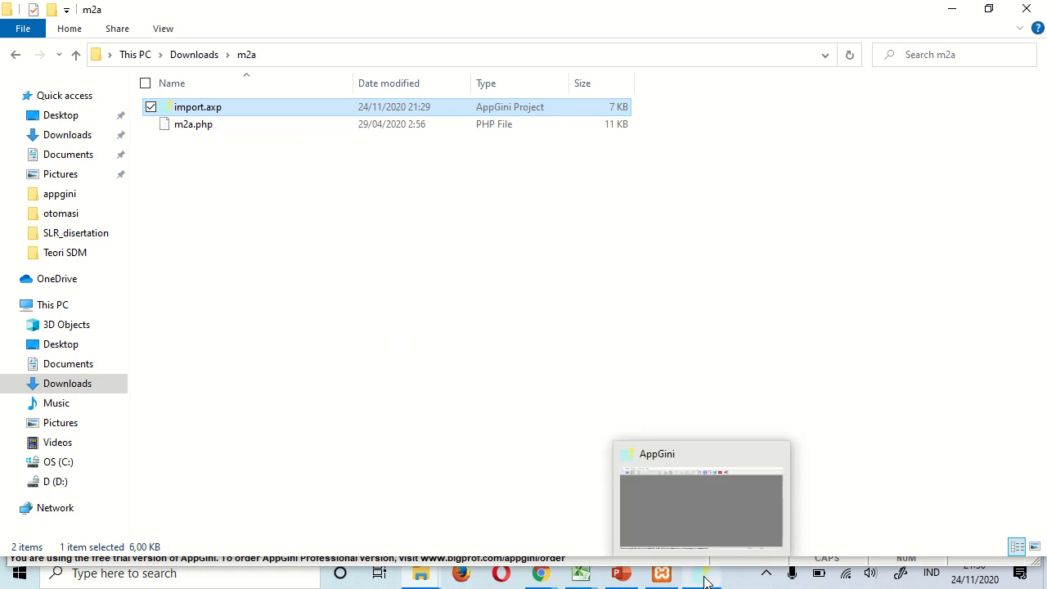
{"action": "left_click", "coordinate": [674, 529]}
{"action": "left_click", "coordinate": [52, 76]}
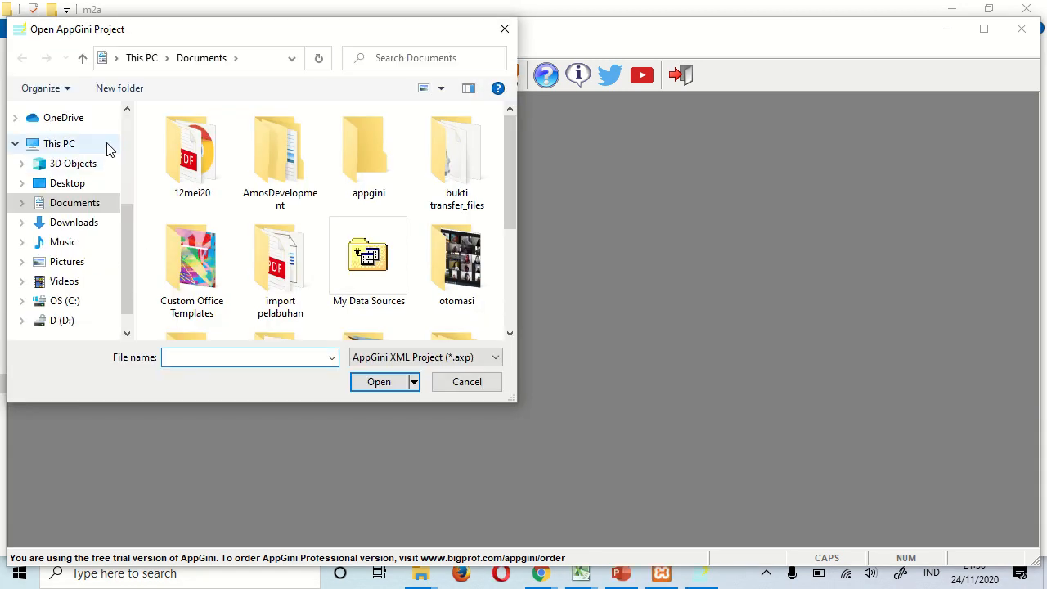
{"action": "left_click", "coordinate": [72, 222]}
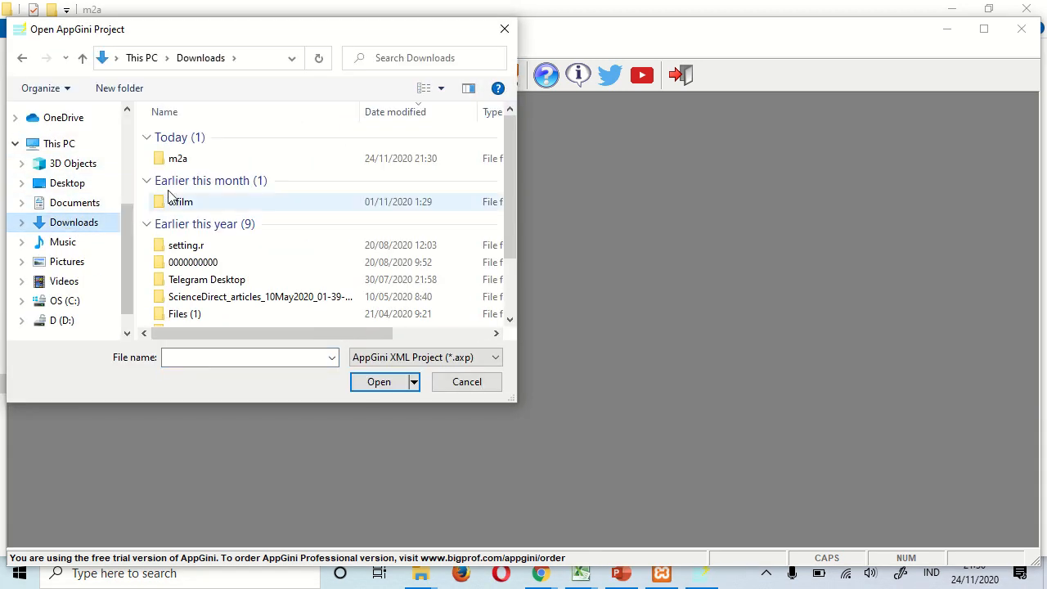
{"action": "left_click", "coordinate": [189, 163]}
{"action": "double_click", "coordinate": [190, 163]}
{"action": "left_click", "coordinate": [195, 138]}
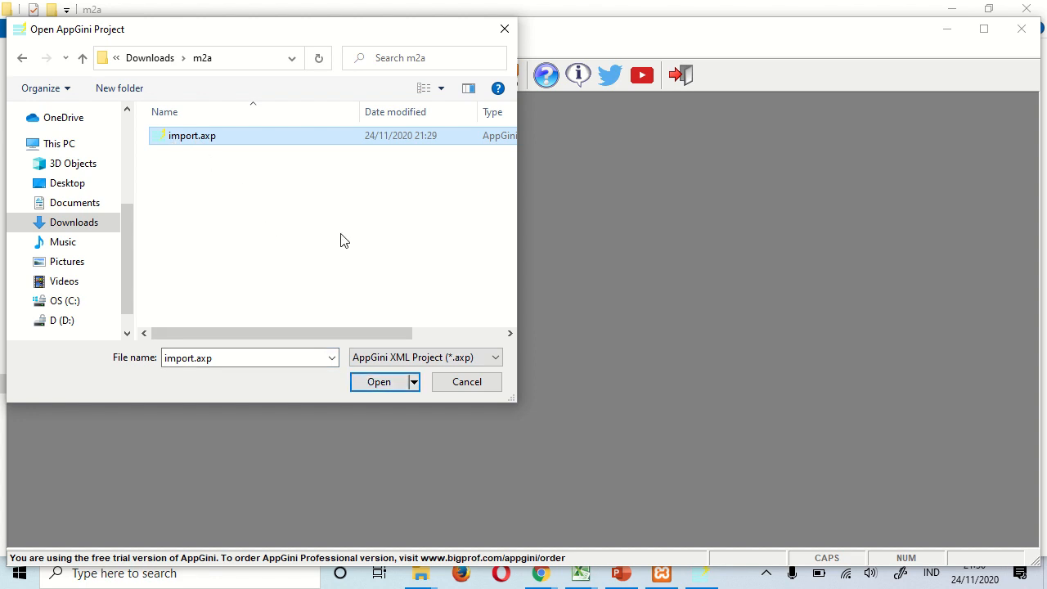
{"action": "left_click", "coordinate": [381, 385]}
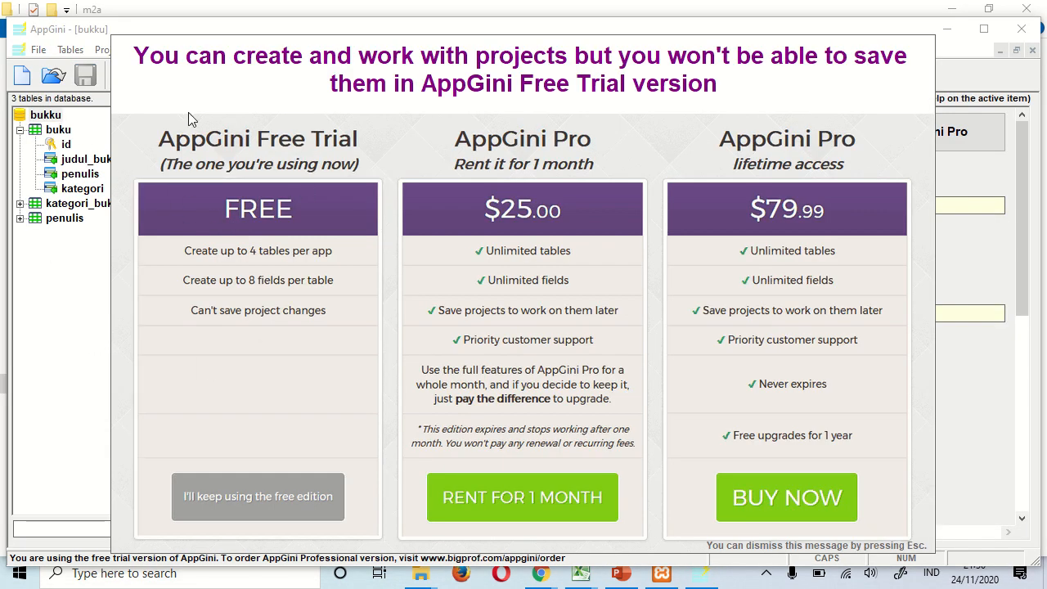
{"action": "left_click", "coordinate": [229, 499]}
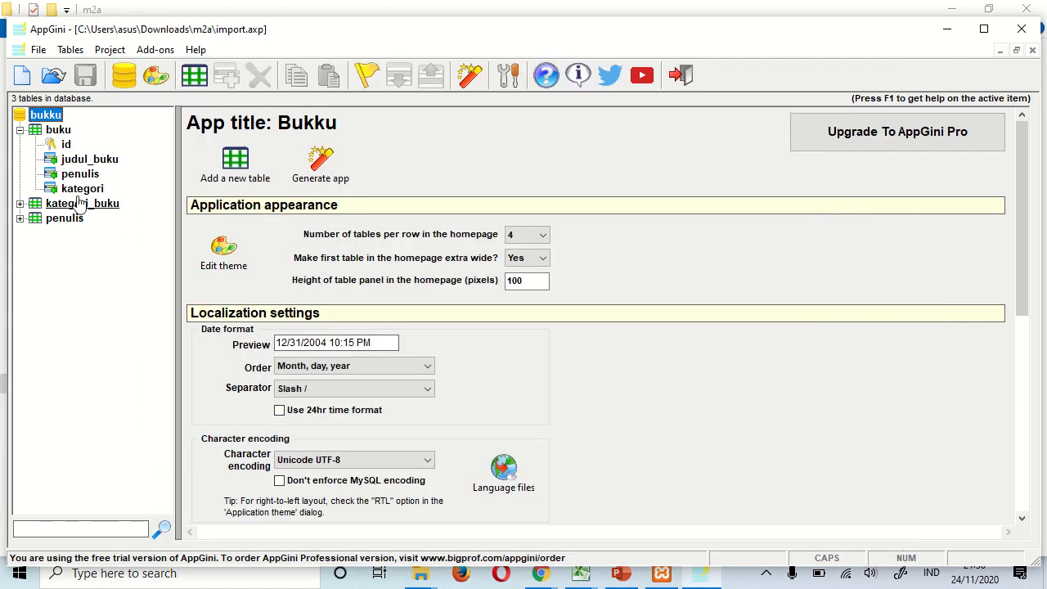
- Make buku.kategori a lookup to kategori_buku showing nama_kategori_buku
{"action": "left_click", "coordinate": [20, 219]}
{"action": "left_click", "coordinate": [19, 205]}
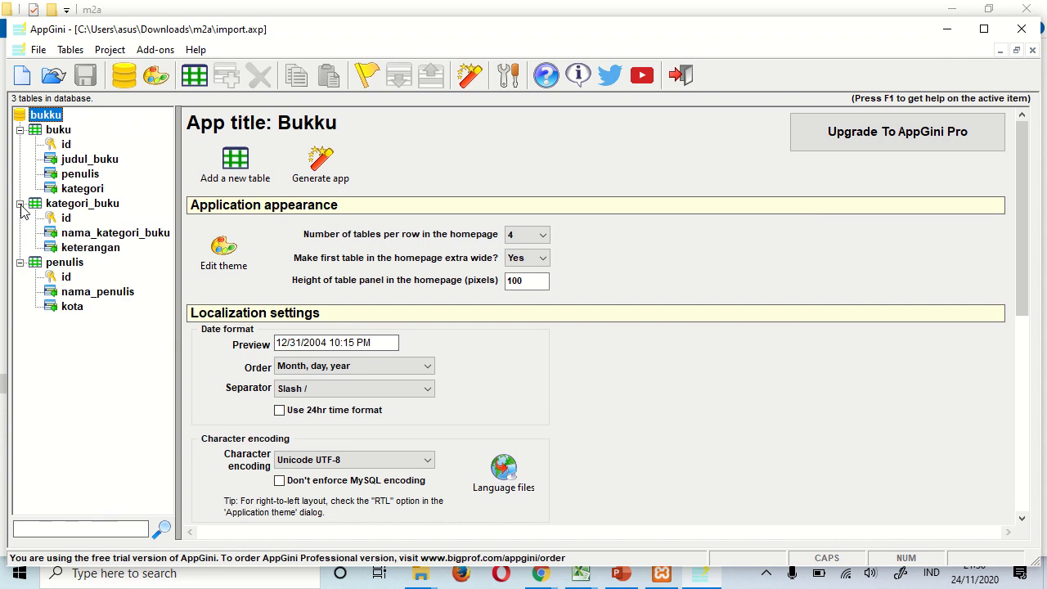
{"action": "left_click", "coordinate": [83, 189]}
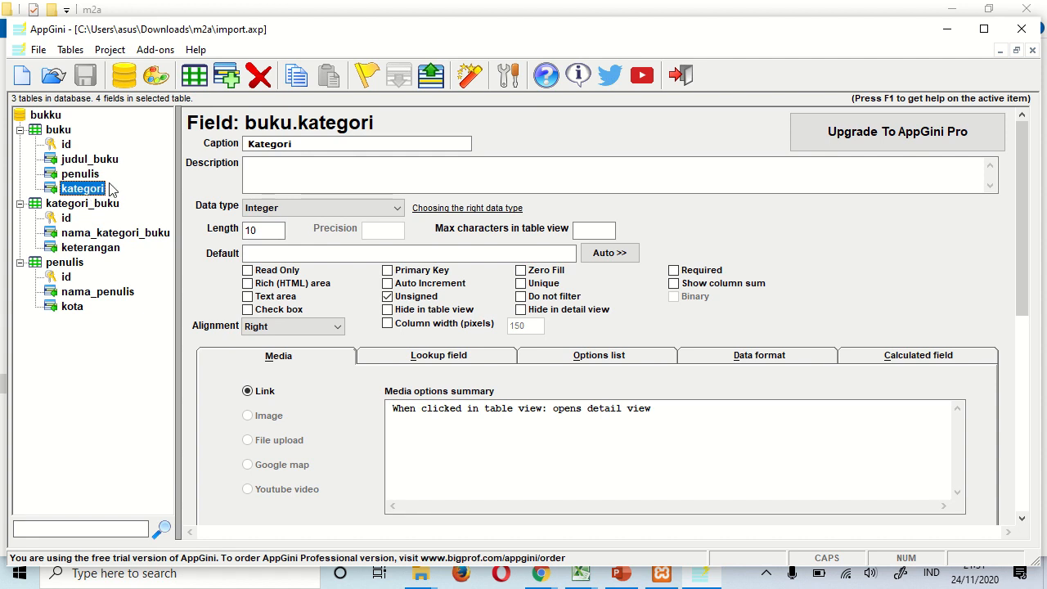
{"action": "left_click", "coordinate": [447, 362]}
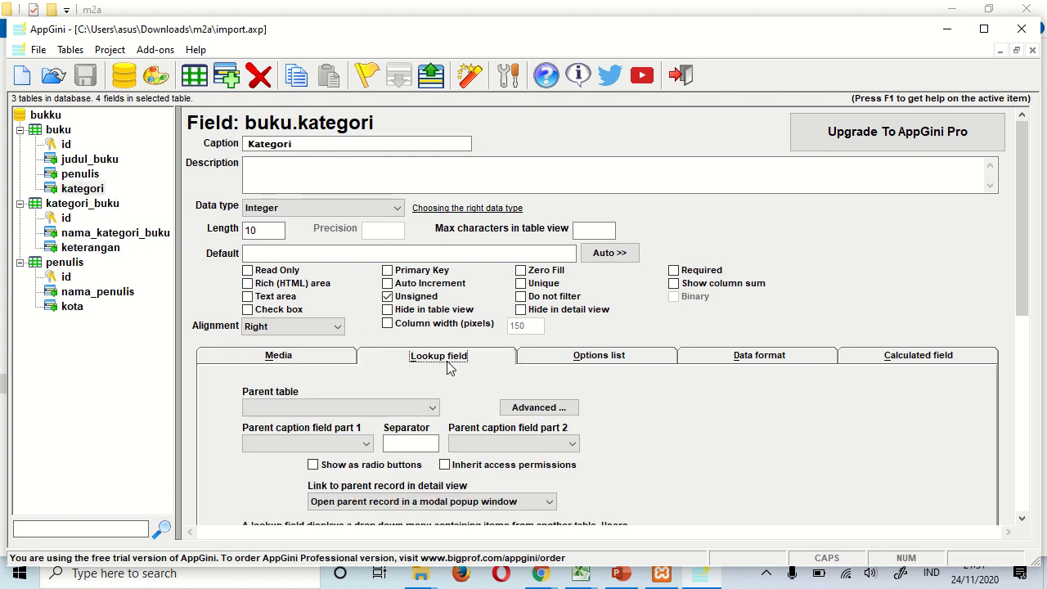
{"action": "left_click", "coordinate": [342, 411]}
{"action": "left_click", "coordinate": [311, 446]}
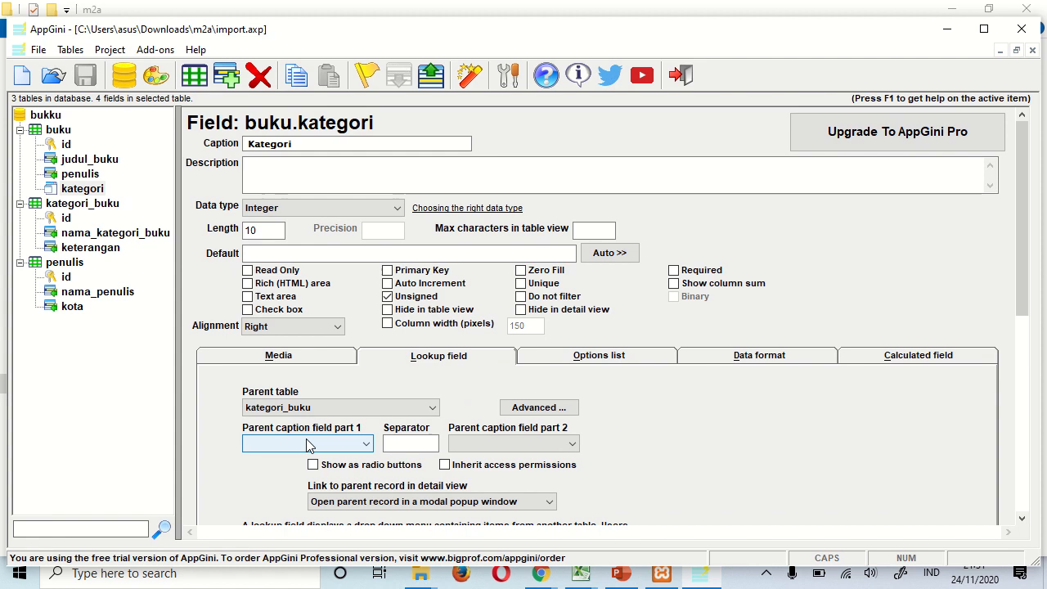
{"action": "left_click", "coordinate": [309, 444]}
{"action": "left_click", "coordinate": [307, 482]}
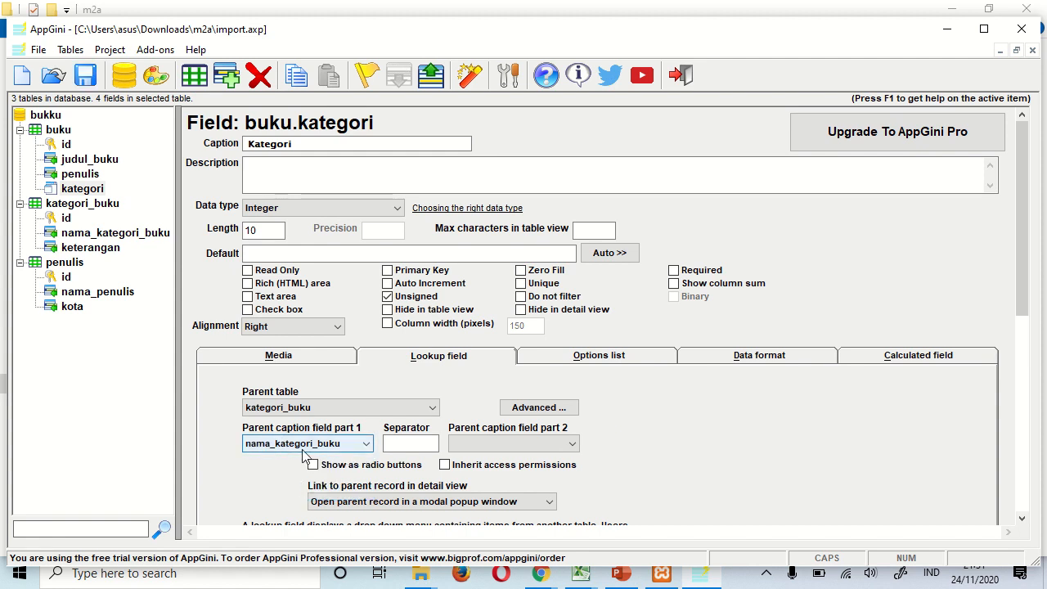
- Make buku.penulis a lookup to penulis showing nama_penulis '-' kota
{"action": "left_click", "coordinate": [80, 173]}
{"action": "left_click", "coordinate": [407, 360]}
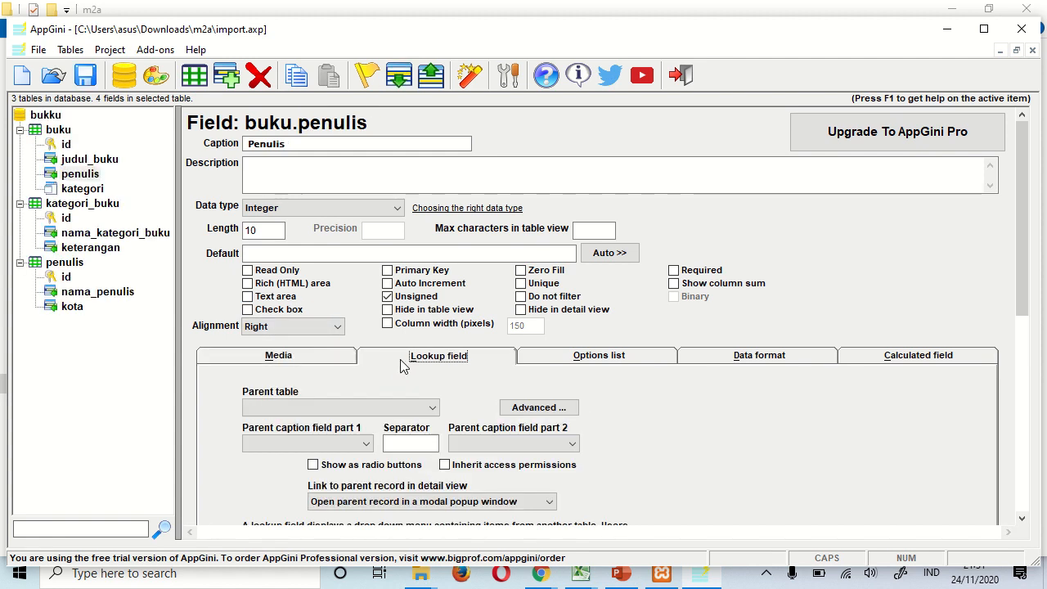
{"action": "left_click", "coordinate": [299, 407]}
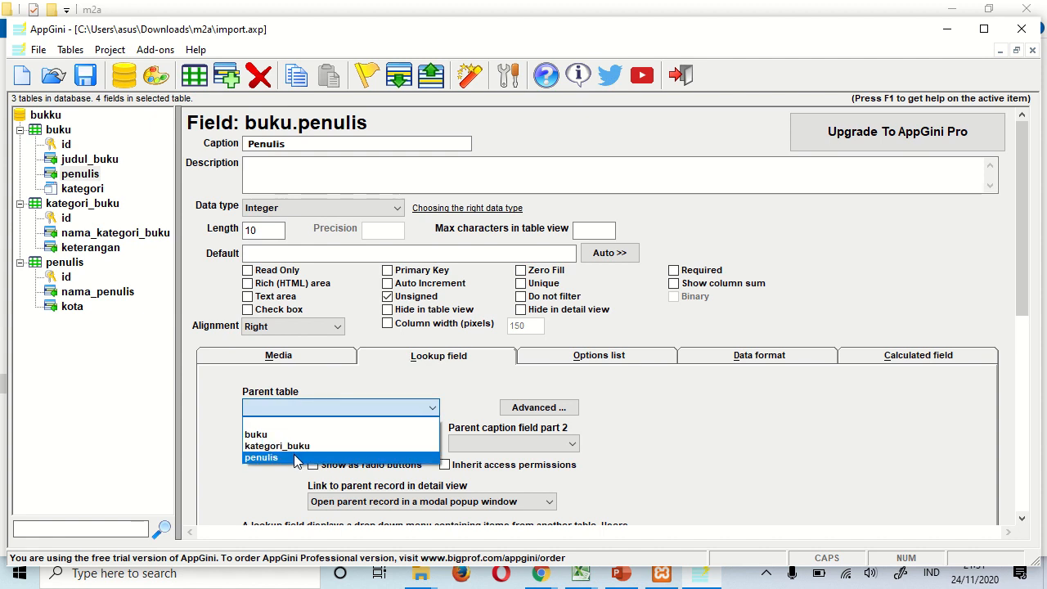
{"action": "left_click", "coordinate": [296, 457]}
{"action": "left_click", "coordinate": [293, 446]}
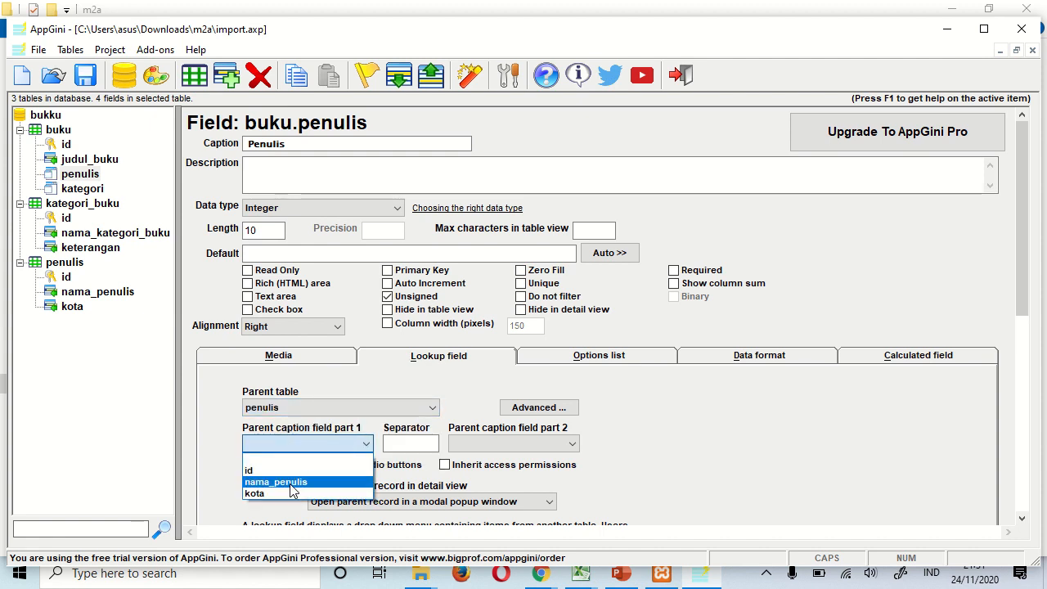
{"action": "left_click", "coordinate": [293, 481]}
{"action": "left_click", "coordinate": [407, 446]}
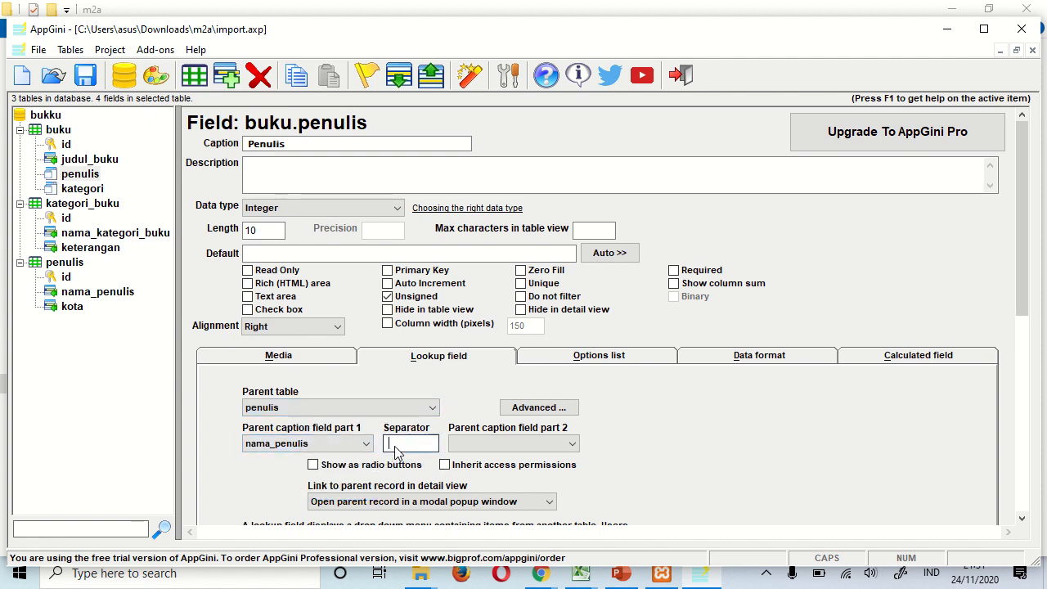
{"action": "type", "text": "-"}
{"action": "left_click", "coordinate": [513, 444]}
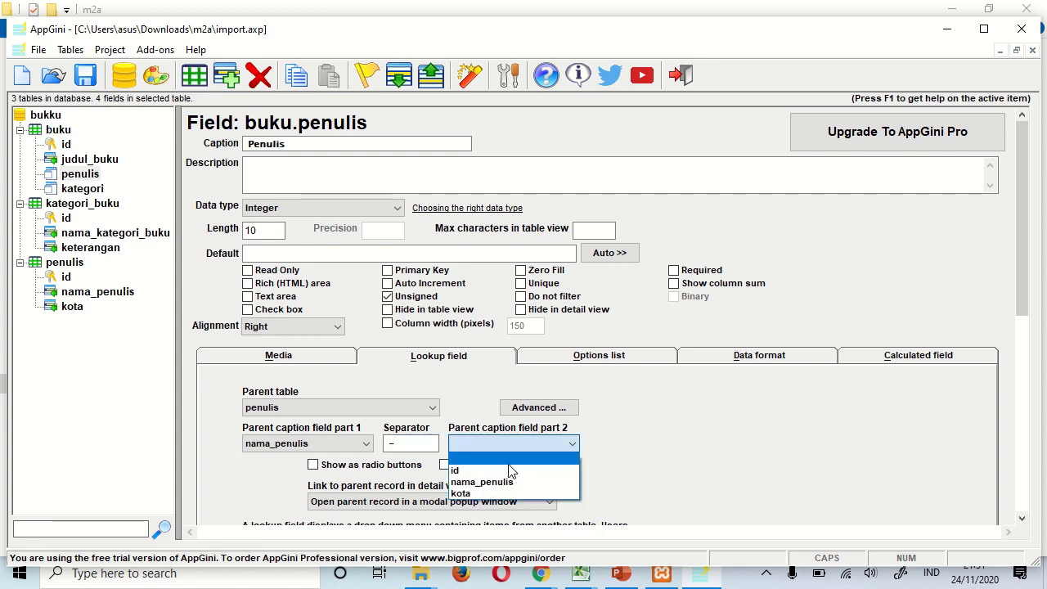
{"action": "left_click", "coordinate": [500, 494]}
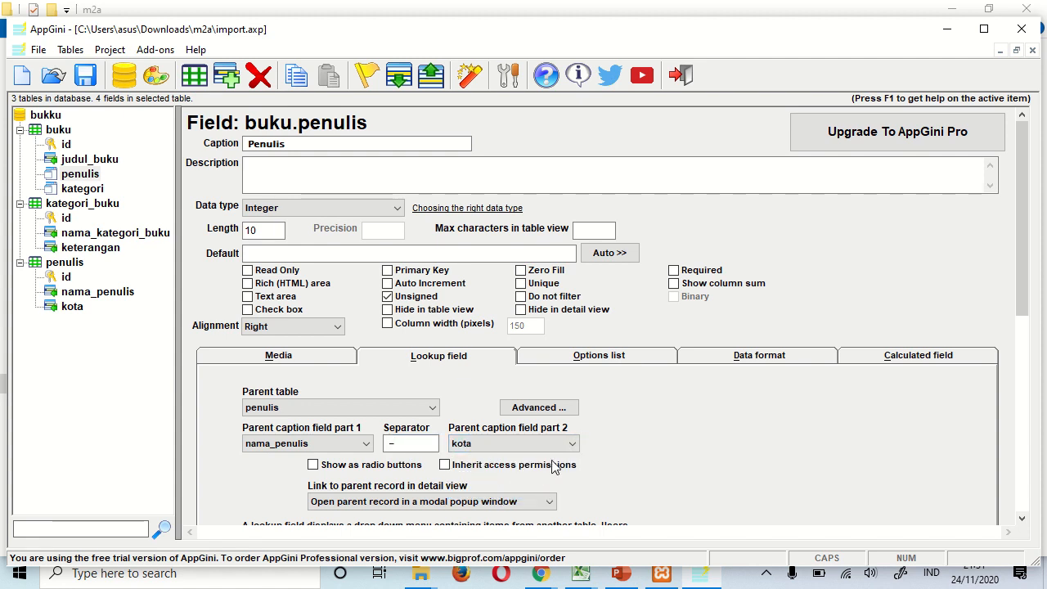
{"action": "left_click", "coordinate": [73, 331]}
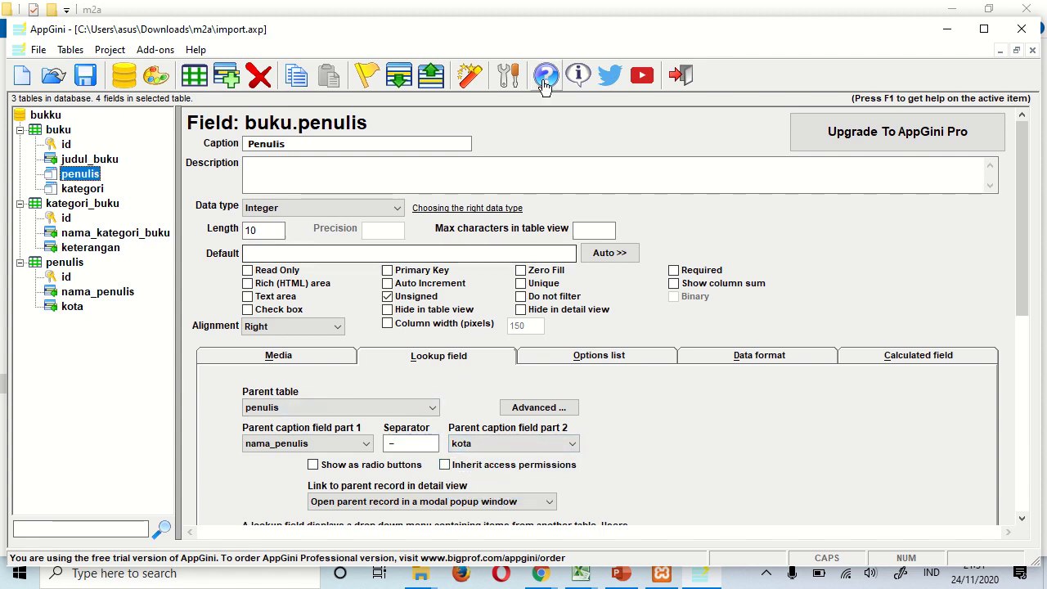
- Snap AppGini to the left half and the Basisdata Buku slide to the right
{"action": "left_click_drag", "start_coordinate": [572, 35], "coordinate": [2, 63]}
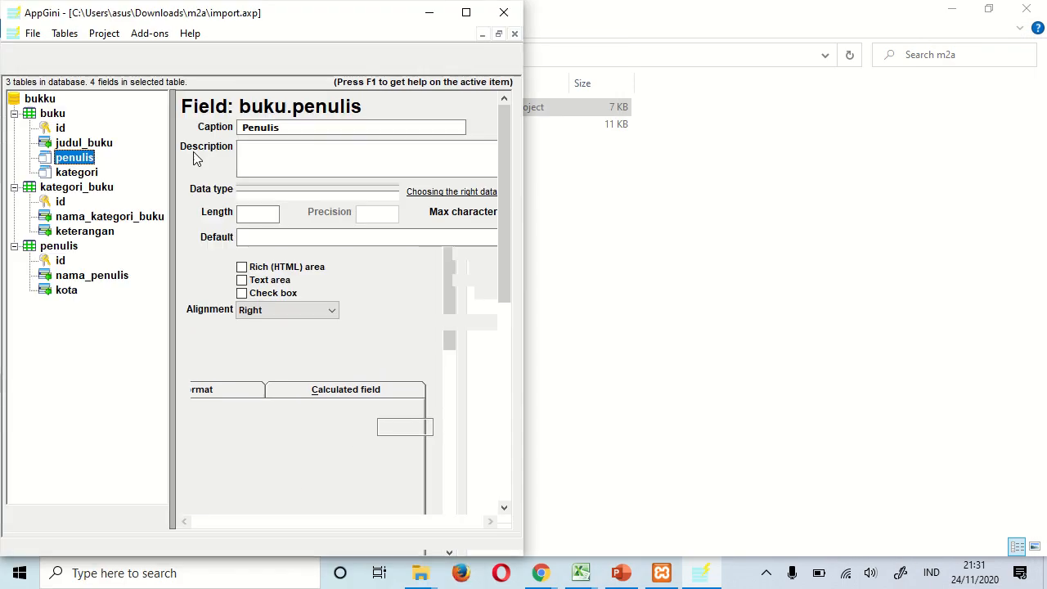
{"action": "left_click", "coordinate": [608, 378]}
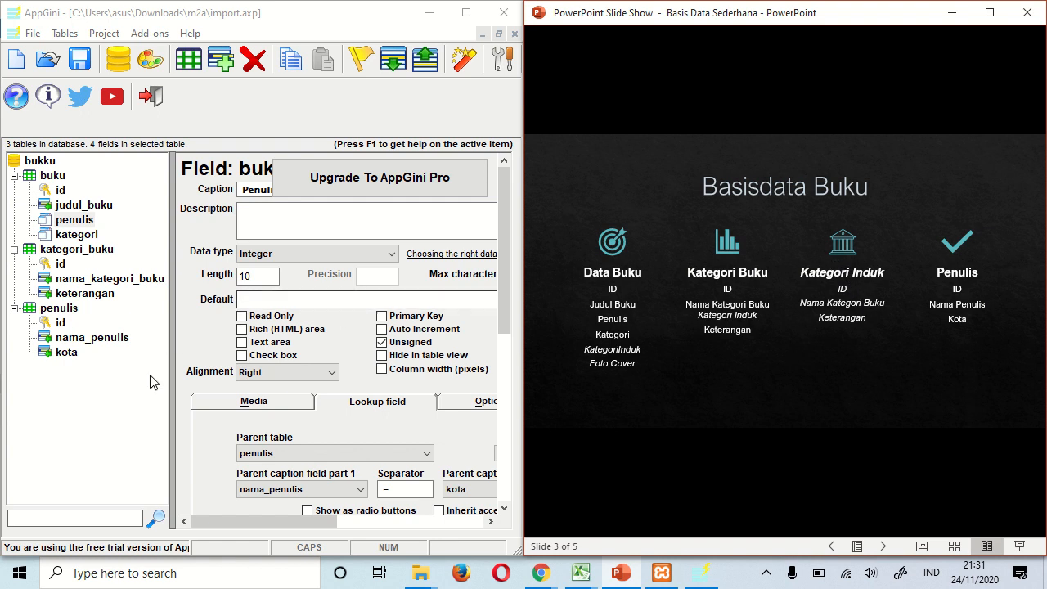
{"action": "left_click", "coordinate": [83, 365]}
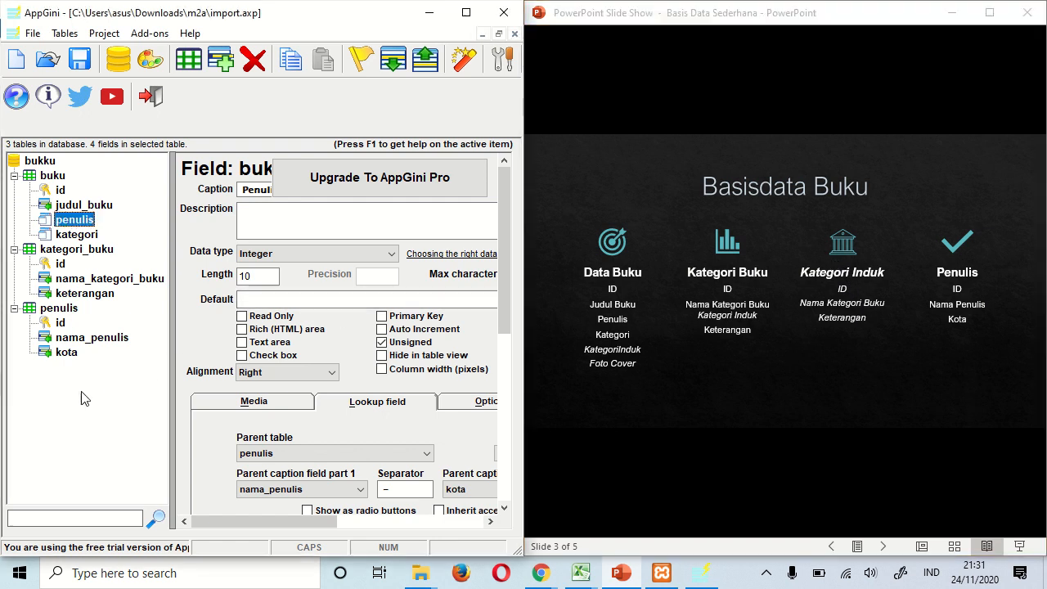
- Add a field4 to kategori_buku, then delete it from the project and database
{"action": "left_click", "coordinate": [90, 250]}
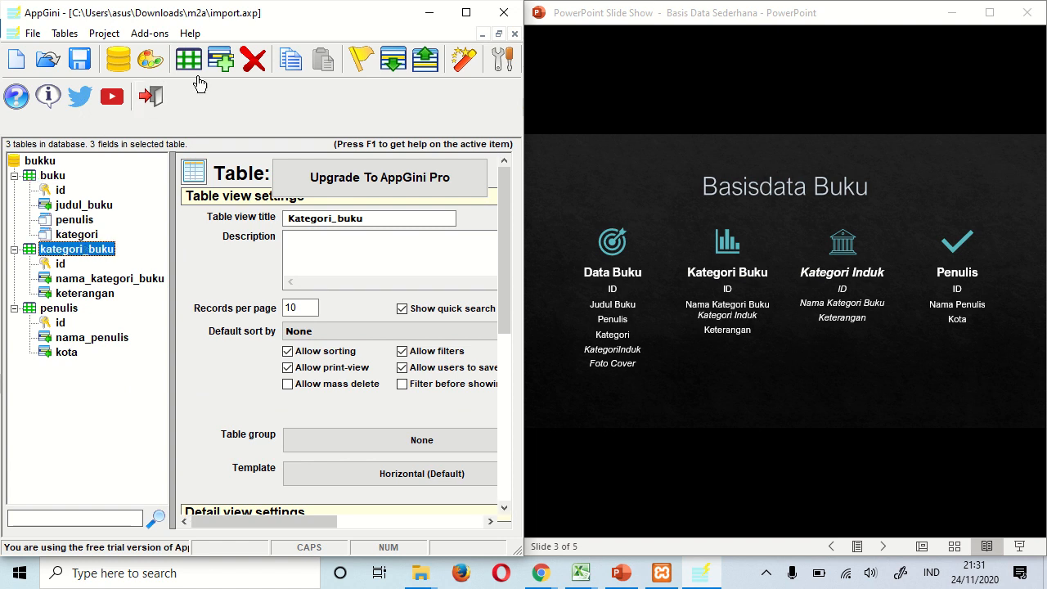
{"action": "left_click", "coordinate": [219, 62]}
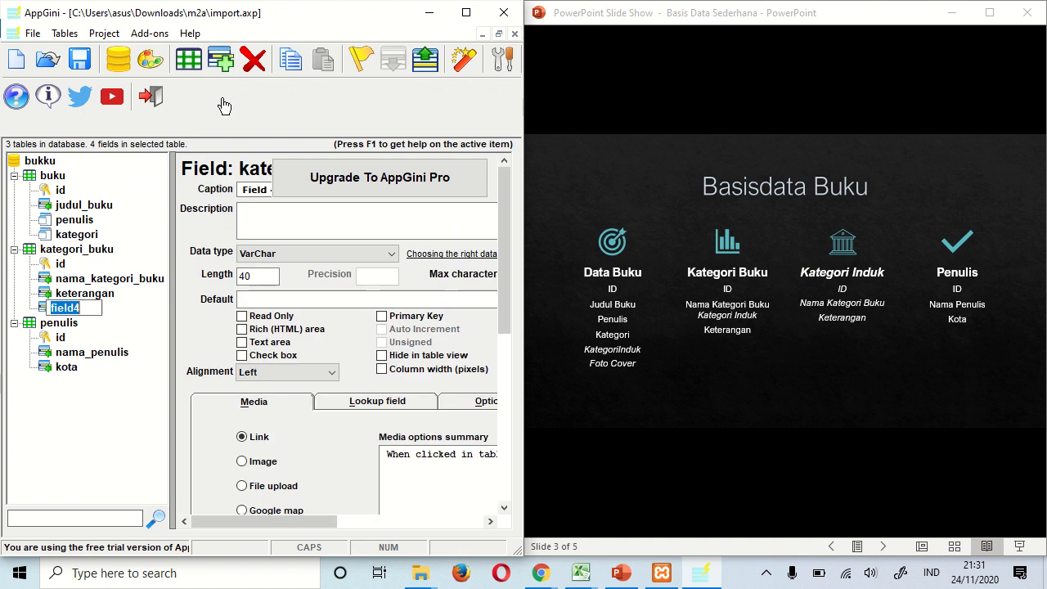
{"action": "left_click", "coordinate": [254, 74]}
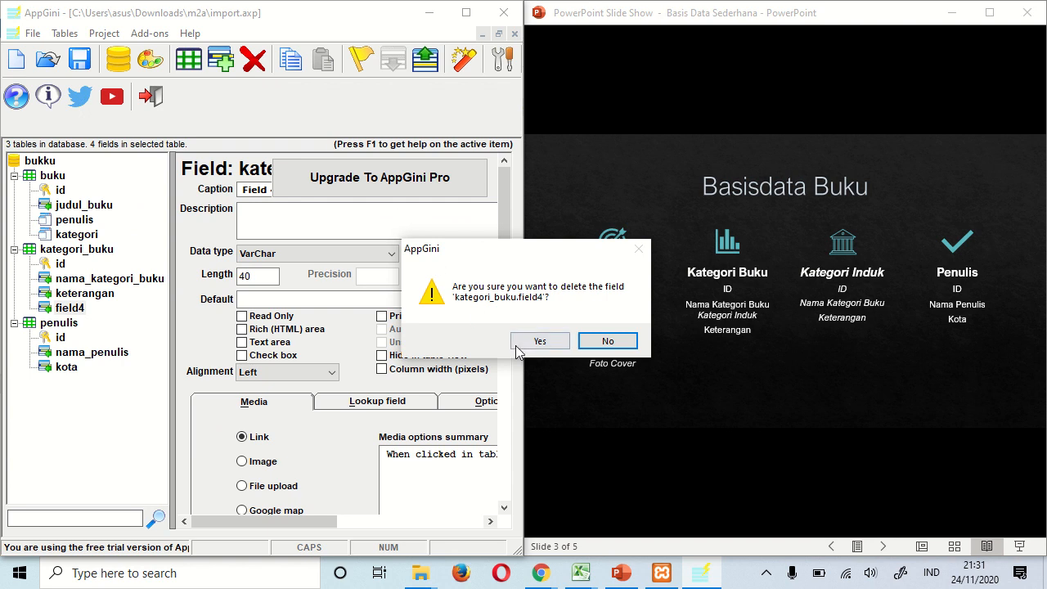
{"action": "left_click", "coordinate": [522, 342]}
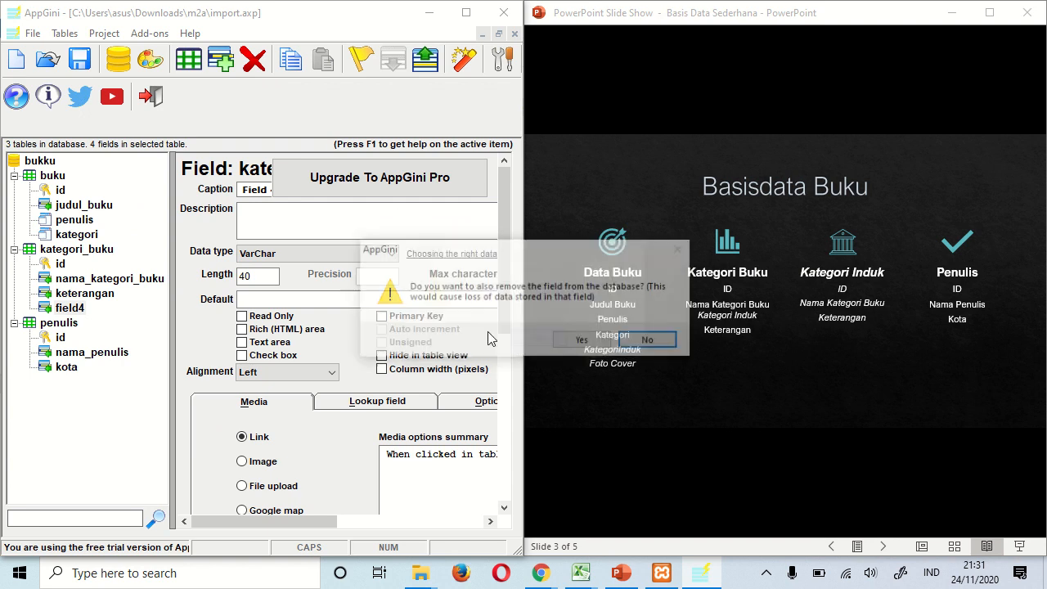
{"action": "left_click", "coordinate": [570, 342]}
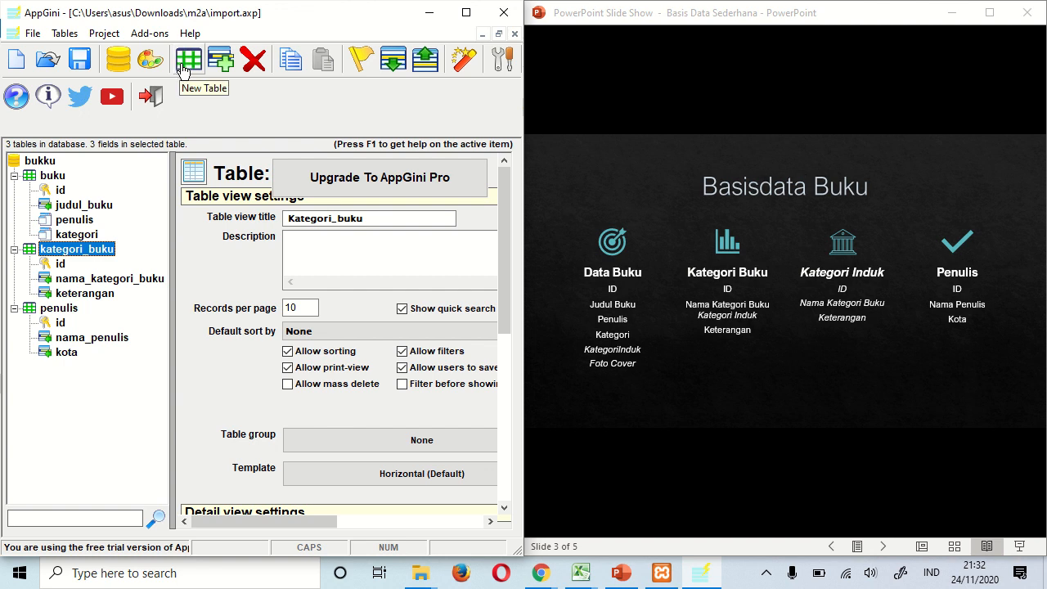
- Create a new table kategori_induk with an id field
{"action": "left_click", "coordinate": [185, 68]}
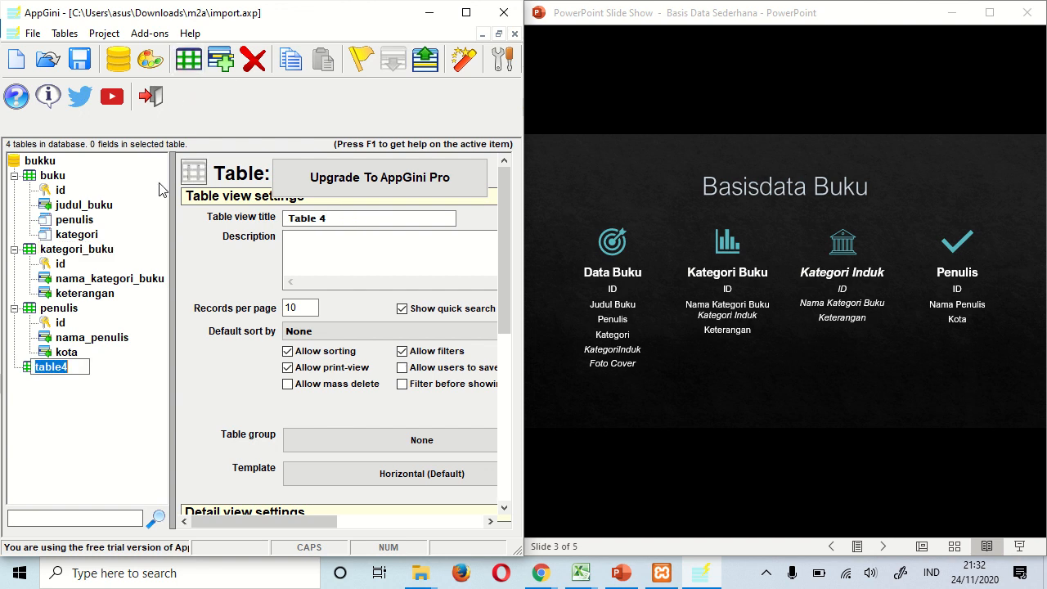
{"action": "type", "text": "kategori_induk"}
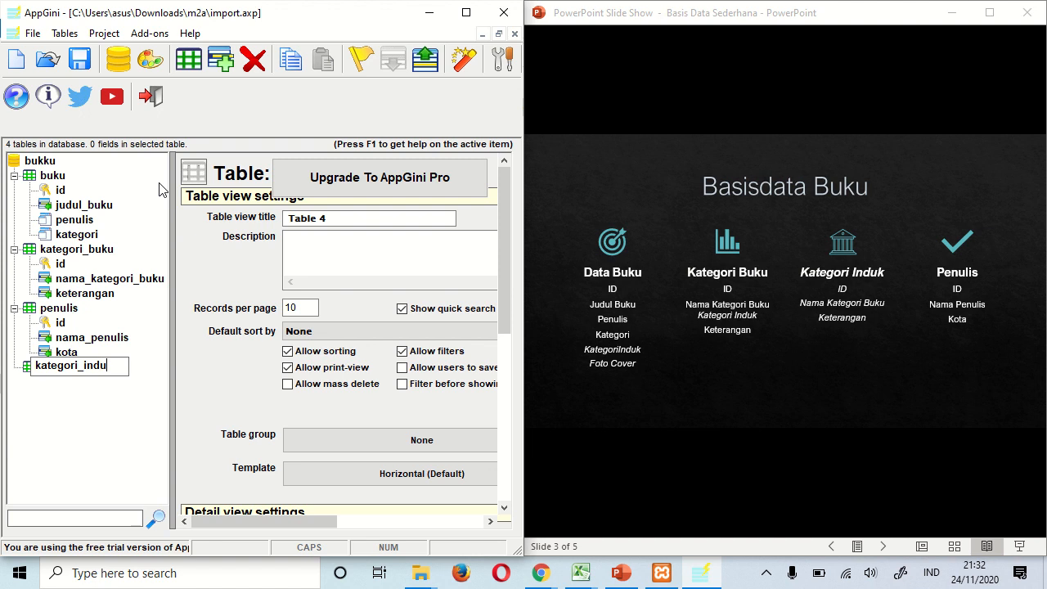
{"action": "key", "text": "Return"}
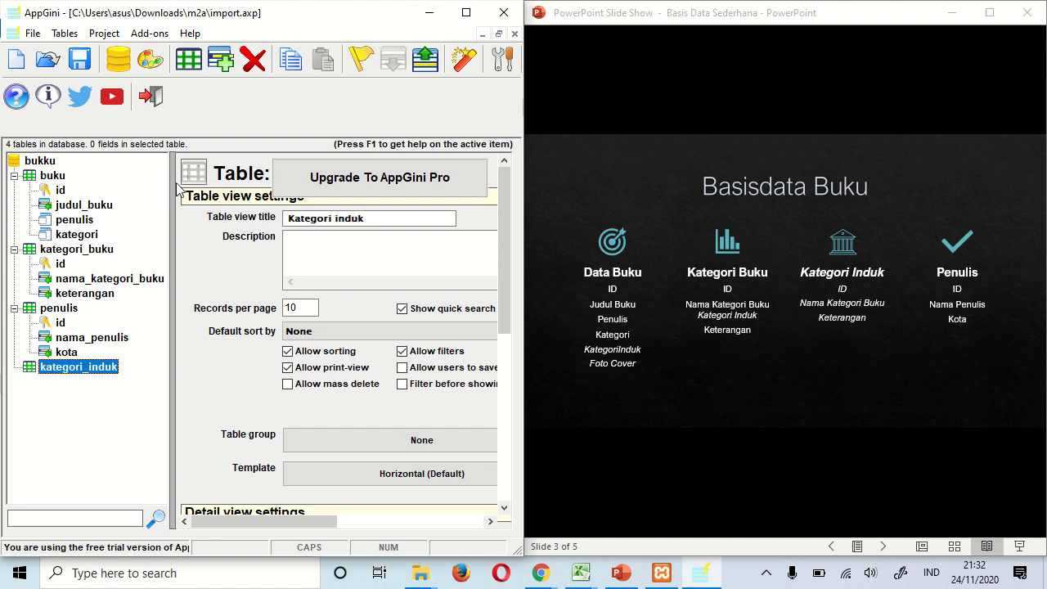
{"action": "left_click", "coordinate": [220, 59]}
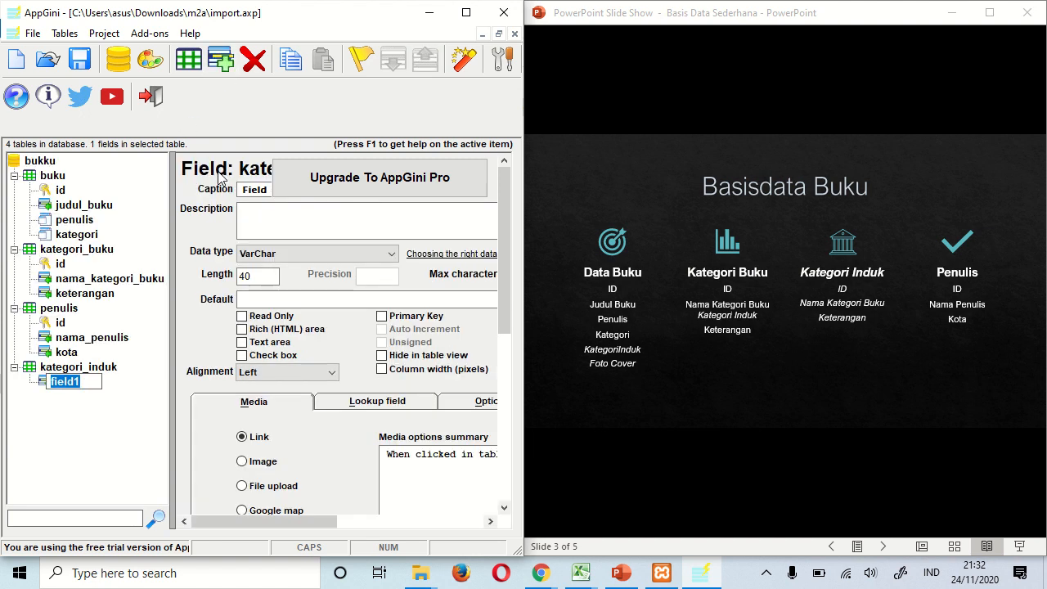
{"action": "type", "text": "id"}
{"action": "key", "text": "Return"}
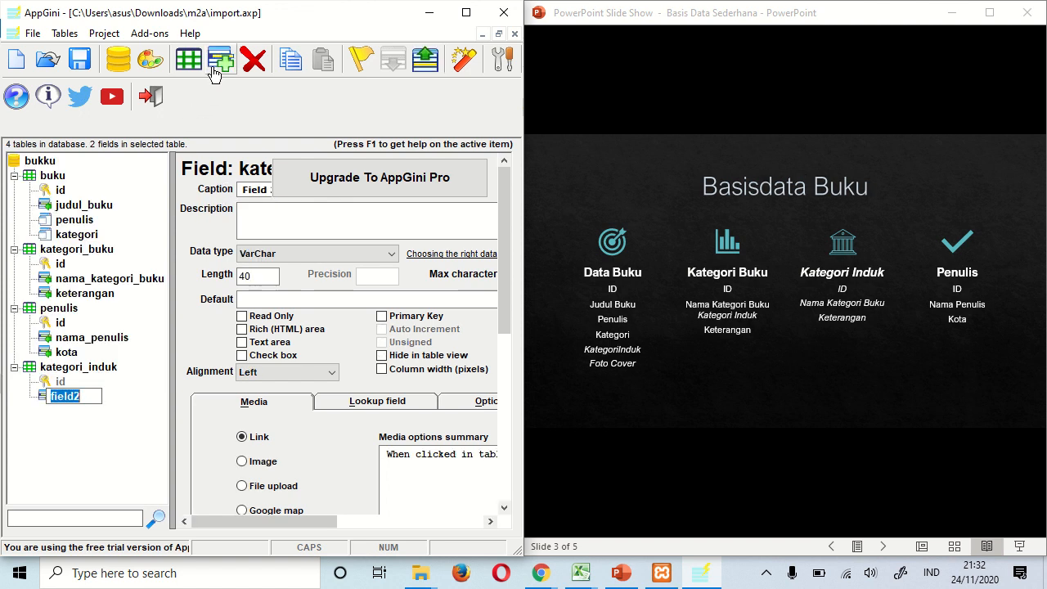
- Add the nama_kategori_induk and keterangan fields to kategori_induk
{"action": "type", "text": "nama_kate"}
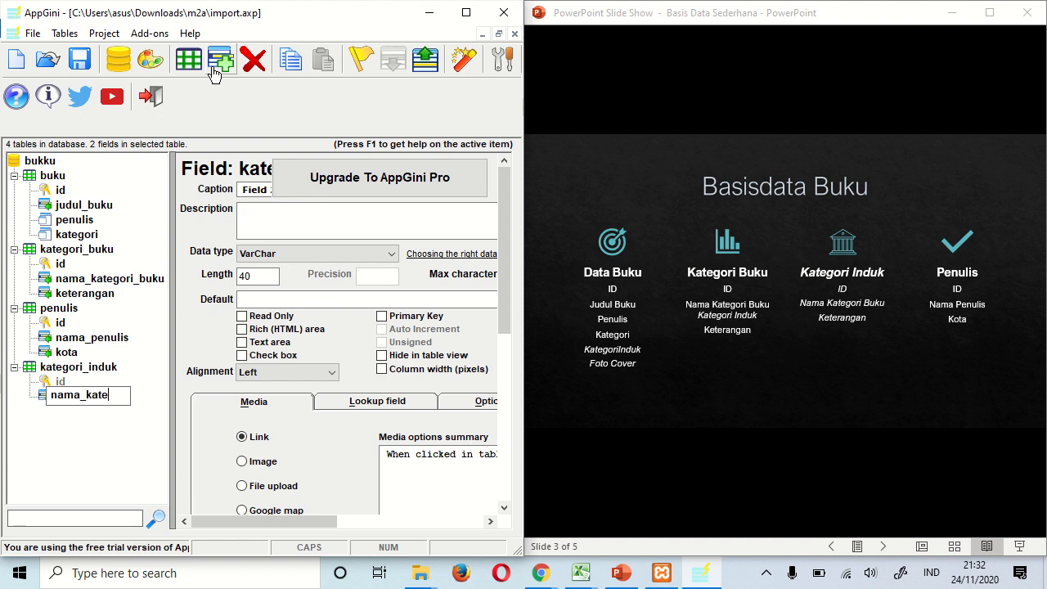
{"action": "type", "text": "gori_induk"}
{"action": "key", "text": "Return"}
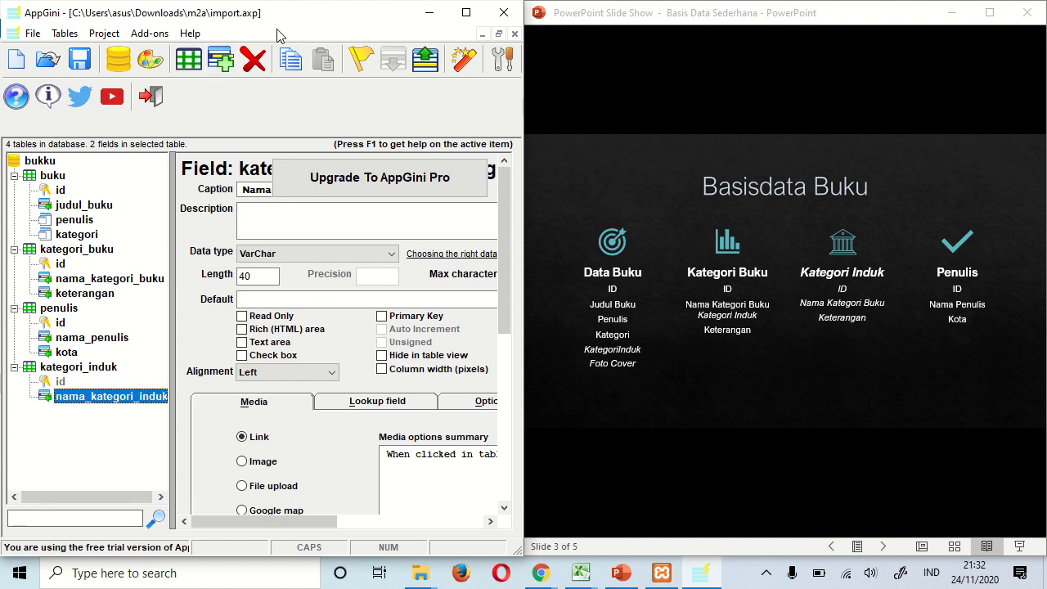
{"action": "left_click", "coordinate": [218, 71]}
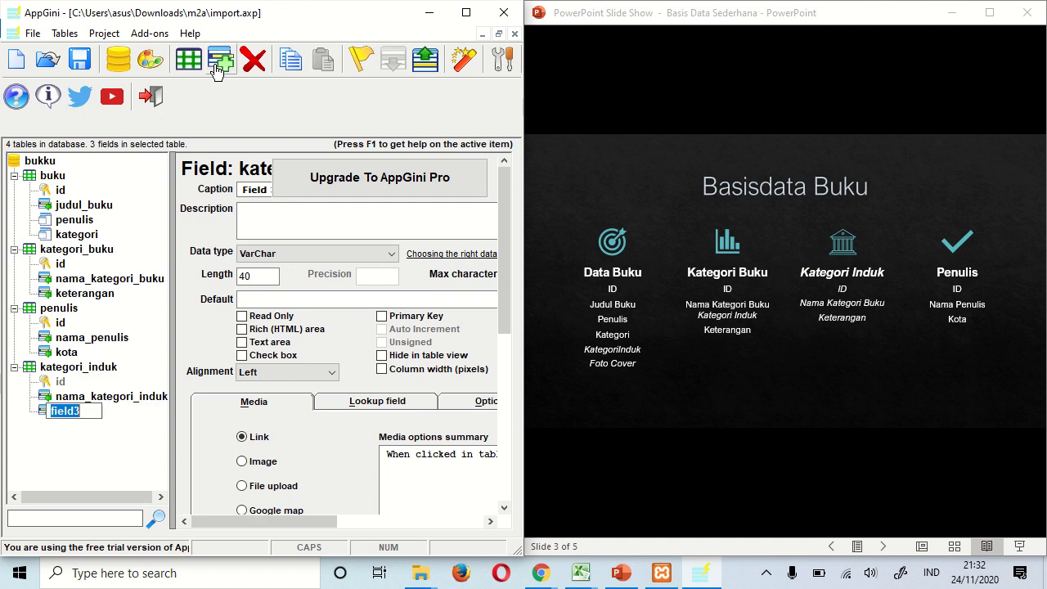
{"action": "type", "text": "keterangan"}
{"action": "key", "text": "Return"}
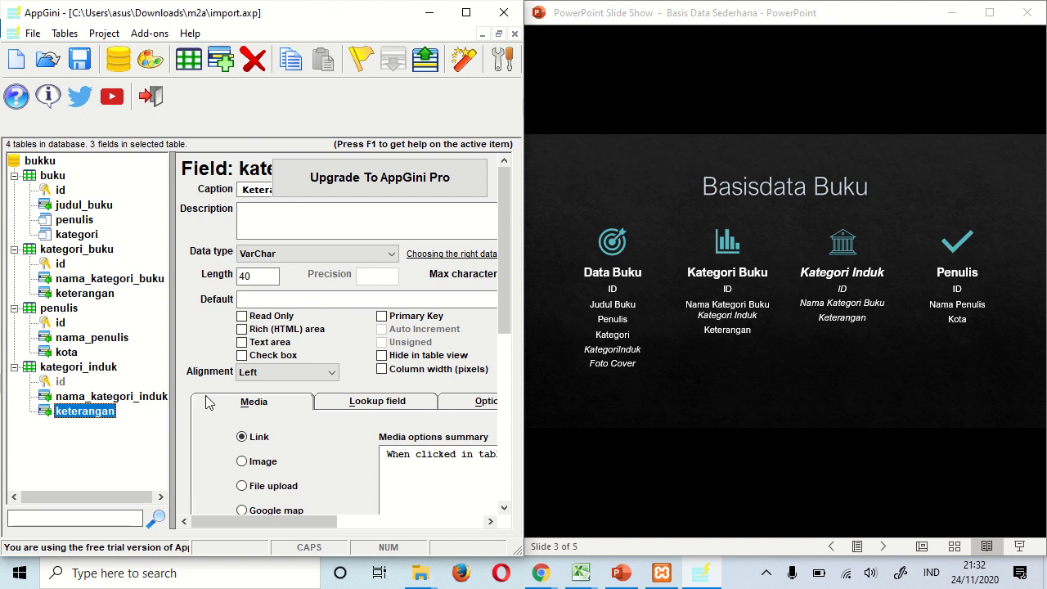
{"action": "left_click", "coordinate": [52, 176]}
- Add a foto_cover field to buku and set its media type to Image
{"action": "left_click", "coordinate": [222, 72]}
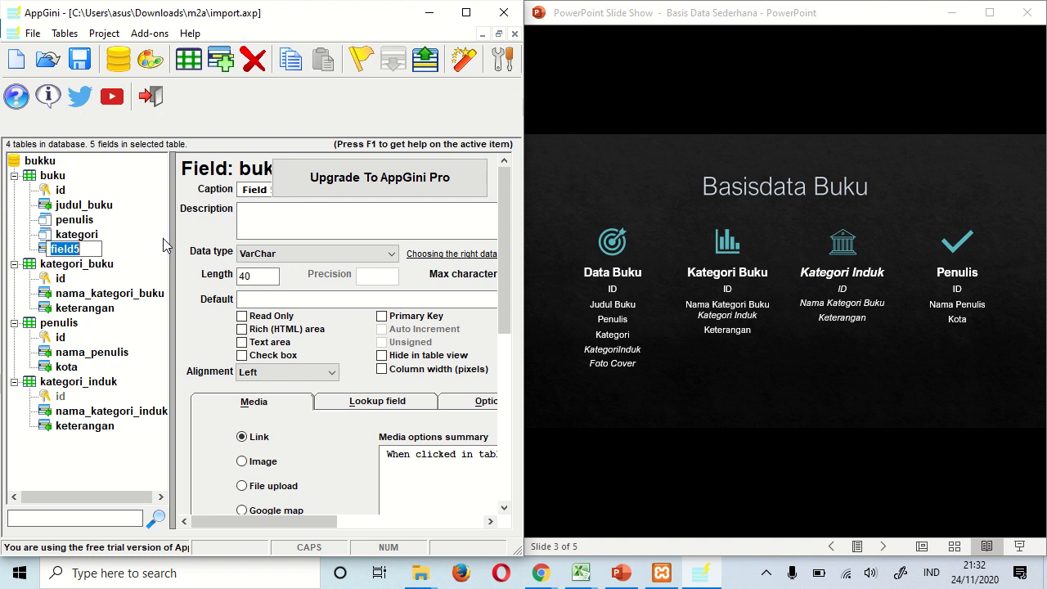
{"action": "type", "text": "f"}
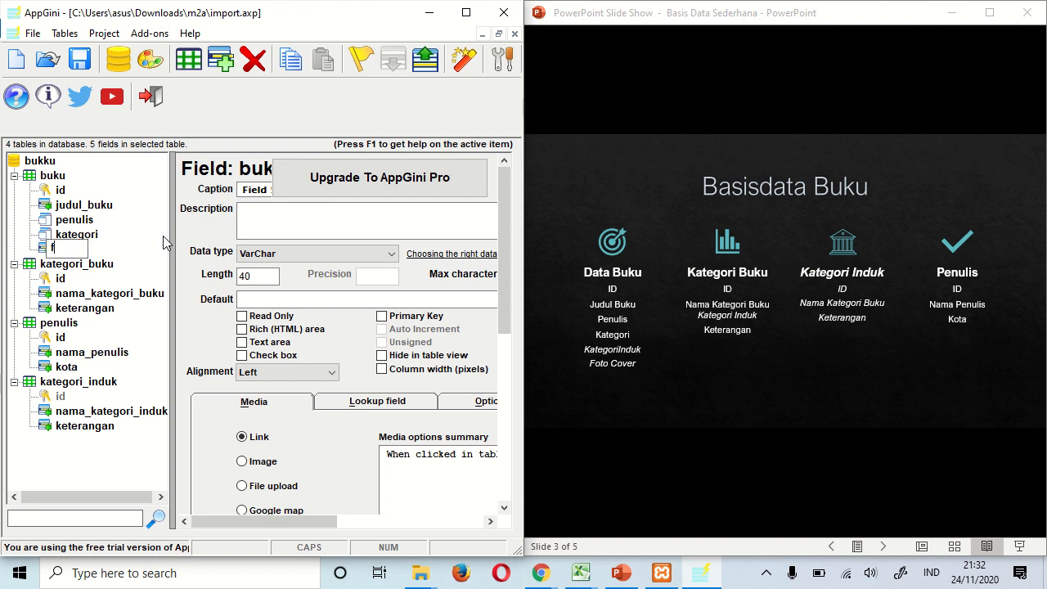
{"action": "type", "text": "oto_cover"}
{"action": "key", "text": "Return"}
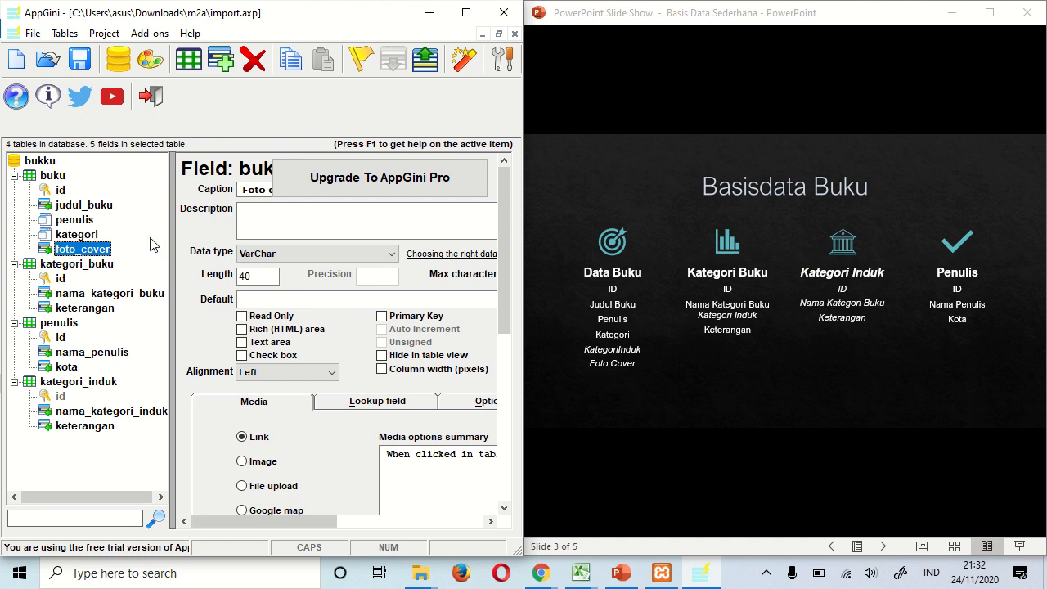
{"action": "left_click", "coordinate": [242, 461]}
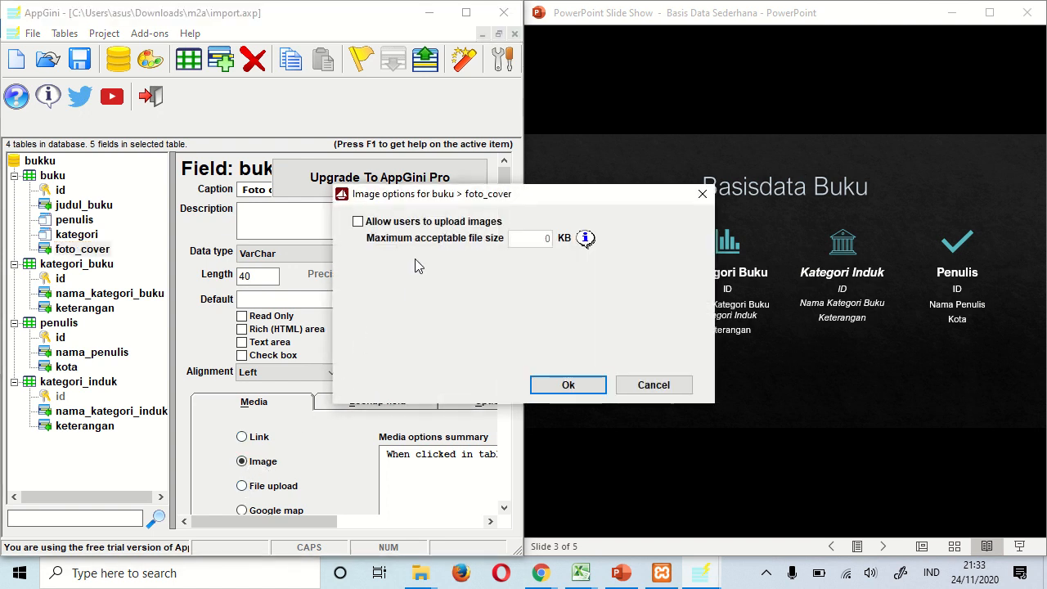
- Allow image uploads for foto_cover and enable zooming for detail and table view thumbnails
{"action": "left_click", "coordinate": [361, 223]}
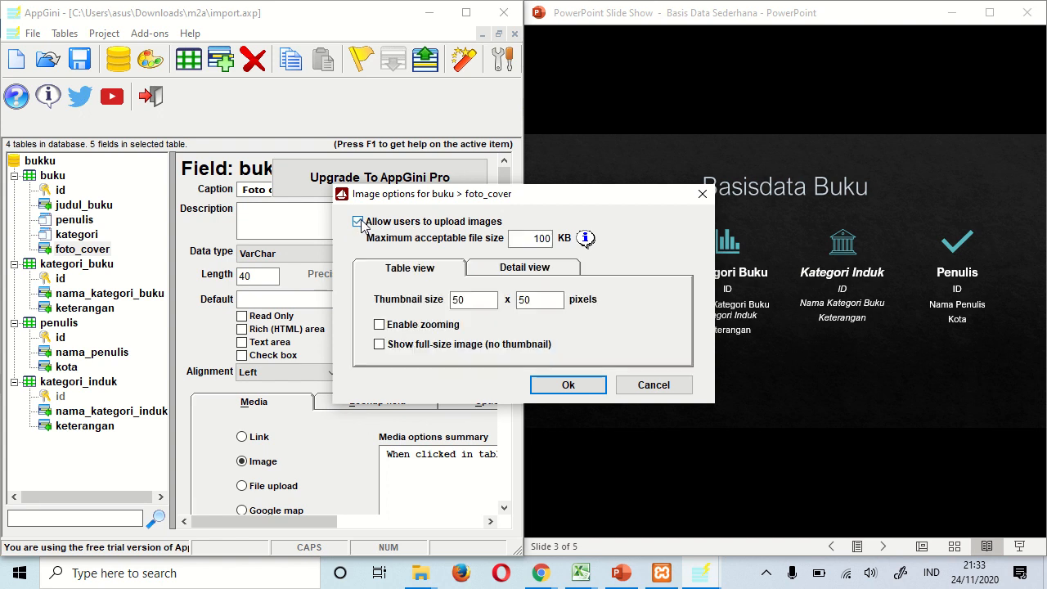
{"action": "double_click", "coordinate": [530, 238]}
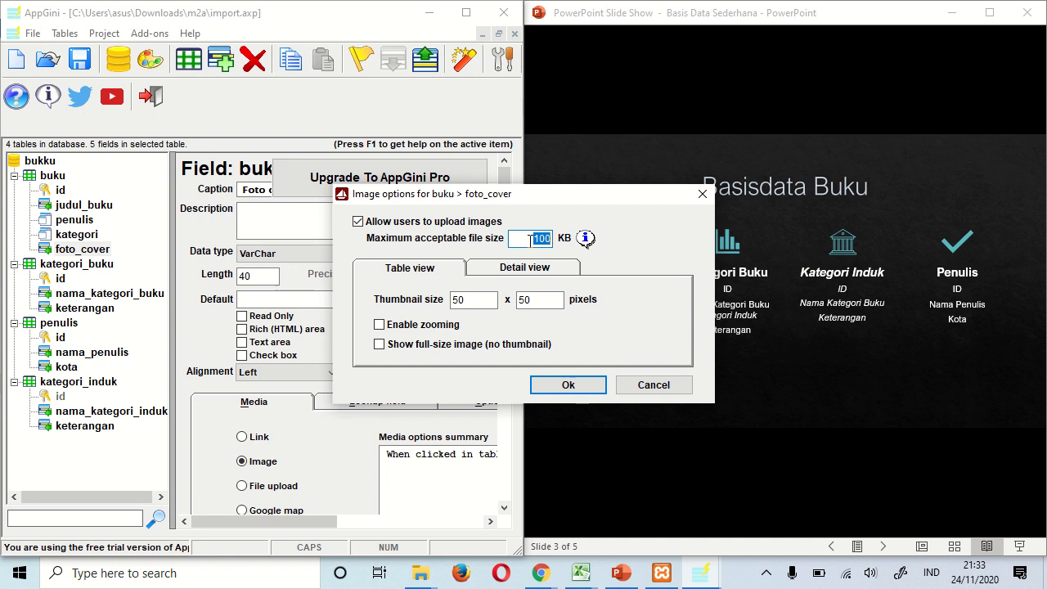
{"action": "type", "text": "6000"}
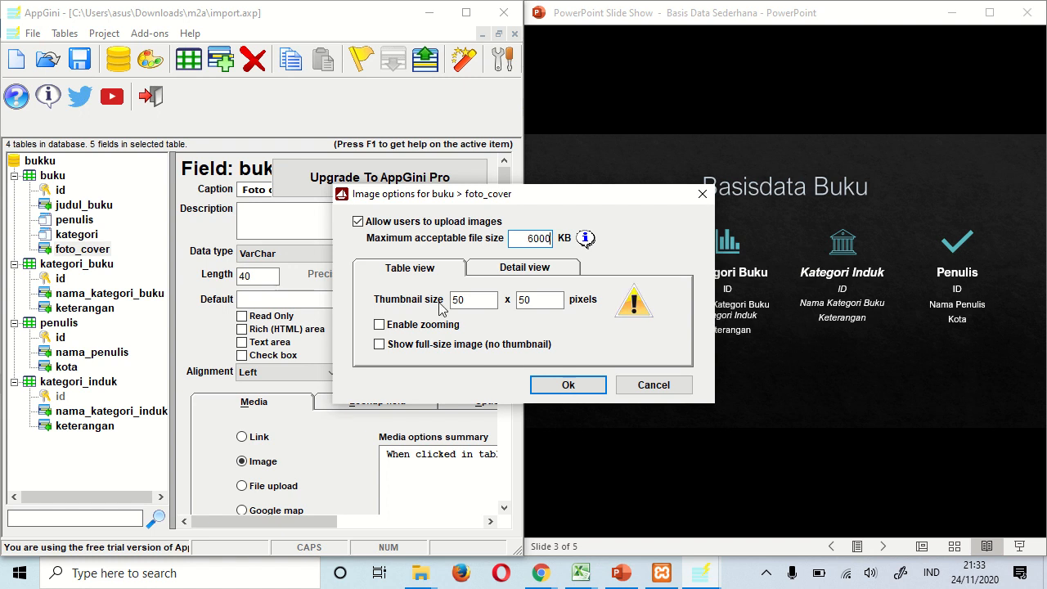
{"action": "left_click", "coordinate": [540, 276]}
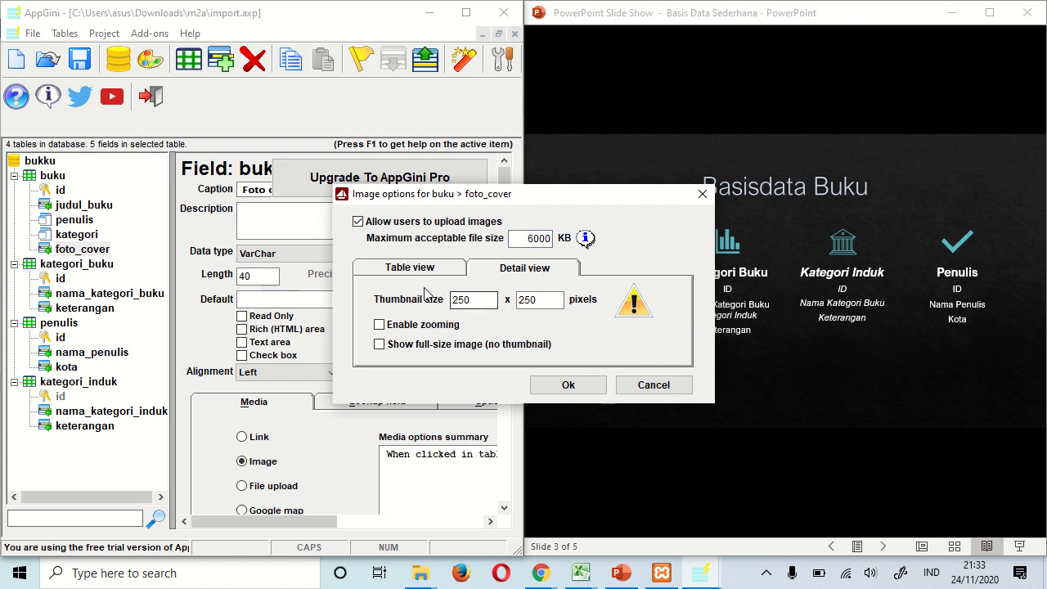
{"action": "left_click", "coordinate": [390, 329]}
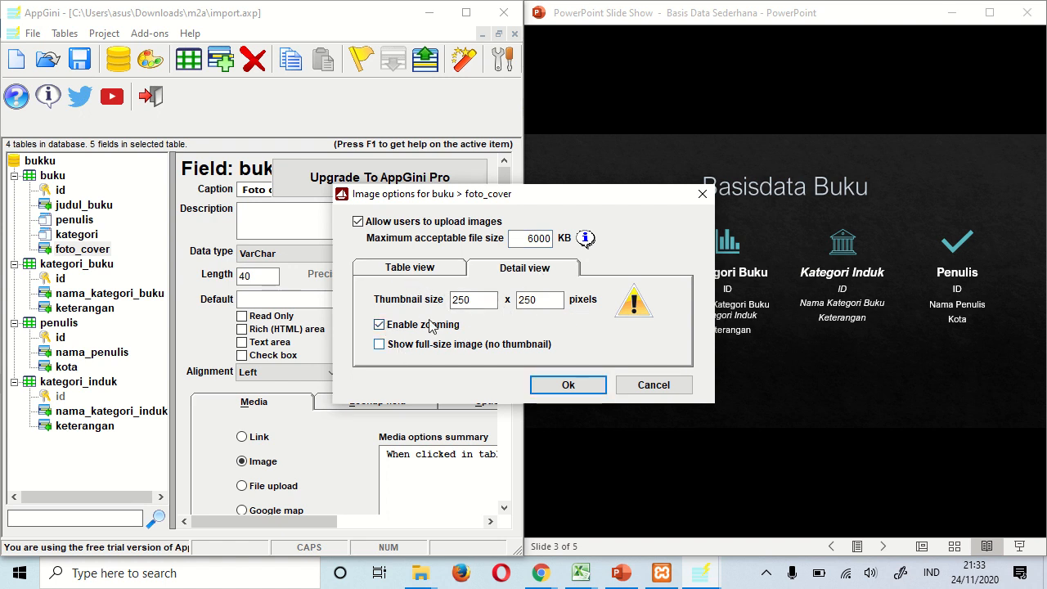
{"action": "left_click", "coordinate": [406, 273]}
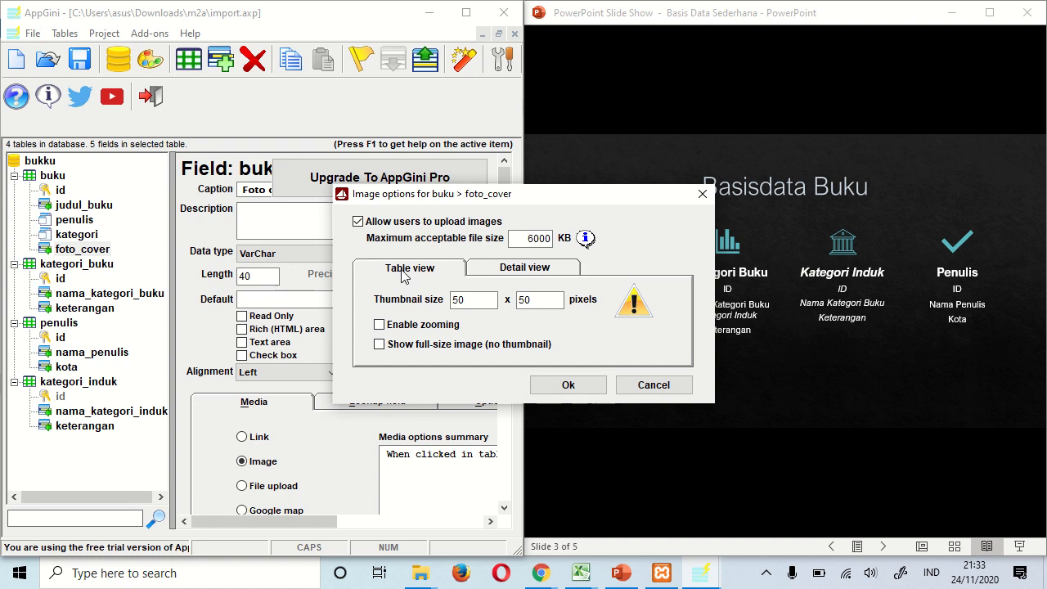
{"action": "left_click", "coordinate": [398, 332]}
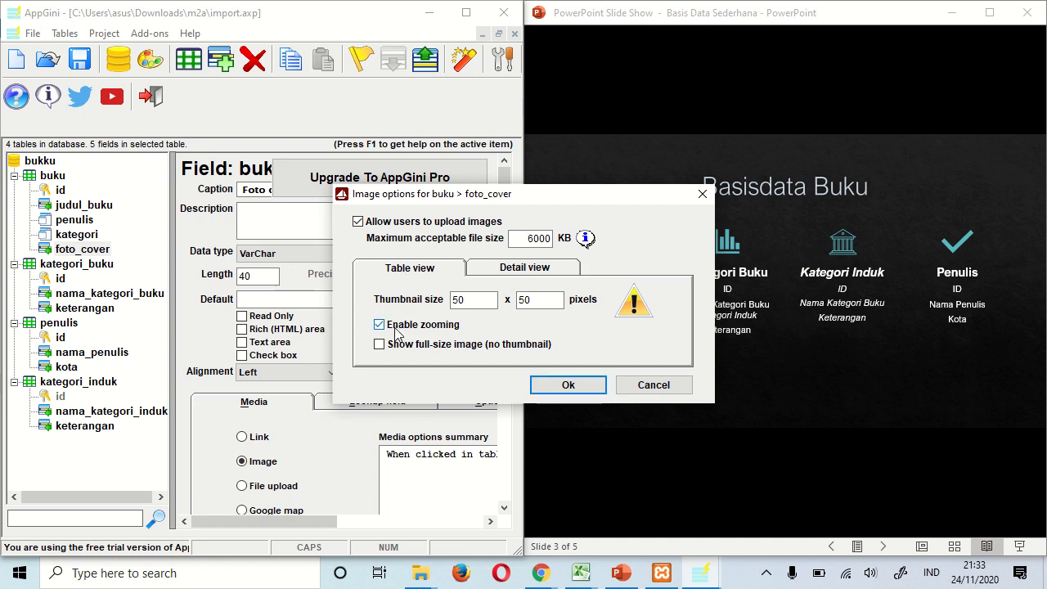
{"action": "left_click", "coordinate": [631, 322]}
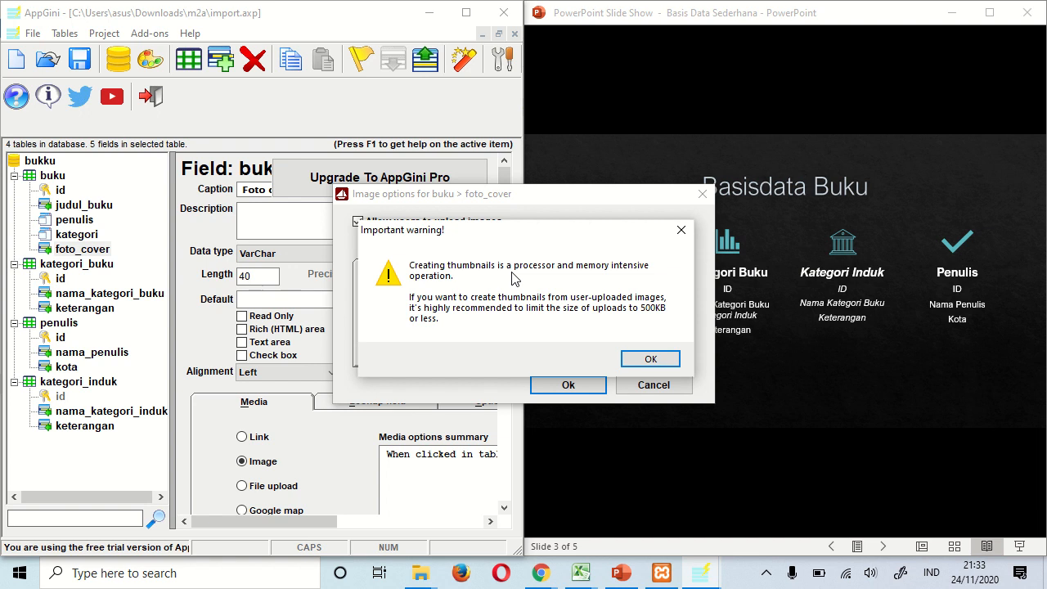
{"action": "left_click", "coordinate": [650, 360]}
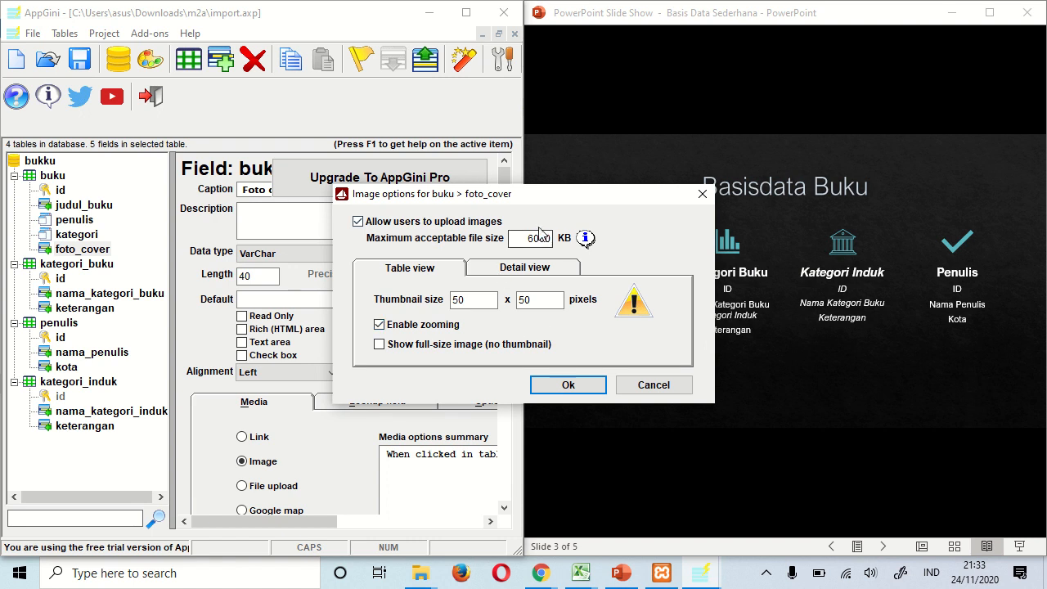
- Set the maximum upload size to 500 KB and apply the image options
{"action": "left_click_drag", "start_coordinate": [529, 238], "coordinate": [554, 238]}
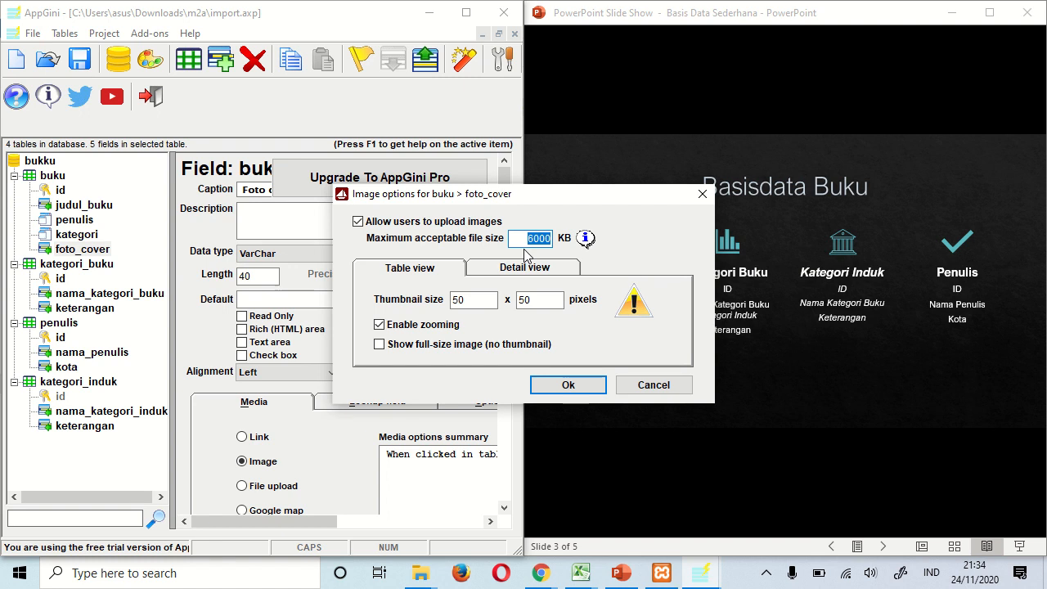
{"action": "type", "text": "5"}
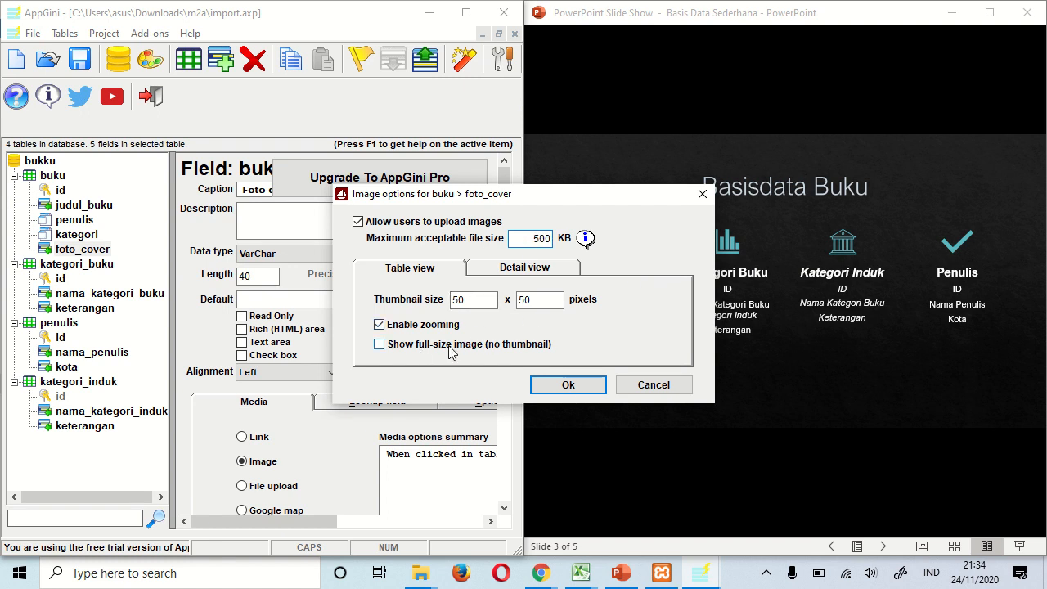
{"action": "left_click", "coordinate": [517, 271]}
{"action": "left_click", "coordinate": [411, 277]}
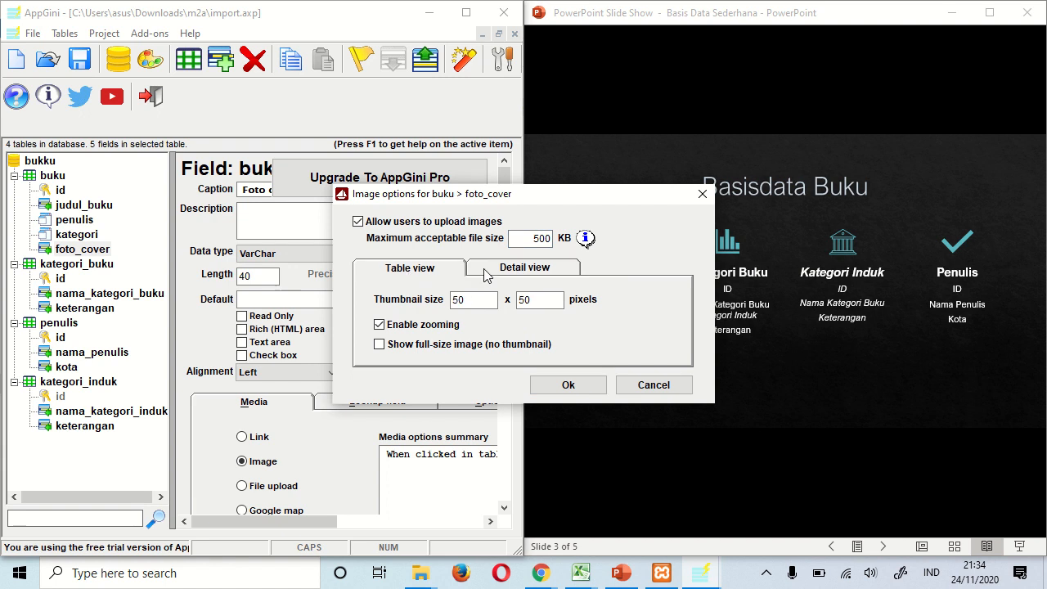
{"action": "left_click", "coordinate": [515, 277]}
{"action": "left_click", "coordinate": [430, 276]}
{"action": "left_click", "coordinate": [510, 276]}
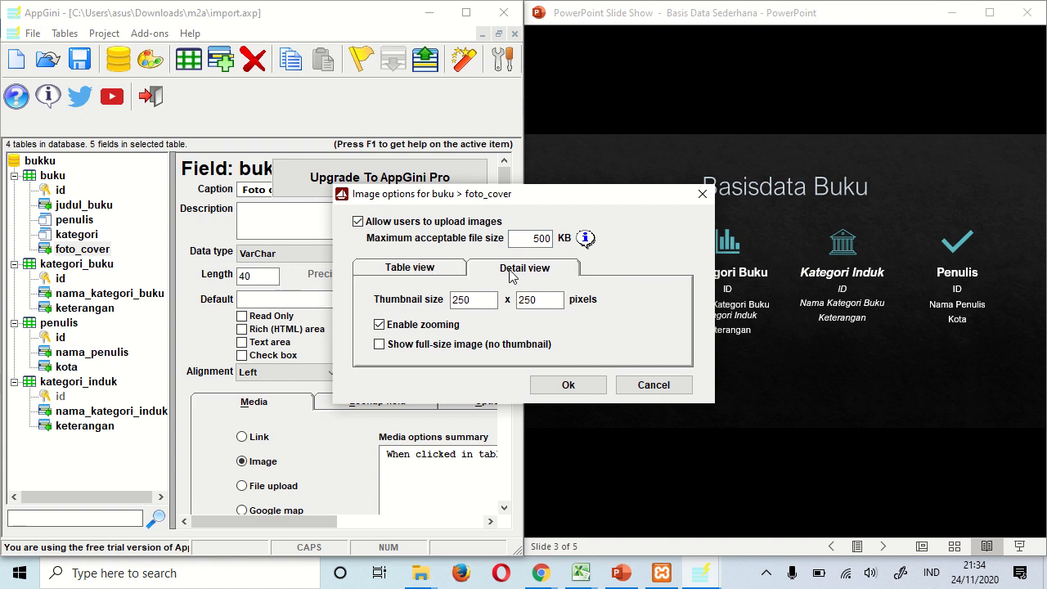
{"action": "left_click", "coordinate": [550, 385]}
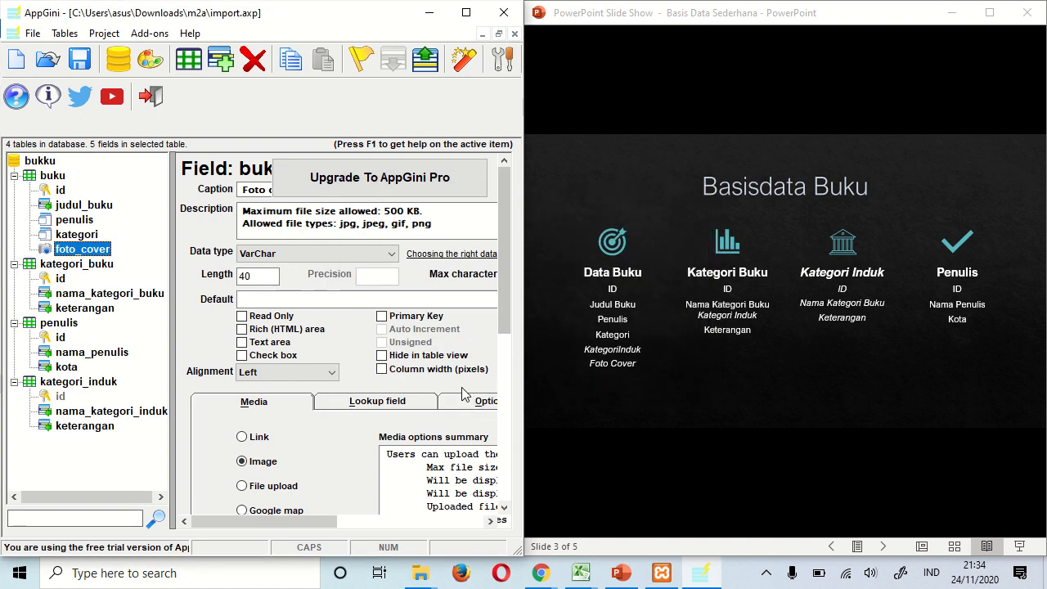
- Add a VarChar(40) field named kategori_induk to the buku table after foto_cover
{"action": "mouse_move", "coordinate": [334, 521]}
{"action": "left_mouse_down"}
{"action": "mouse_move", "coordinate": [428, 522]}
{"action": "mouse_move", "coordinate": [323, 525]}
{"action": "left_mouse_up"}
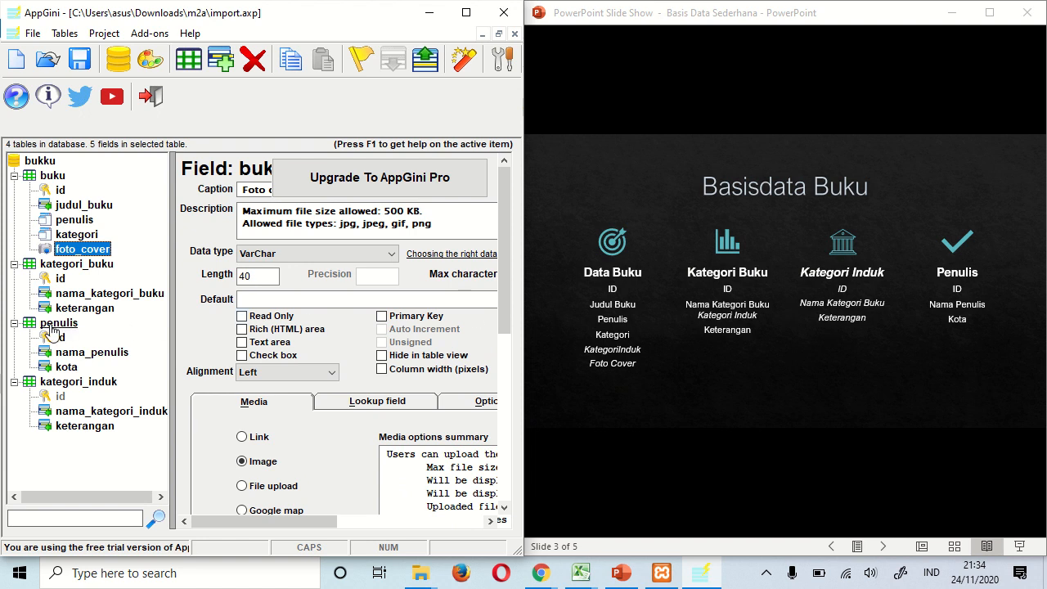
{"action": "left_click", "coordinate": [79, 234]}
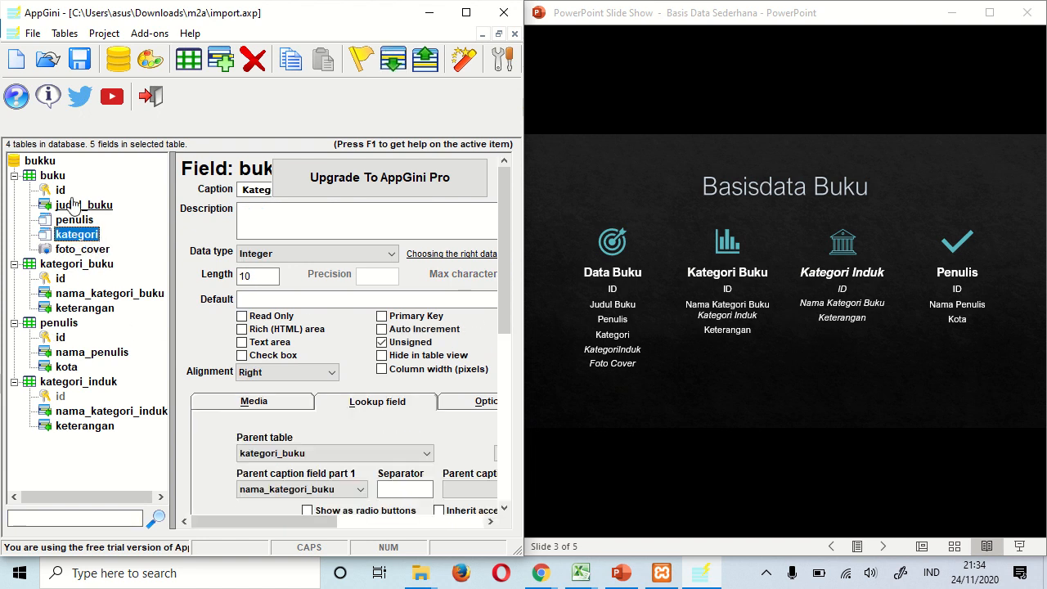
{"action": "left_click", "coordinate": [221, 61]}
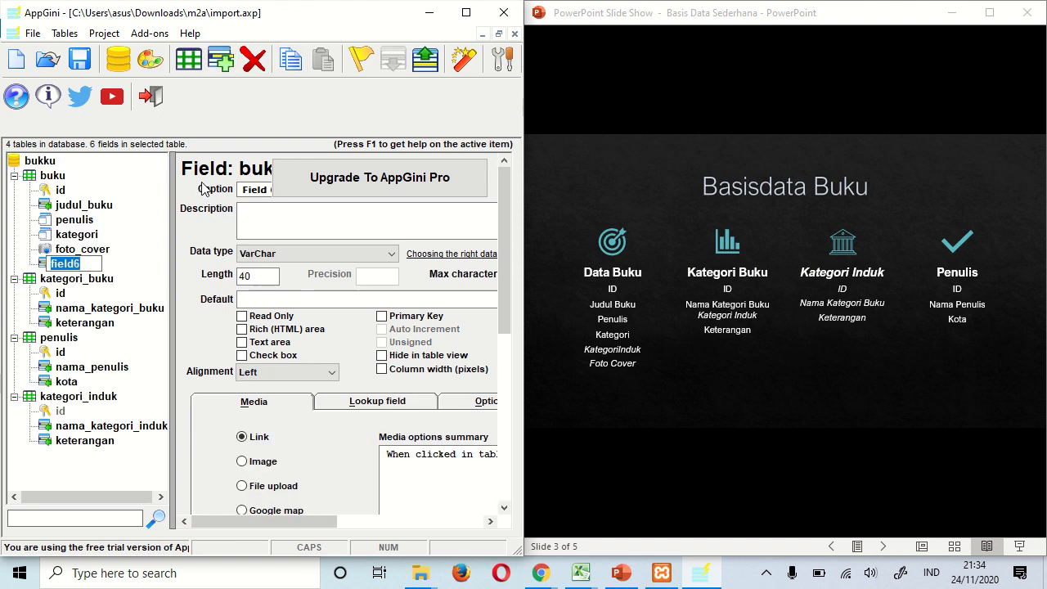
{"action": "type", "text": "kategori_"}
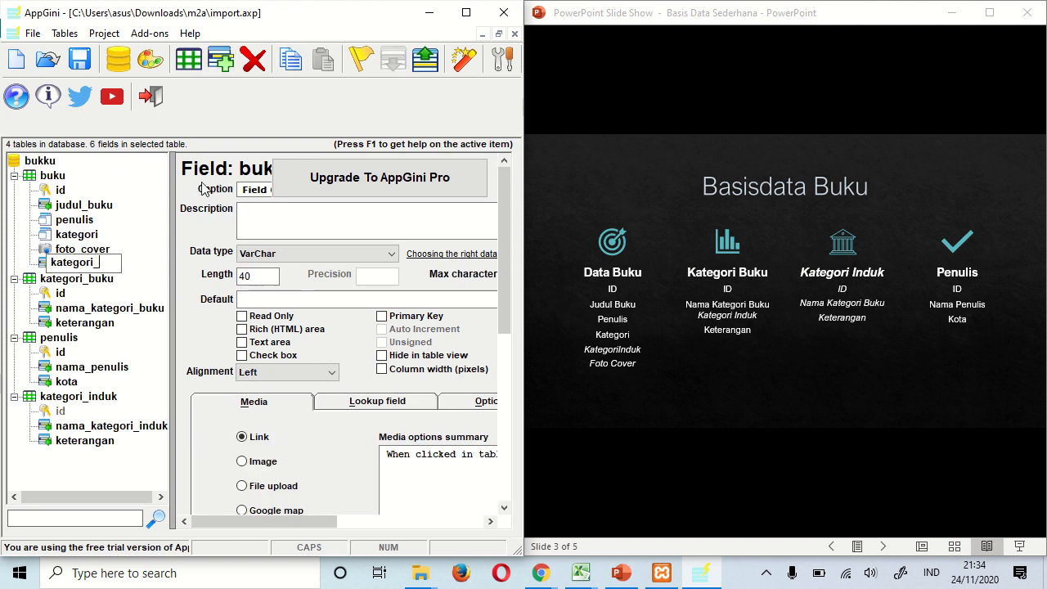
{"action": "type", "text": "induk"}
{"action": "key", "text": "Return"}
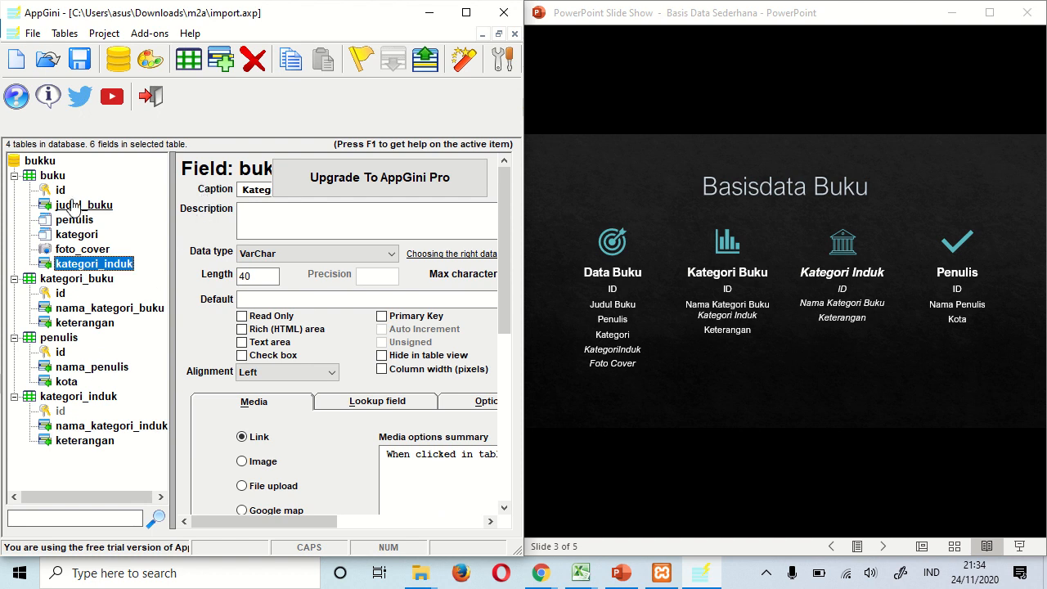
{"action": "left_click", "coordinate": [64, 282]}
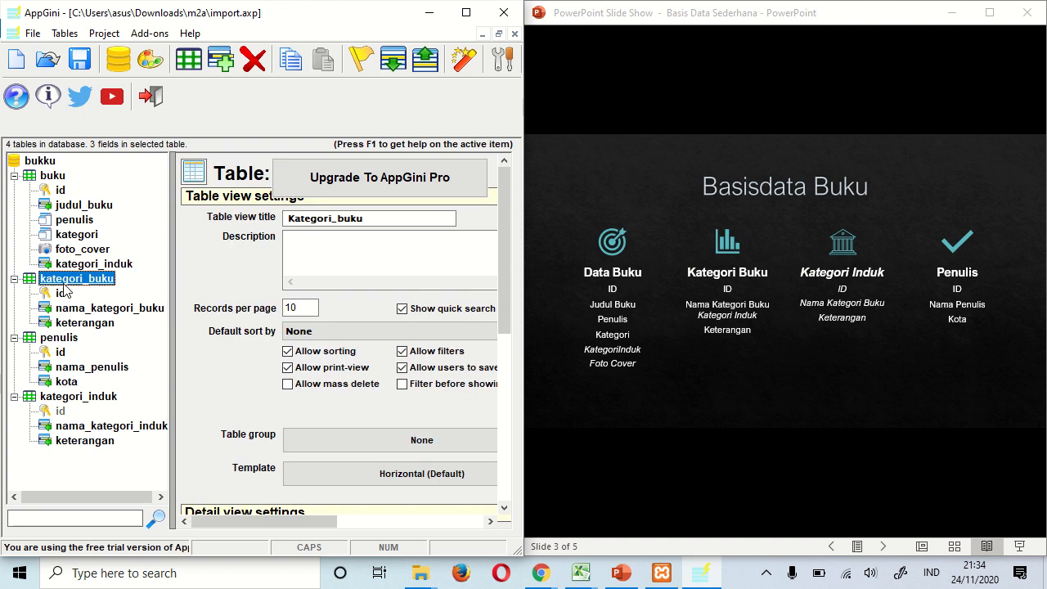
- Add a kategori_induk field to kategori_buku looking up kategori_induk by nama_kategori_induk
{"action": "left_click", "coordinate": [220, 63]}
{"action": "type", "text": "kate"}
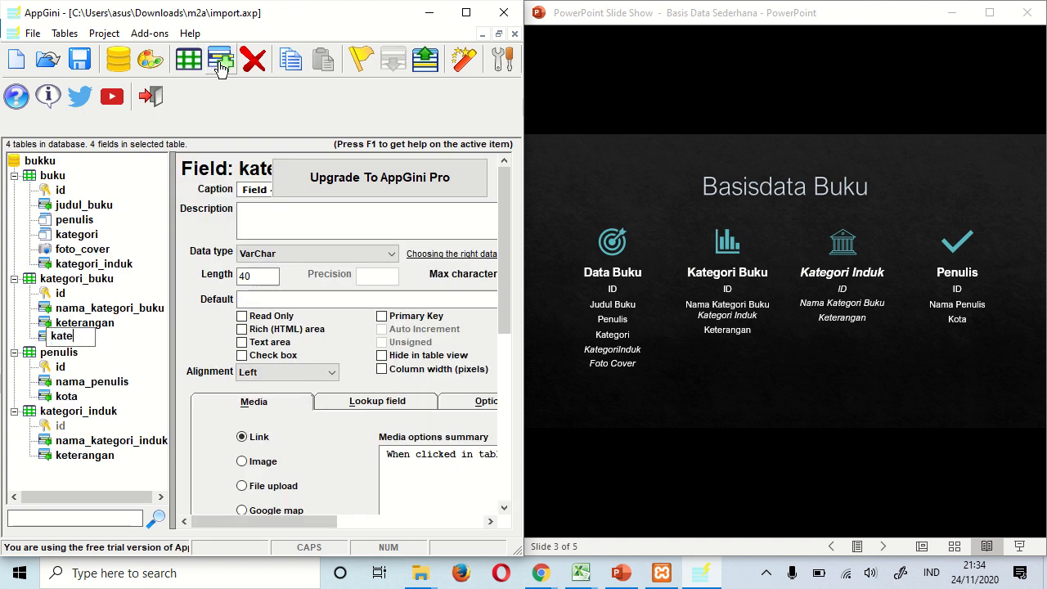
{"action": "type", "text": "gori_induk"}
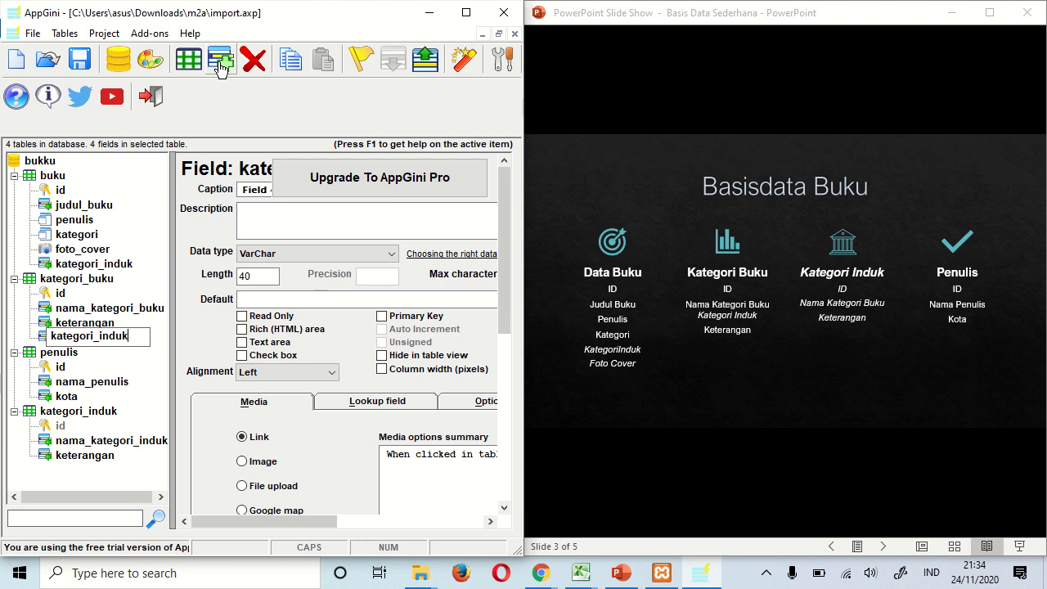
{"action": "key", "text": "Return"}
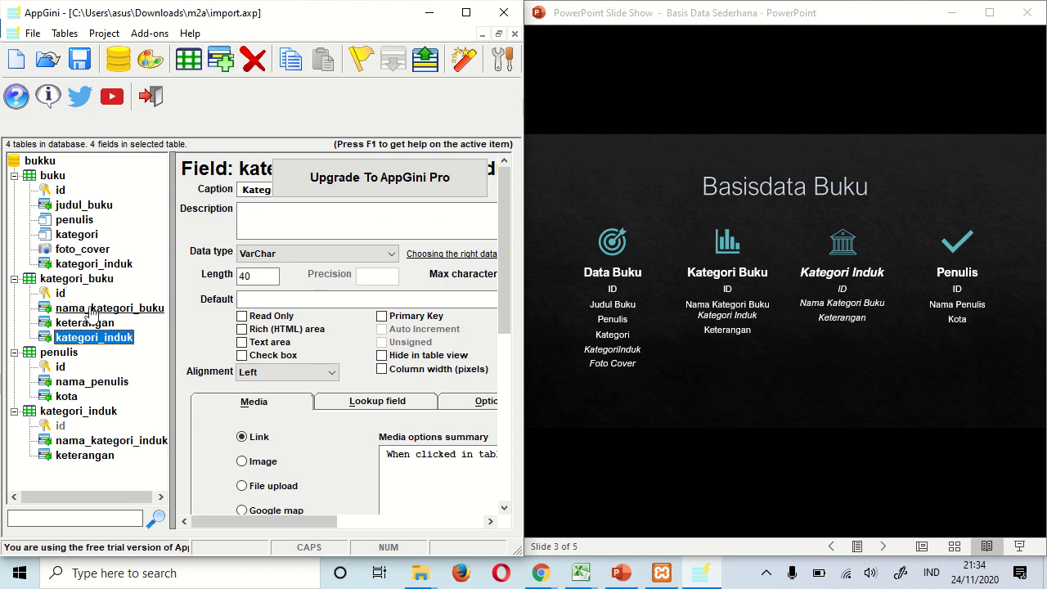
{"action": "left_click", "coordinate": [349, 407]}
{"action": "left_click", "coordinate": [303, 455]}
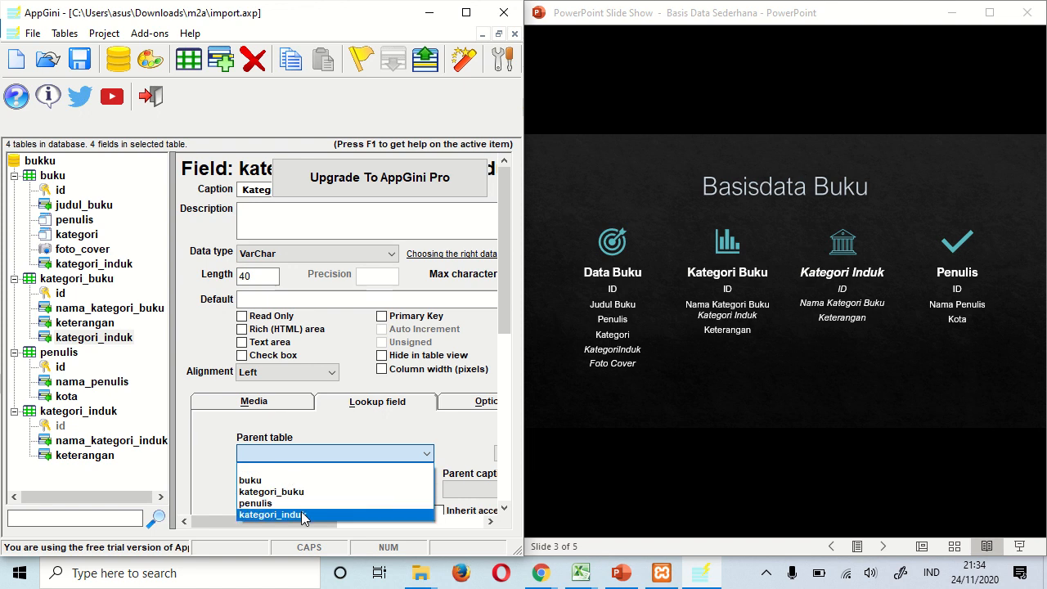
{"action": "left_click", "coordinate": [303, 516]}
{"action": "left_click", "coordinate": [309, 491]}
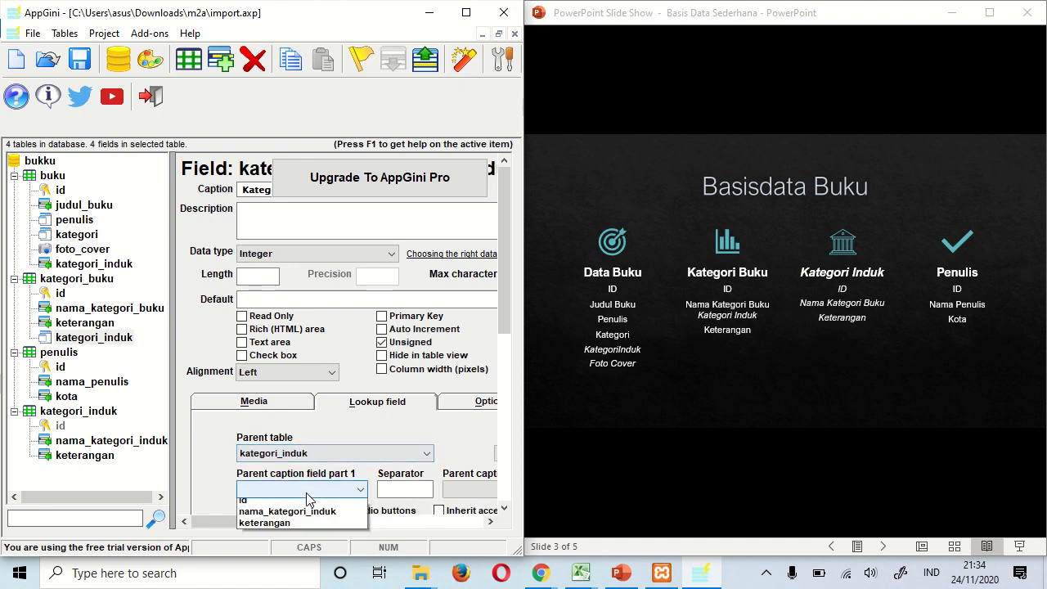
{"action": "left_click", "coordinate": [294, 526]}
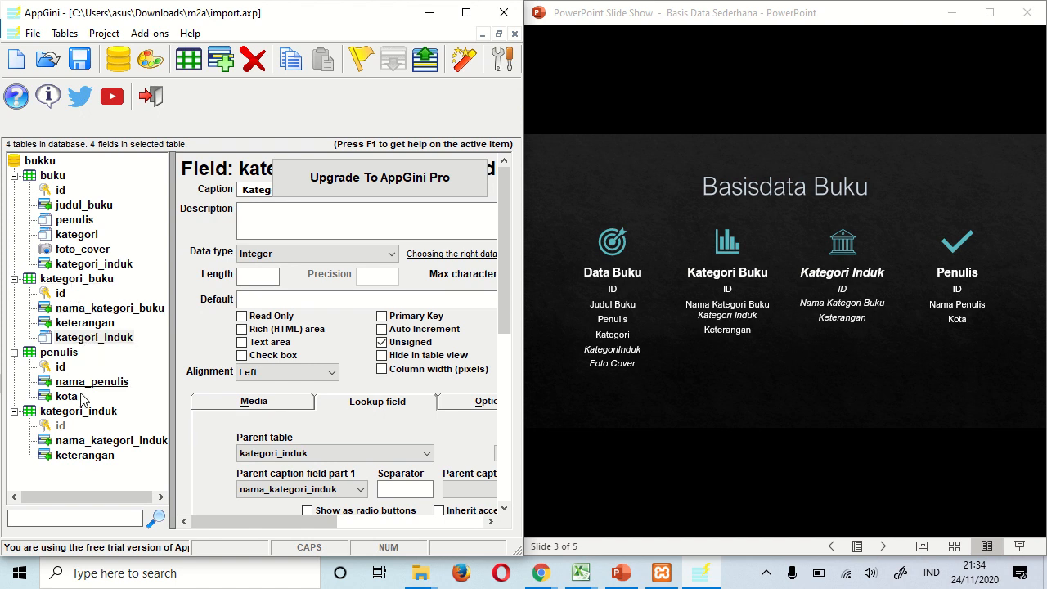
- Make buku.kategori_induk a lookup to kategori_induk showing nama_kategori_induk
{"action": "left_click", "coordinate": [95, 266]}
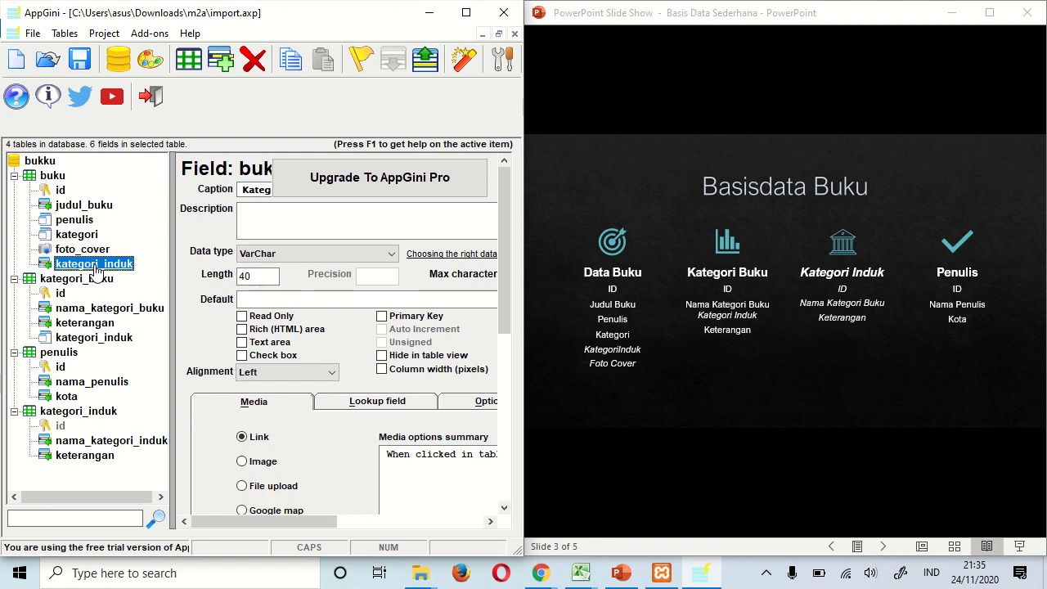
{"action": "left_click", "coordinate": [365, 402]}
{"action": "left_click", "coordinate": [324, 454]}
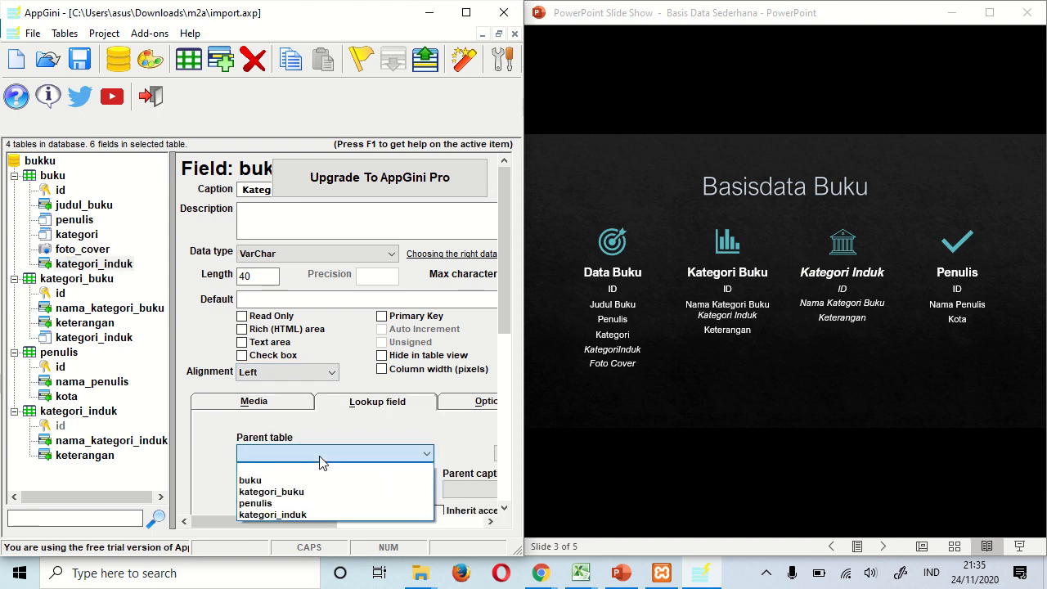
{"action": "left_click", "coordinate": [297, 515]}
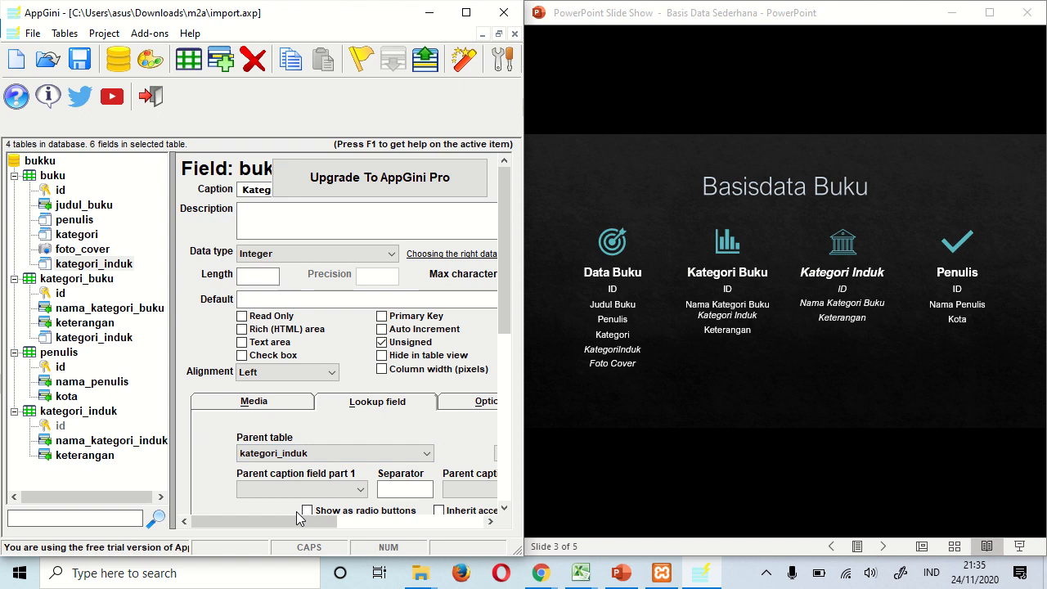
{"action": "left_click", "coordinate": [300, 490]}
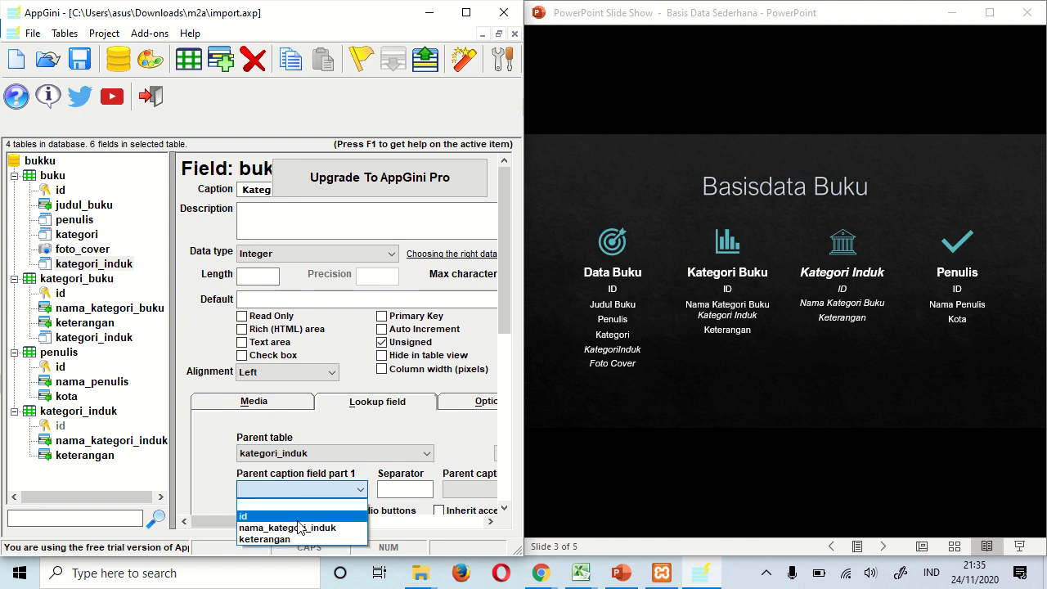
{"action": "left_click", "coordinate": [299, 528]}
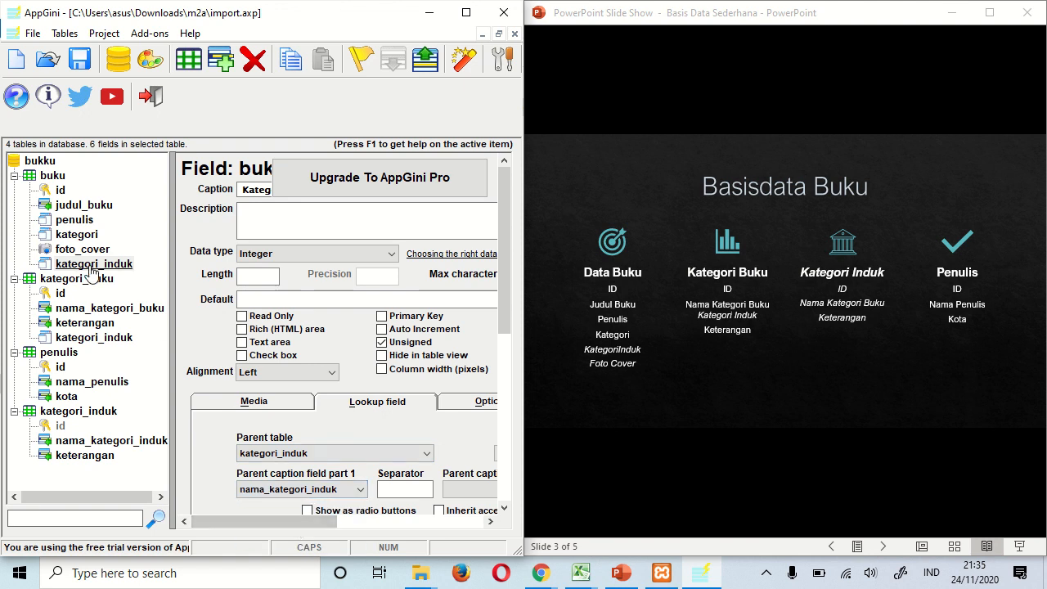
{"action": "left_click", "coordinate": [77, 235]}
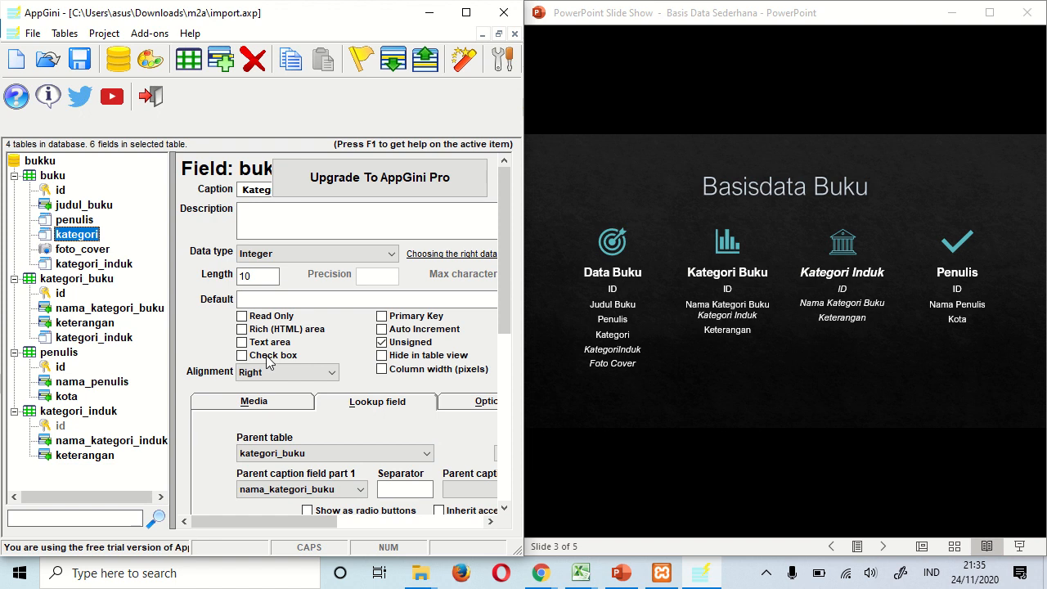
- Filter the buku.kategori lookup by kategori_induk and view the advanced lookup query
{"action": "left_click_drag", "start_coordinate": [504, 299], "coordinate": [507, 349]}
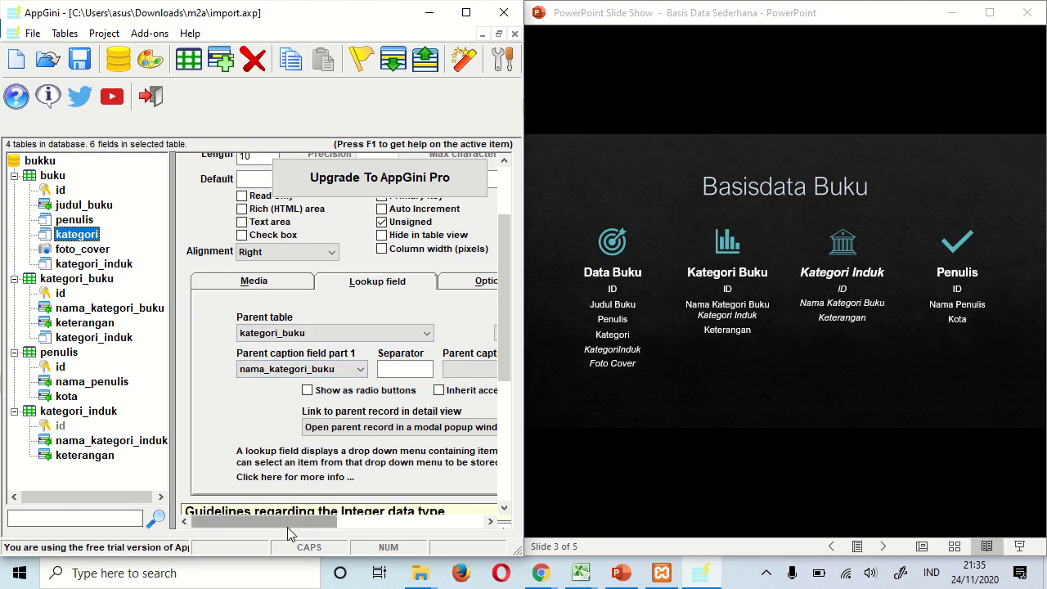
{"action": "left_click_drag", "start_coordinate": [287, 527], "coordinate": [426, 518]}
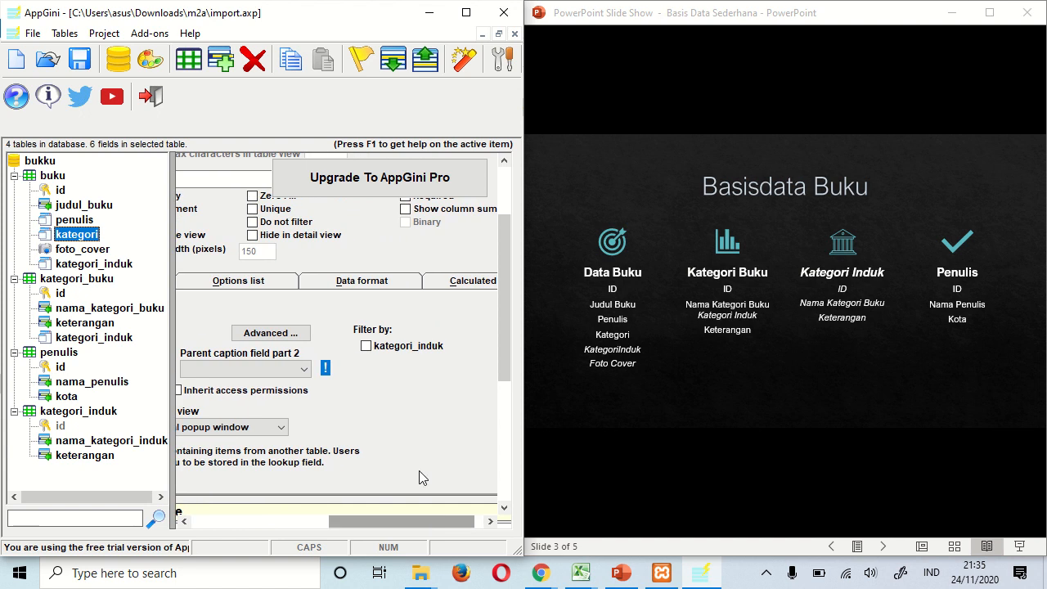
{"action": "left_click", "coordinate": [373, 347]}
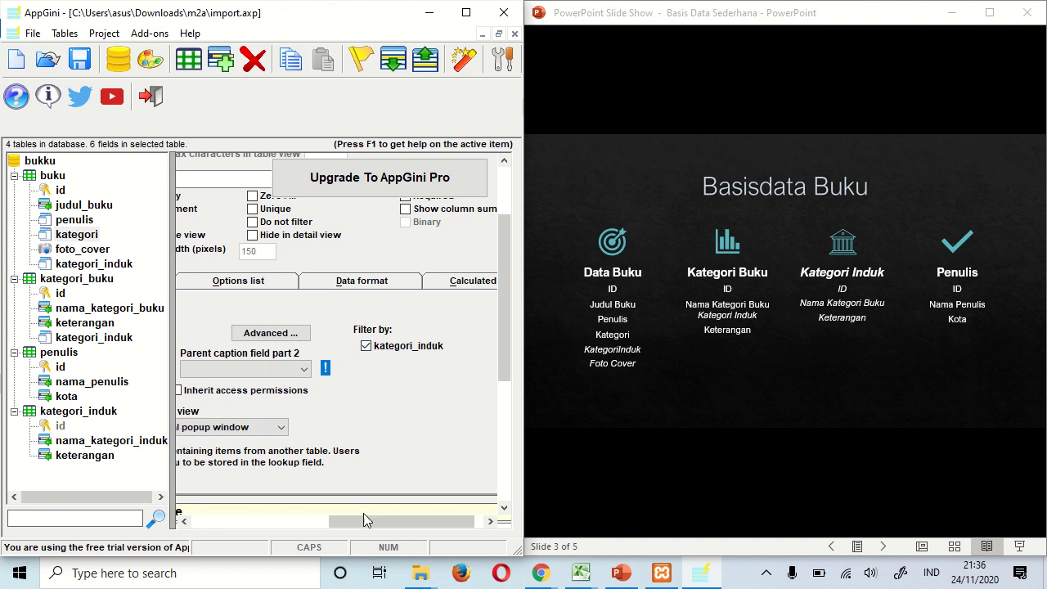
{"action": "left_click_drag", "start_coordinate": [363, 521], "coordinate": [305, 513]}
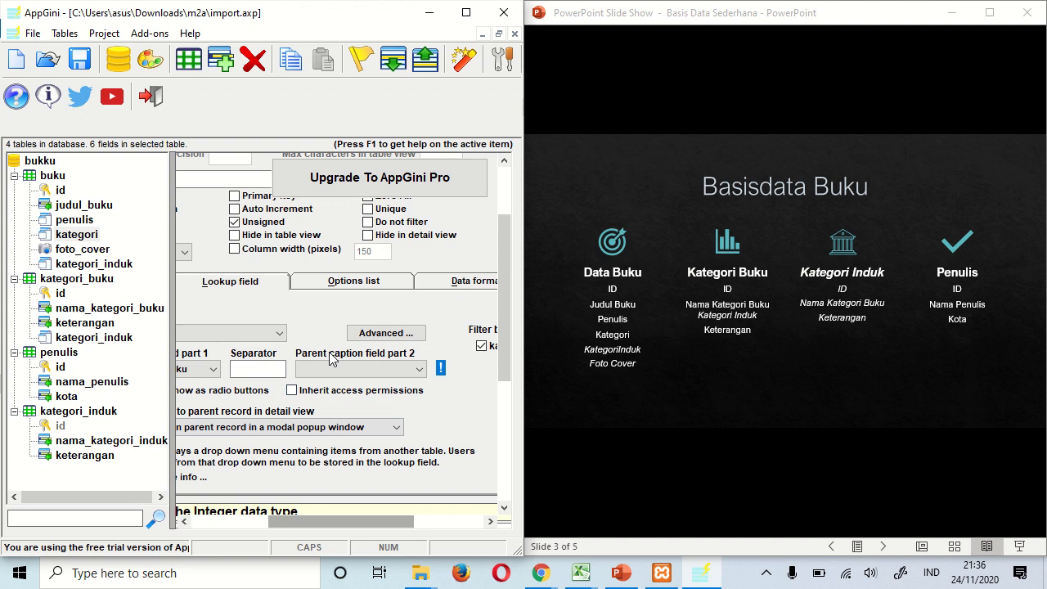
{"action": "left_click", "coordinate": [383, 333]}
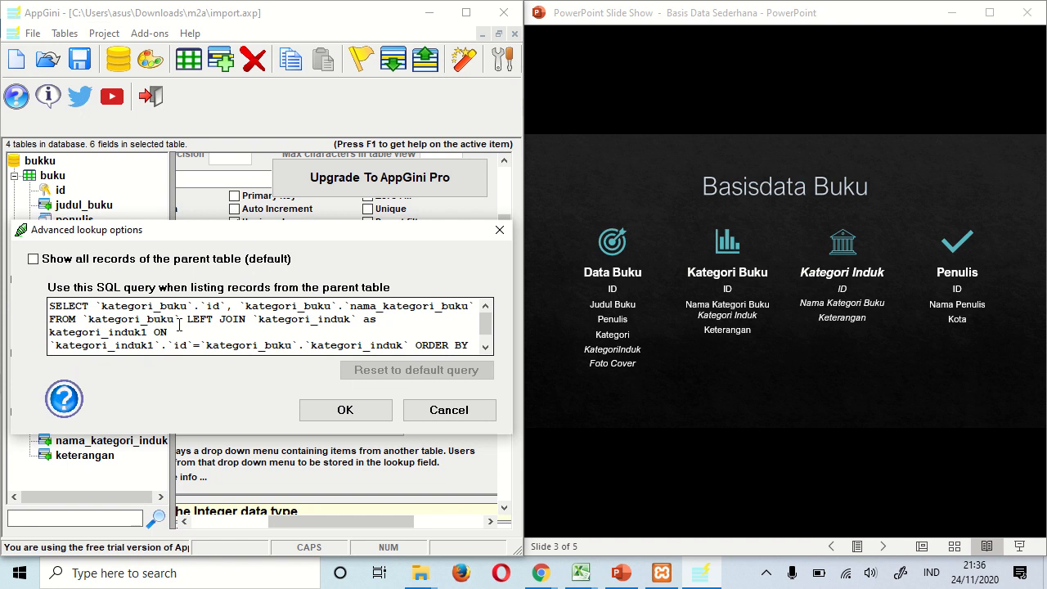
- Accept the generated advanced lookup query for kategori
{"action": "left_click", "coordinate": [337, 409]}
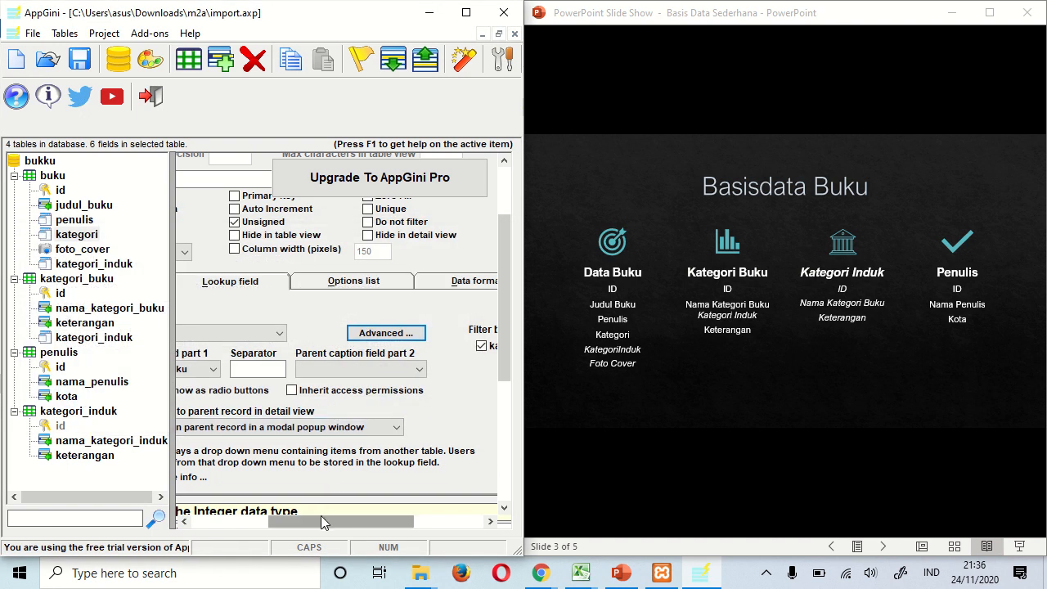
{"action": "left_click_drag", "start_coordinate": [321, 520], "coordinate": [227, 524]}
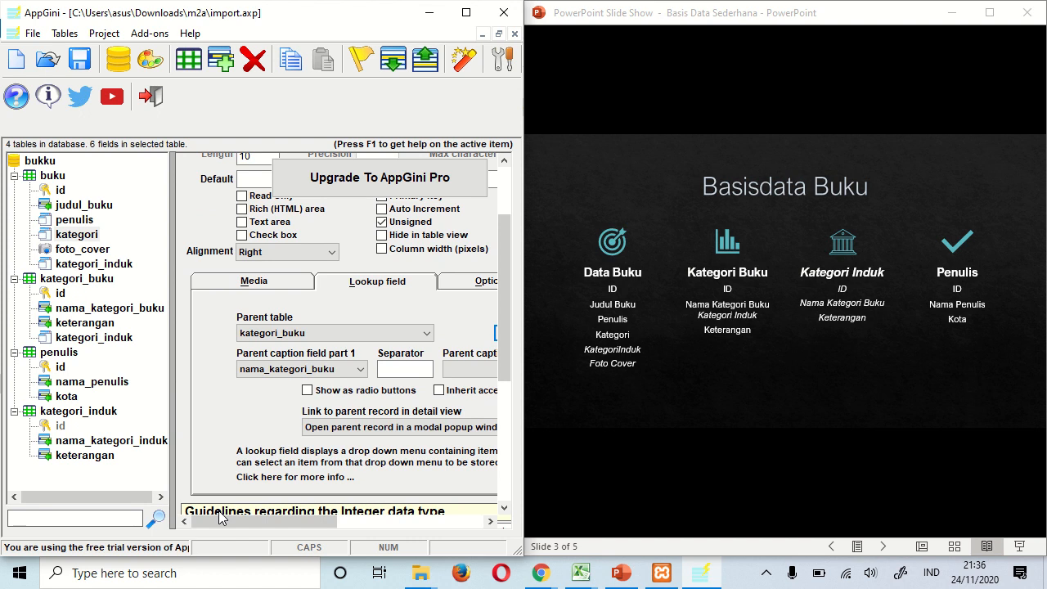
- Add a foto Image field to penulis allowing uploads up to 500 KB, with zooming enabled
{"action": "left_click", "coordinate": [61, 353]}
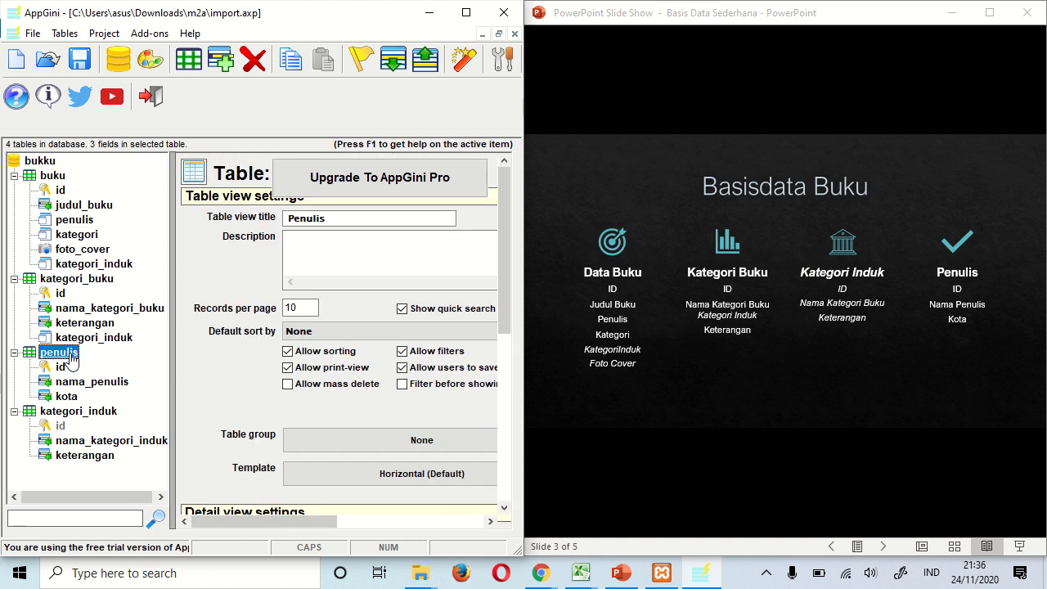
{"action": "left_click", "coordinate": [222, 61]}
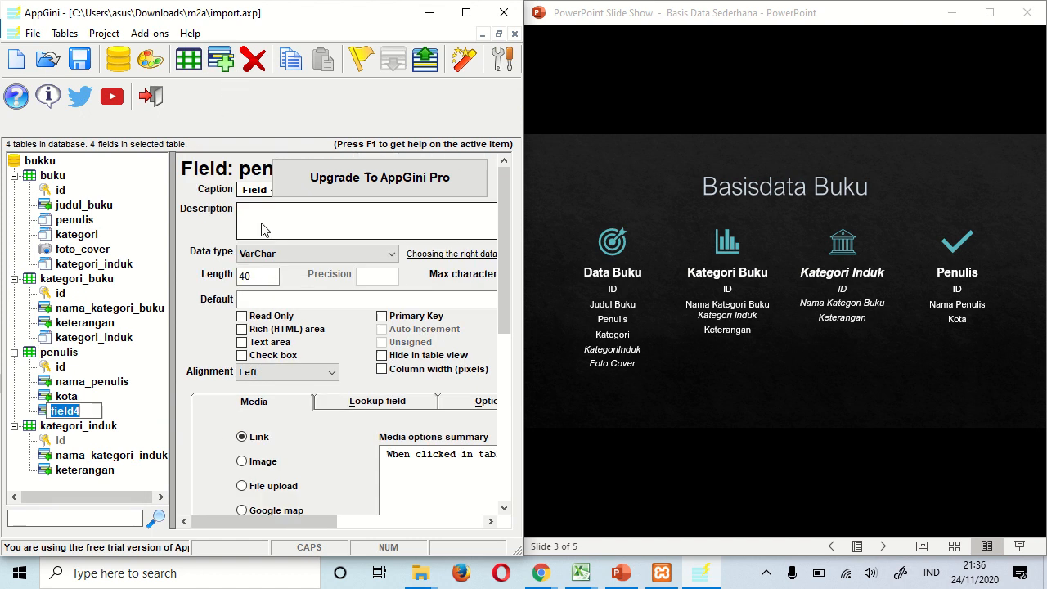
{"action": "type", "text": "foto"}
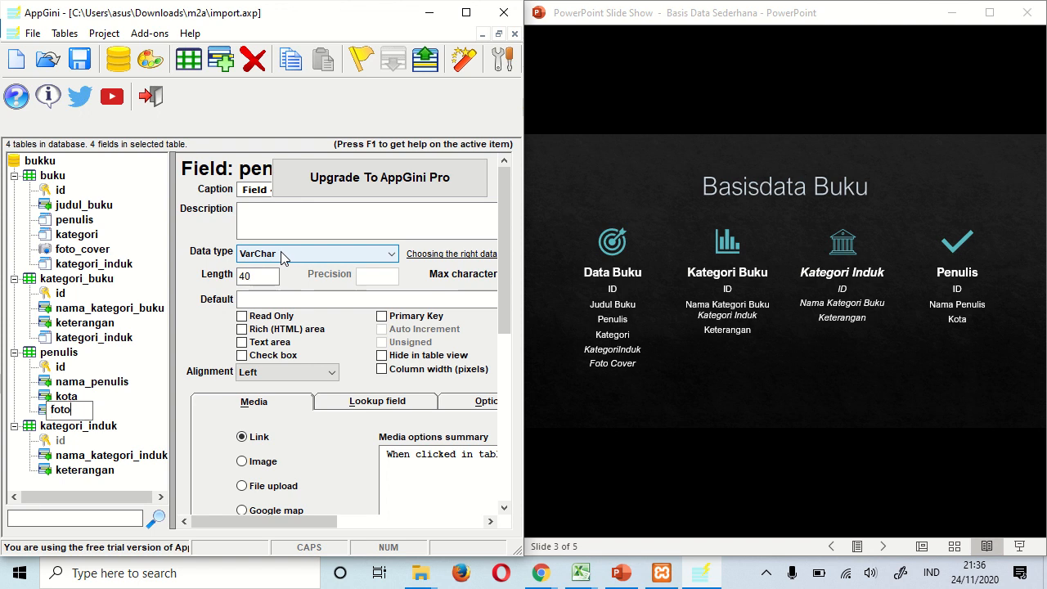
{"action": "key", "text": "Return"}
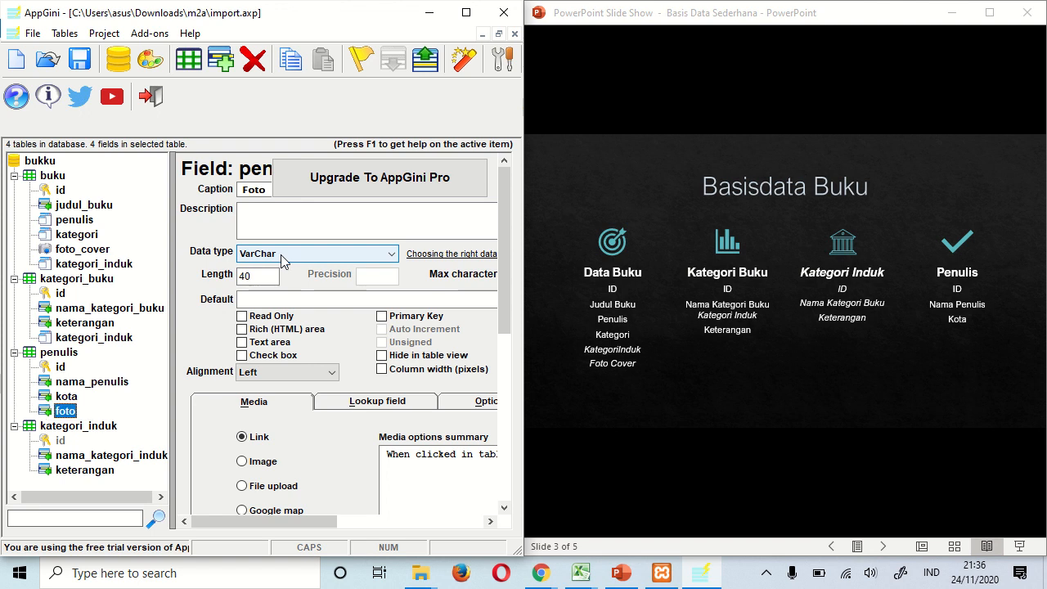
{"action": "left_click", "coordinate": [242, 462]}
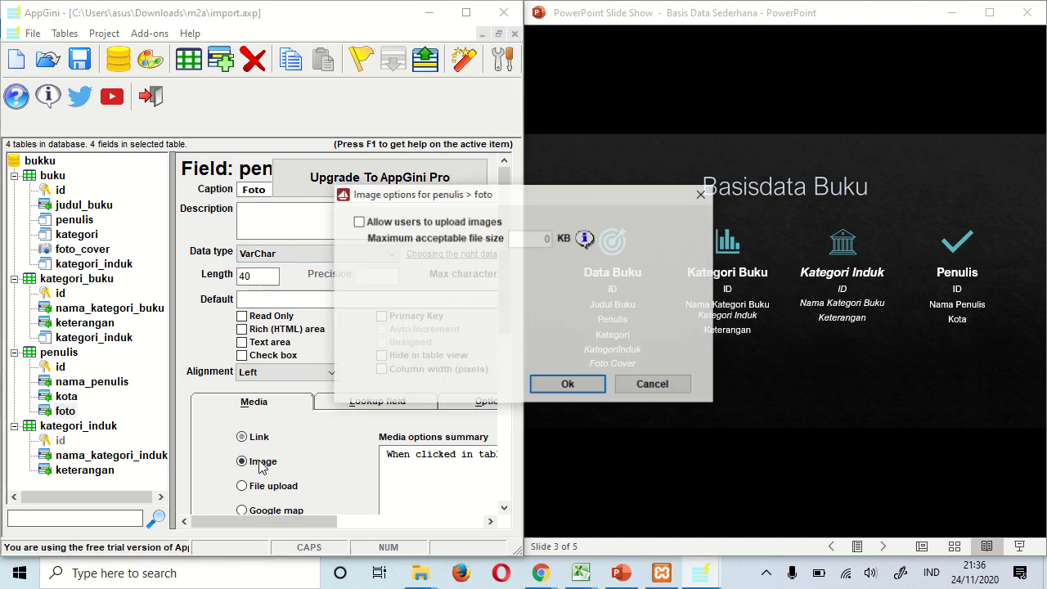
{"action": "left_click", "coordinate": [357, 222]}
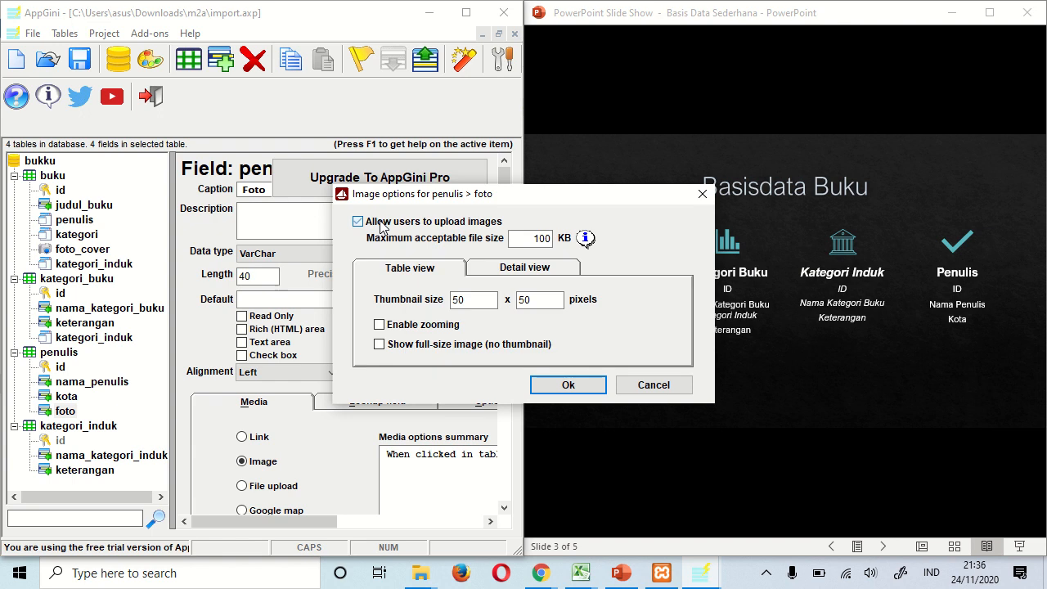
{"action": "double_click", "coordinate": [528, 235]}
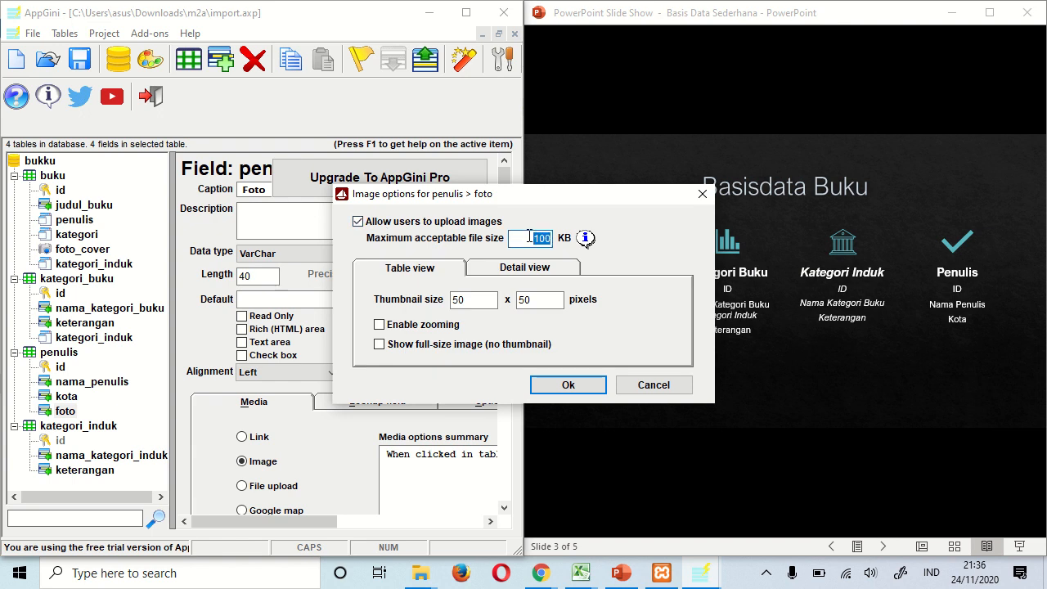
{"action": "type", "text": "5"}
{"action": "left_click", "coordinate": [439, 326]}
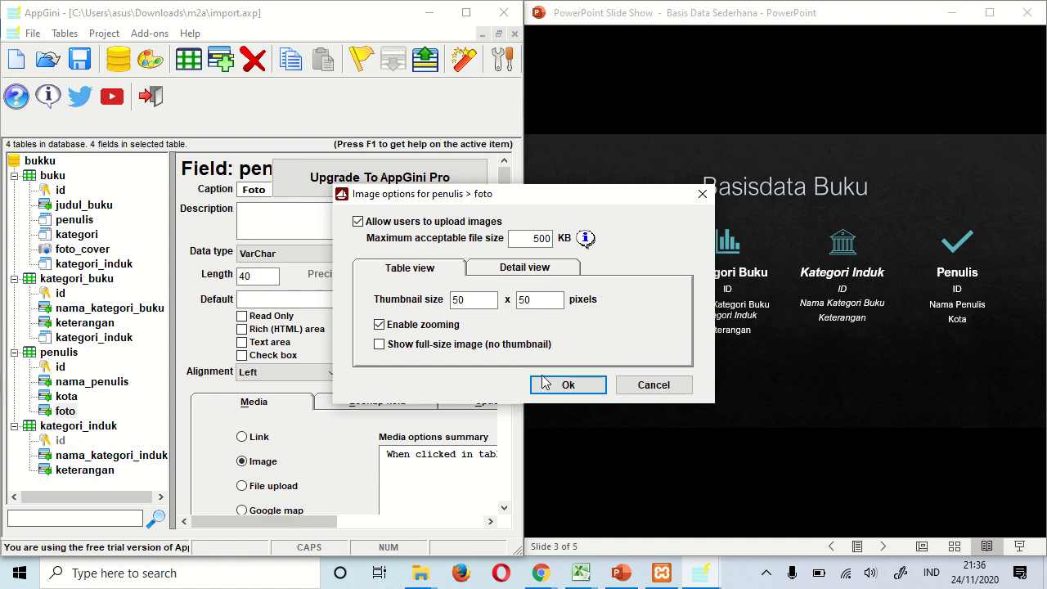
{"action": "left_click", "coordinate": [579, 385]}
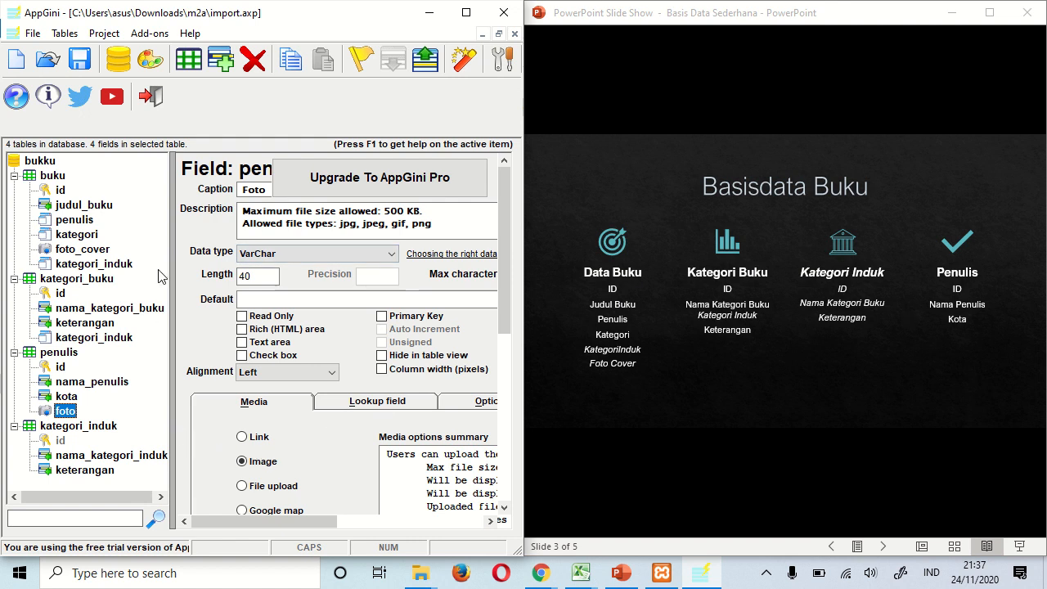
- Generate the app into the last used folder D:\XAMPP\htdocs\buku, overwriting all code and appearance files
{"action": "left_click", "coordinate": [463, 59]}
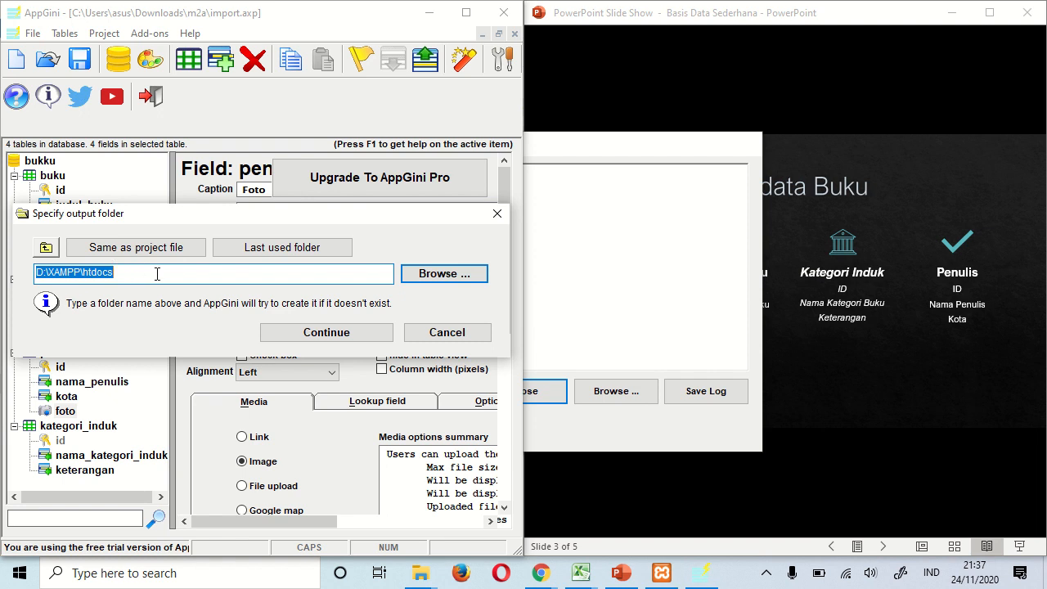
{"action": "left_click", "coordinate": [282, 247]}
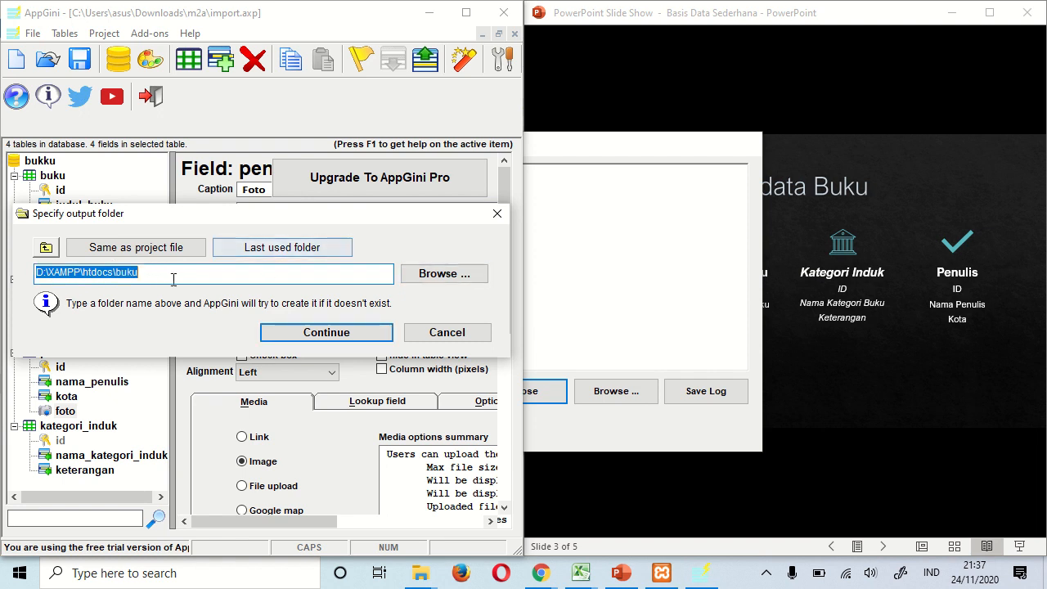
{"action": "left_click", "coordinate": [319, 338]}
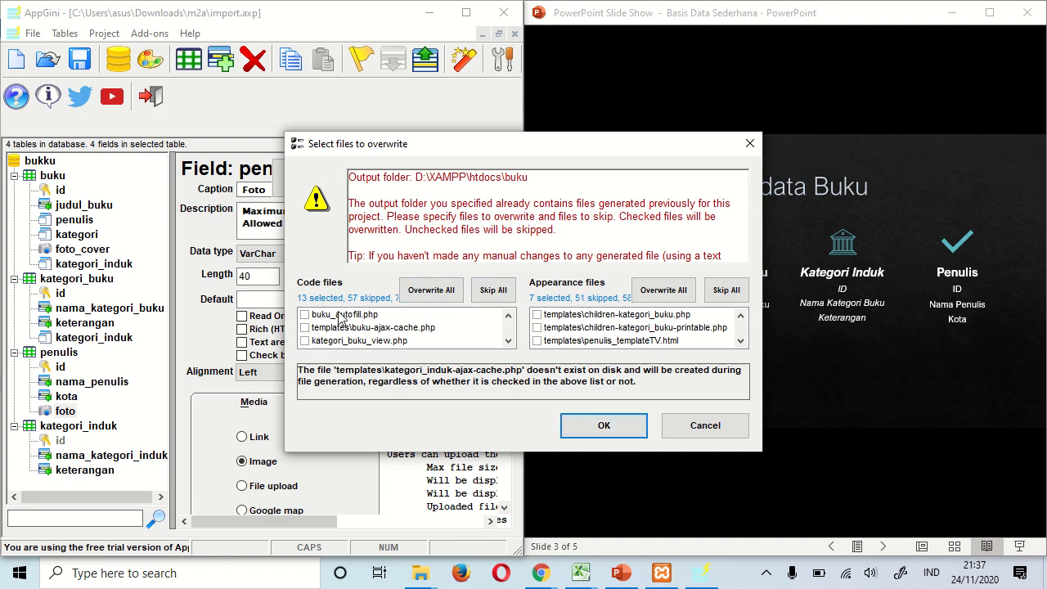
{"action": "left_click", "coordinate": [431, 291]}
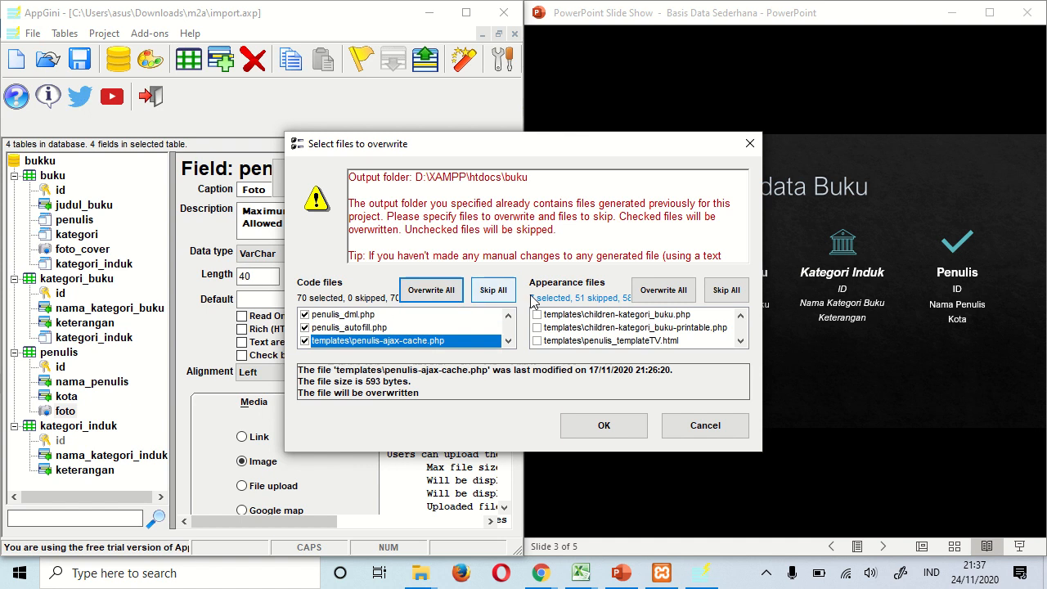
{"action": "left_click", "coordinate": [644, 296]}
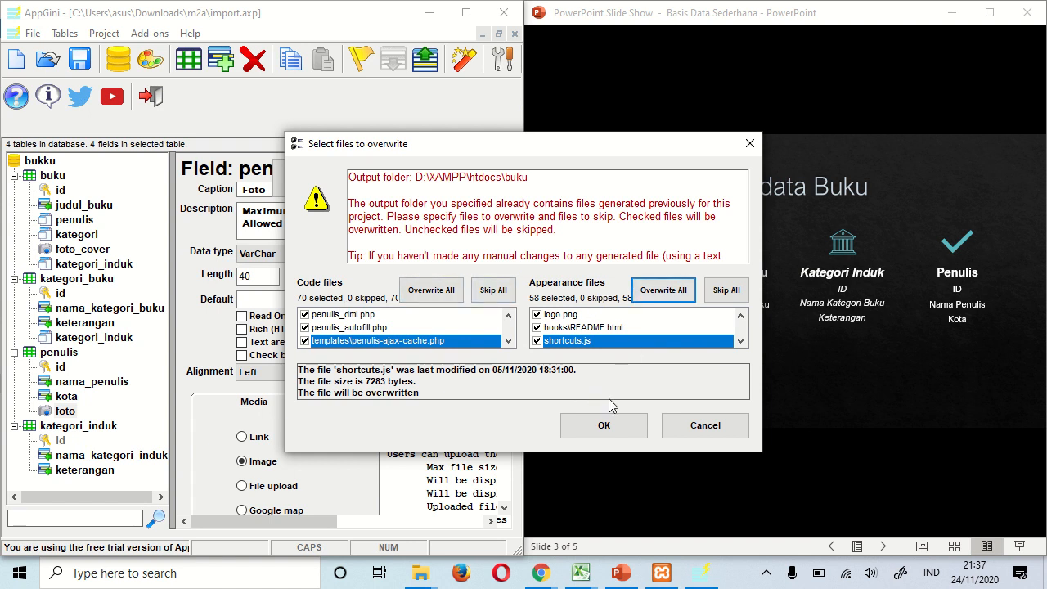
{"action": "left_click", "coordinate": [601, 425]}
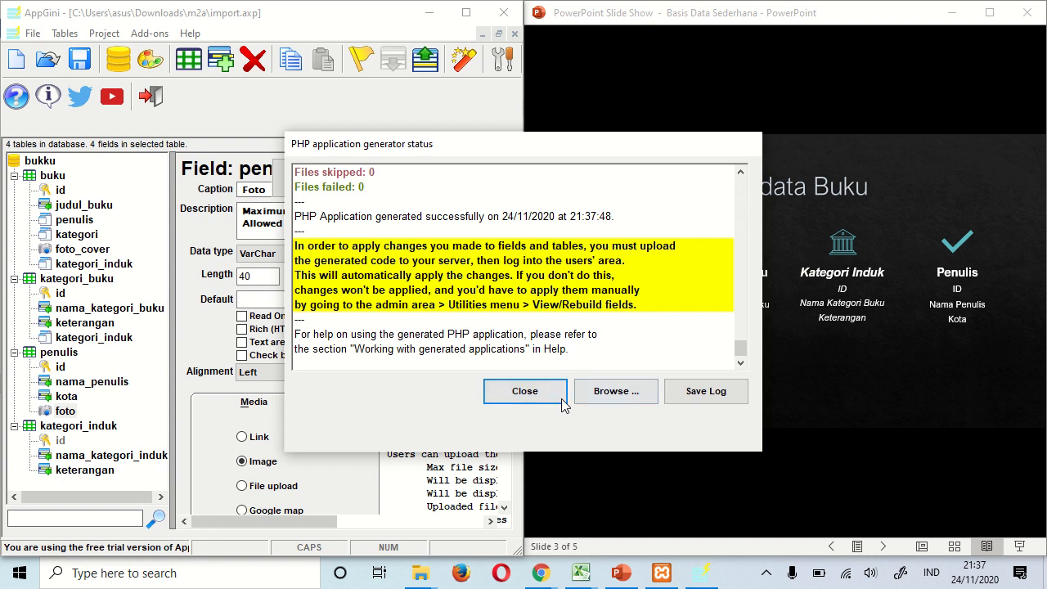
{"action": "left_click", "coordinate": [547, 396]}
- In the phpMyAdmin Chrome window, open a new tab and load localhost/buku
{"action": "left_click", "coordinate": [541, 573]}
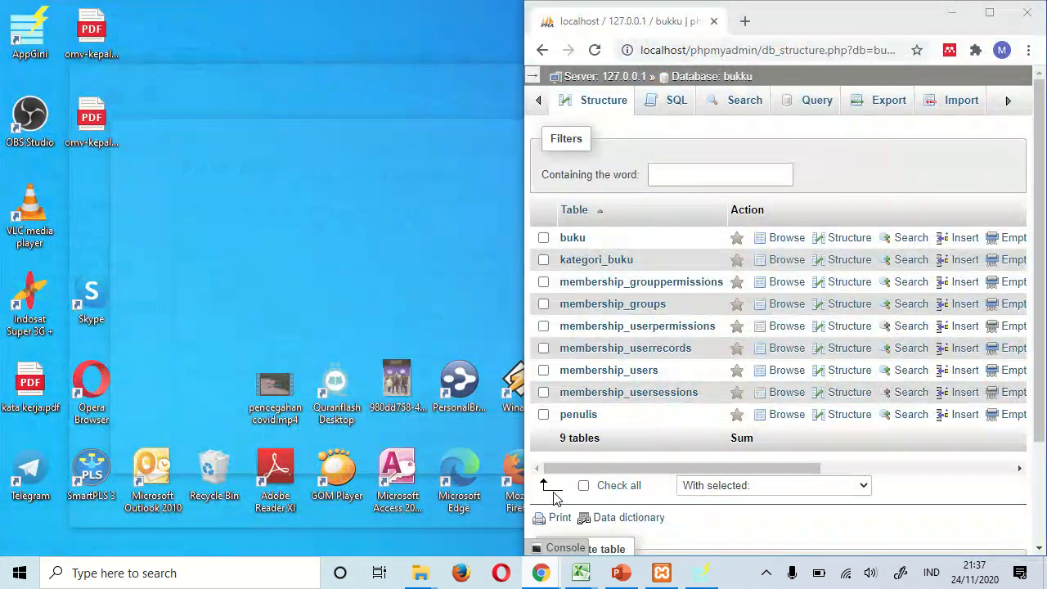
{"action": "left_click", "coordinate": [557, 499]}
{"action": "left_click", "coordinate": [744, 21]}
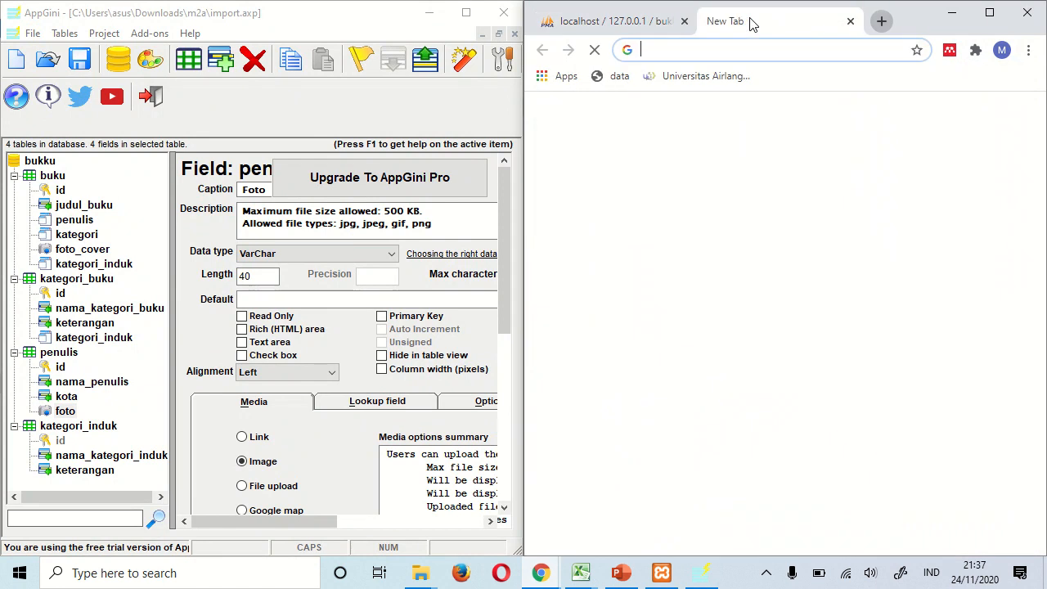
{"action": "type", "text": "localhost/buku"}
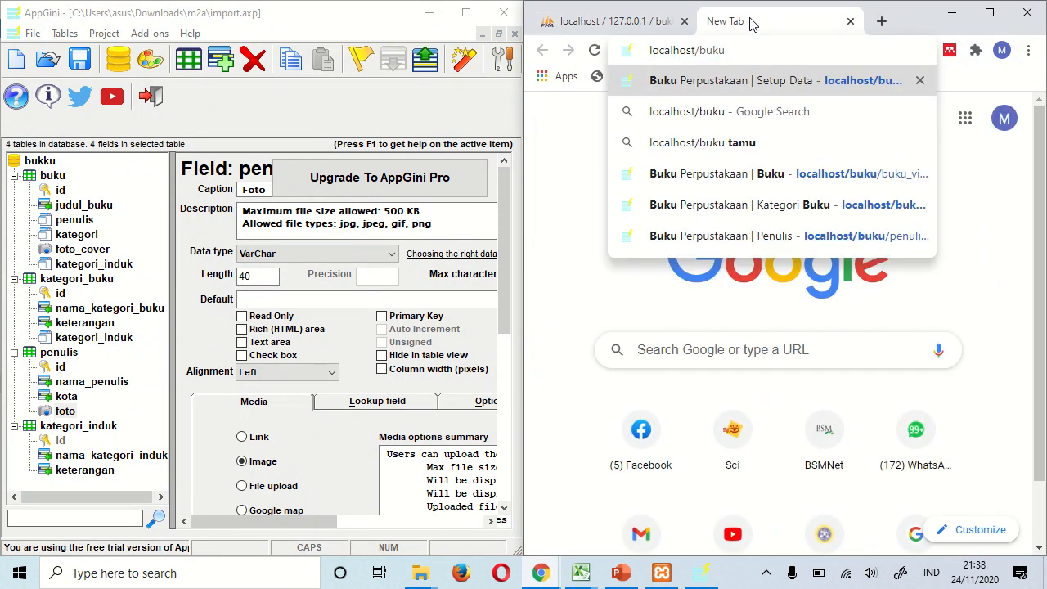
{"action": "key", "text": "Return"}
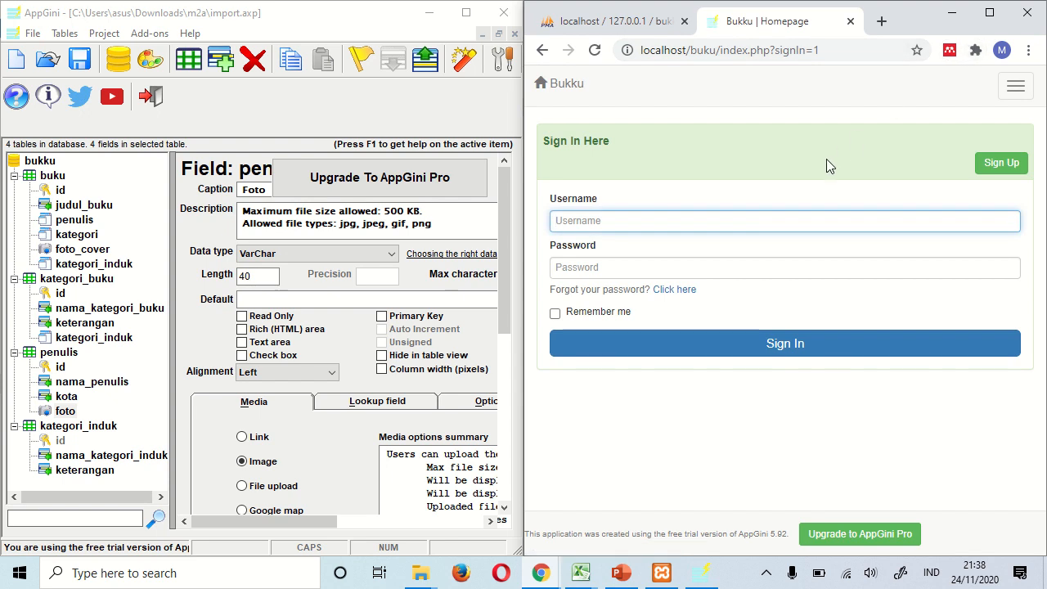
- Browse phpMyAdmin's membership_users records, then go back to the Bukku sign-in tab
{"action": "left_click", "coordinate": [661, 34]}
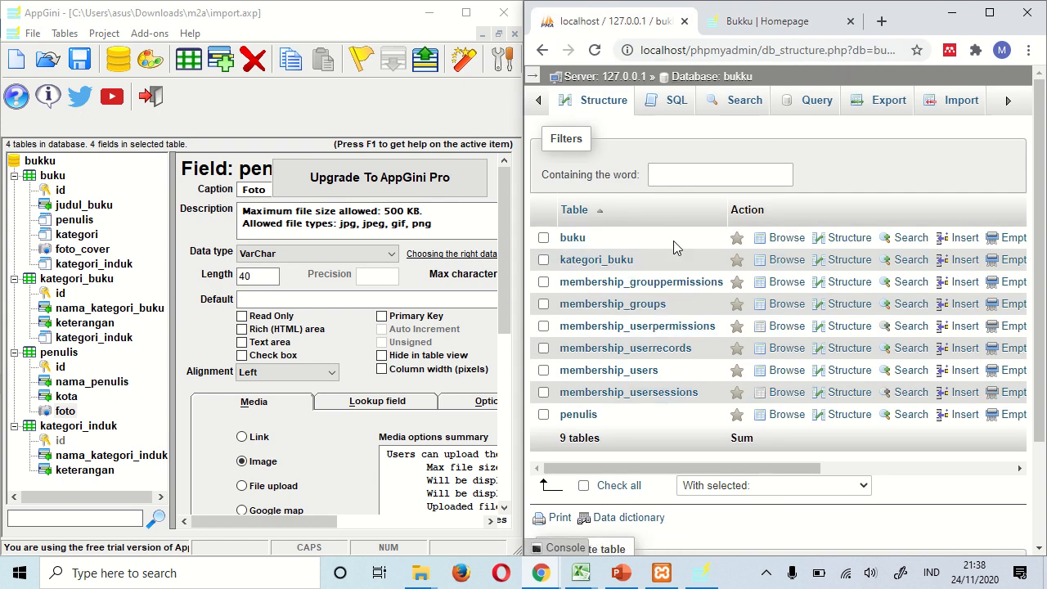
{"action": "left_click", "coordinate": [621, 373]}
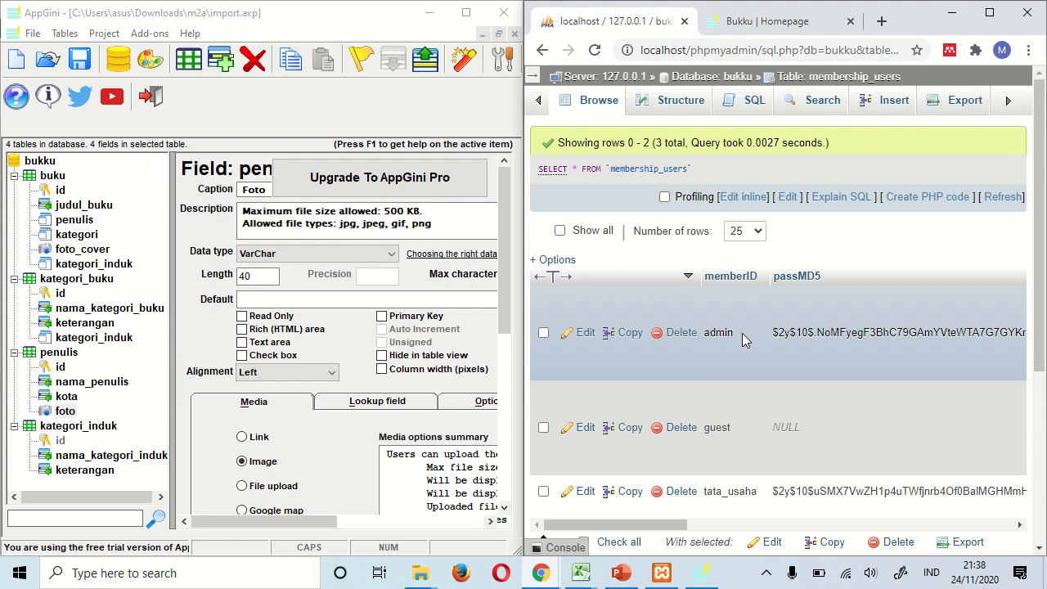
{"action": "left_click", "coordinate": [786, 23]}
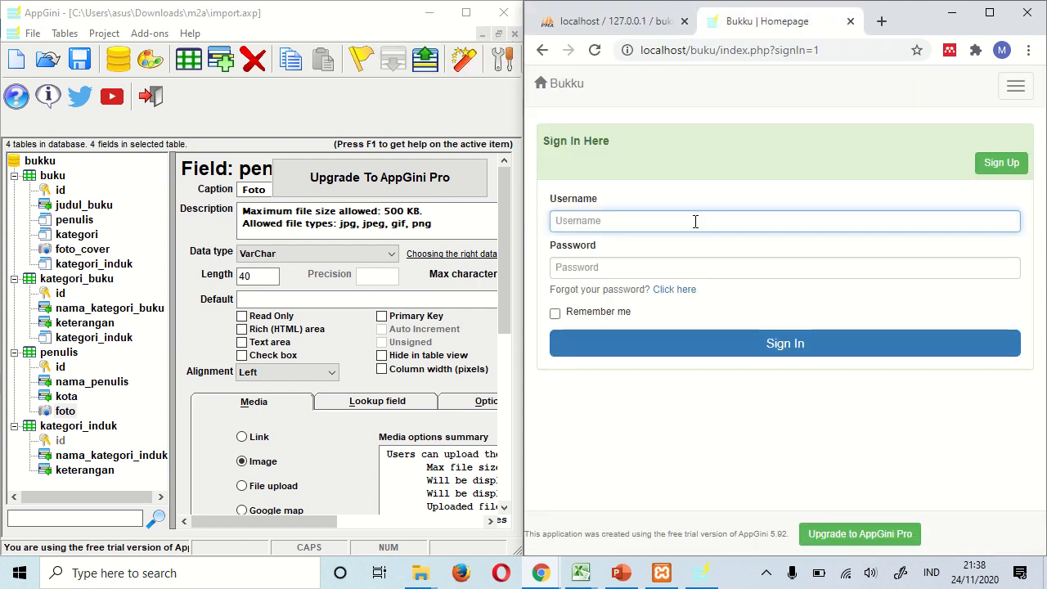
- Sign in with the administrator's username and password, then dismiss Chrome's password warning
{"action": "type", "text": "admin"}
{"action": "key", "text": "Tab"}
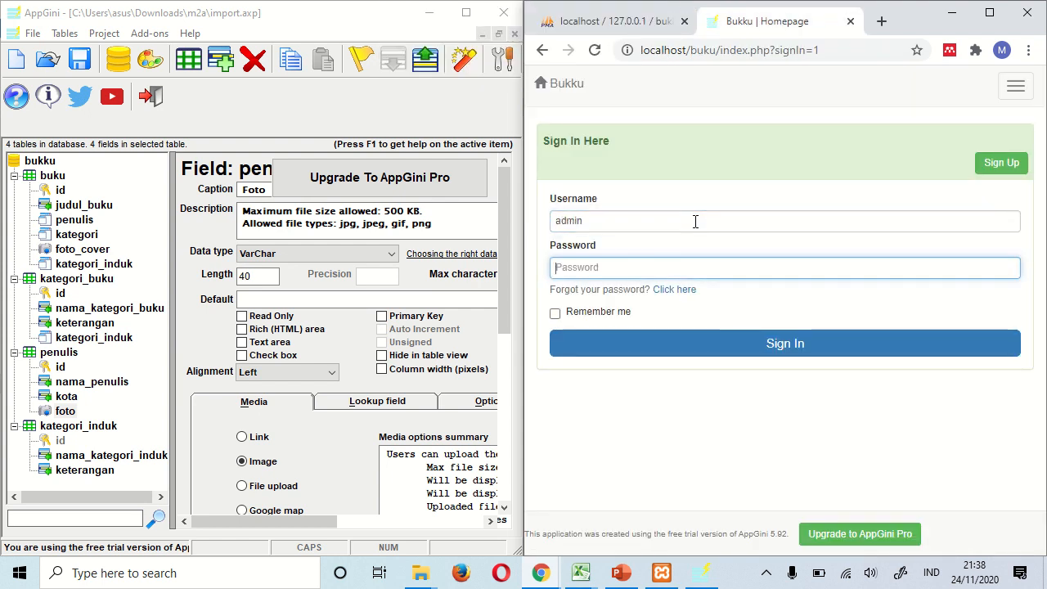
{"action": "type", "text": "admin"}
{"action": "key", "text": "Return"}
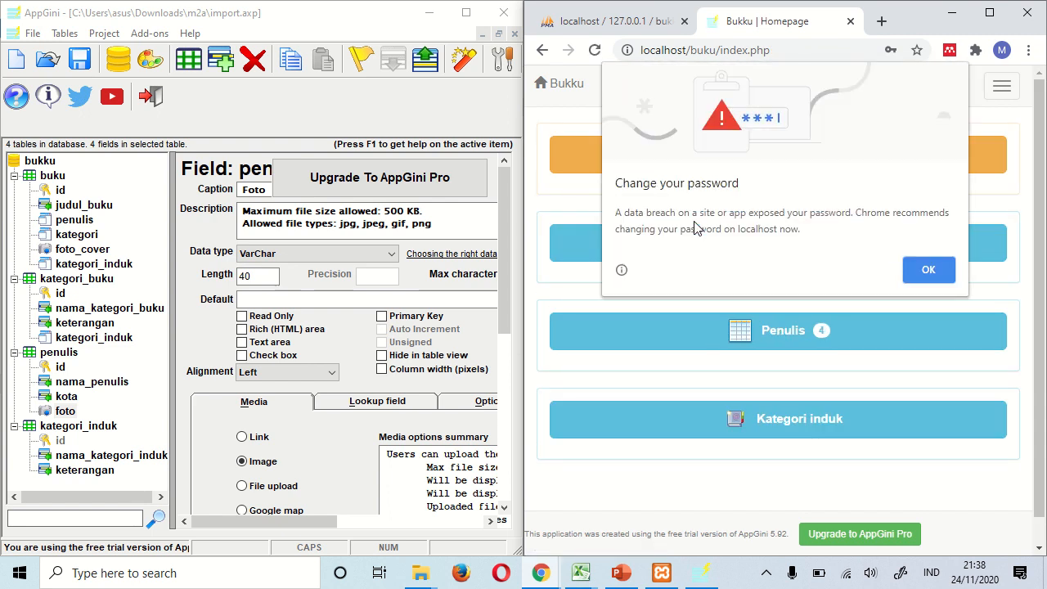
{"action": "left_click", "coordinate": [951, 270]}
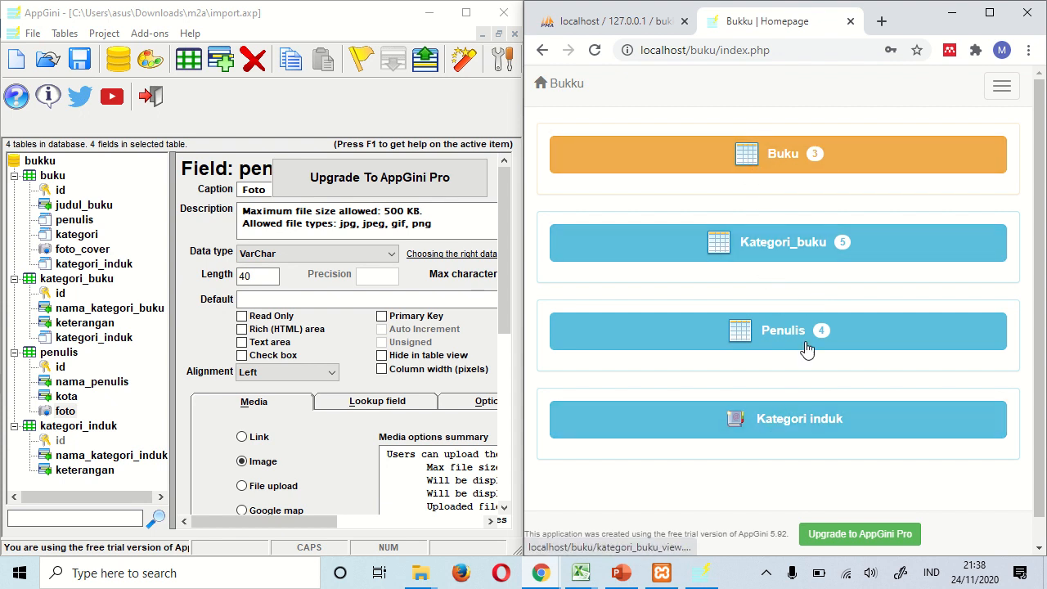
- Select all five Kategori_buku records and delete them; Non Fiksi and Geografi remain because books use them
{"action": "left_click", "coordinate": [766, 249]}
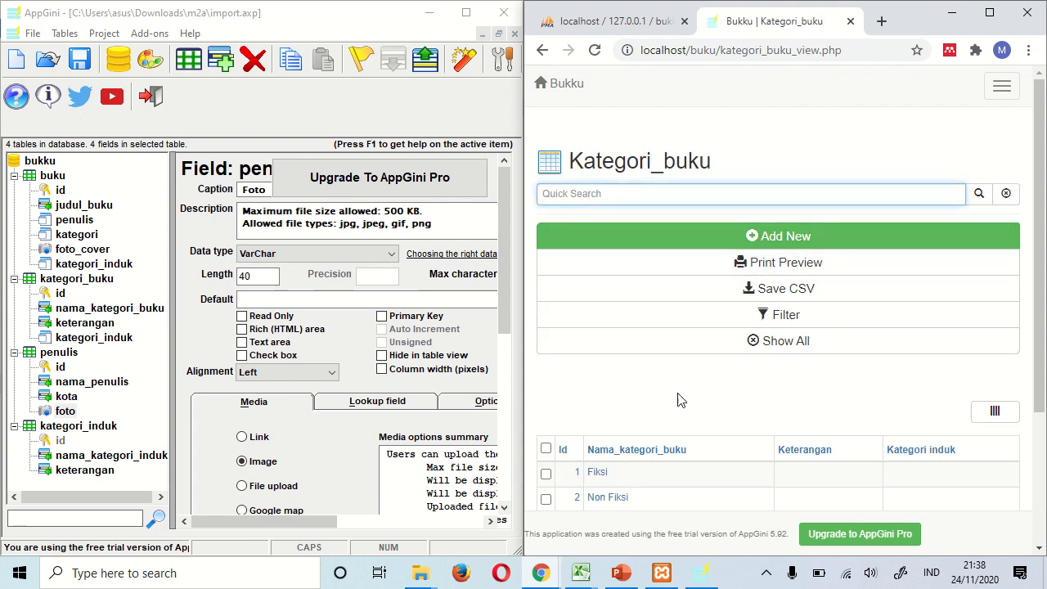
{"action": "scroll", "coordinate": [683, 417], "scroll_direction": "down", "scroll_amount": 2}
{"action": "scroll", "coordinate": [686, 430], "scroll_direction": "down", "scroll_amount": 1}
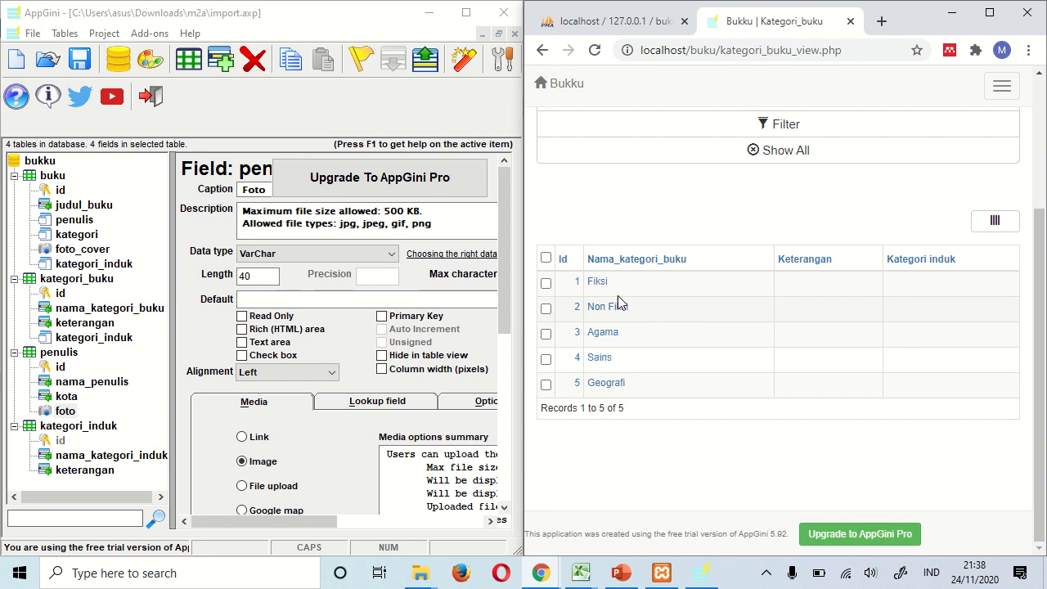
{"action": "left_click", "coordinate": [546, 259]}
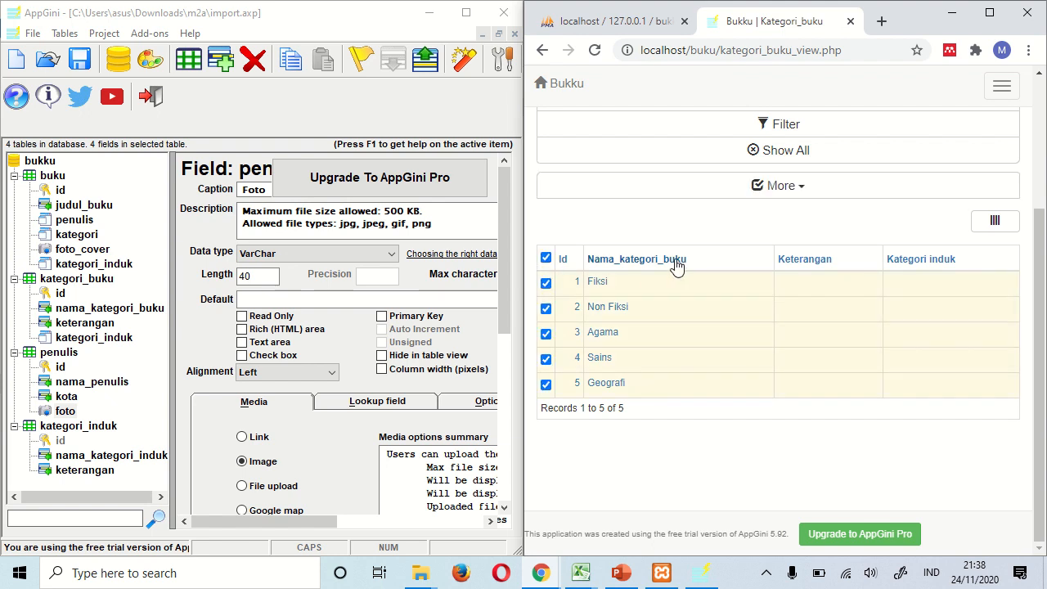
{"action": "scroll", "coordinate": [712, 253], "scroll_direction": "up", "scroll_amount": 1}
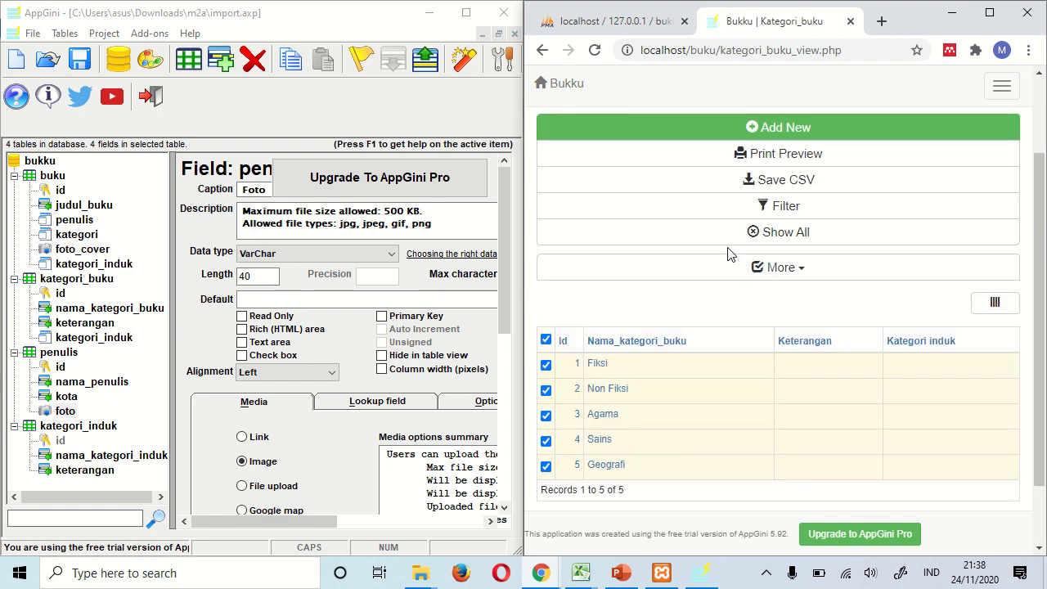
{"action": "left_click", "coordinate": [798, 270]}
{"action": "left_click", "coordinate": [573, 316]}
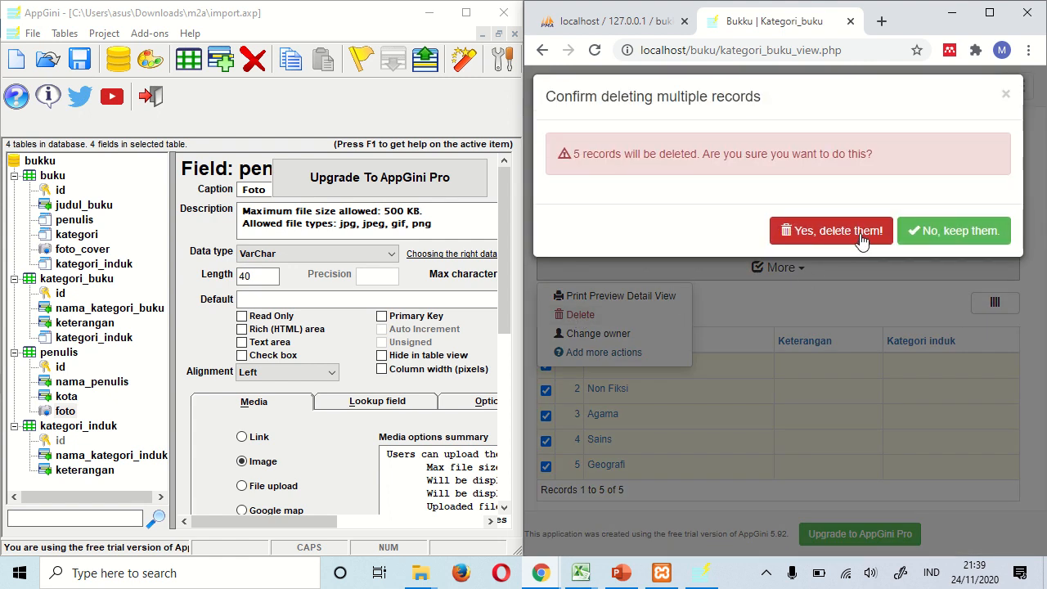
{"action": "left_click", "coordinate": [860, 233]}
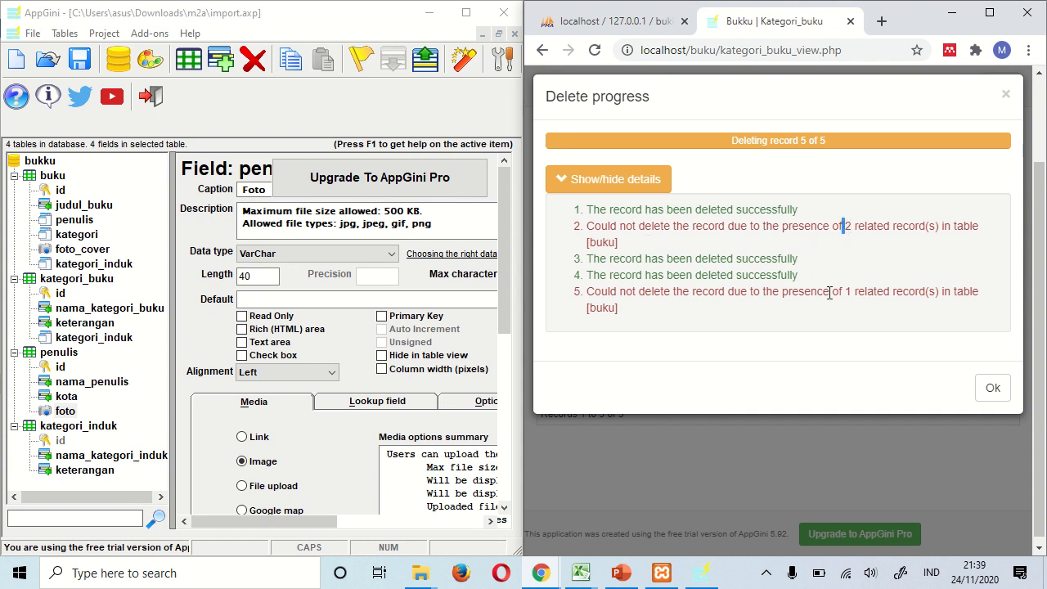
{"action": "left_click_drag", "start_coordinate": [830, 292], "coordinate": [853, 293]}
{"action": "left_click", "coordinate": [990, 390]}
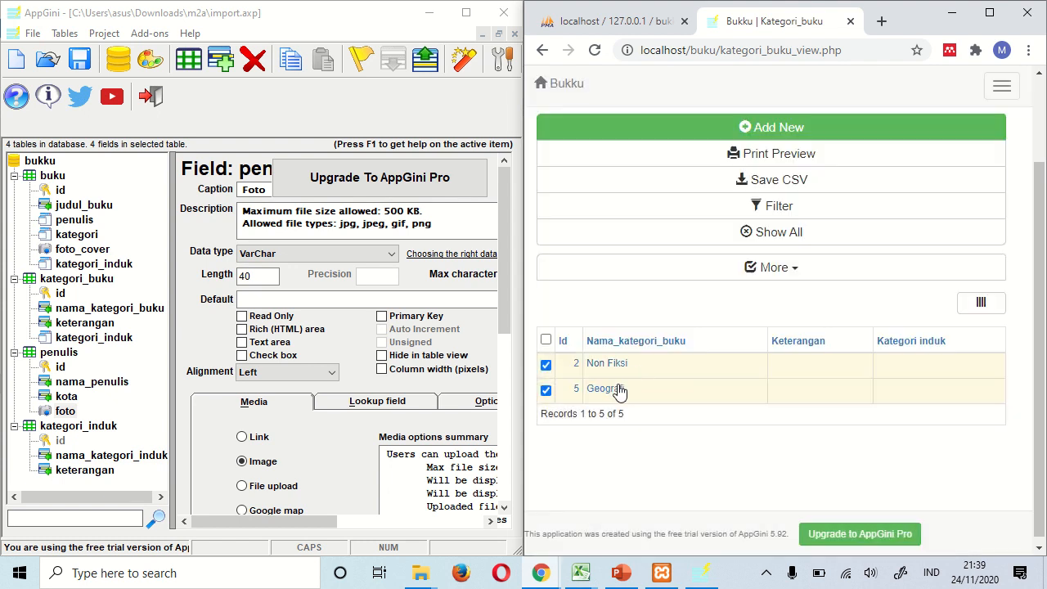
{"action": "scroll", "coordinate": [736, 338], "scroll_direction": "up", "scroll_amount": 2}
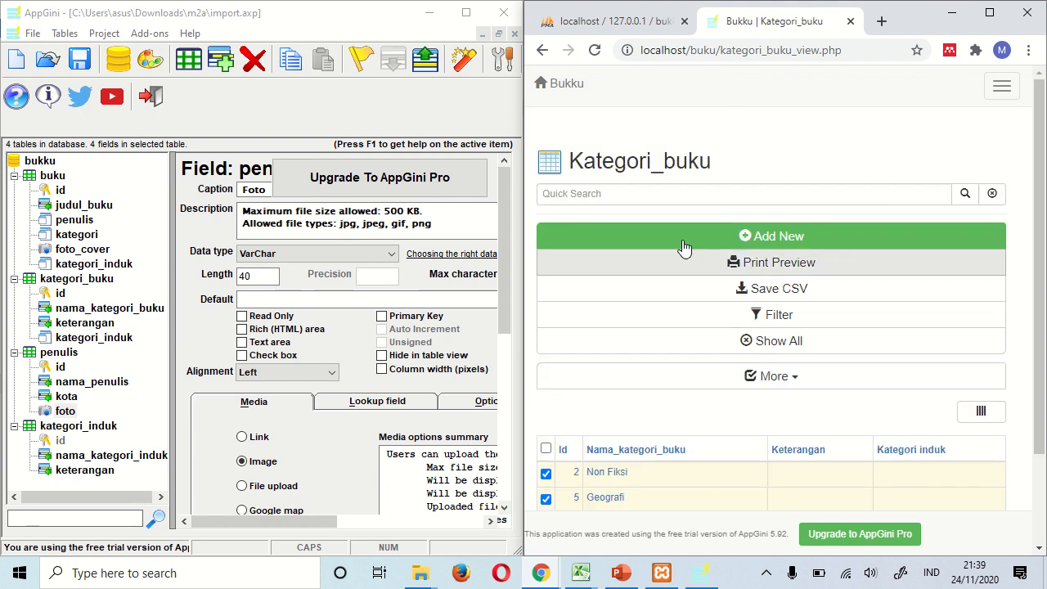
{"action": "left_click", "coordinate": [1002, 86]}
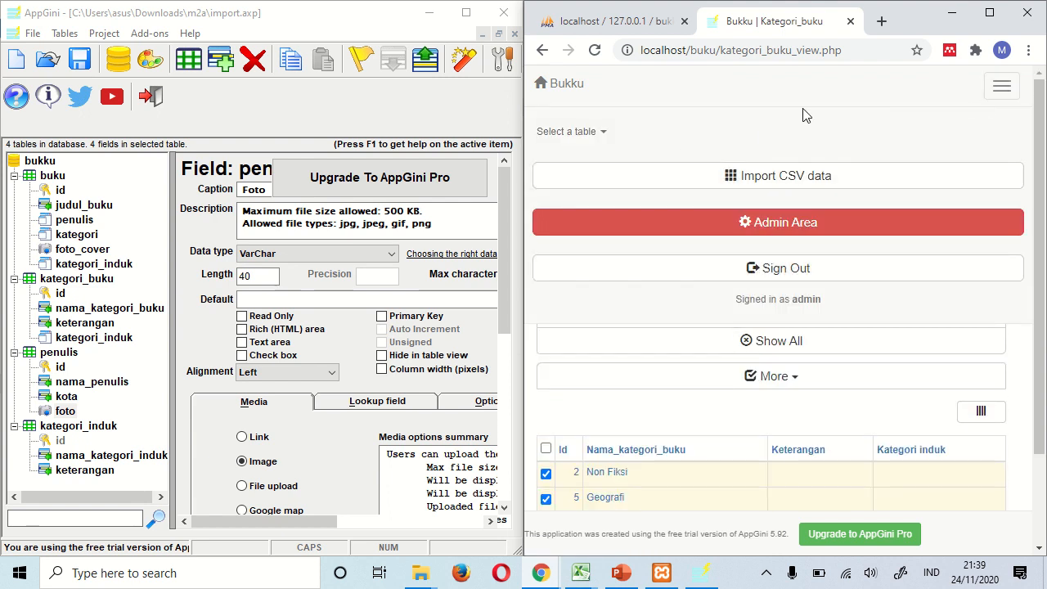
- Delete all three book records from the Buku table
{"action": "left_click", "coordinate": [561, 144]}
{"action": "left_click", "coordinate": [570, 182]}
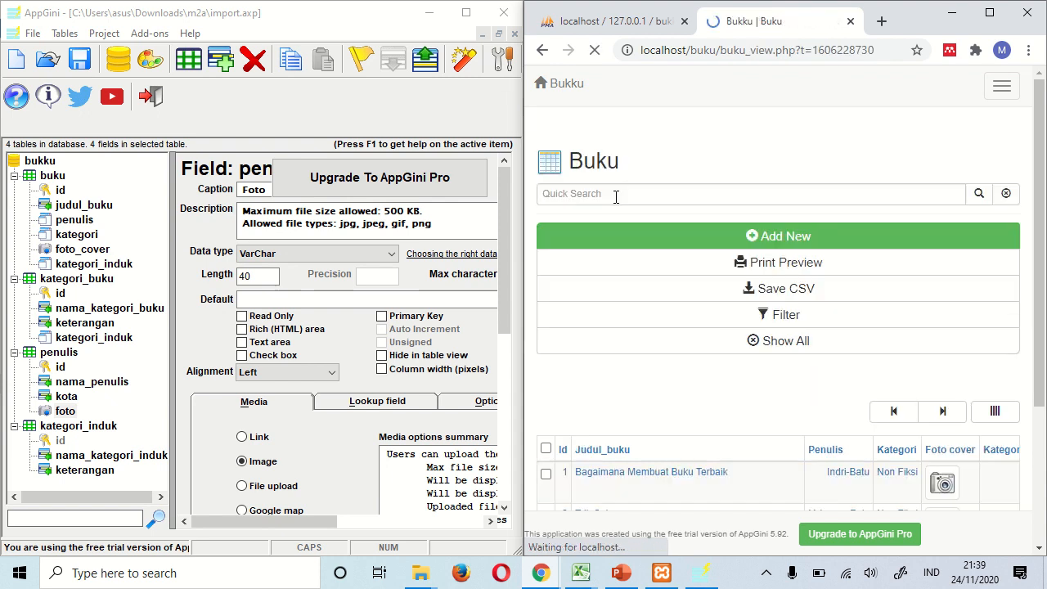
{"action": "scroll", "coordinate": [748, 367], "scroll_direction": "down", "scroll_amount": 2}
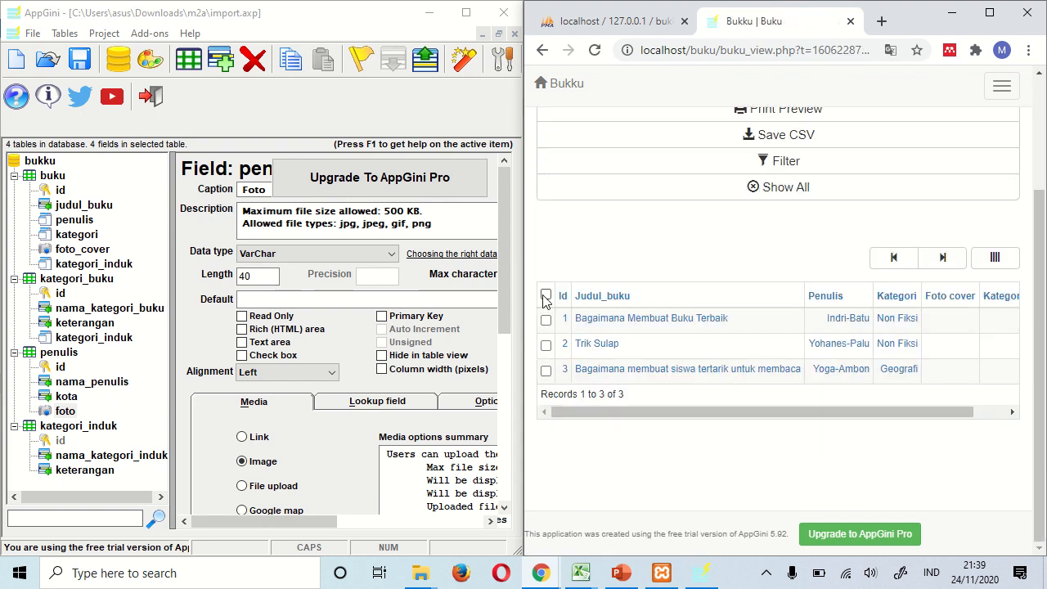
{"action": "left_click", "coordinate": [546, 295]}
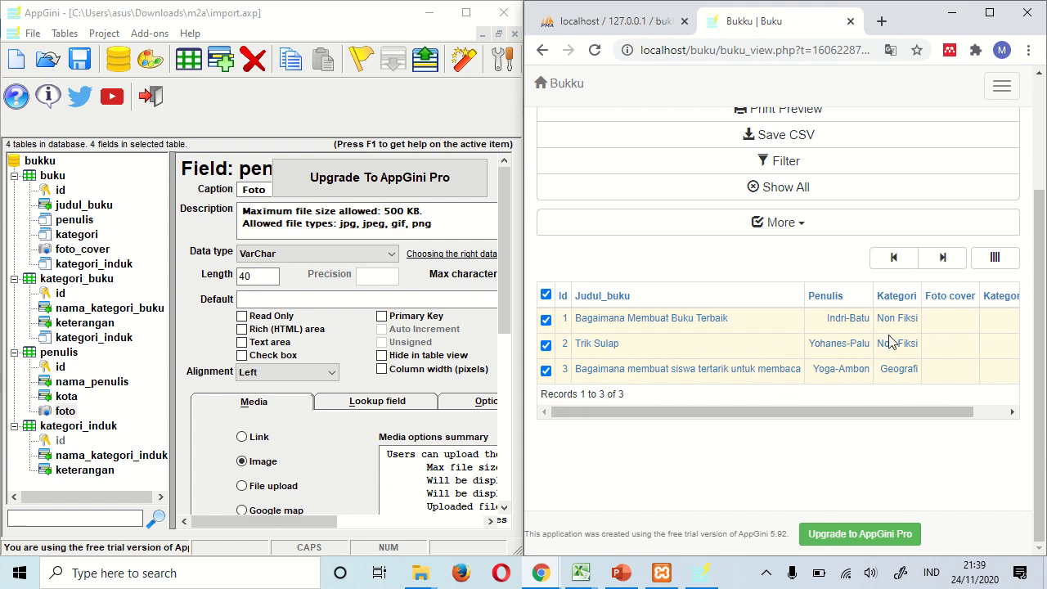
{"action": "scroll", "coordinate": [877, 385], "scroll_direction": "up", "scroll_amount": 1}
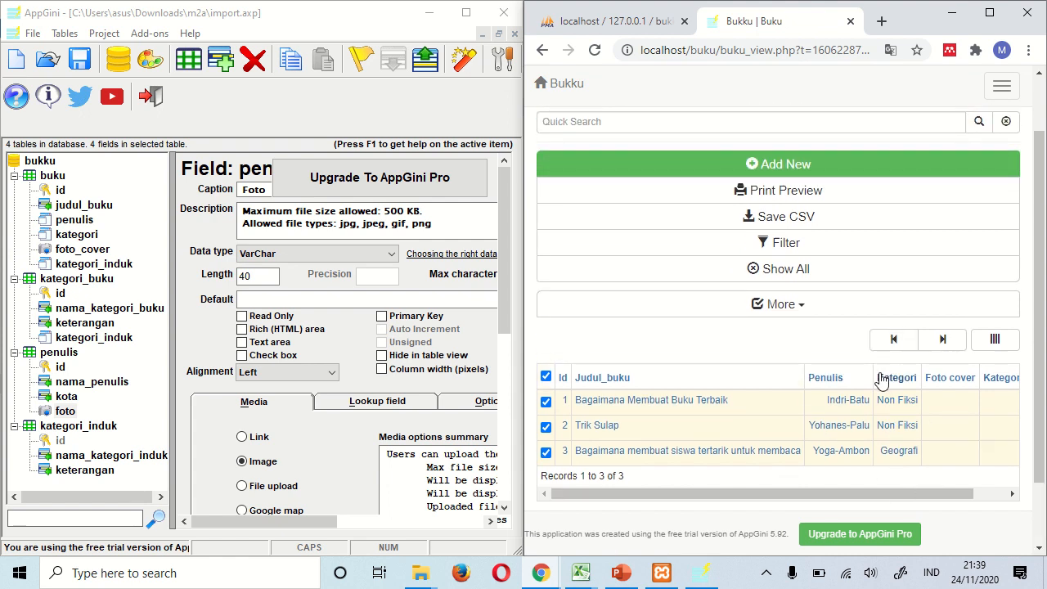
{"action": "left_click", "coordinate": [801, 309]}
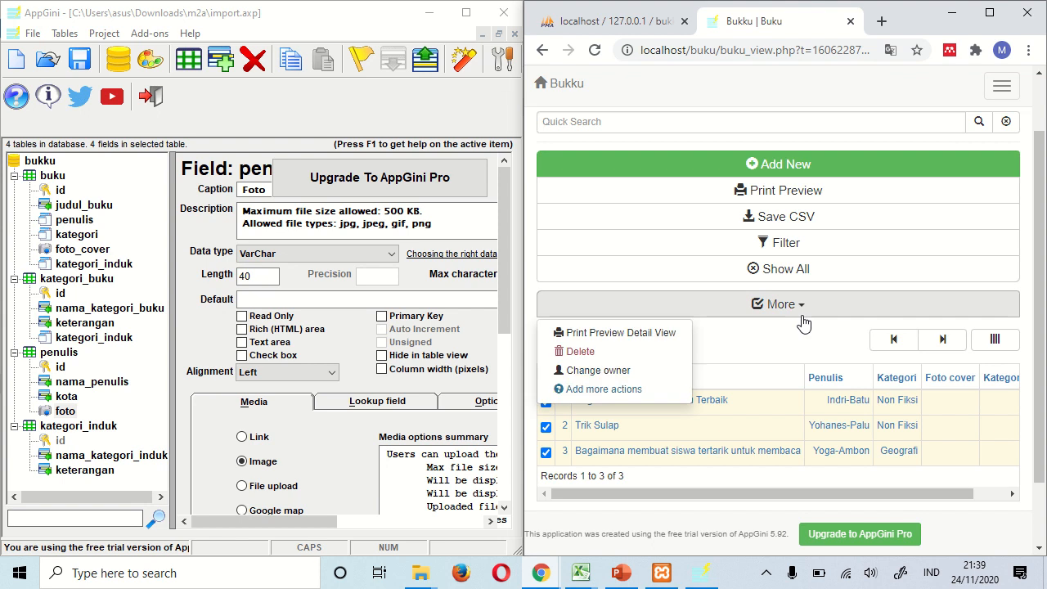
{"action": "left_click", "coordinate": [579, 352]}
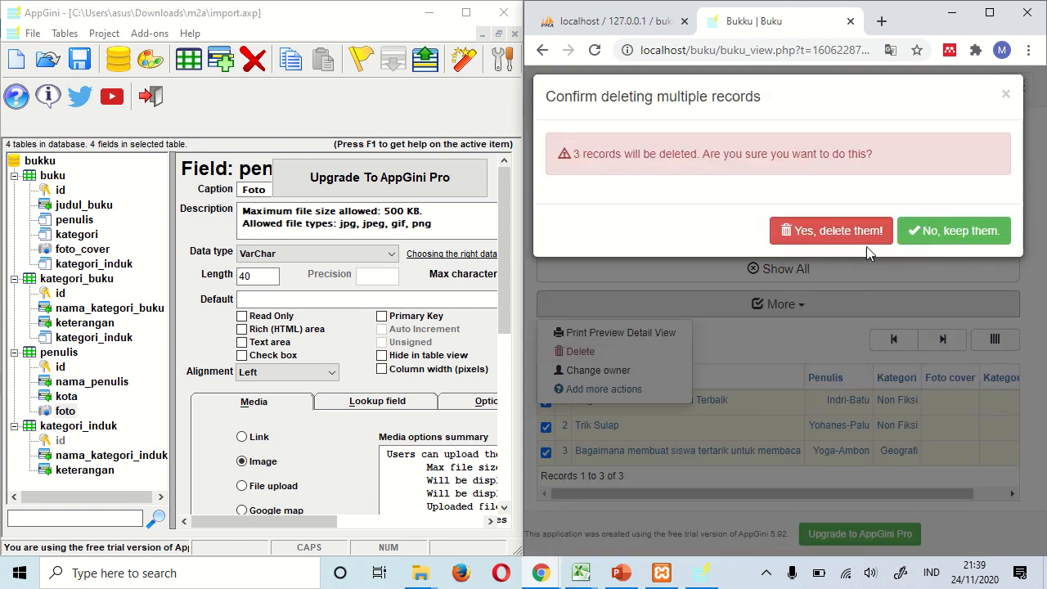
{"action": "left_click", "coordinate": [855, 238]}
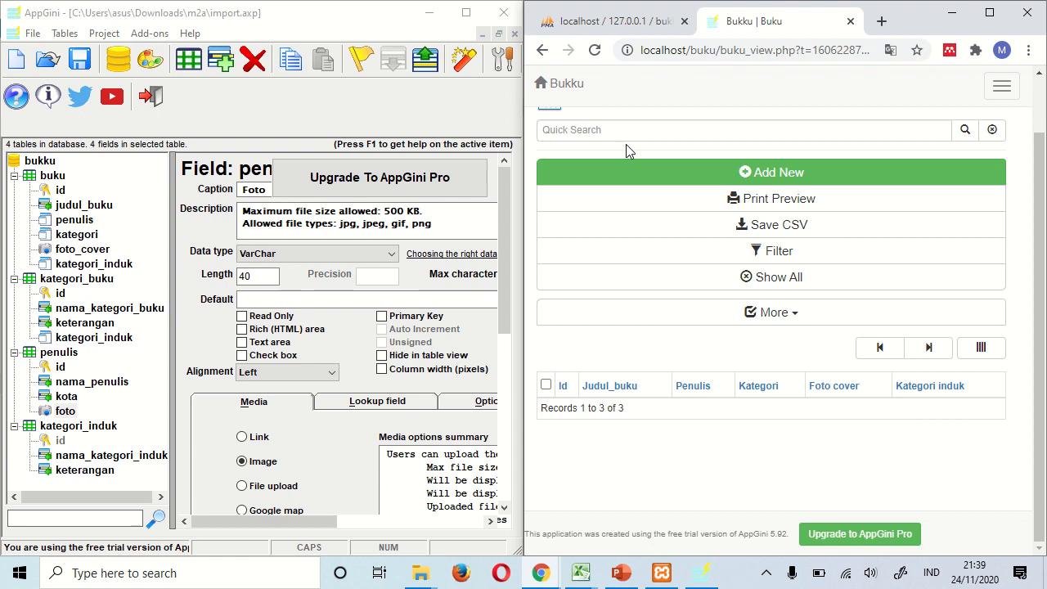
- Return to the Kategori_buku table through the navigation menu
{"action": "scroll", "coordinate": [626, 150], "scroll_direction": "up", "scroll_amount": 1}
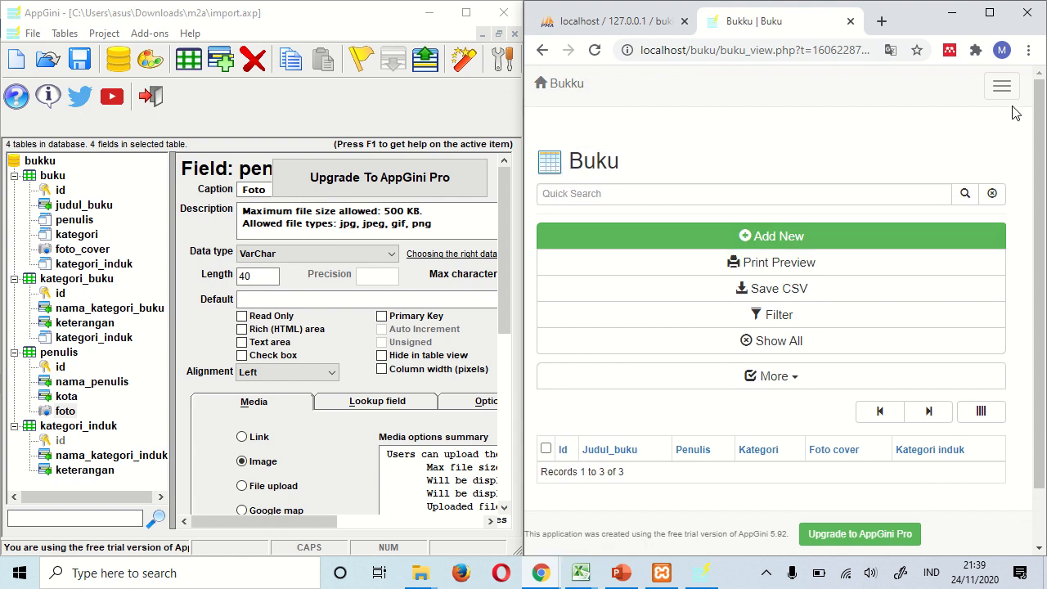
{"action": "left_click", "coordinate": [1003, 87]}
{"action": "left_click", "coordinate": [618, 133]}
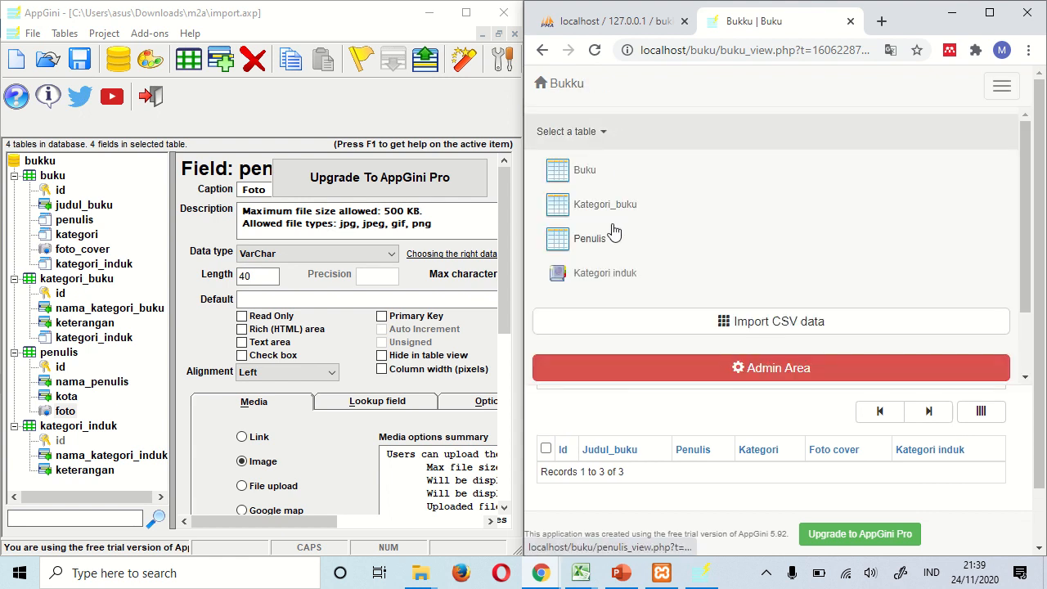
{"action": "left_click", "coordinate": [612, 205]}
- Delete both remaining Kategori_buku records, Non Fiksi and Geografi
{"action": "scroll", "coordinate": [749, 372], "scroll_direction": "down", "scroll_amount": 2}
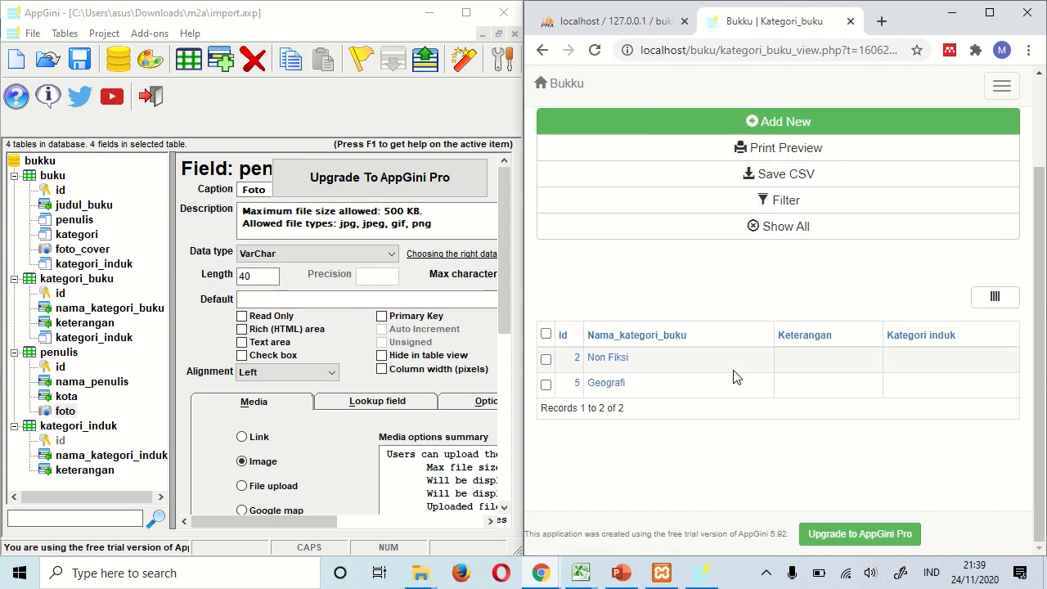
{"action": "left_click", "coordinate": [546, 334]}
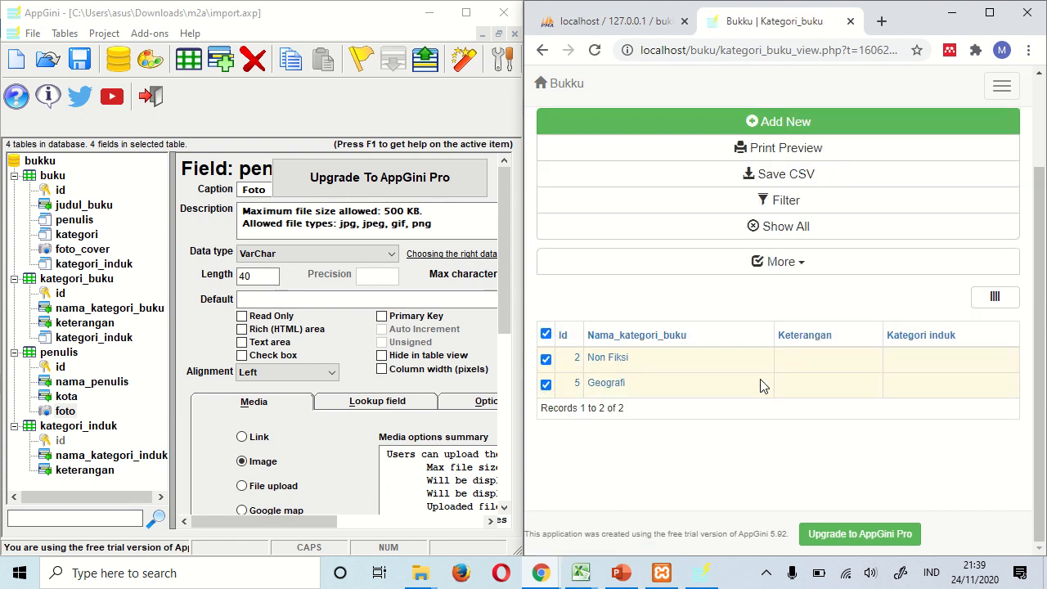
{"action": "left_click", "coordinate": [729, 264]}
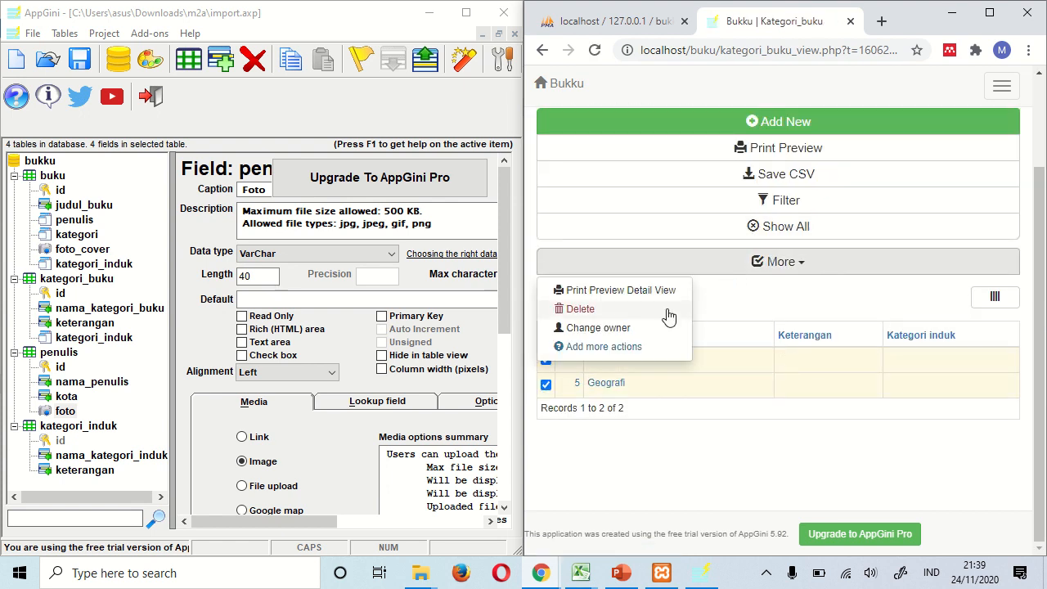
{"action": "left_click", "coordinate": [624, 311]}
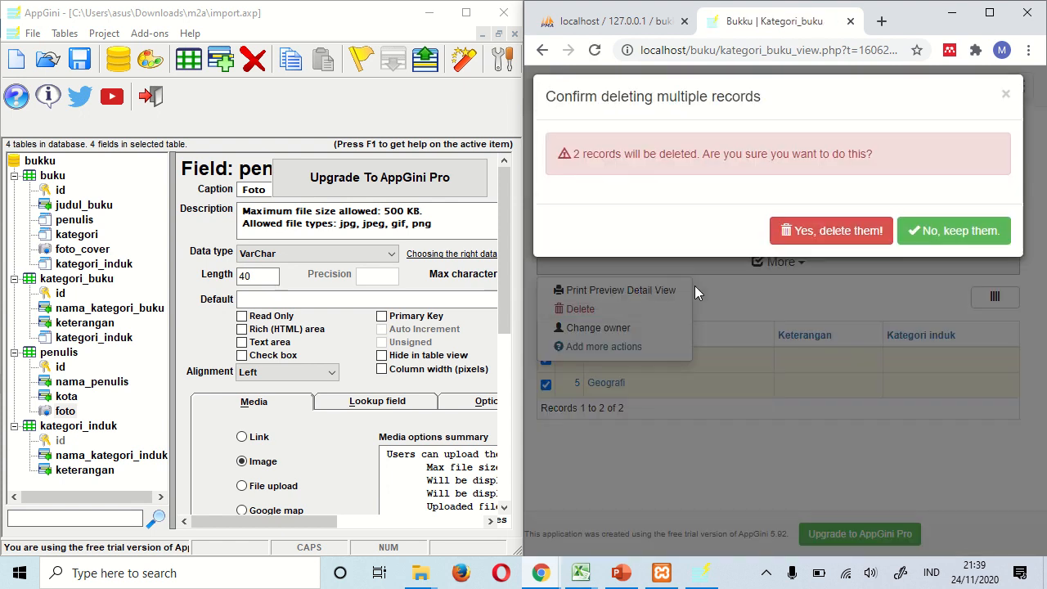
{"action": "left_click", "coordinate": [822, 232]}
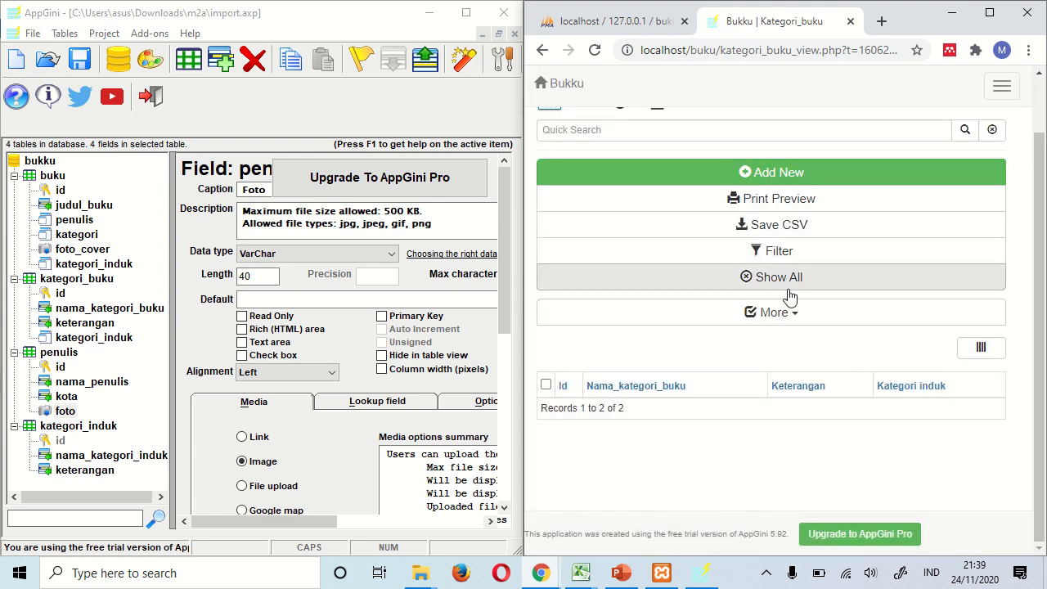
- Maximize Chrome, then bring AppGini back to the front
{"action": "left_click", "coordinate": [989, 12]}
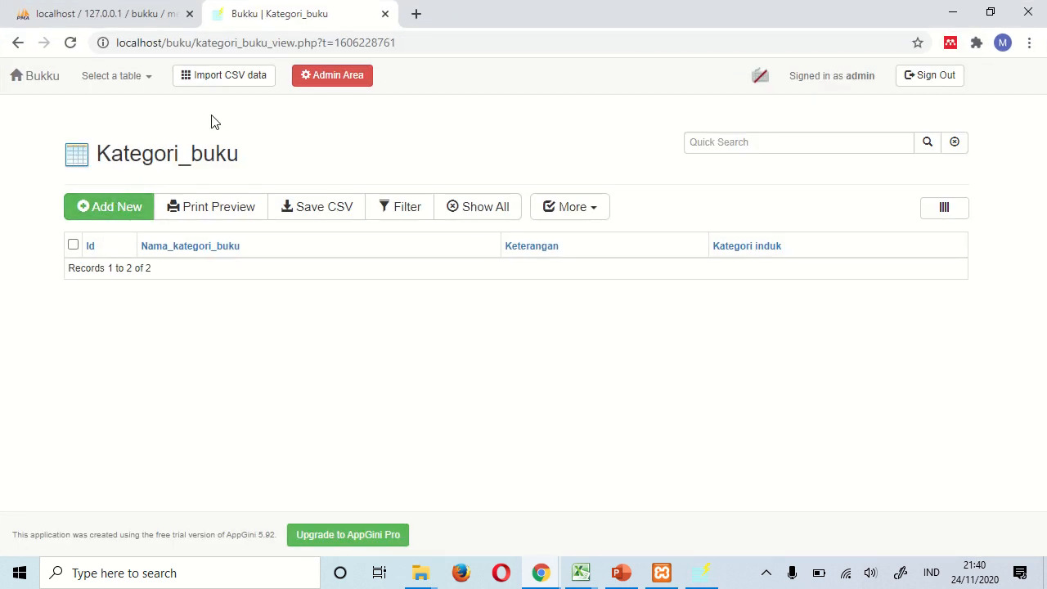
{"action": "left_click", "coordinate": [153, 86]}
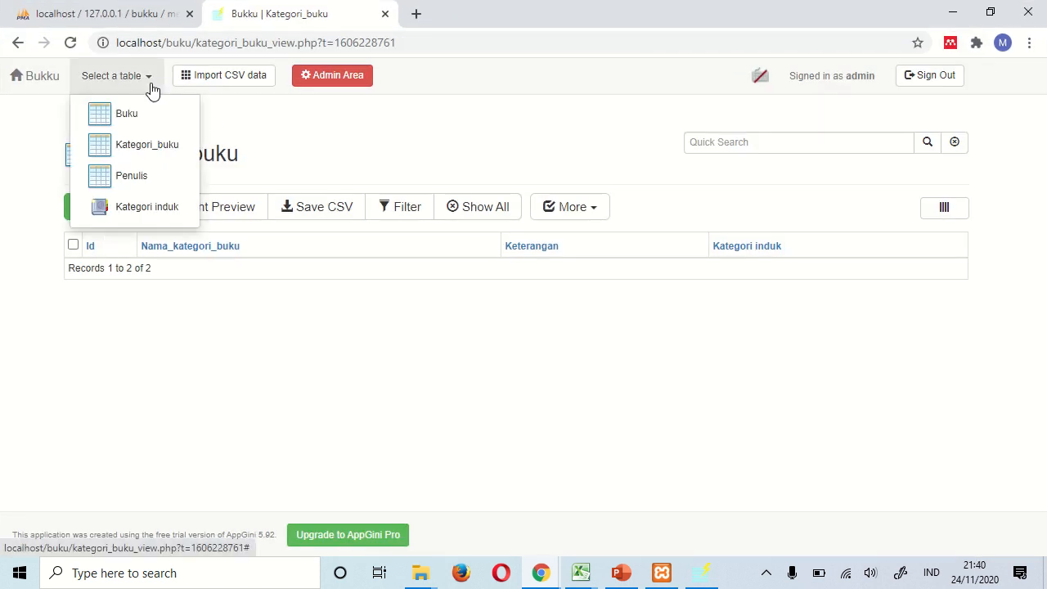
{"action": "left_click", "coordinate": [153, 87]}
{"action": "left_click", "coordinate": [152, 88]}
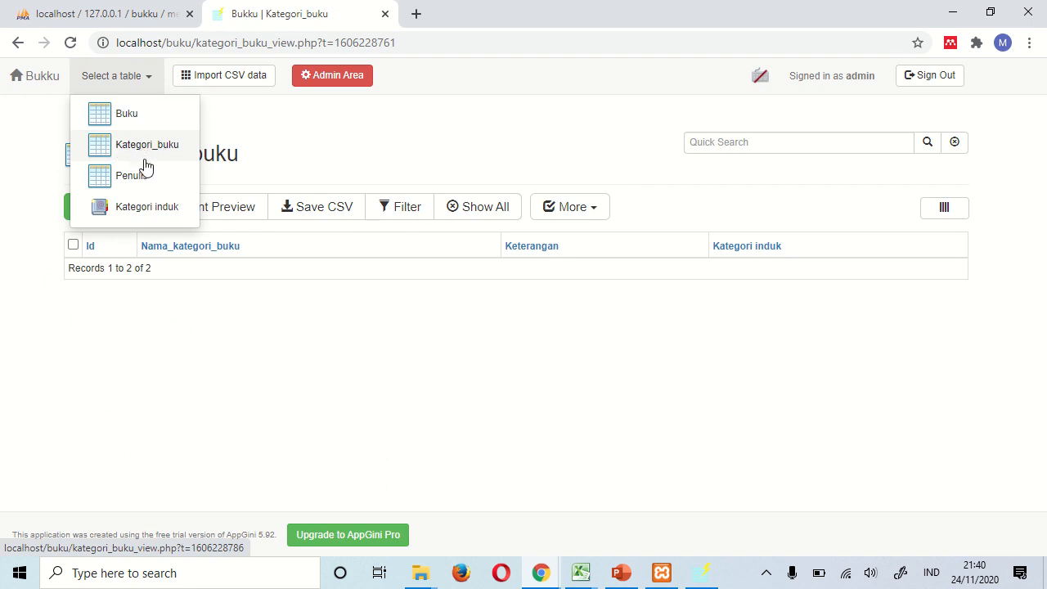
{"action": "left_click", "coordinate": [360, 403]}
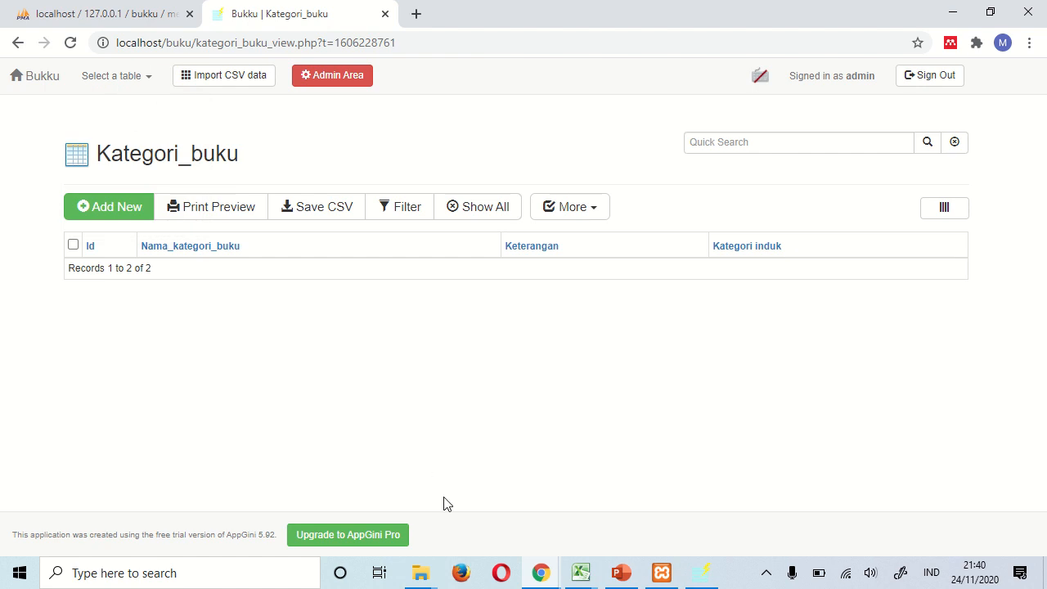
{"action": "left_click", "coordinate": [699, 574]}
- Change the kategori_buku table view title to 'Kategori Buku'
{"action": "left_click", "coordinate": [94, 280]}
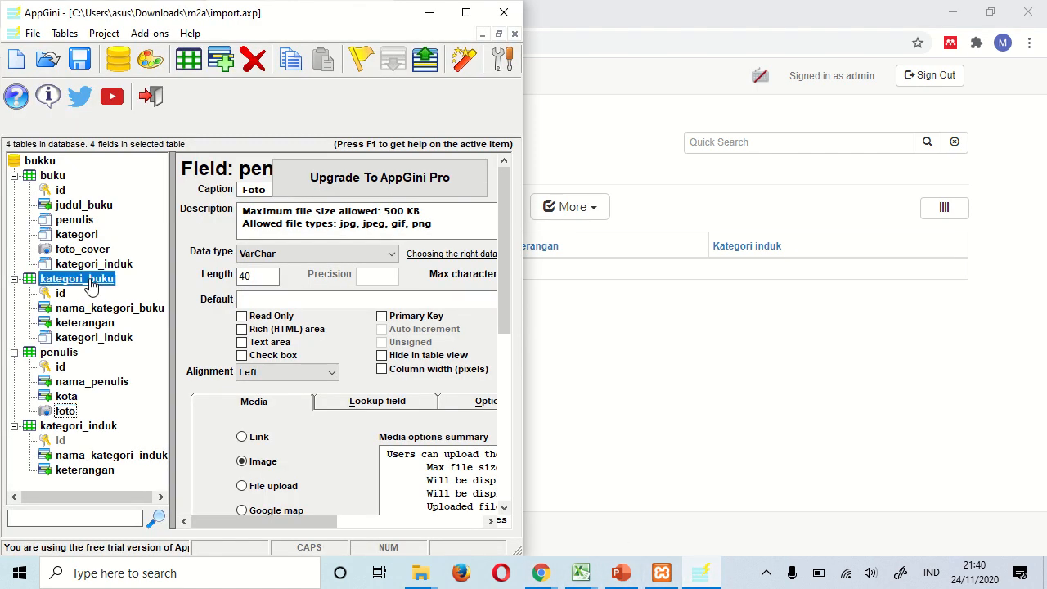
{"action": "double_click", "coordinate": [336, 217]}
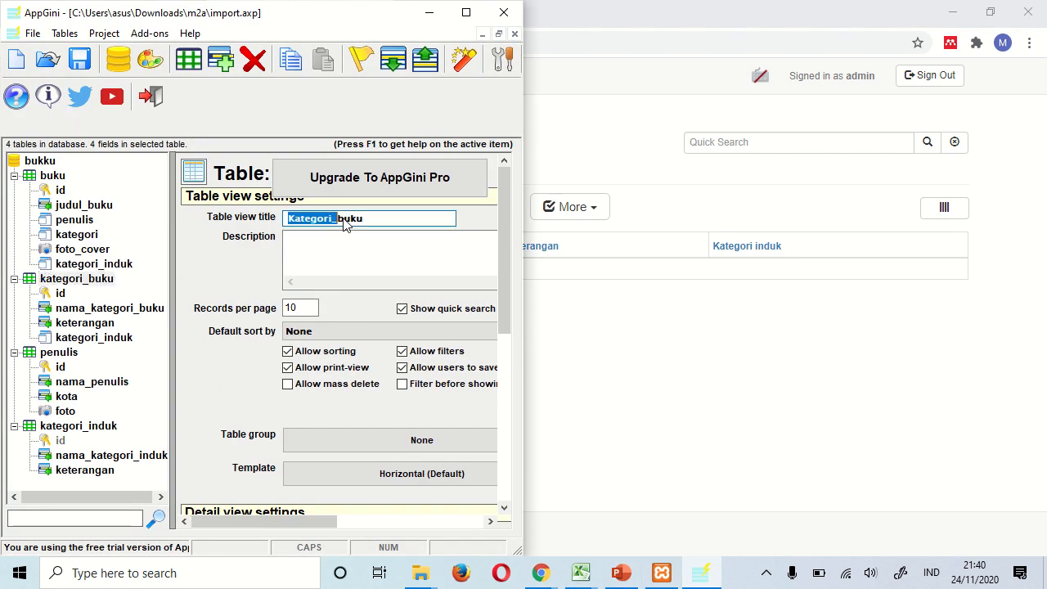
{"action": "left_click", "coordinate": [345, 223]}
{"action": "type", "text": "nn"}
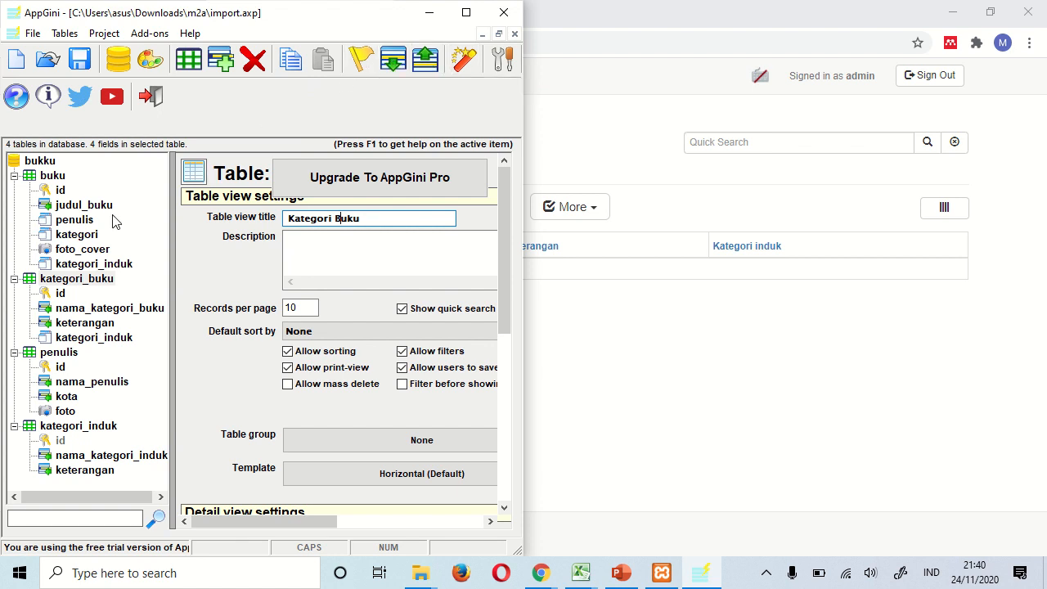
- Move buku's kategori_induk field up twice so it sits above kategori
{"action": "left_click", "coordinate": [98, 265]}
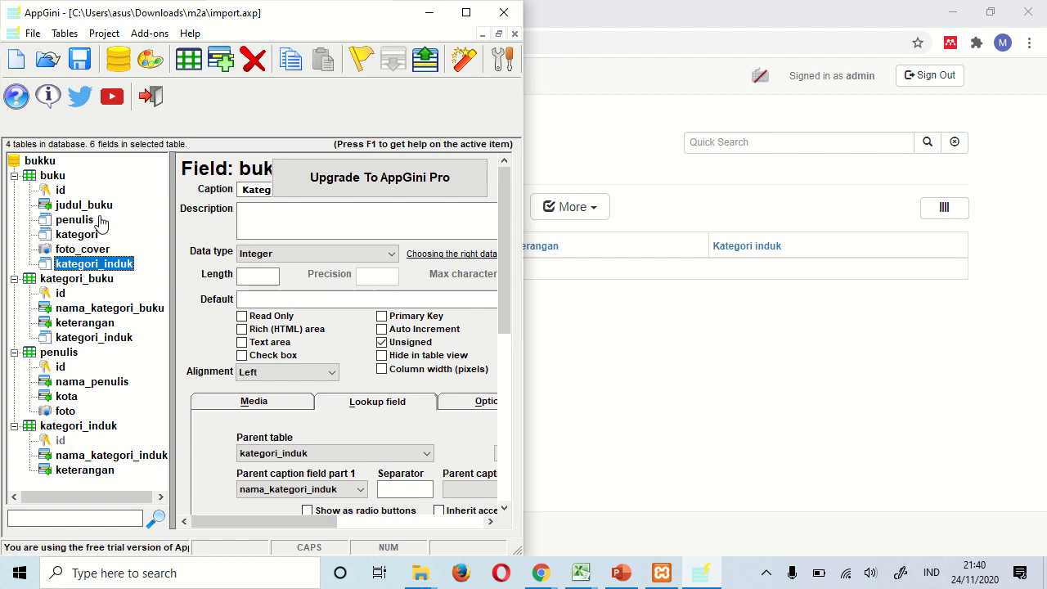
{"action": "left_click", "coordinate": [424, 74]}
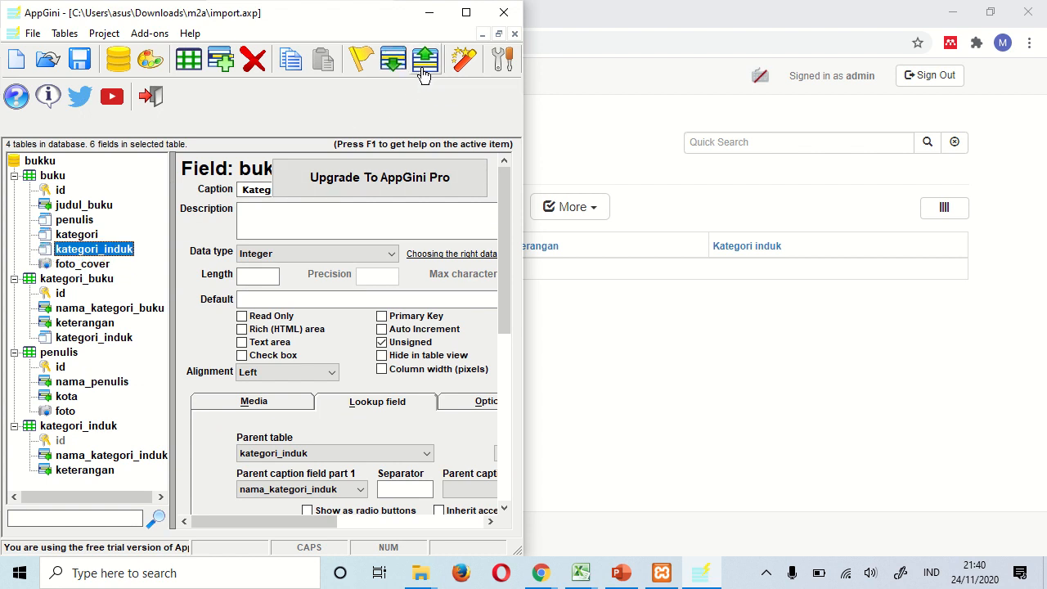
{"action": "left_click", "coordinate": [424, 73]}
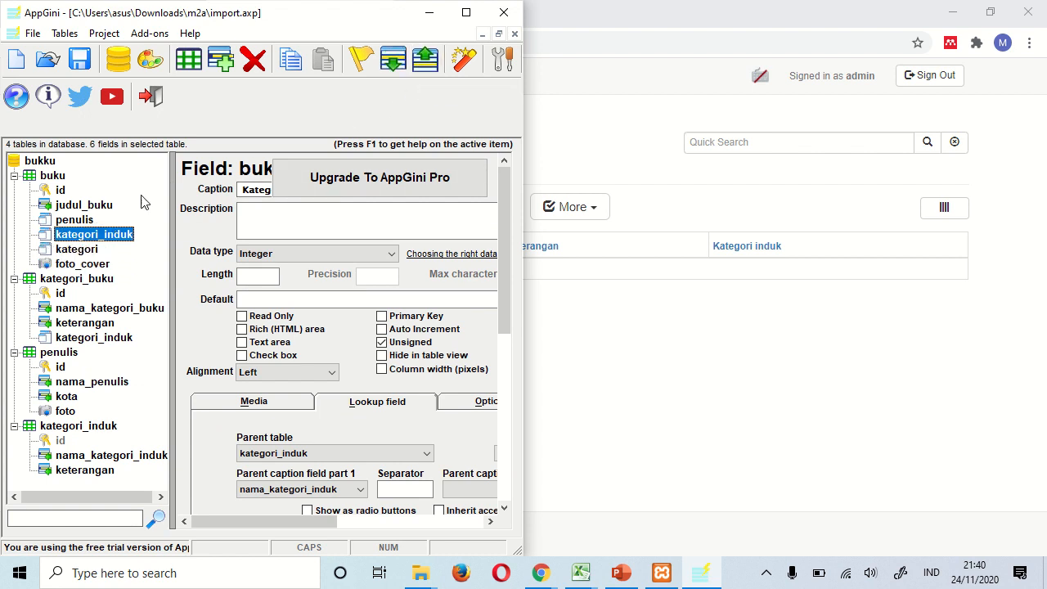
{"action": "left_click", "coordinate": [465, 70]}
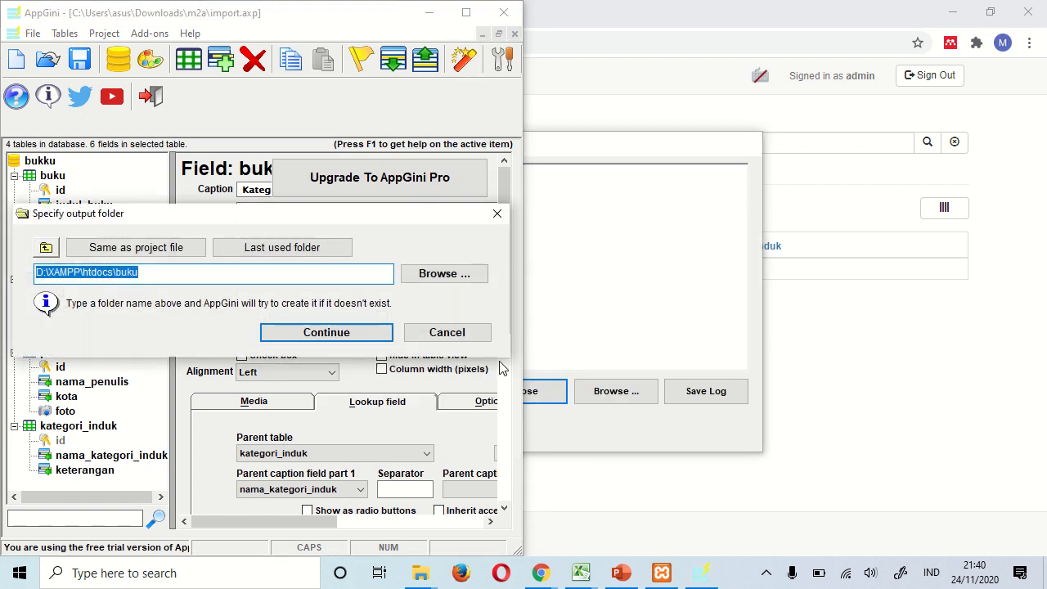
- Regenerate into D:\XAMPP\htdocs\buku overwriting all code and appearance files, then return to the browser
{"action": "left_click", "coordinate": [319, 335]}
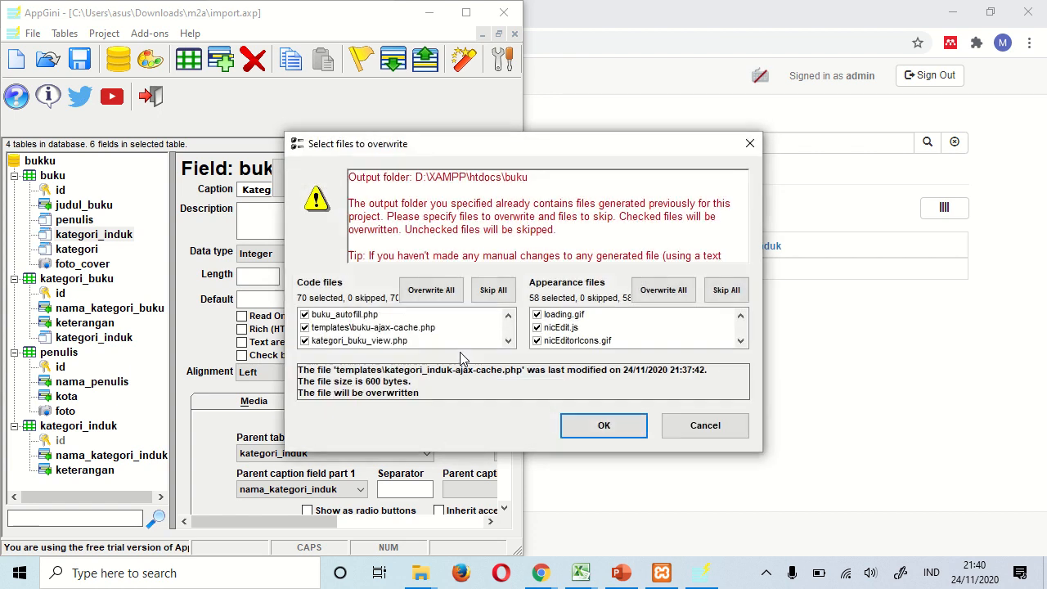
{"action": "left_click", "coordinate": [449, 293]}
{"action": "left_click", "coordinate": [662, 291]}
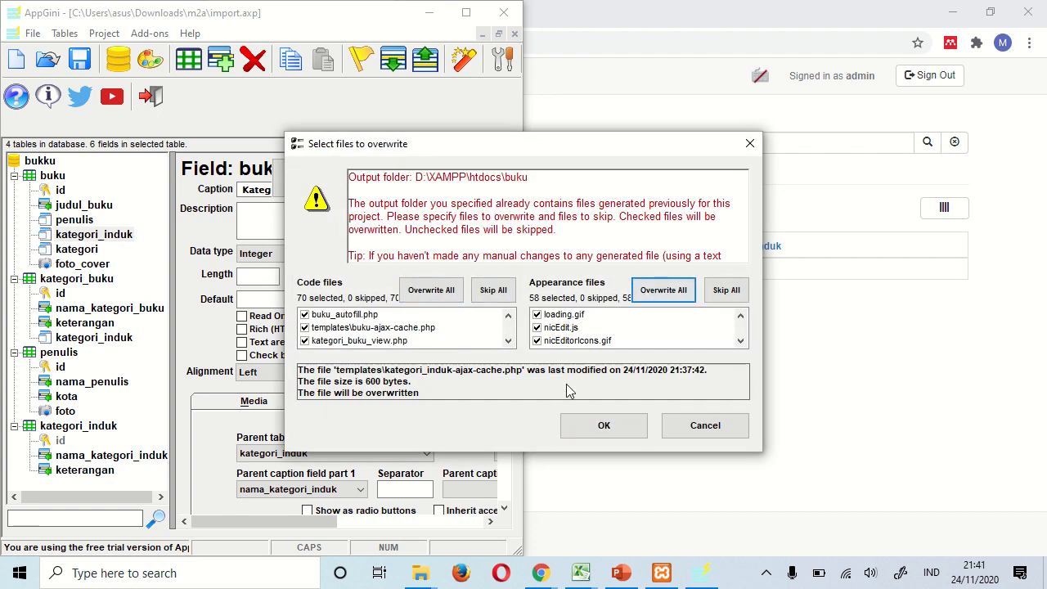
{"action": "left_click", "coordinate": [581, 424]}
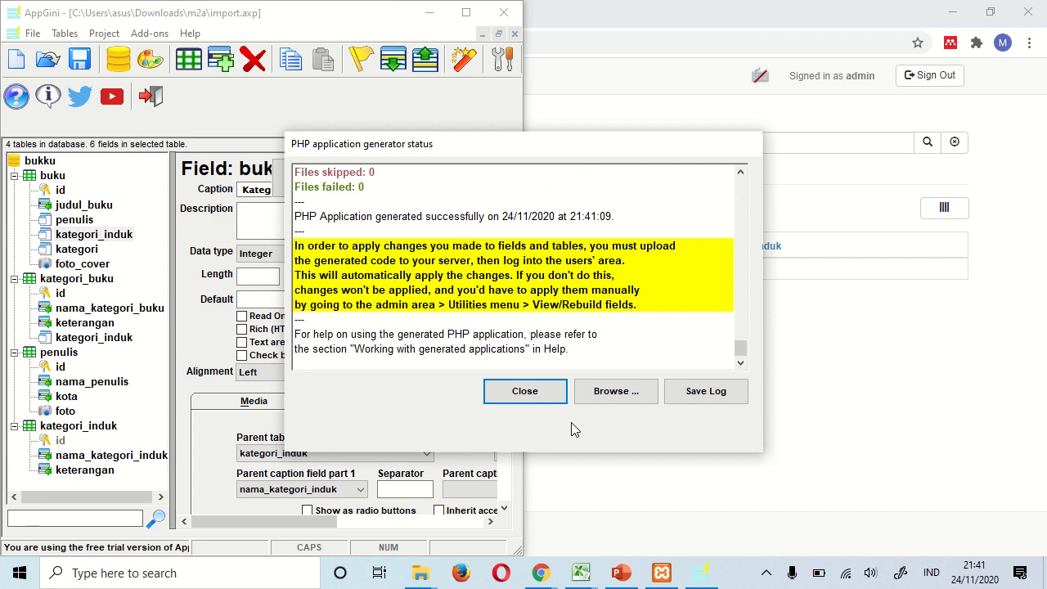
{"action": "left_click", "coordinate": [515, 393]}
{"action": "left_click", "coordinate": [626, 108]}
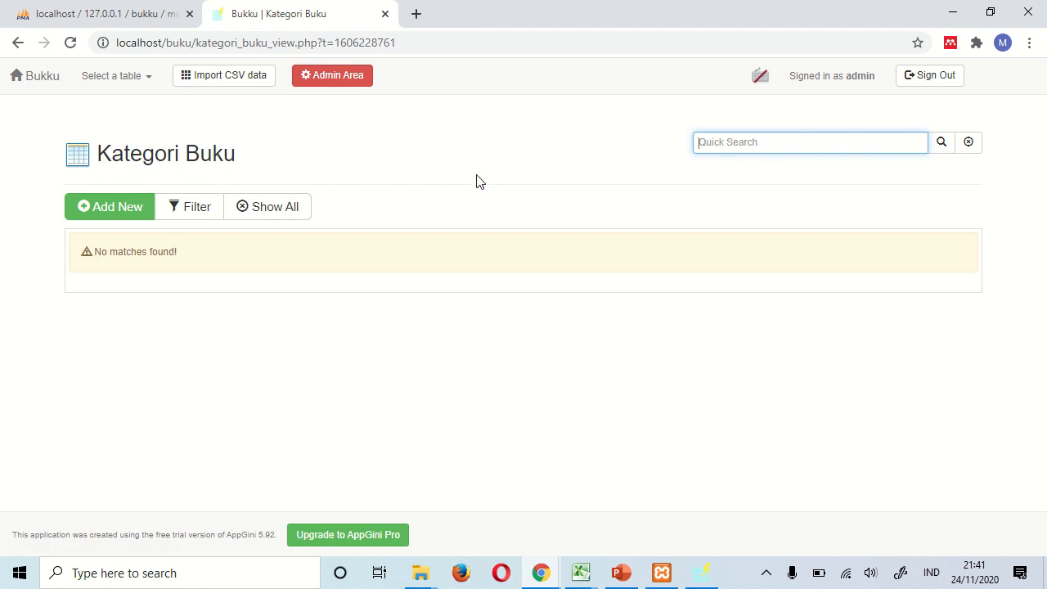
- Open a blank new-record form in the Kategori induk table of the Bukku app
{"action": "left_click", "coordinate": [104, 82]}
{"action": "left_click", "coordinate": [141, 208]}
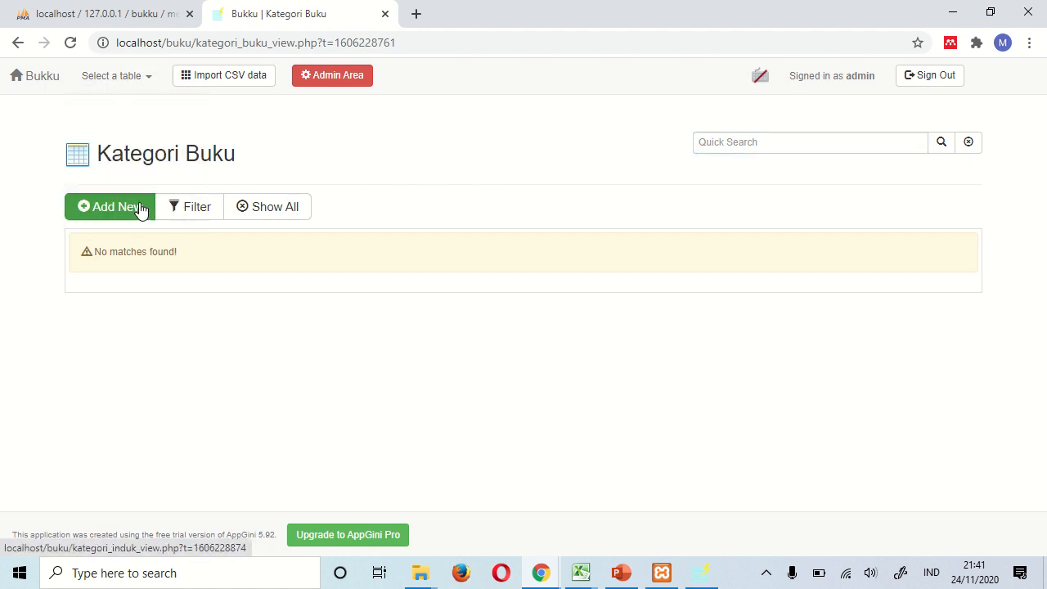
{"action": "left_click", "coordinate": [141, 214]}
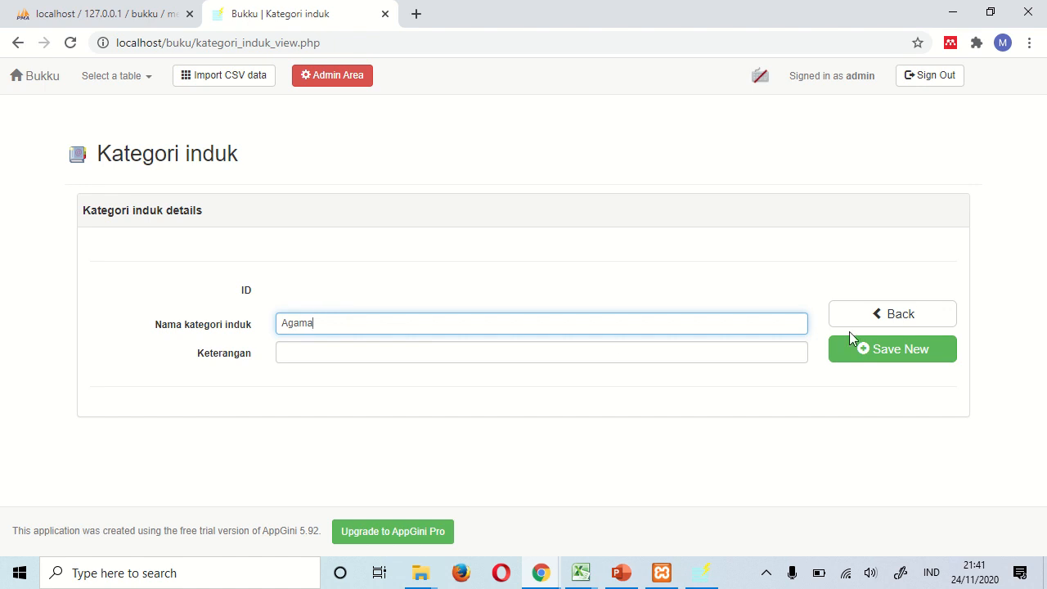
- Save three parent categories, Agama, IPA and IPS, as Kategori induk records
{"action": "left_click", "coordinate": [882, 351]}
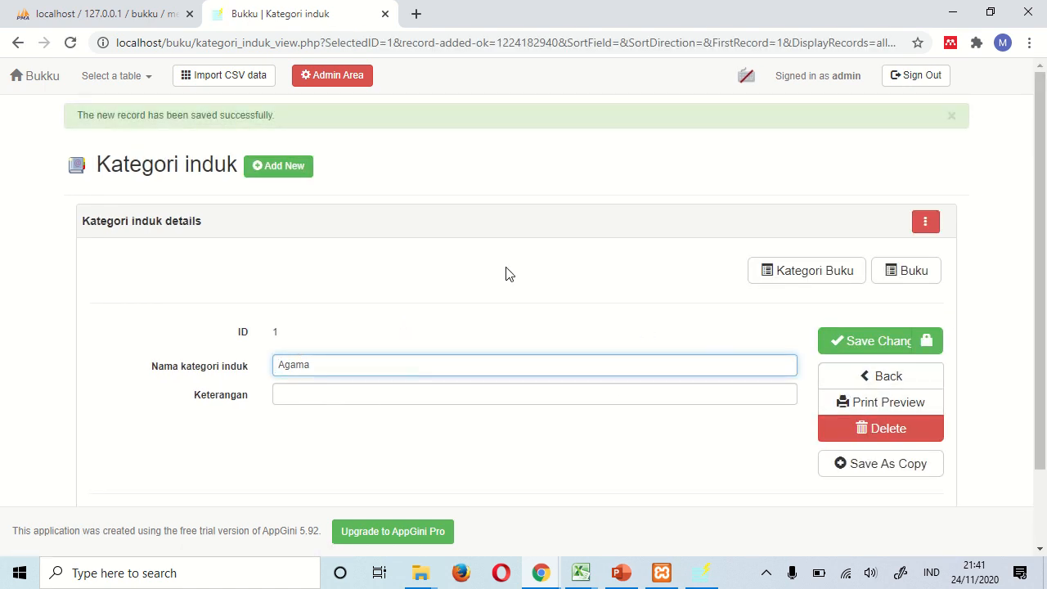
{"action": "left_click", "coordinate": [312, 177]}
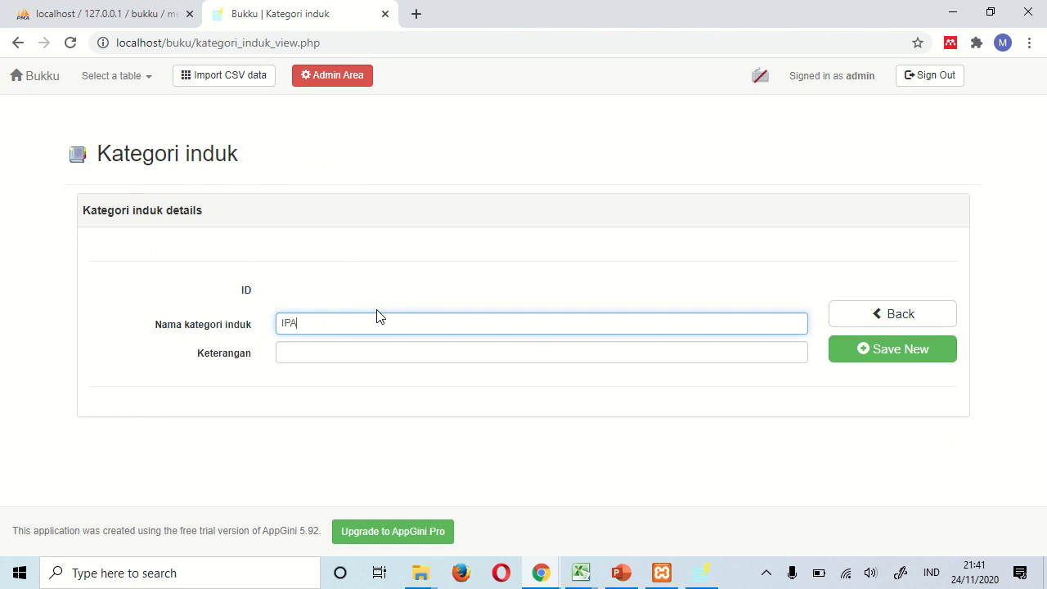
{"action": "left_click", "coordinate": [937, 356]}
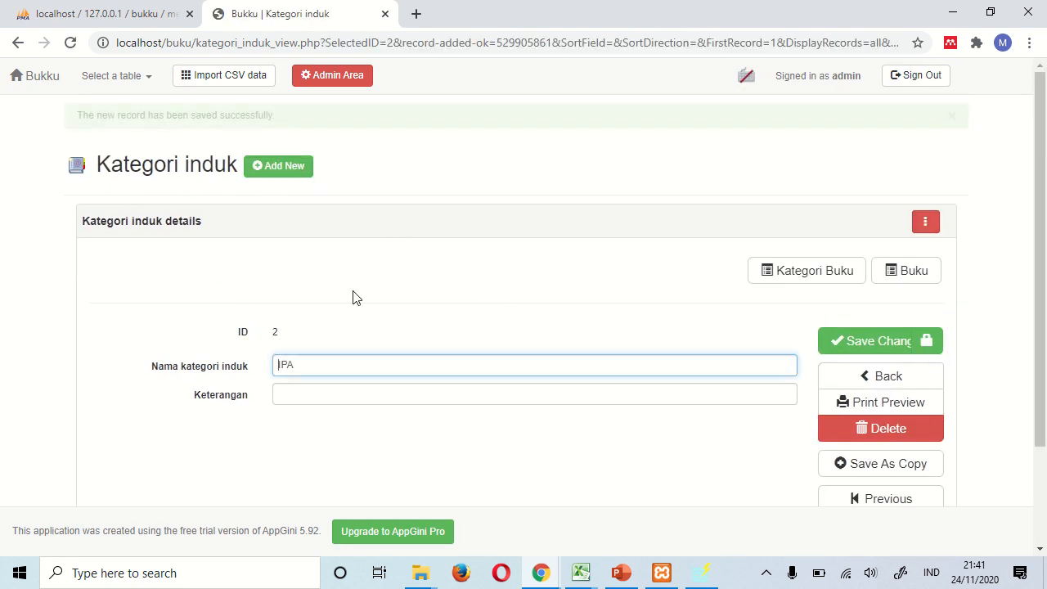
{"action": "left_click", "coordinate": [300, 174]}
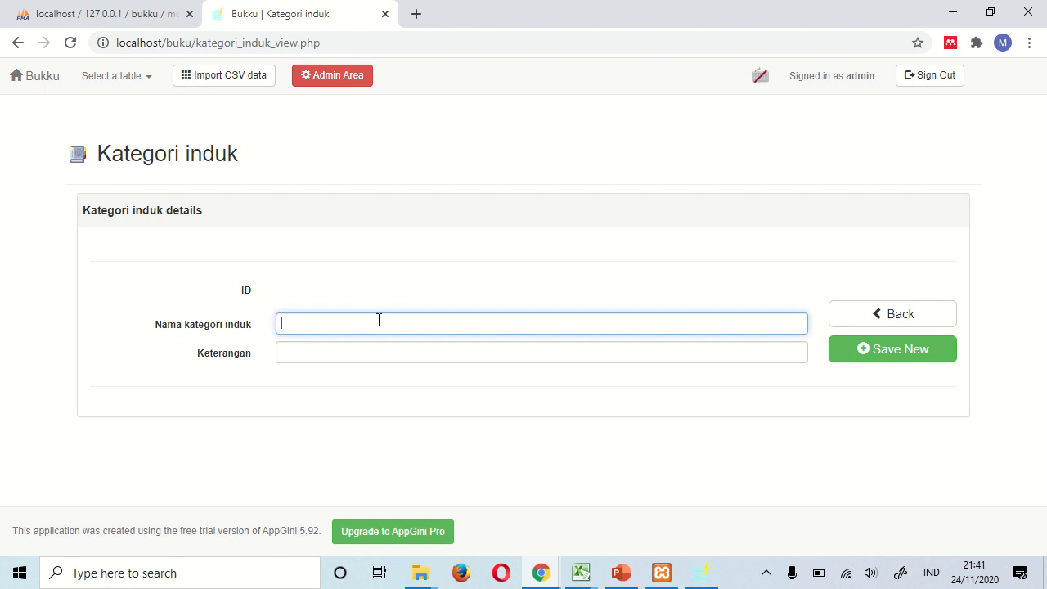
{"action": "type", "text": "IPS"}
{"action": "left_click", "coordinate": [888, 350]}
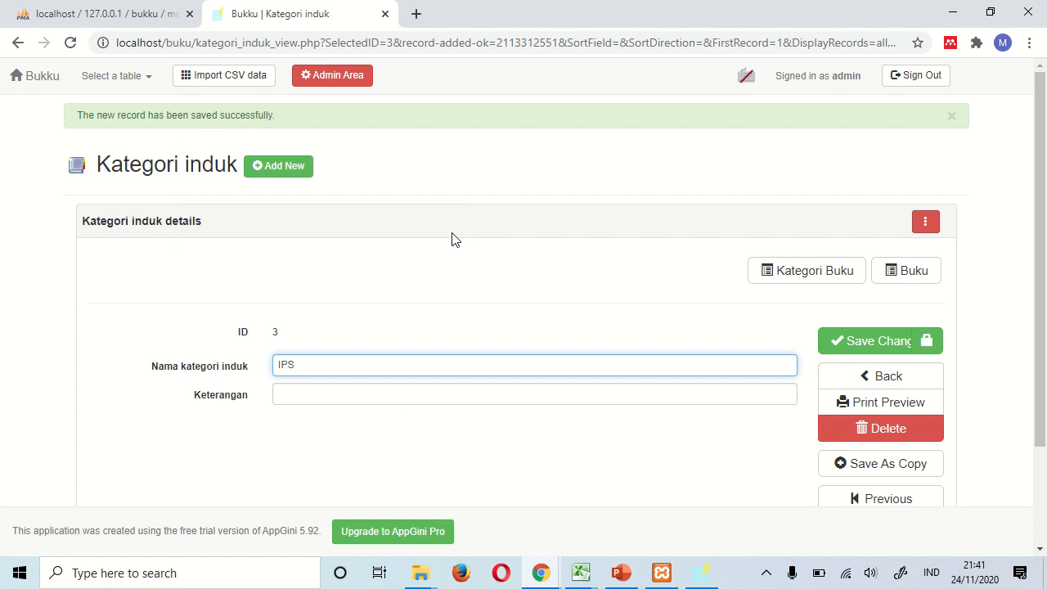
{"action": "left_click", "coordinate": [139, 79]}
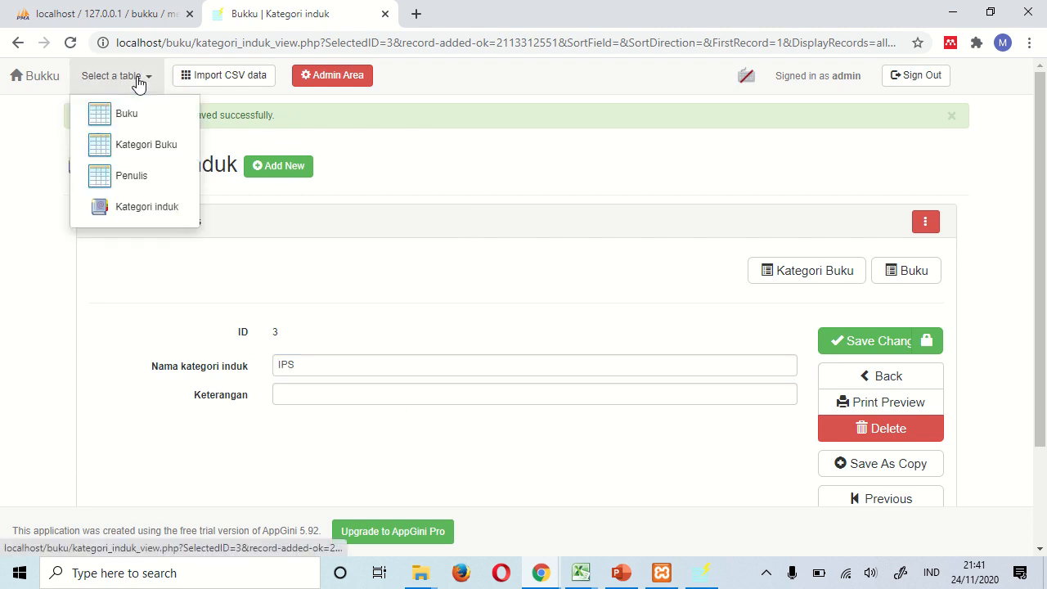
- Save book category 'Agama Islam' under parent Agama, then start another new category
{"action": "left_click", "coordinate": [145, 146]}
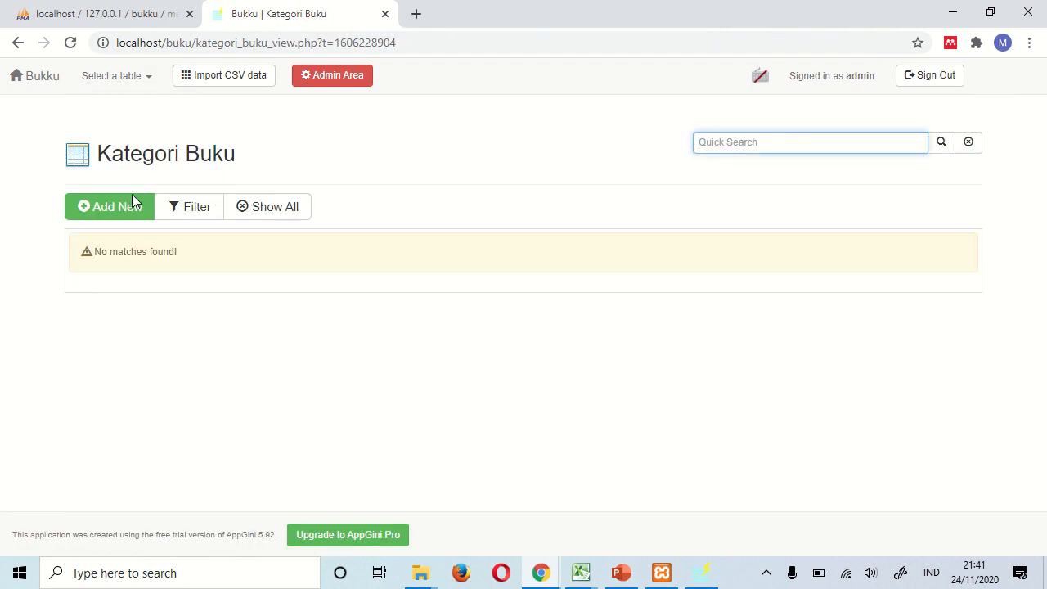
{"action": "left_click", "coordinate": [124, 213]}
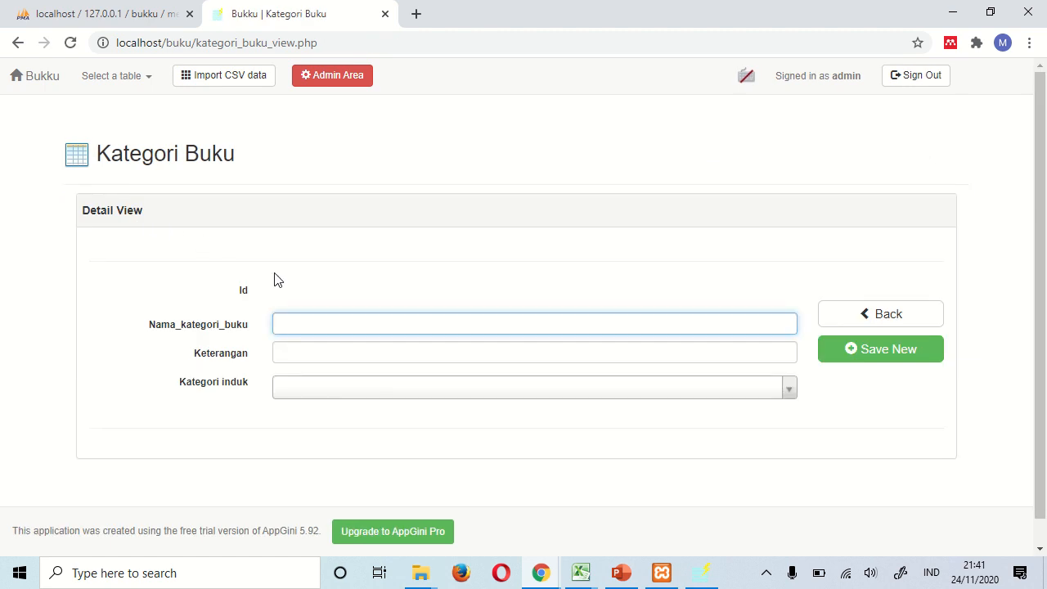
{"action": "left_click", "coordinate": [368, 396]}
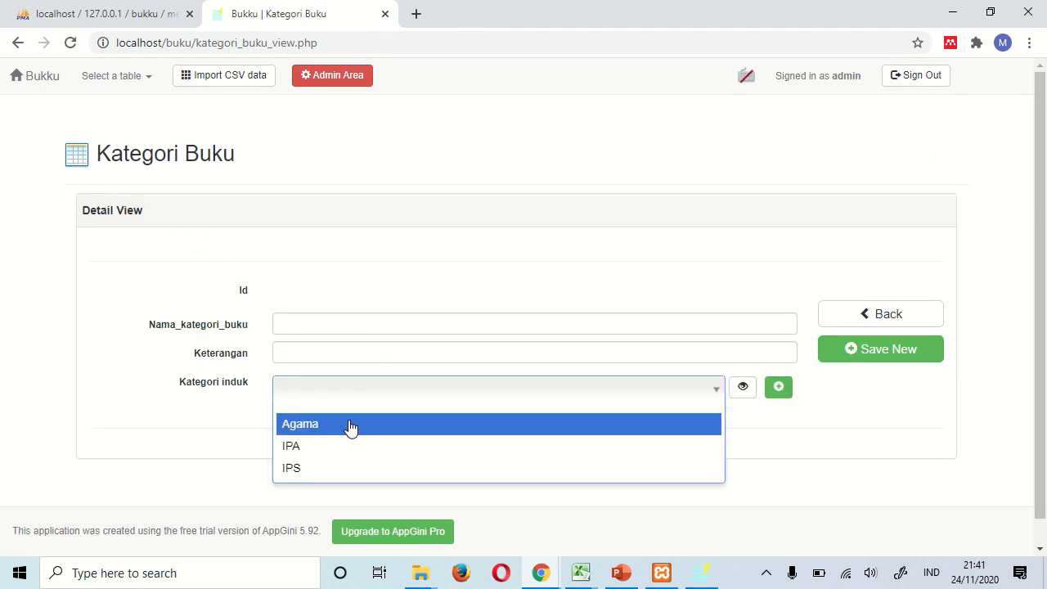
{"action": "left_click", "coordinate": [350, 425]}
{"action": "left_click", "coordinate": [324, 327]}
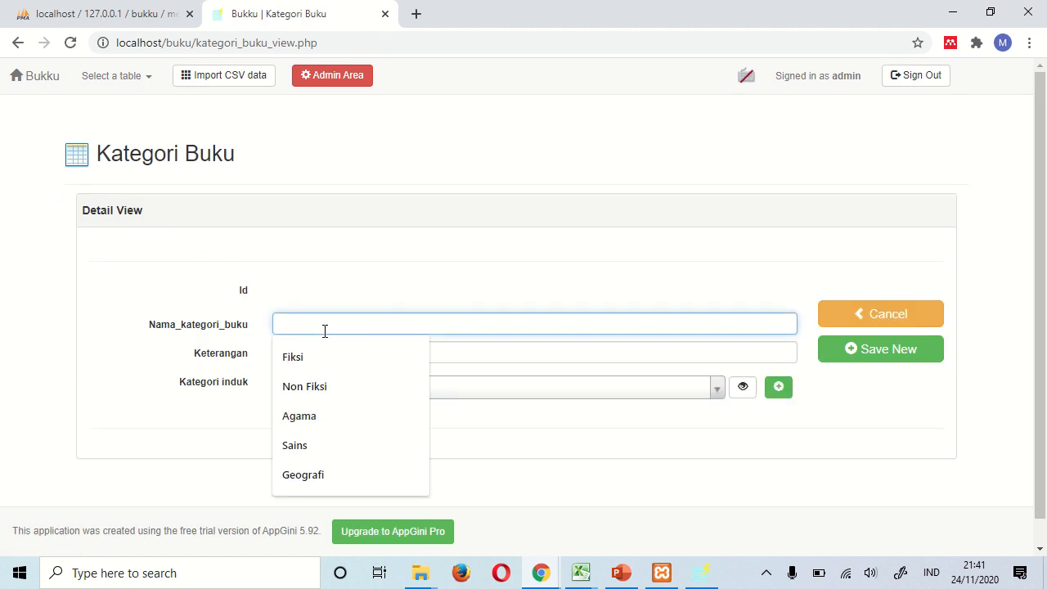
{"action": "type", "text": "Agama Islam"}
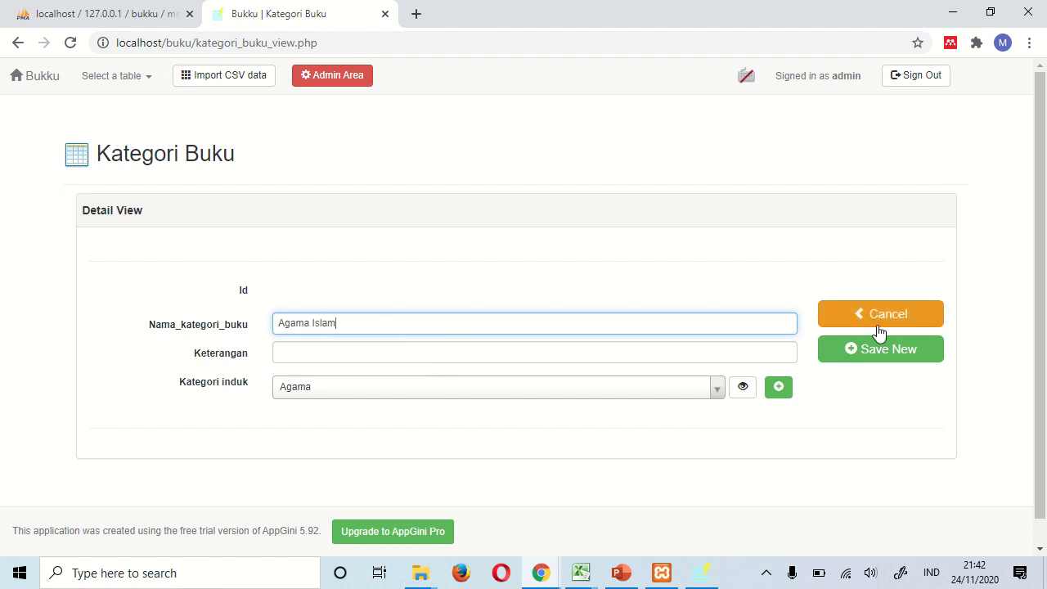
{"action": "left_click", "coordinate": [872, 353]}
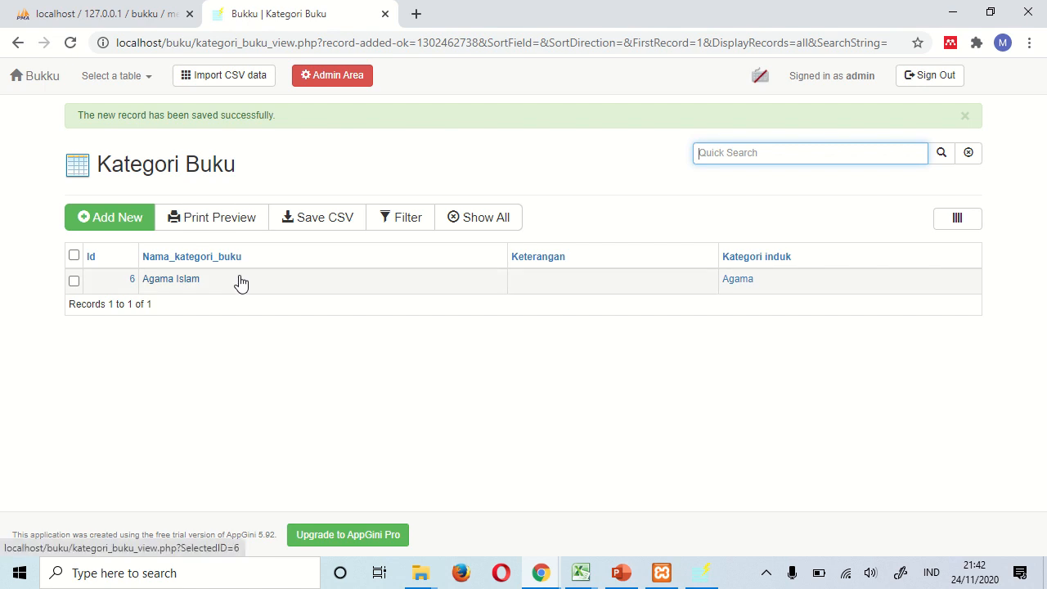
{"action": "left_click", "coordinate": [114, 217]}
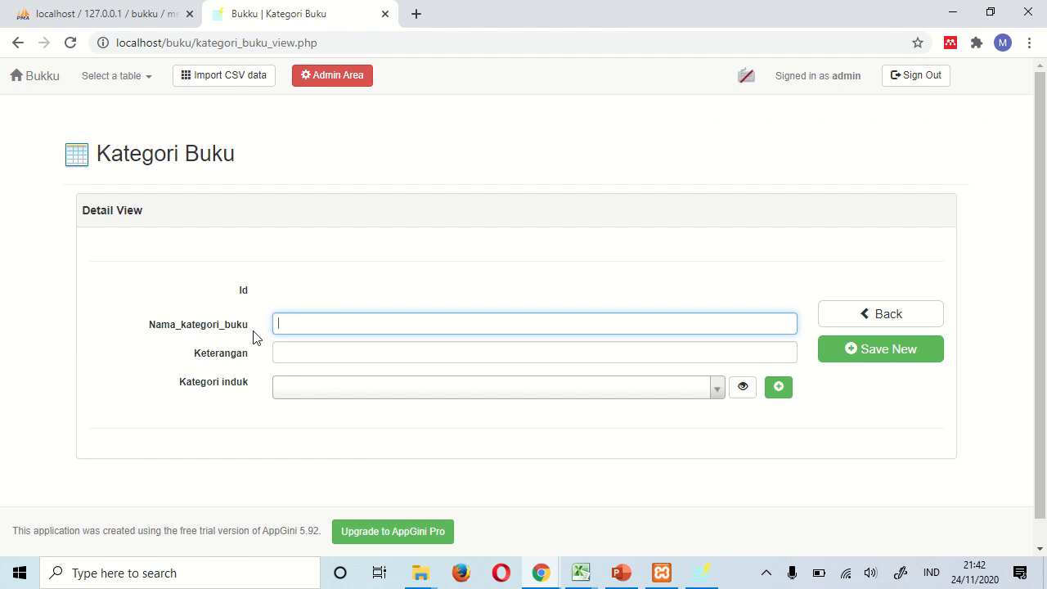
{"action": "left_click", "coordinate": [703, 581]}
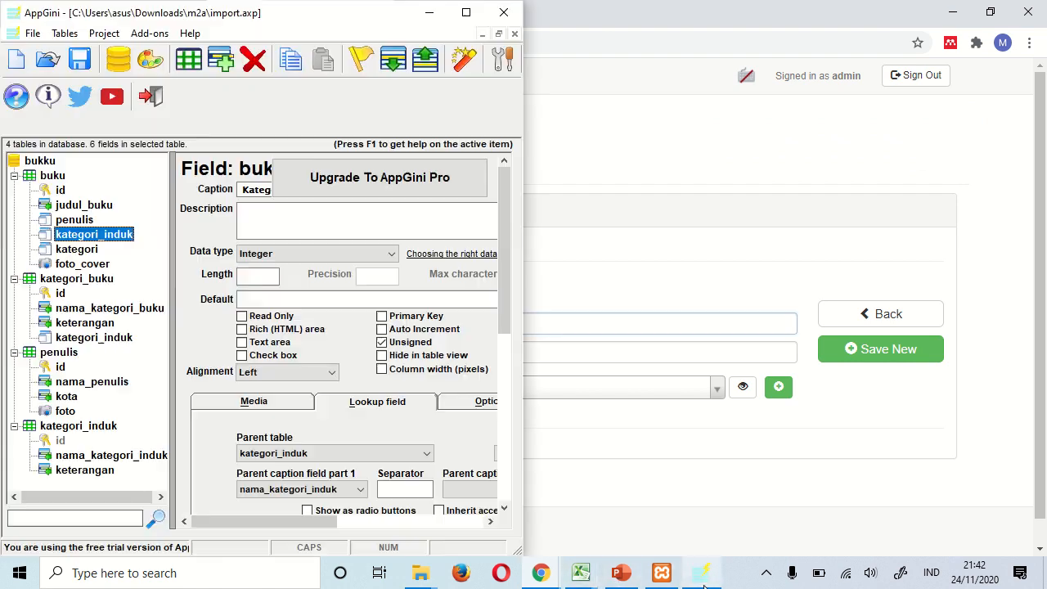
- Maximize AppGini and change the nama_kategori_buku caption to 'Nama kategori buku'
{"action": "left_click", "coordinate": [112, 308]}
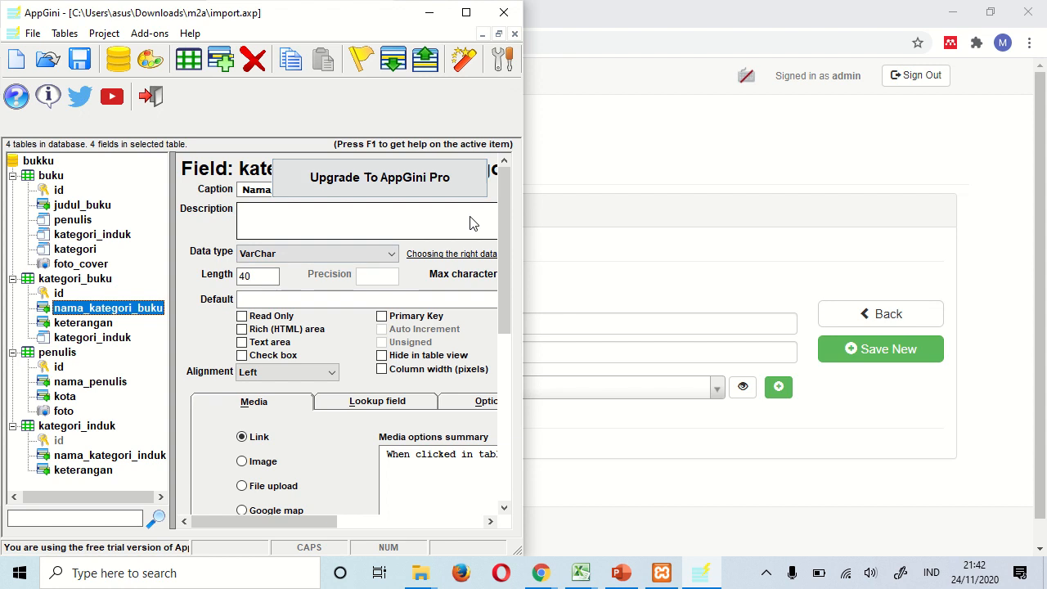
{"action": "left_click", "coordinate": [466, 12]}
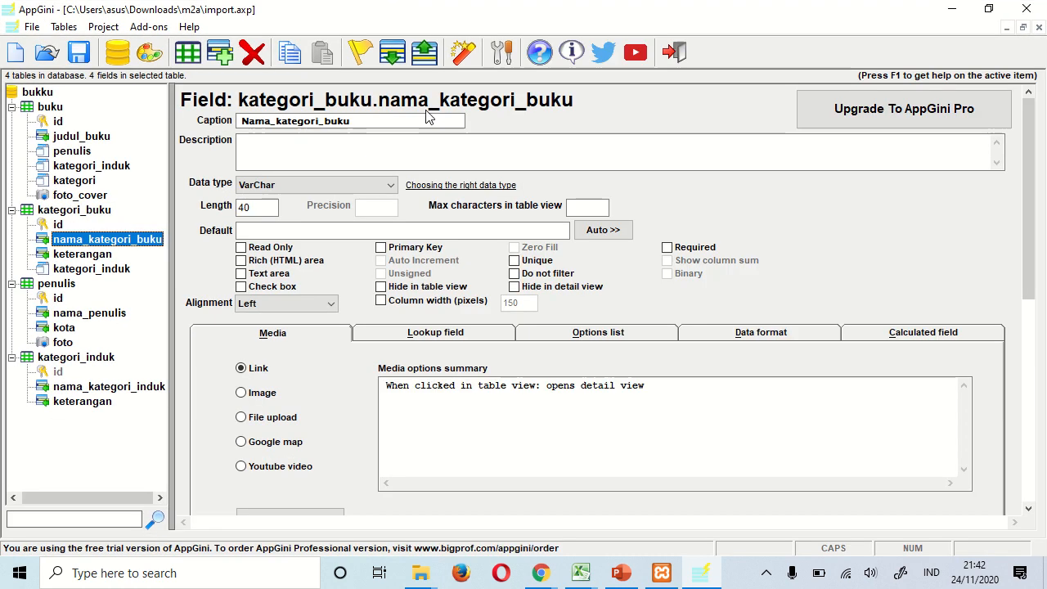
{"action": "left_click", "coordinate": [276, 123]}
{"action": "left_click", "coordinate": [283, 123]}
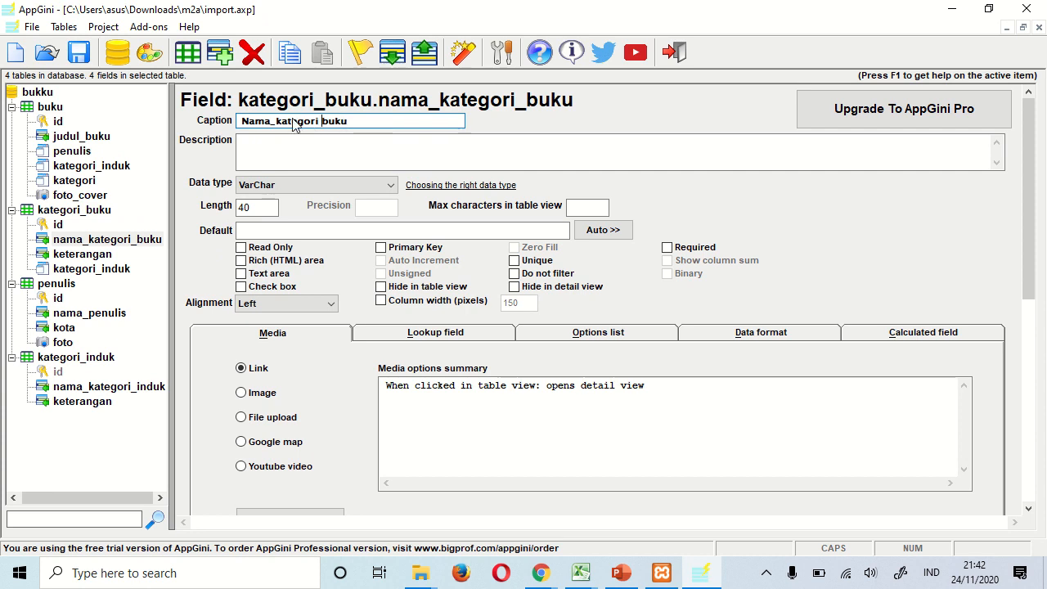
{"action": "key", "text": "BackSpace"}
- Edit the judul_buku caption to 'Judul buku' and review the other buku fields
{"action": "left_click", "coordinate": [75, 137]}
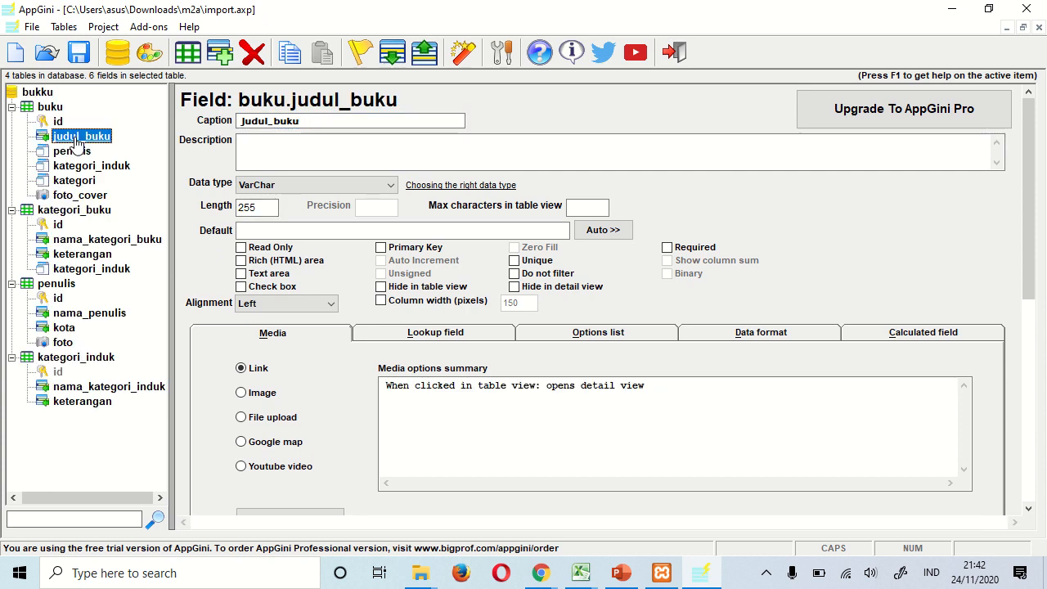
{"action": "left_click", "coordinate": [276, 122]}
{"action": "left_click", "coordinate": [284, 120]}
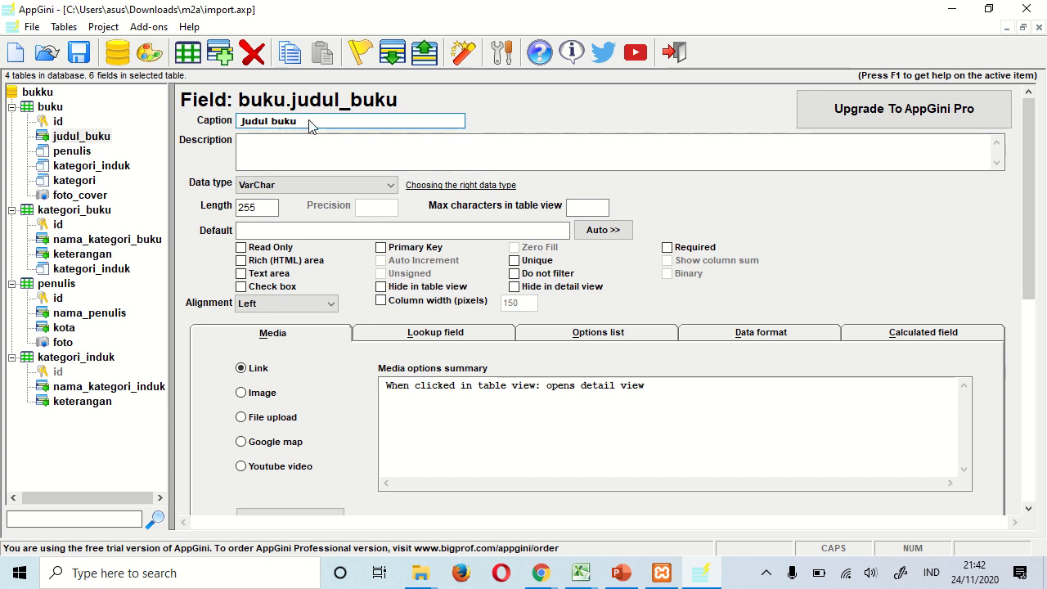
{"action": "left_click", "coordinate": [85, 153]}
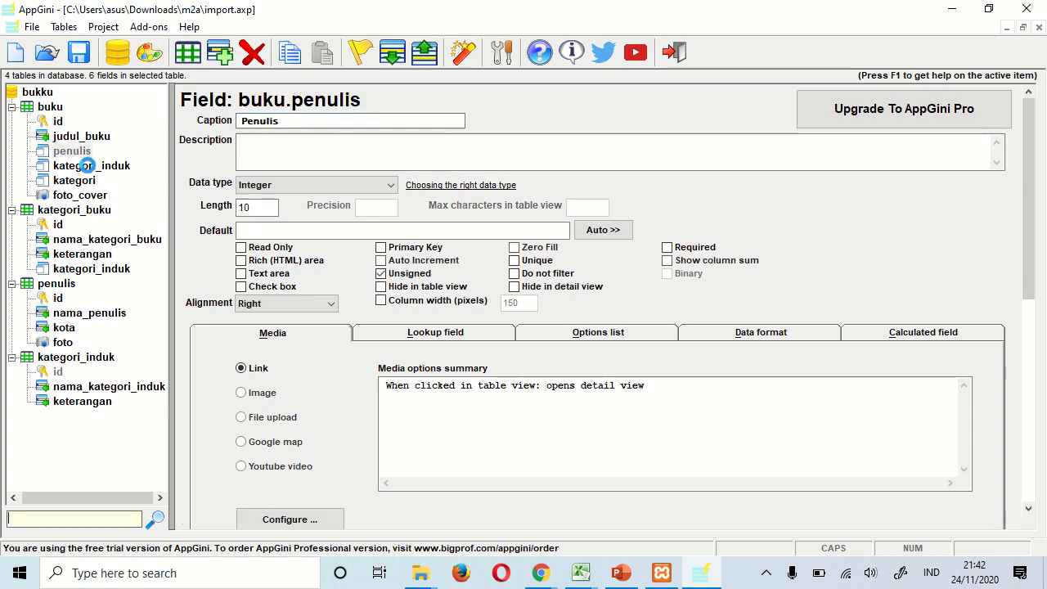
{"action": "left_click", "coordinate": [89, 166]}
{"action": "left_click", "coordinate": [92, 181]}
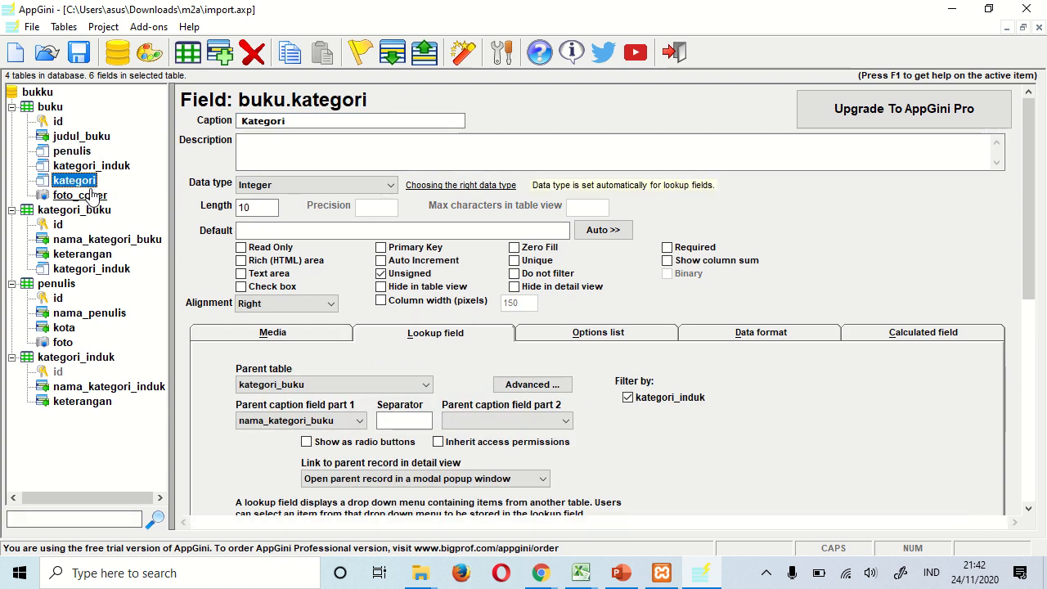
{"action": "left_click", "coordinate": [94, 194]}
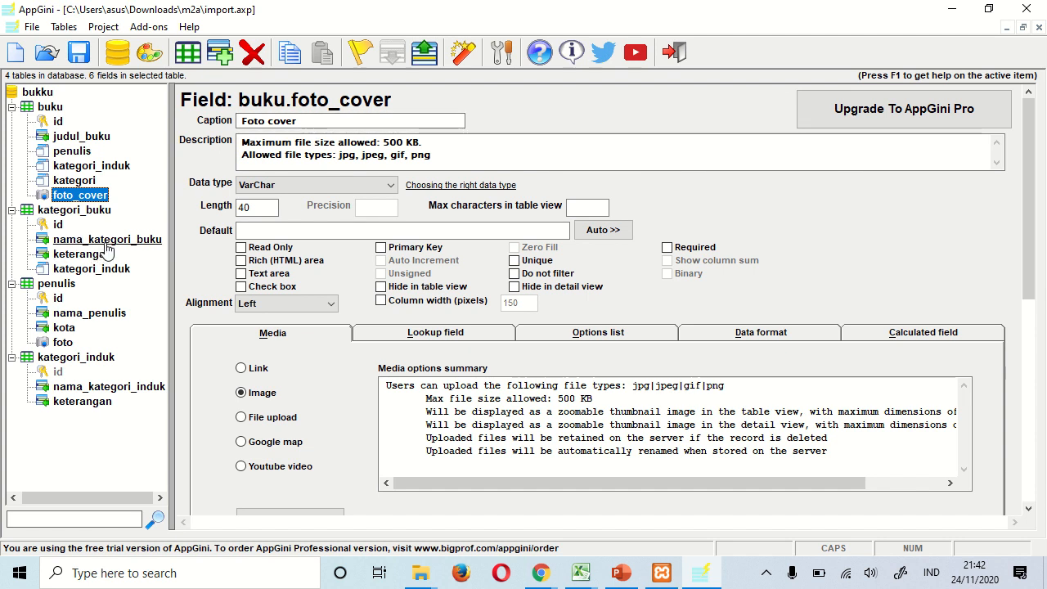
- Review the kategori_buku fields and change the nama_penulis caption to 'Nama penulis'
{"action": "left_click", "coordinate": [107, 243]}
{"action": "left_click", "coordinate": [86, 256]}
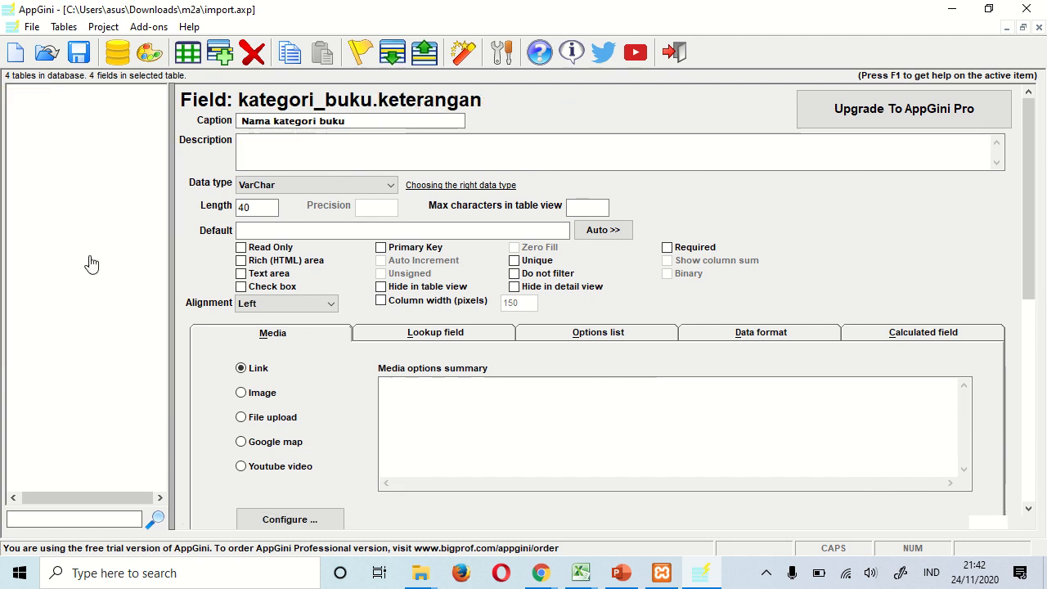
{"action": "left_click", "coordinate": [89, 273]}
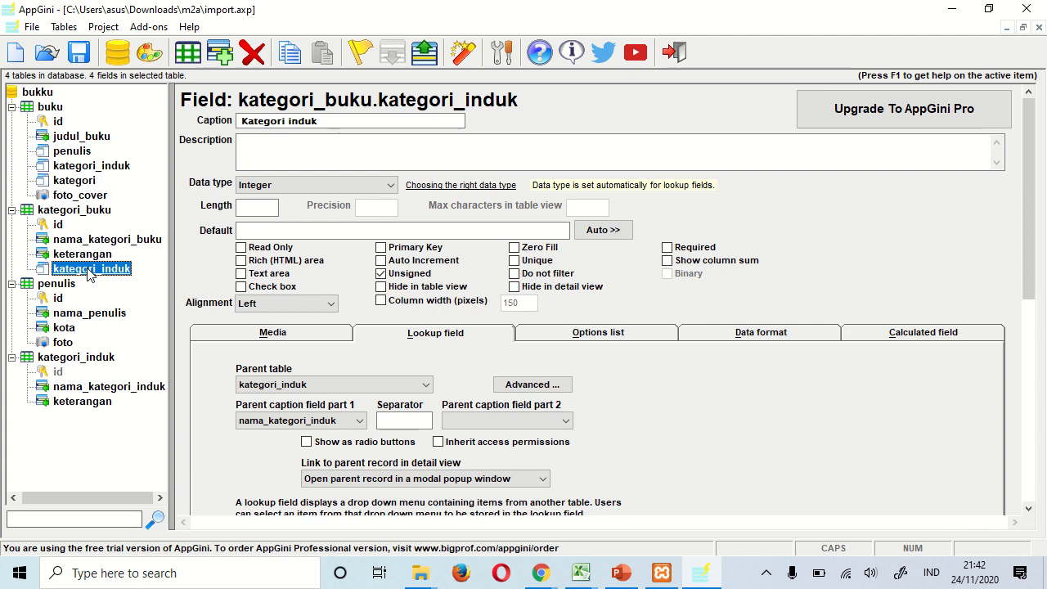
{"action": "left_click", "coordinate": [78, 318]}
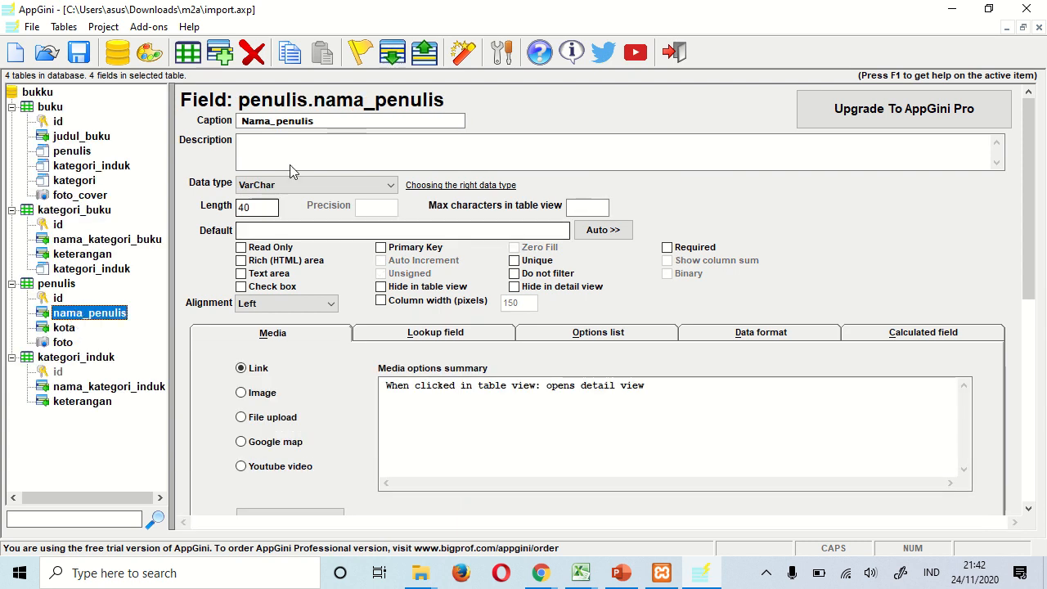
{"action": "left_click_drag", "start_coordinate": [241, 121], "coordinate": [277, 125]}
{"action": "left_click", "coordinate": [277, 125]}
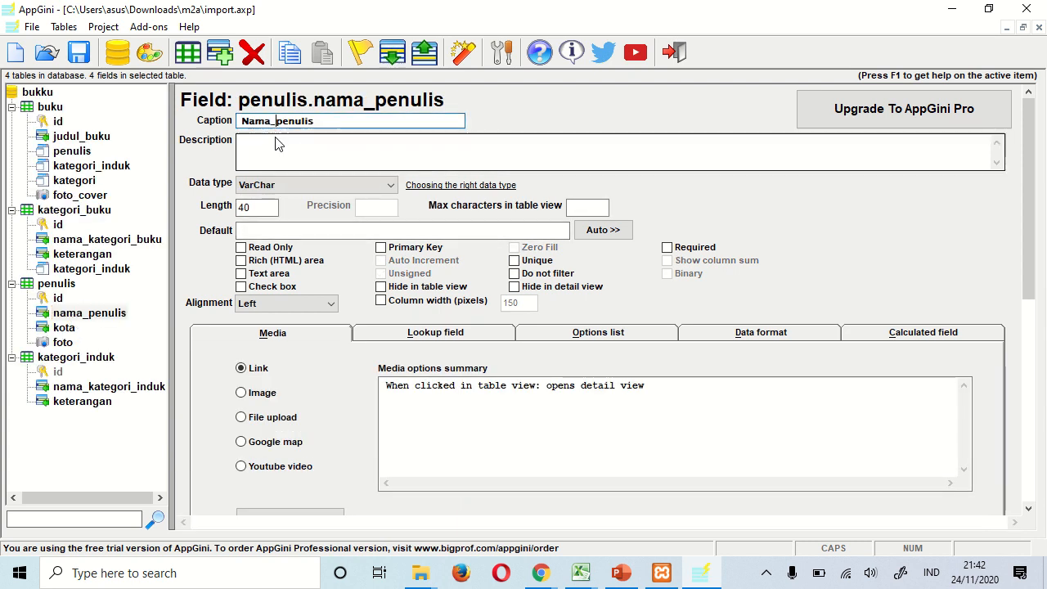
{"action": "key", "text": "BackSpace"}
- Check the kategori_induk table's fields and start regenerating the application
{"action": "left_click", "coordinate": [104, 361]}
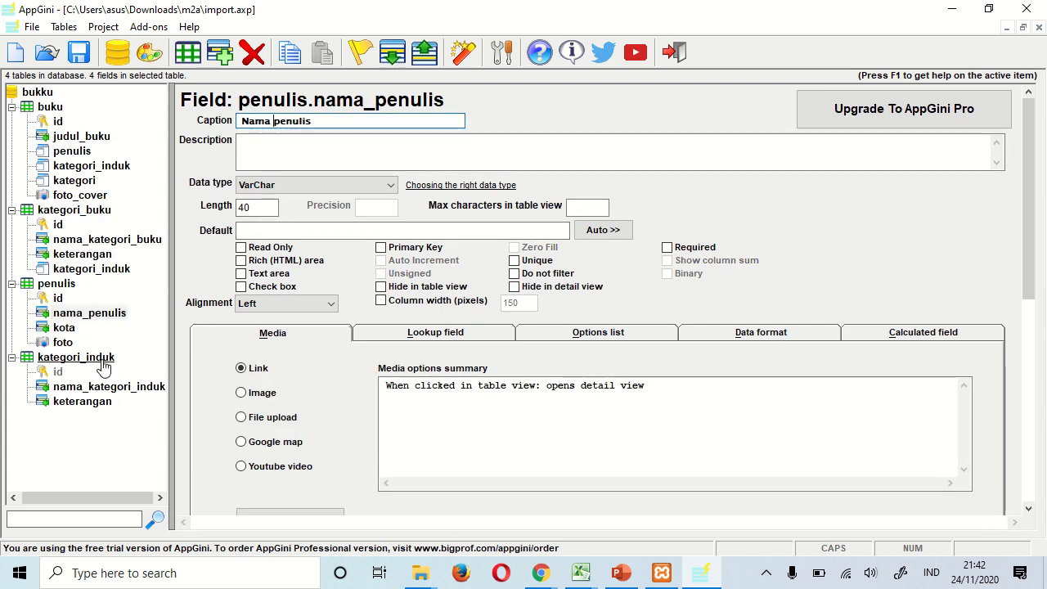
{"action": "left_click", "coordinate": [104, 387]}
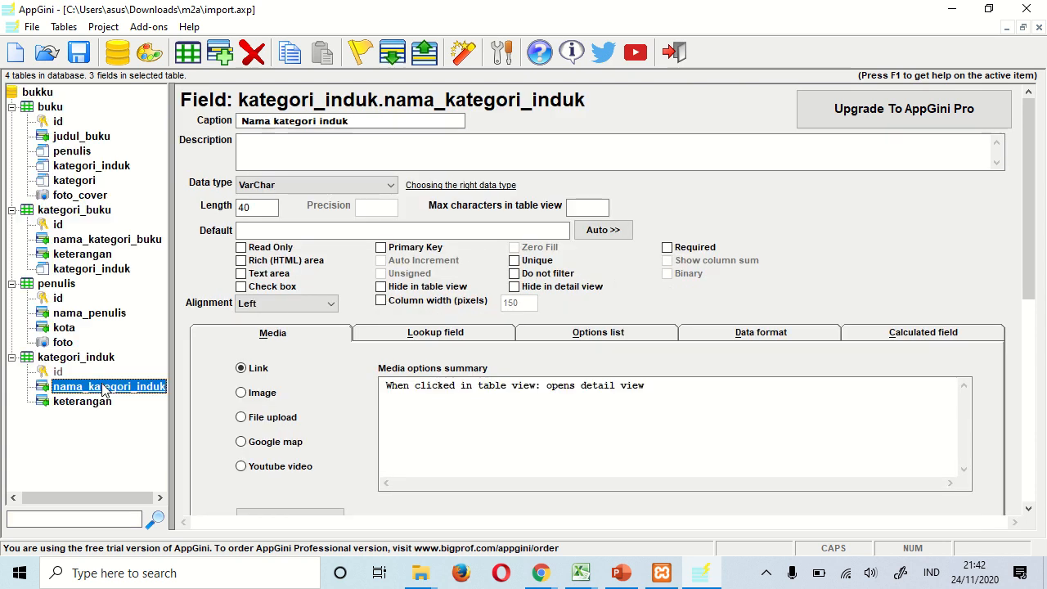
{"action": "left_click", "coordinate": [464, 52]}
- Regenerate into D:\XAMPP\htdocs\buku, overwriting all files, and return to the Bukku browser window
{"action": "left_click", "coordinate": [537, 333]}
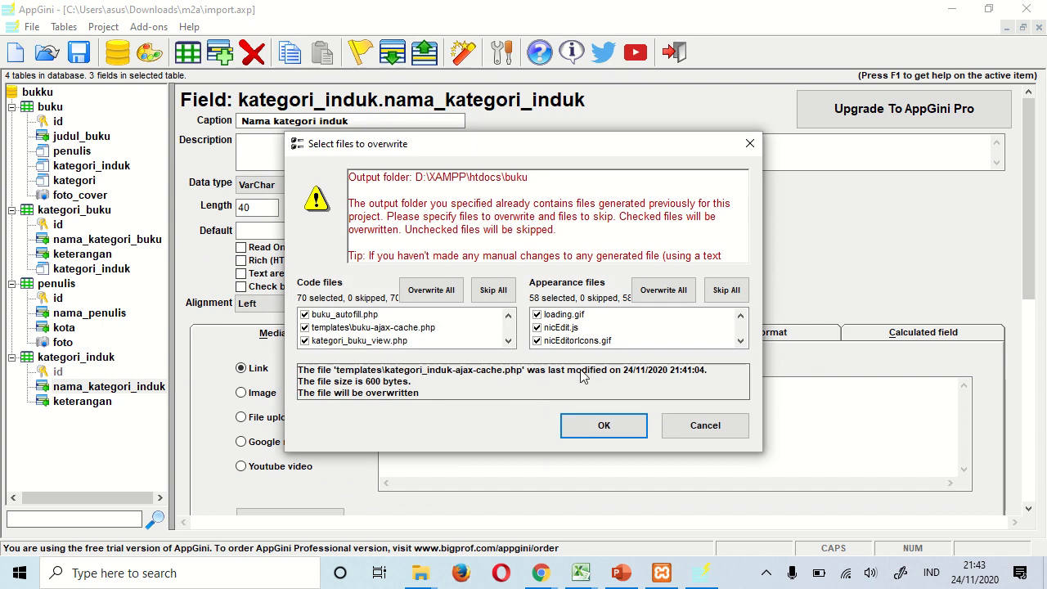
{"action": "left_click", "coordinate": [433, 292]}
{"action": "left_click", "coordinate": [661, 291]}
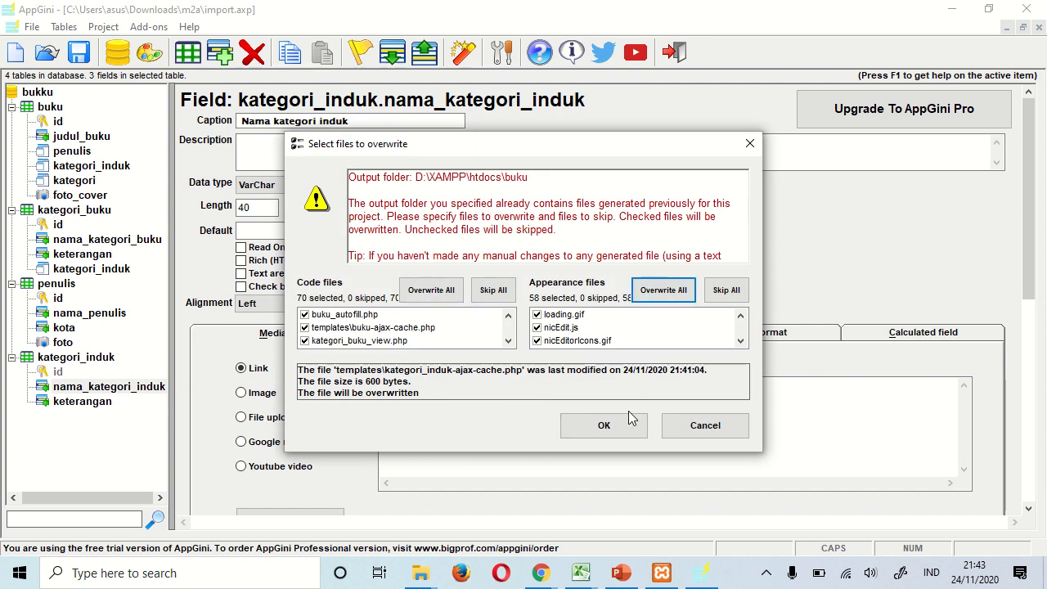
{"action": "left_click", "coordinate": [604, 425]}
{"action": "left_click", "coordinate": [541, 575]}
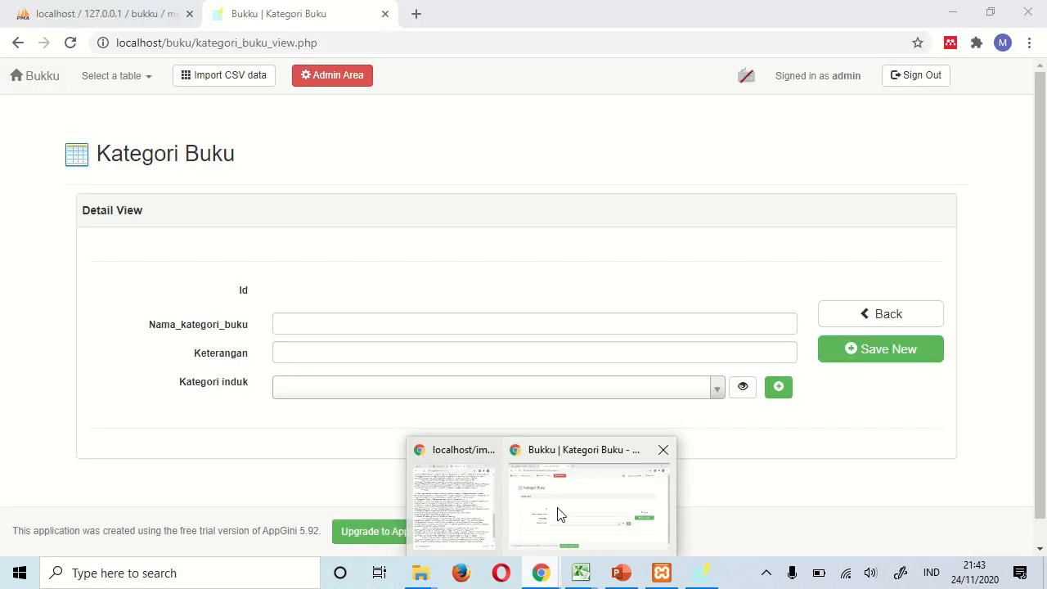
{"action": "left_click", "coordinate": [560, 514]}
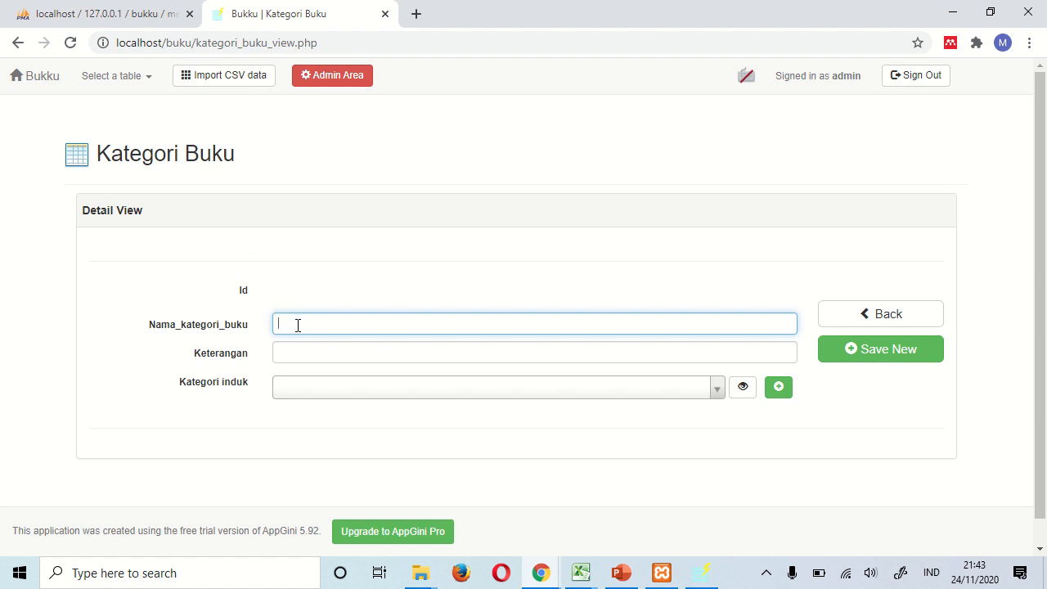
- Save book category 'Agama Hindu' under parent Agama and open another blank form
{"action": "type", "text": "Agama Hindu"}
{"action": "left_click", "coordinate": [340, 391]}
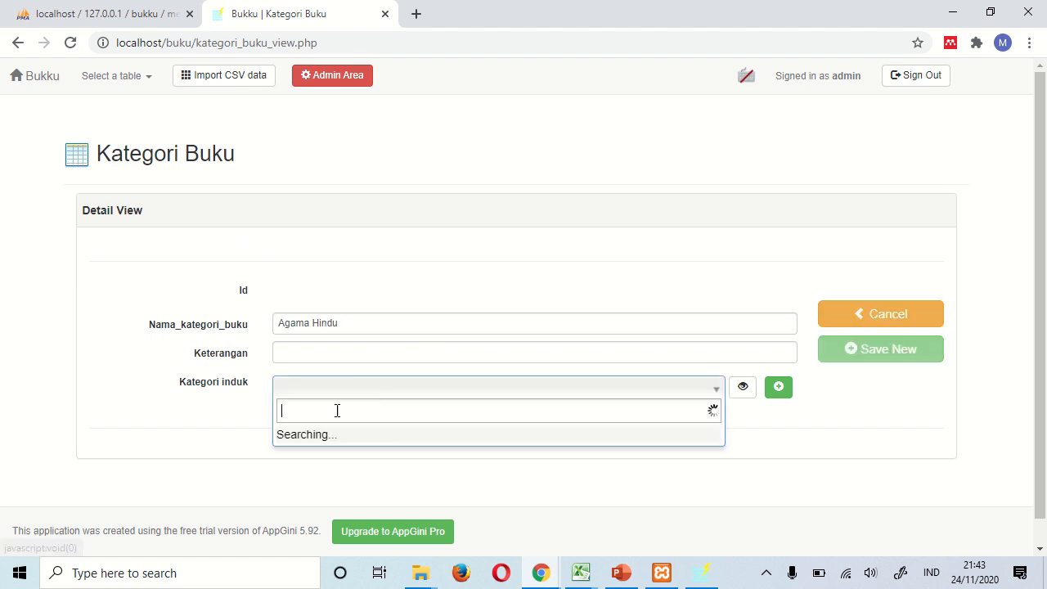
{"action": "left_click", "coordinate": [330, 431]}
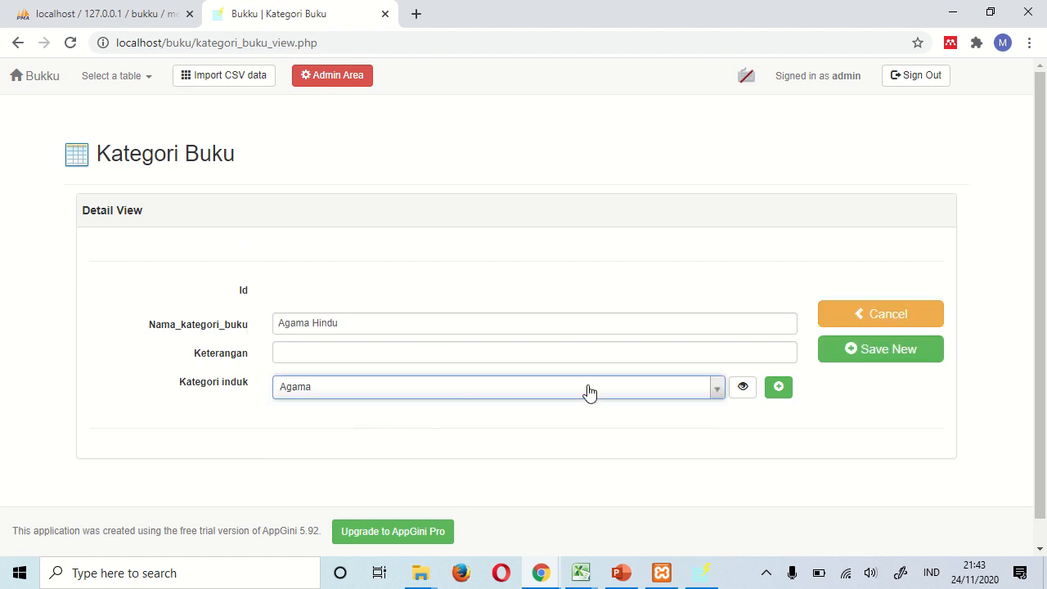
{"action": "left_click", "coordinate": [856, 359]}
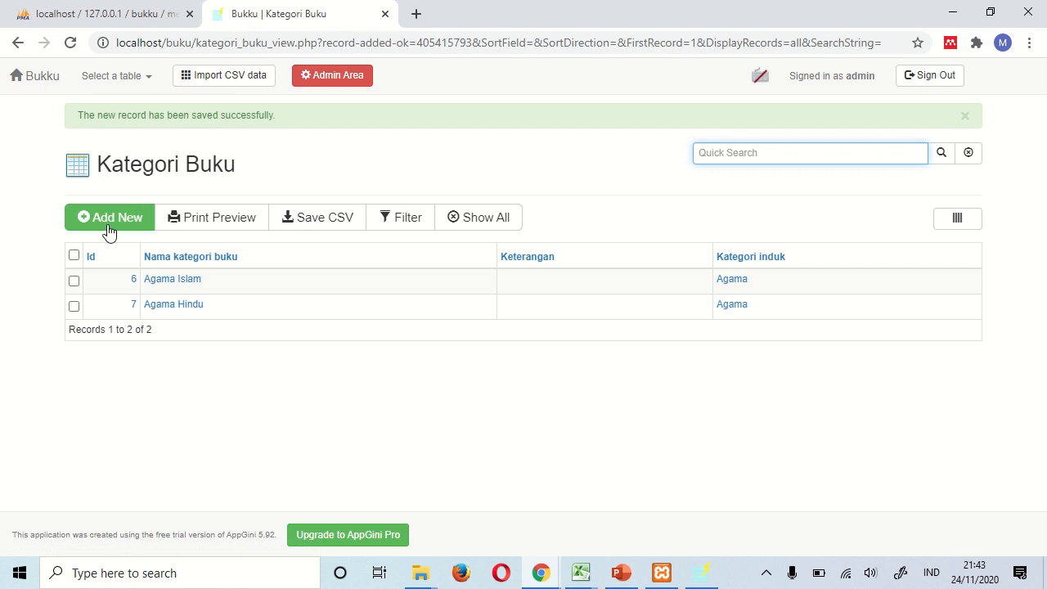
{"action": "left_click", "coordinate": [108, 222]}
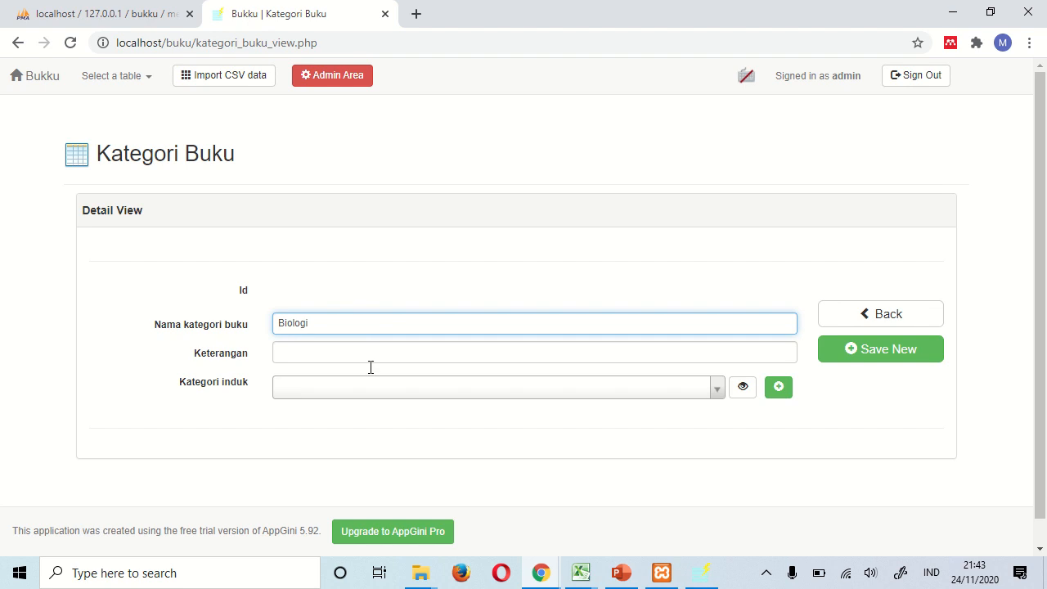
- Save categories Biologi and Fisika, both under parent category IPA
{"action": "left_click", "coordinate": [369, 393]}
{"action": "left_click", "coordinate": [363, 448]}
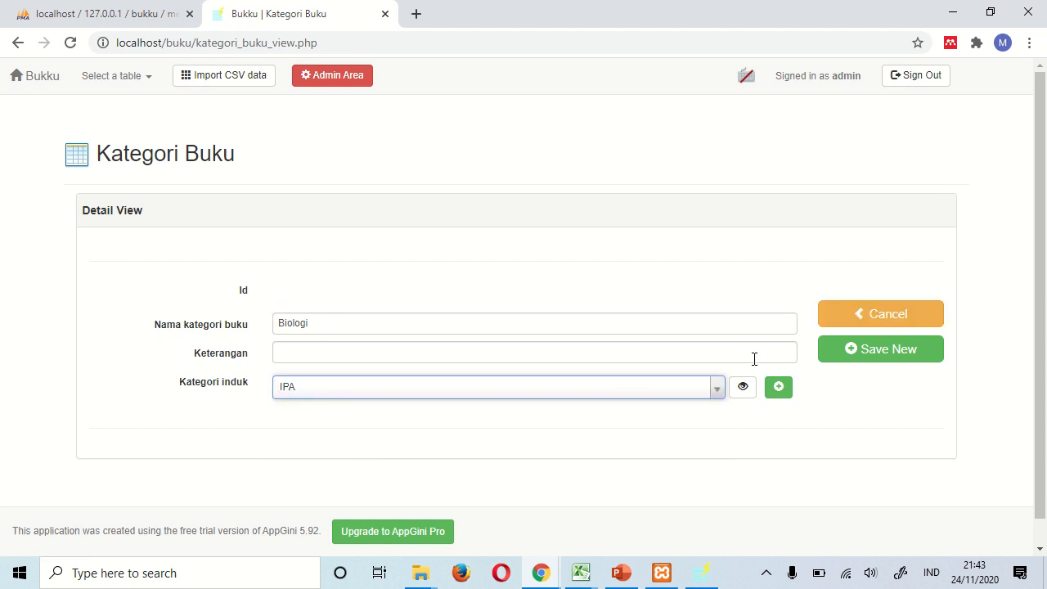
{"action": "left_click", "coordinate": [865, 350]}
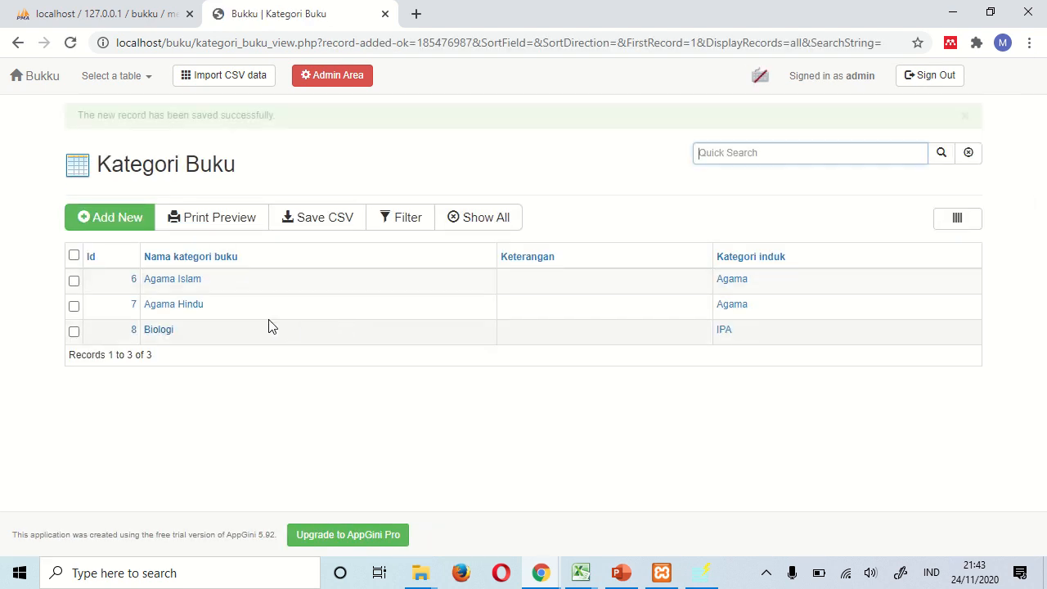
{"action": "left_click", "coordinate": [124, 217]}
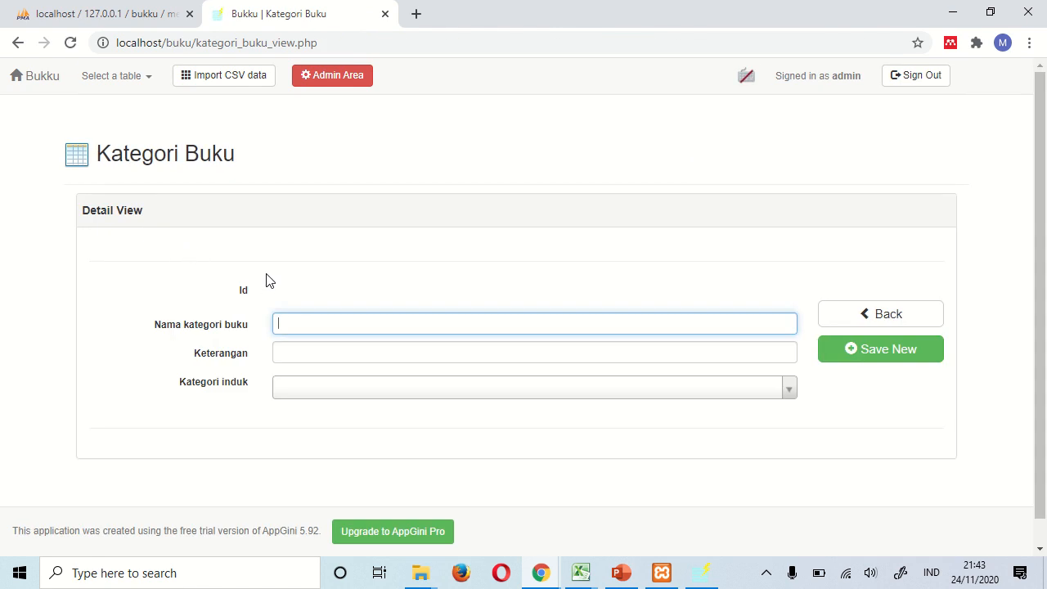
{"action": "type", "text": "Fisika"}
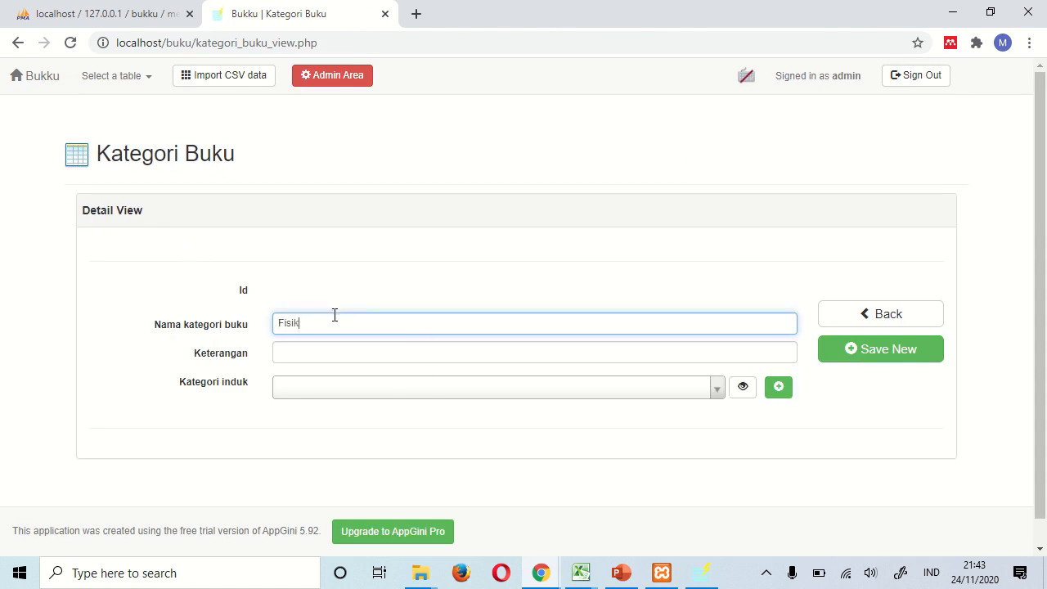
{"action": "key", "text": "Tab"}
{"action": "key", "text": "Tab"}
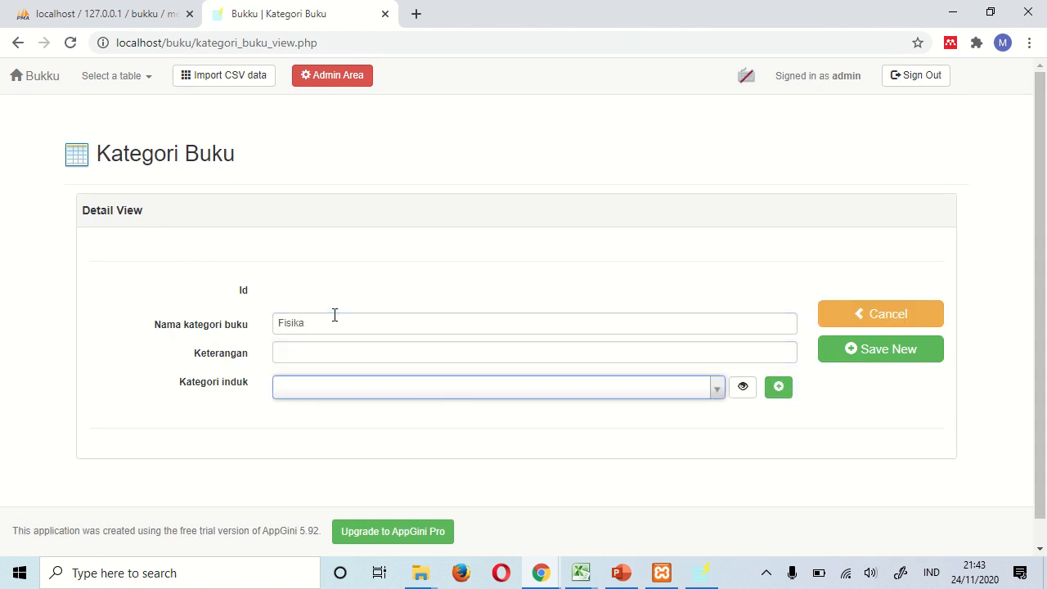
{"action": "type", "text": "i"}
{"action": "key", "text": "Down"}
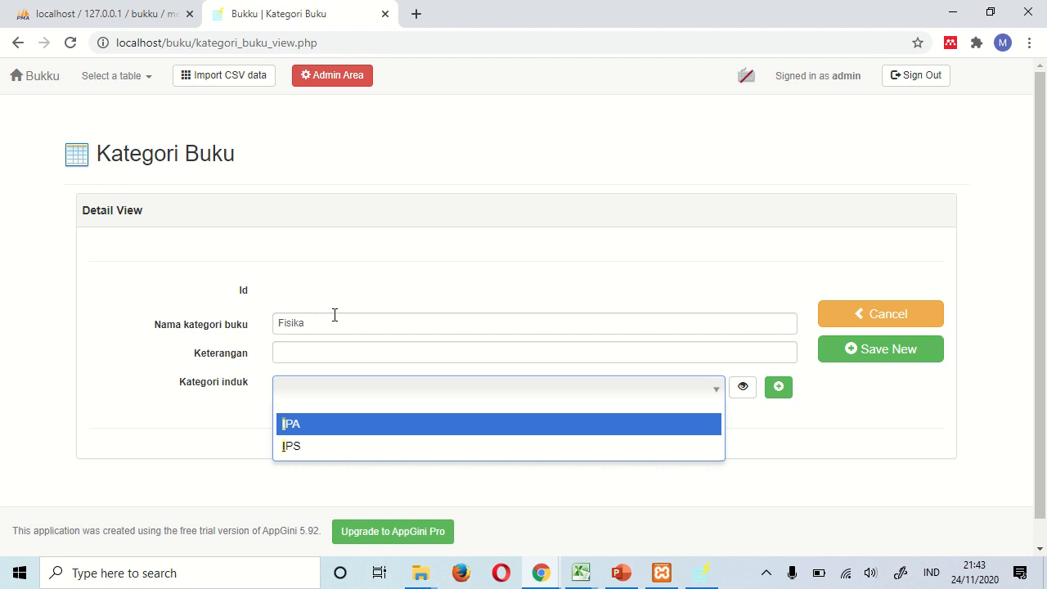
{"action": "key", "text": "Return"}
{"action": "left_click", "coordinate": [865, 351]}
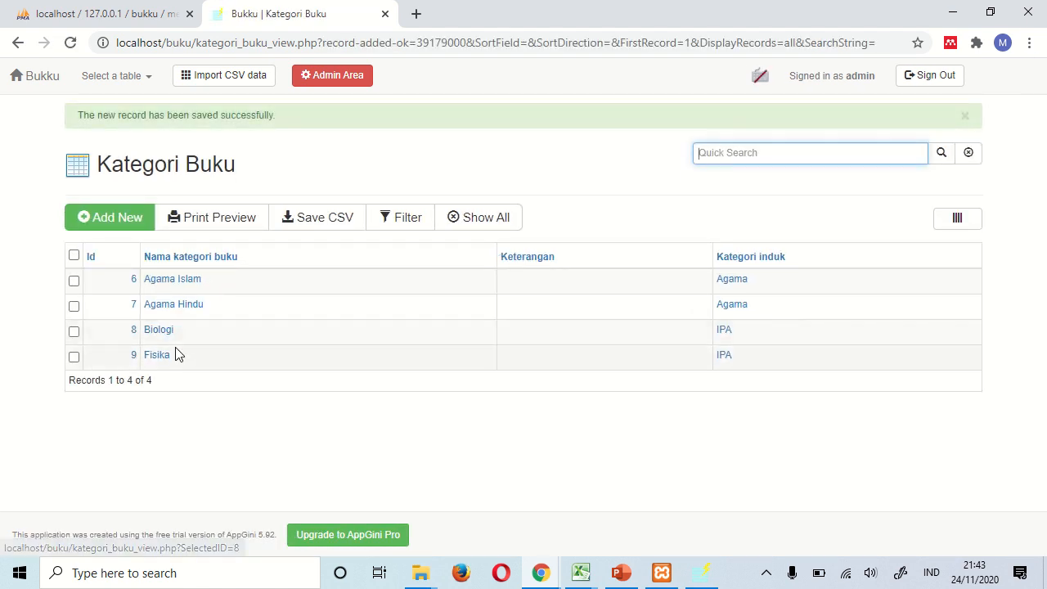
- Save categories Geografi and Sosiologi, both under parent category IPS
{"action": "left_click", "coordinate": [122, 225]}
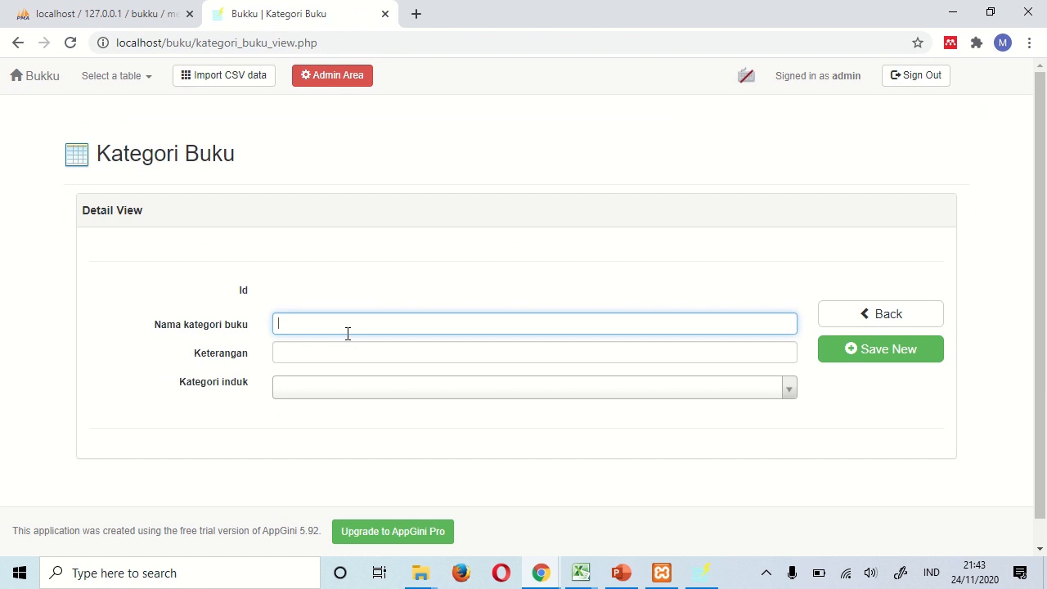
{"action": "type", "text": "Geogra"}
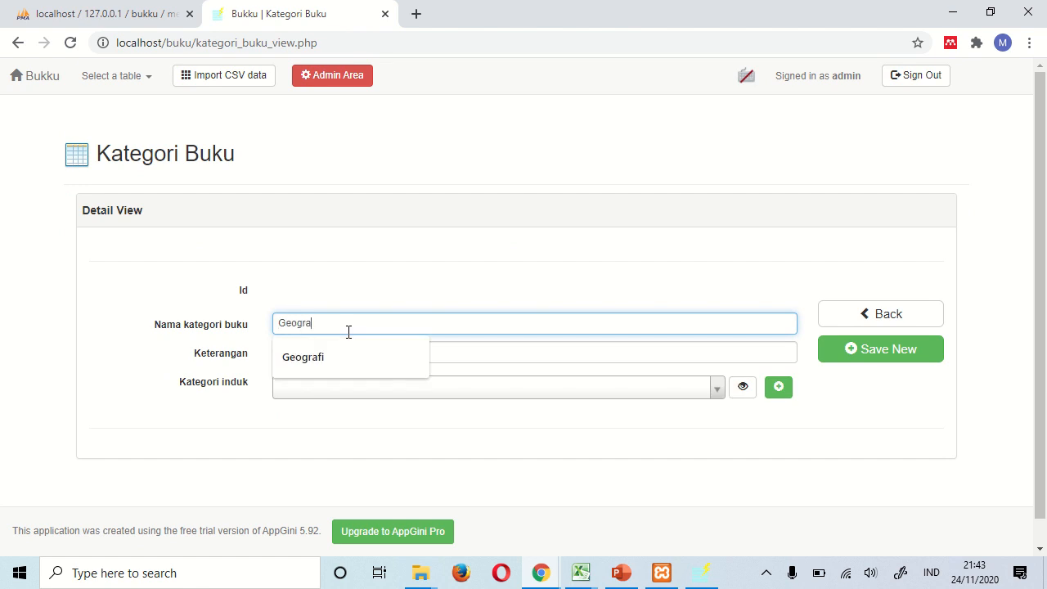
{"action": "type", "text": "fi"}
{"action": "key", "text": "Tab"}
{"action": "key", "text": "Tab"}
{"action": "type", "text": "i"}
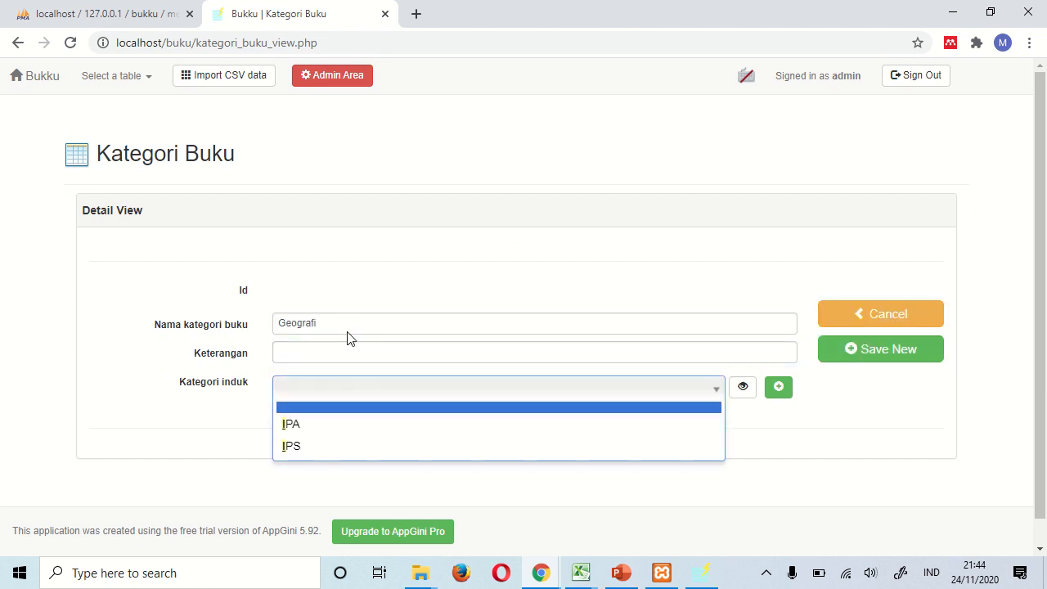
{"action": "left_click", "coordinate": [305, 445]}
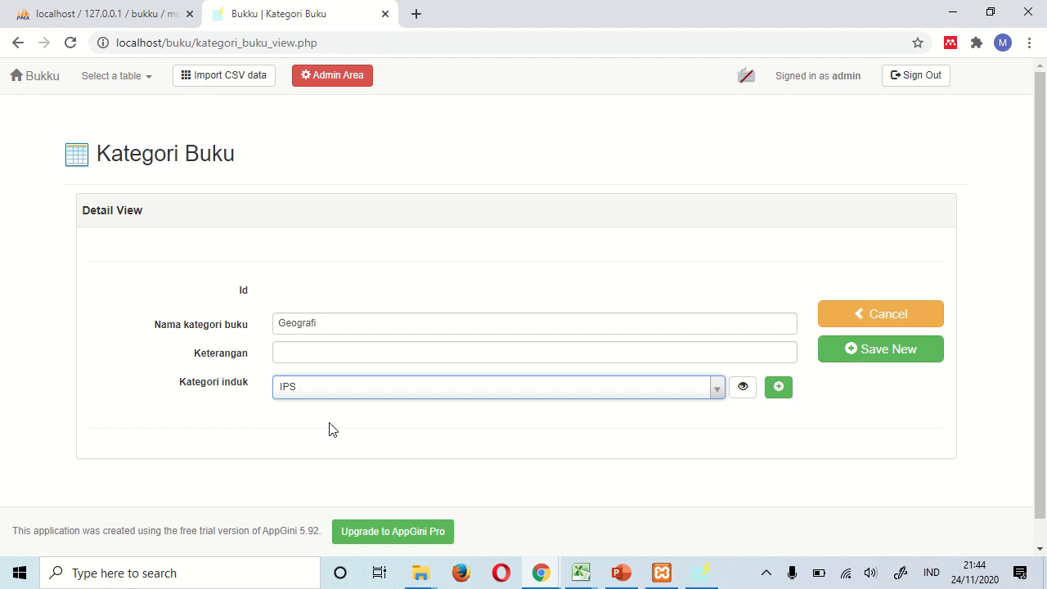
{"action": "left_click", "coordinate": [846, 348]}
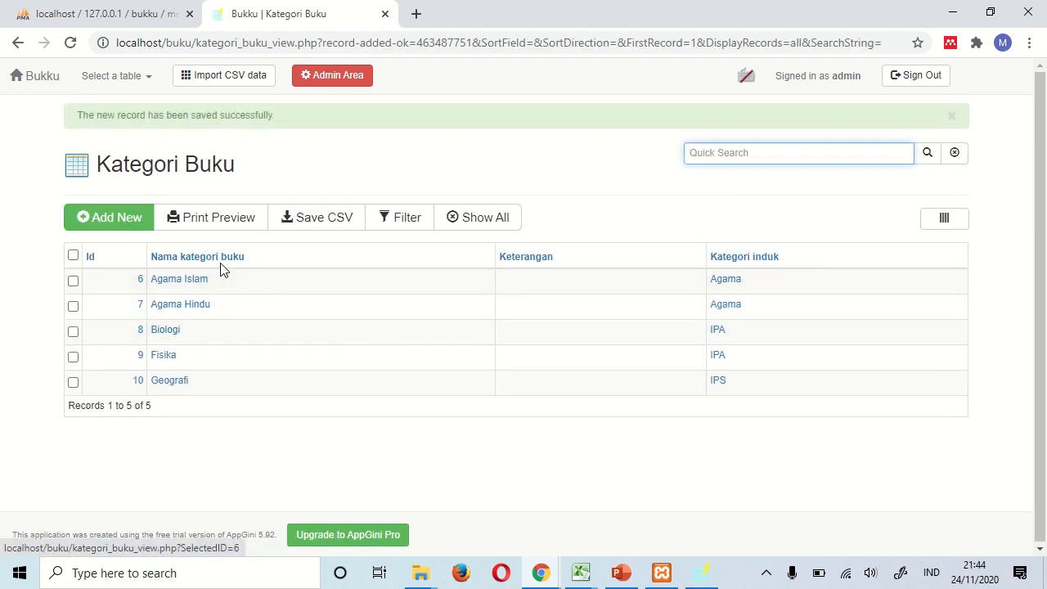
{"action": "left_click", "coordinate": [133, 223]}
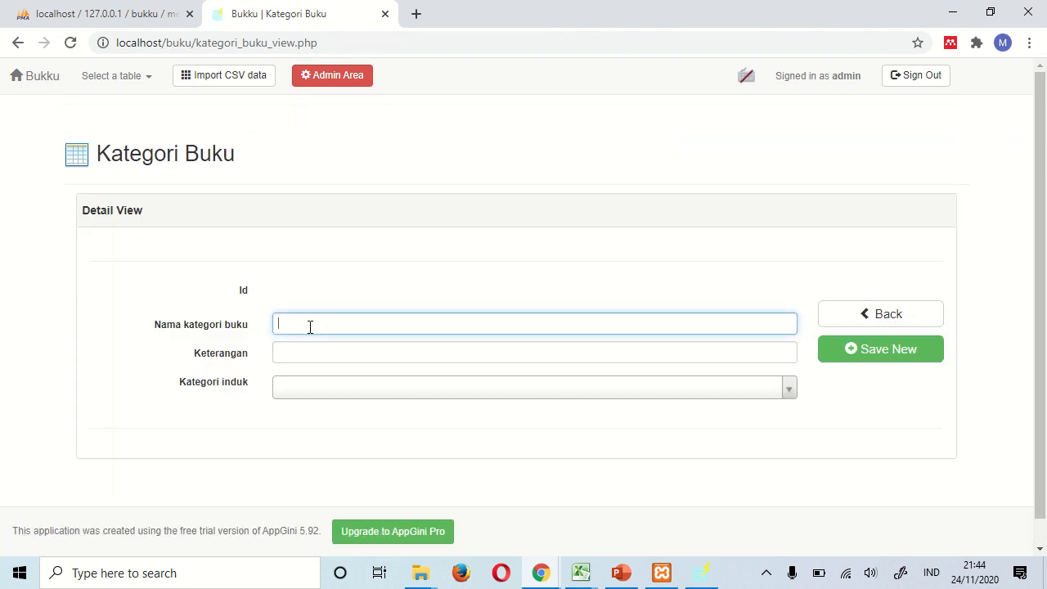
{"action": "type", "text": "so"}
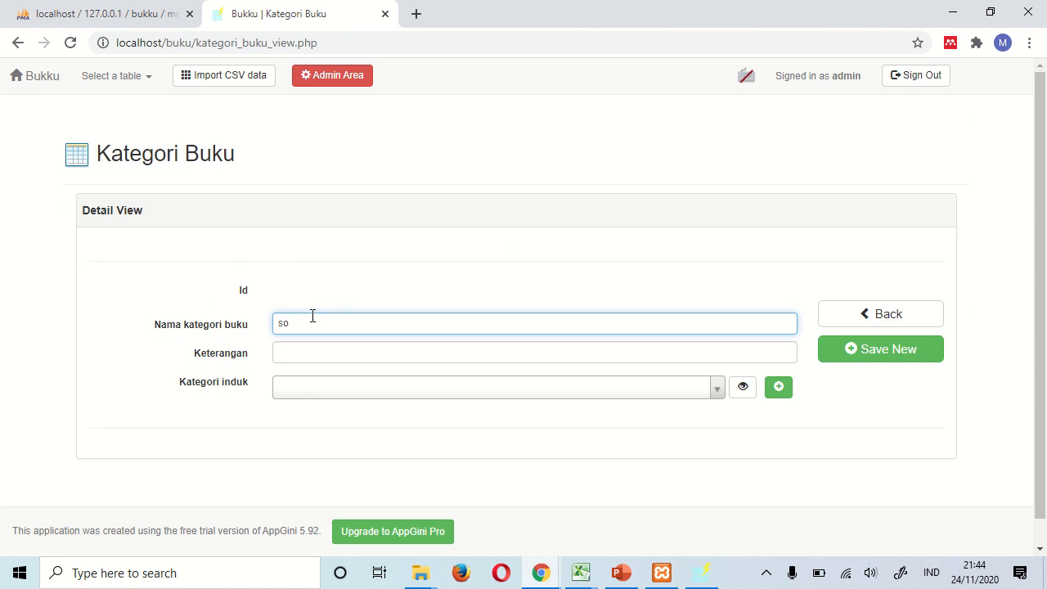
{"action": "key", "text": "BackSpace"}
{"action": "key", "text": "BackSpace"}
{"action": "key", "text": "Tab"}
{"action": "key", "text": "Tab"}
{"action": "key", "text": "Down"}
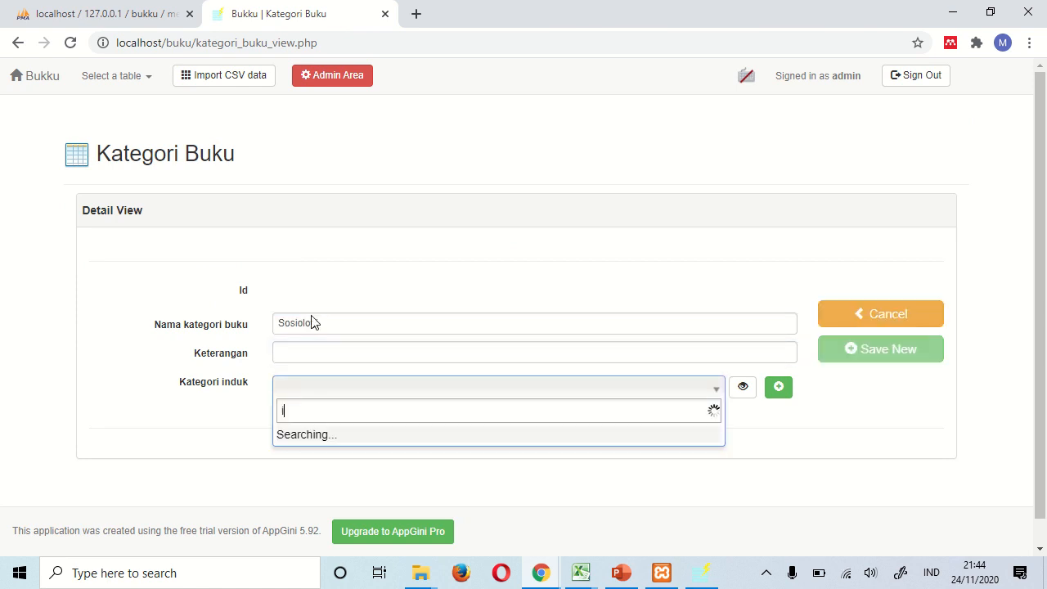
{"action": "key", "text": "Down"}
{"action": "key", "text": "Down"}
{"action": "key", "text": "Return"}
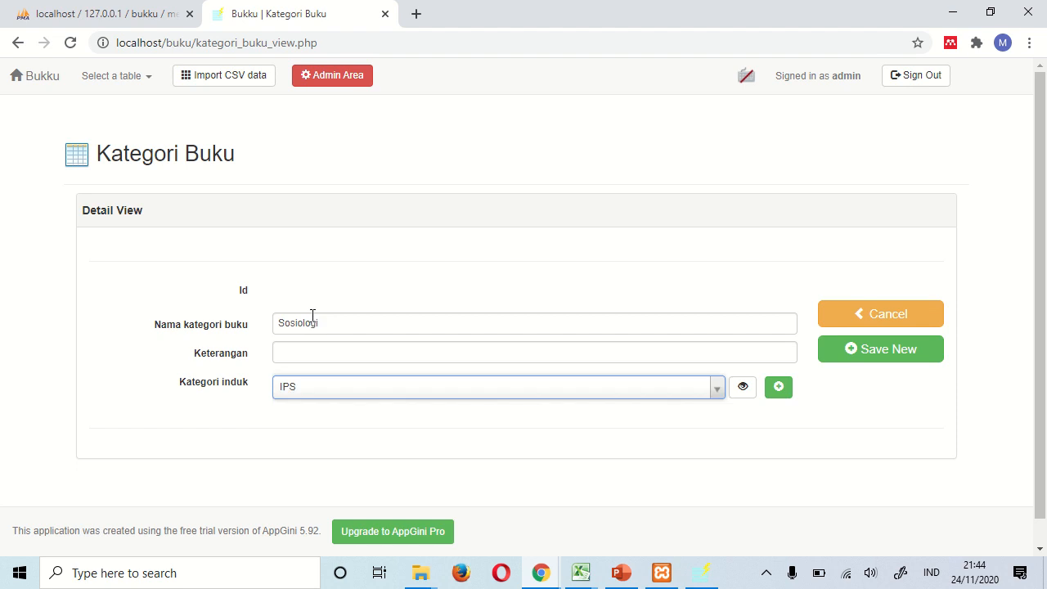
{"action": "left_click", "coordinate": [832, 358]}
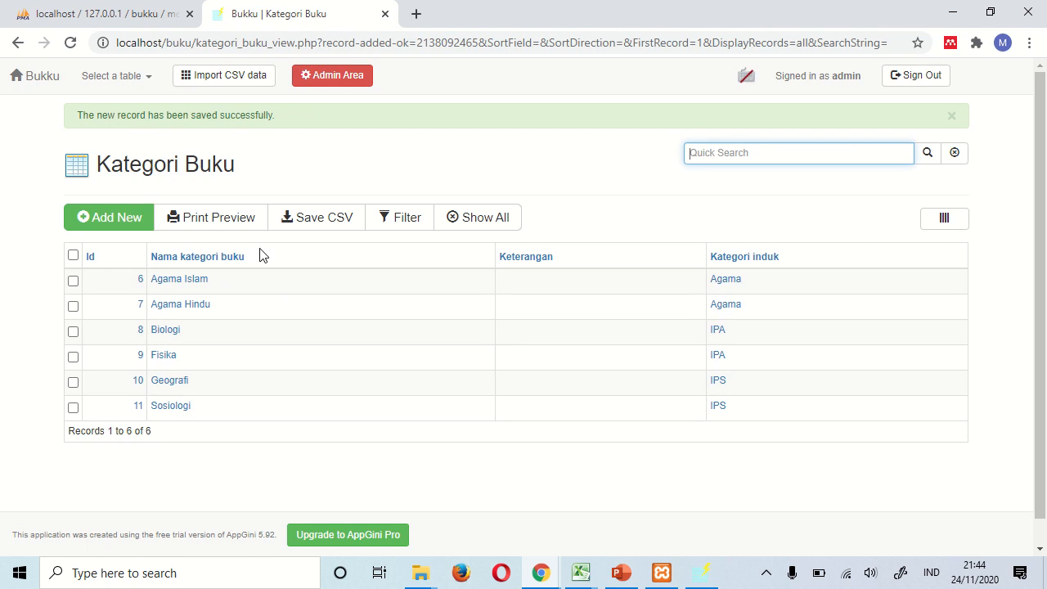
- Switch from the Penulis table to the empty Buku table and start a new book record
{"action": "left_click", "coordinate": [130, 81]}
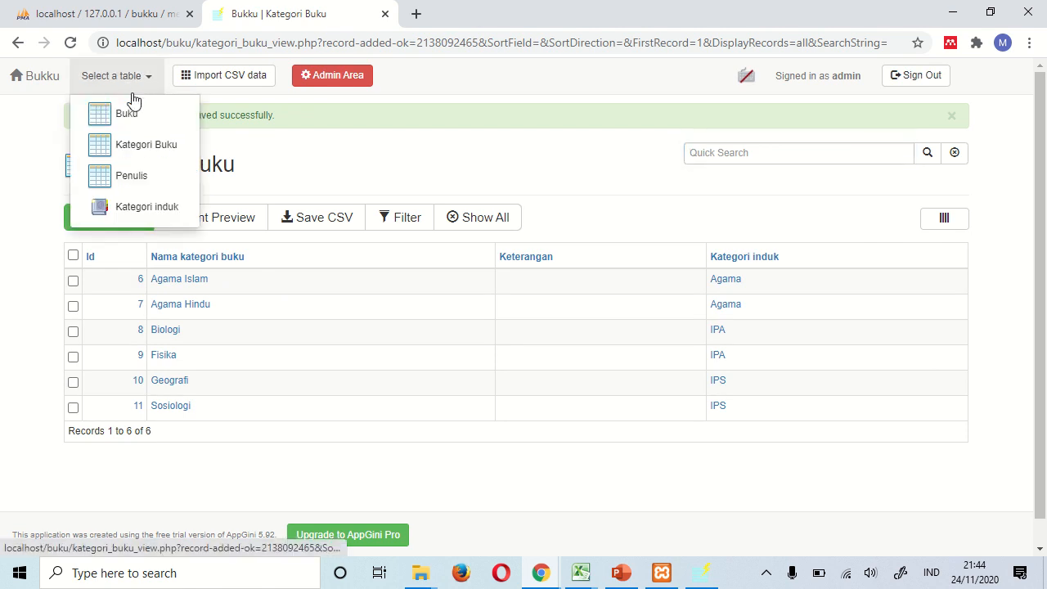
{"action": "left_click", "coordinate": [142, 178]}
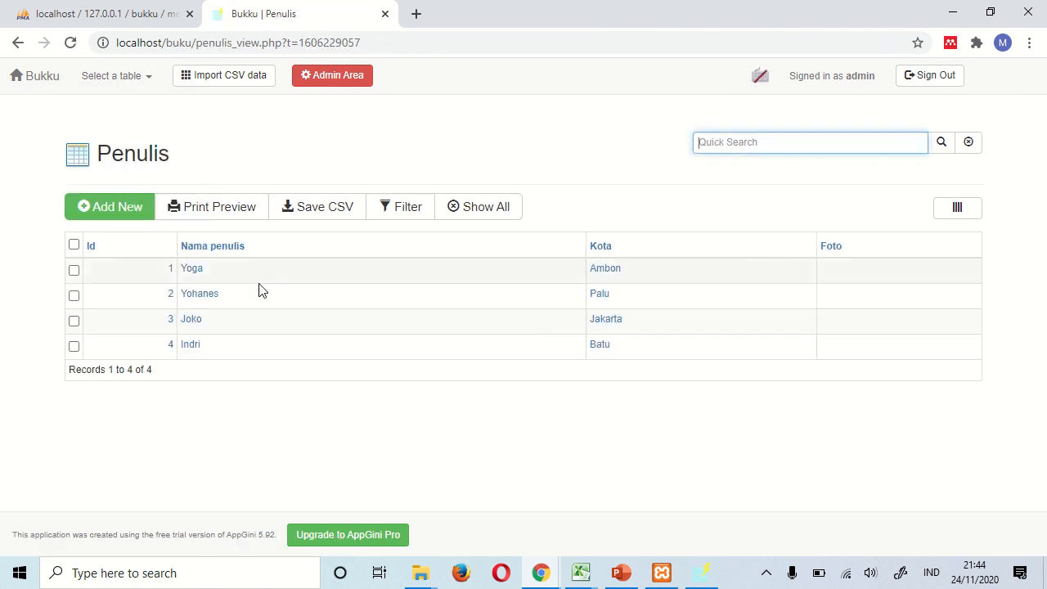
{"action": "left_click", "coordinate": [121, 86]}
{"action": "left_click", "coordinate": [123, 117]}
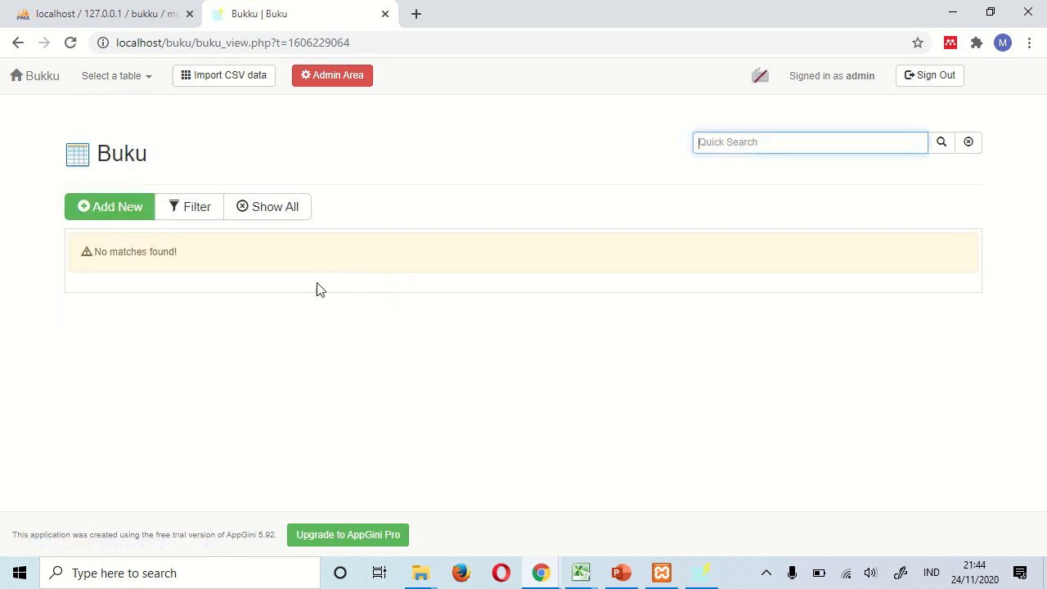
{"action": "left_click", "coordinate": [112, 208]}
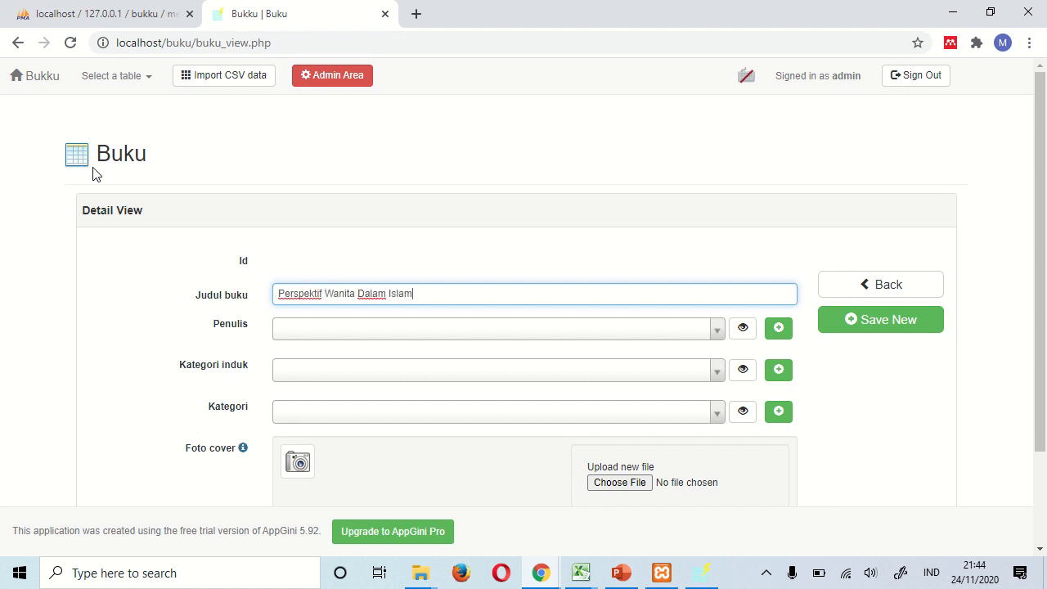
- Pick the existing author and preview the categories offered under Agama and IPA
{"action": "left_click", "coordinate": [319, 328]}
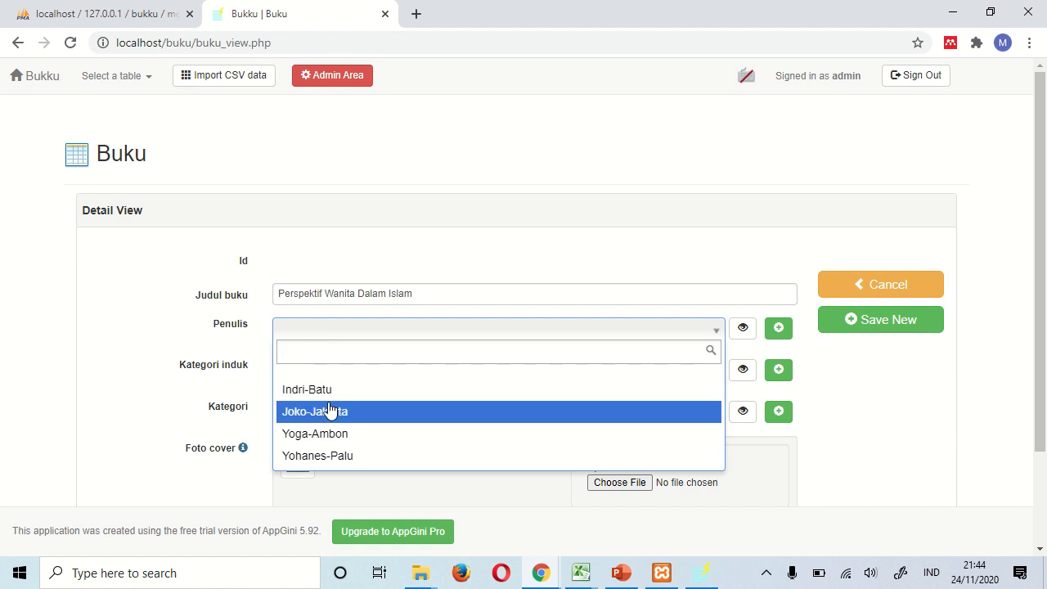
{"action": "left_click", "coordinate": [382, 411]}
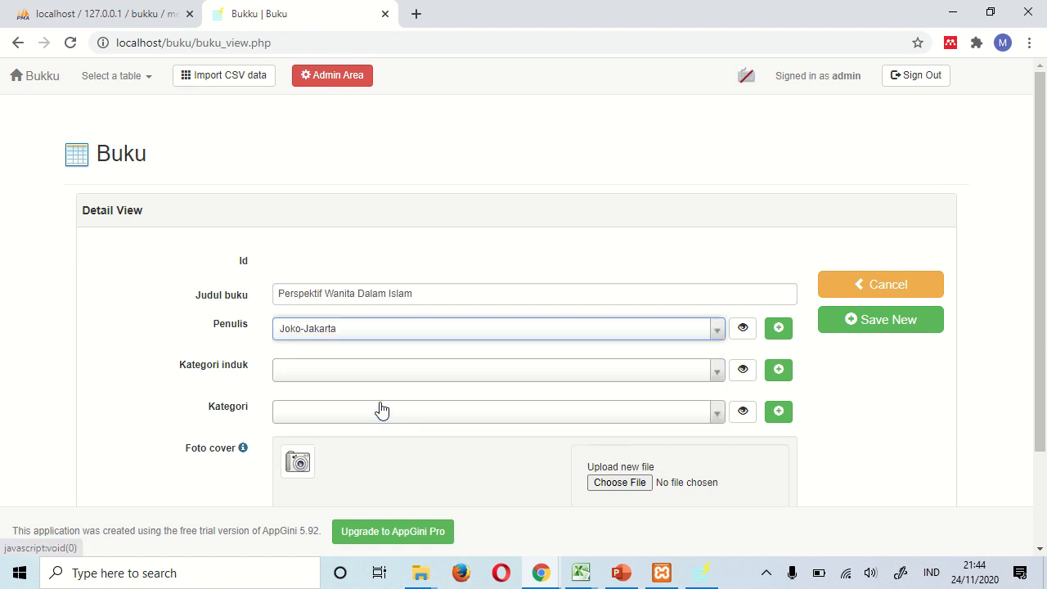
{"action": "left_click", "coordinate": [322, 374]}
{"action": "left_click", "coordinate": [326, 404]}
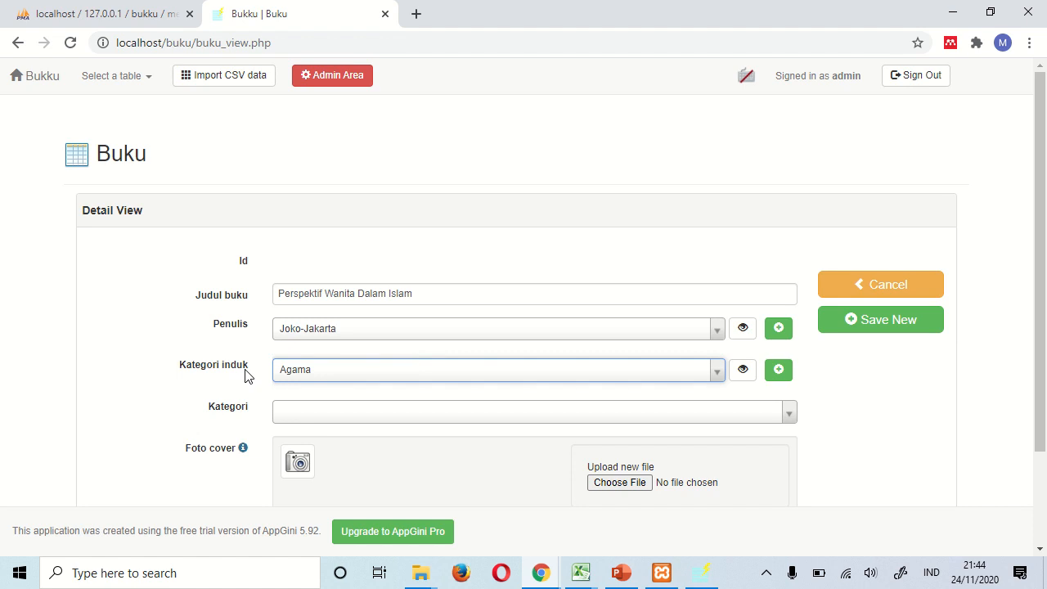
{"action": "left_click", "coordinate": [339, 414]}
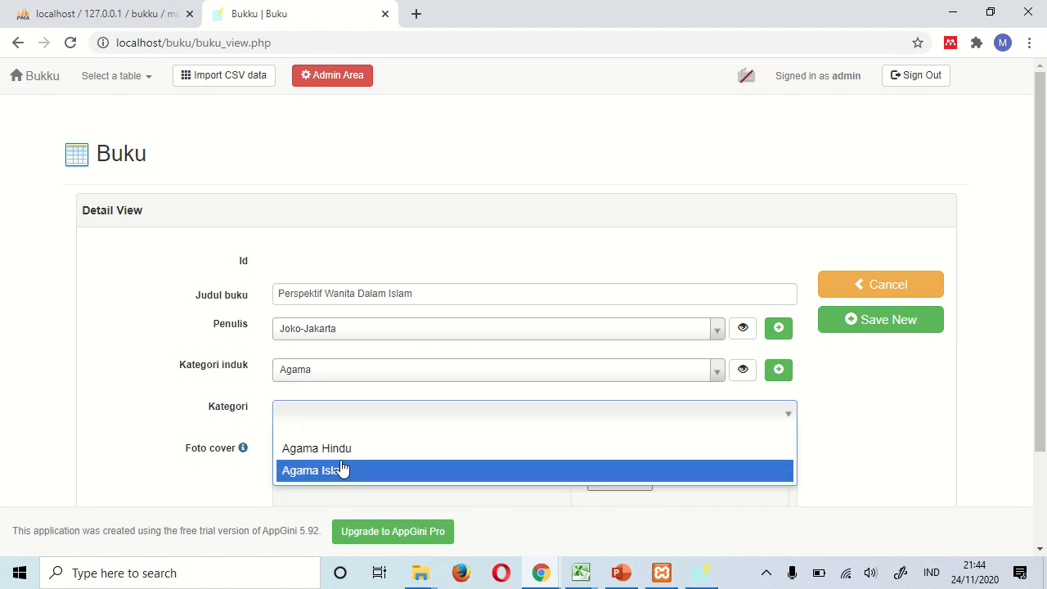
{"action": "left_click", "coordinate": [339, 375]}
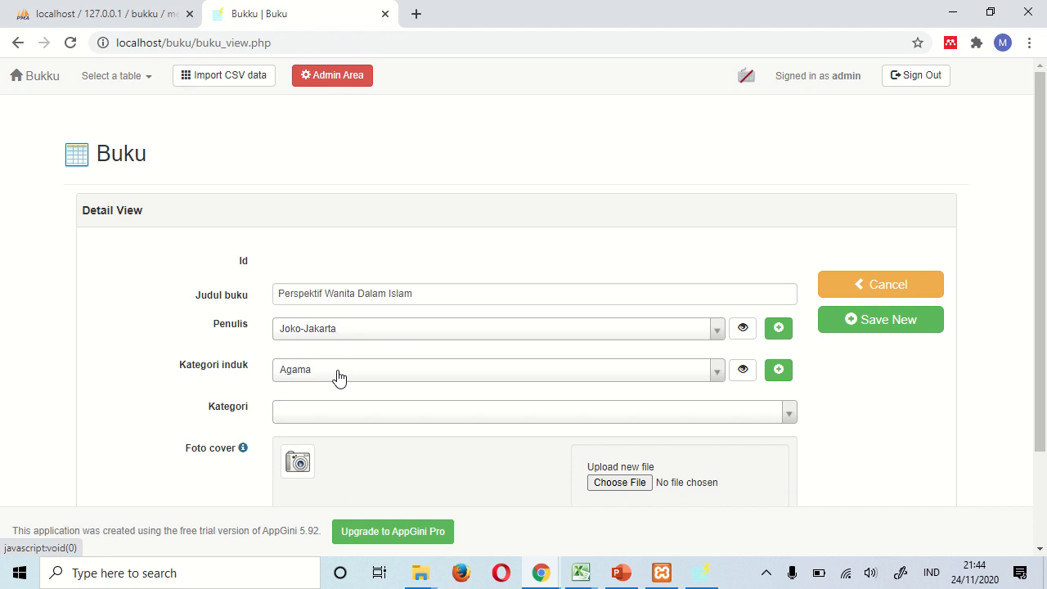
{"action": "left_click", "coordinate": [338, 375]}
{"action": "left_click", "coordinate": [334, 434]}
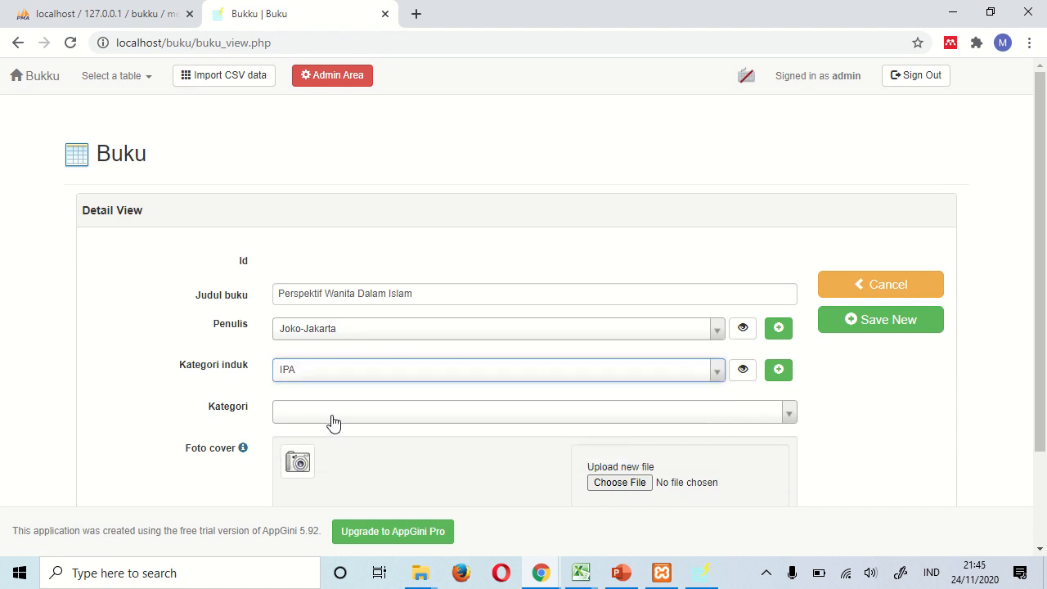
{"action": "left_click", "coordinate": [357, 417]}
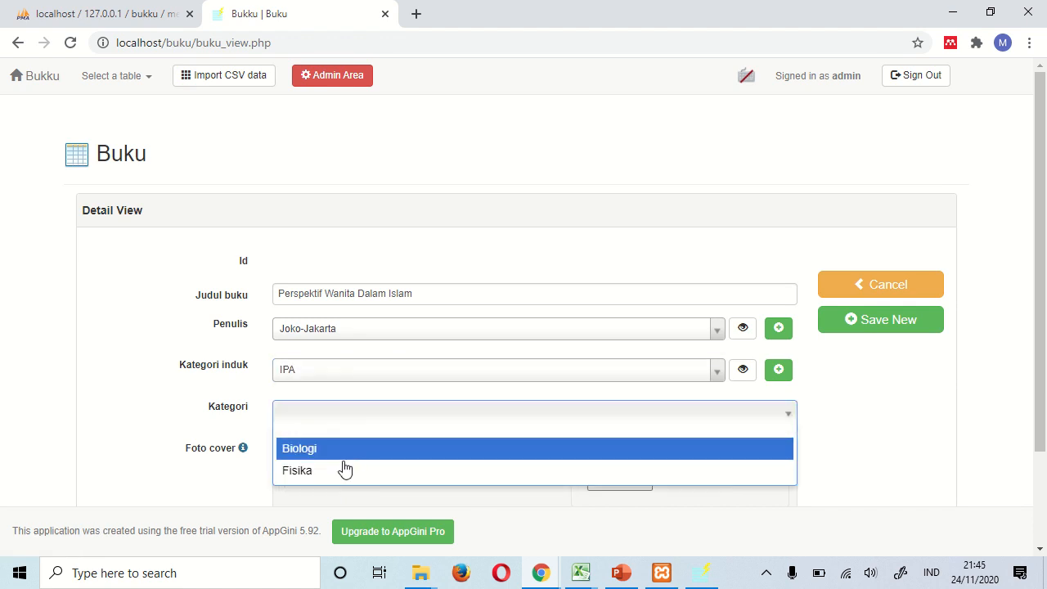
{"action": "left_click", "coordinate": [155, 390]}
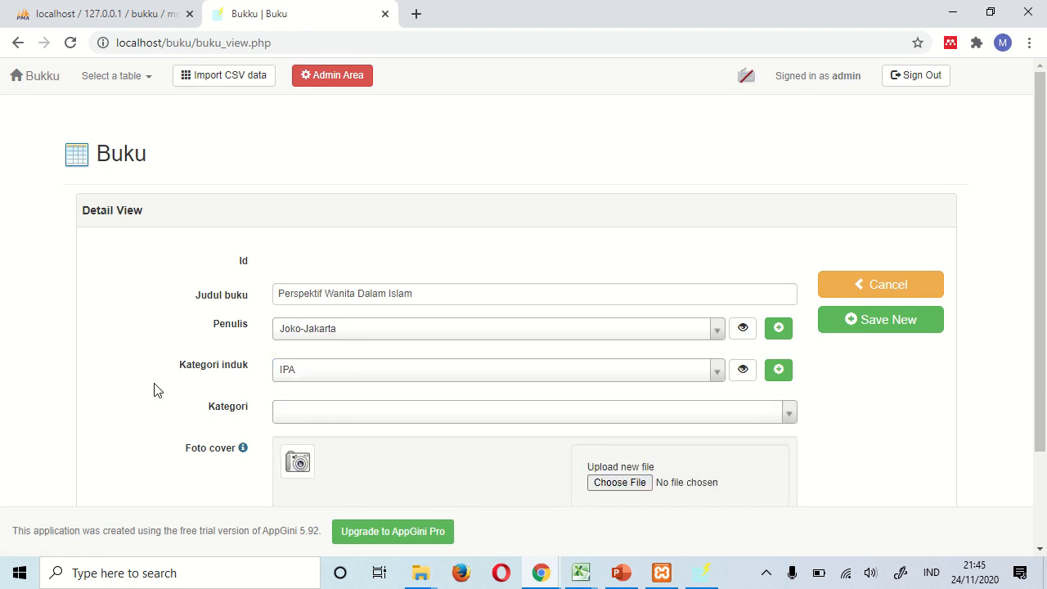
- Set the book's parent category to Agama and its category to Agama Hindu
{"action": "left_click", "coordinate": [327, 376]}
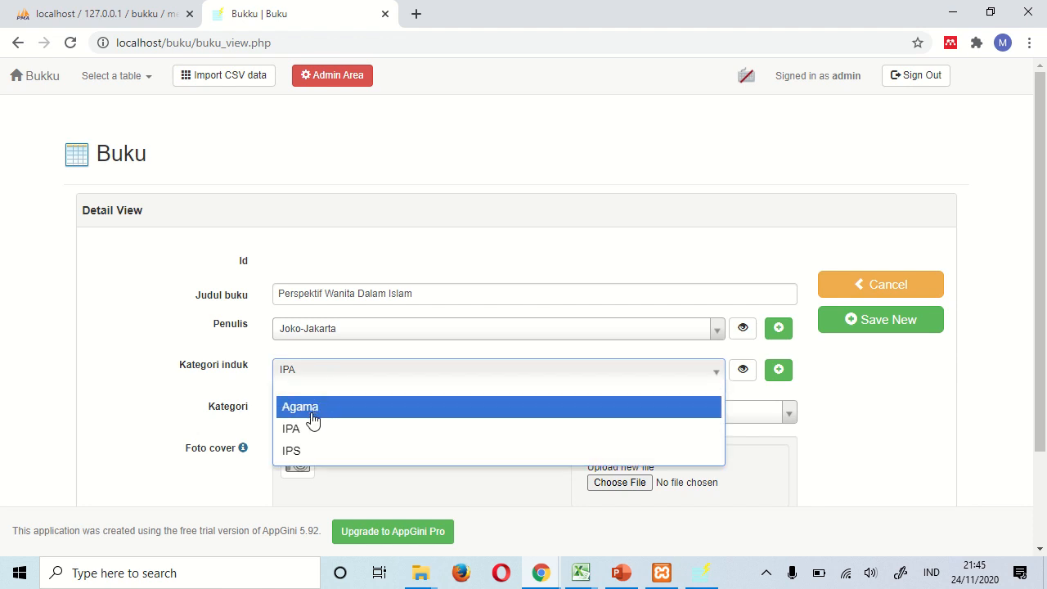
{"action": "left_click", "coordinate": [307, 419]}
{"action": "left_click", "coordinate": [303, 422]}
{"action": "left_click", "coordinate": [317, 449]}
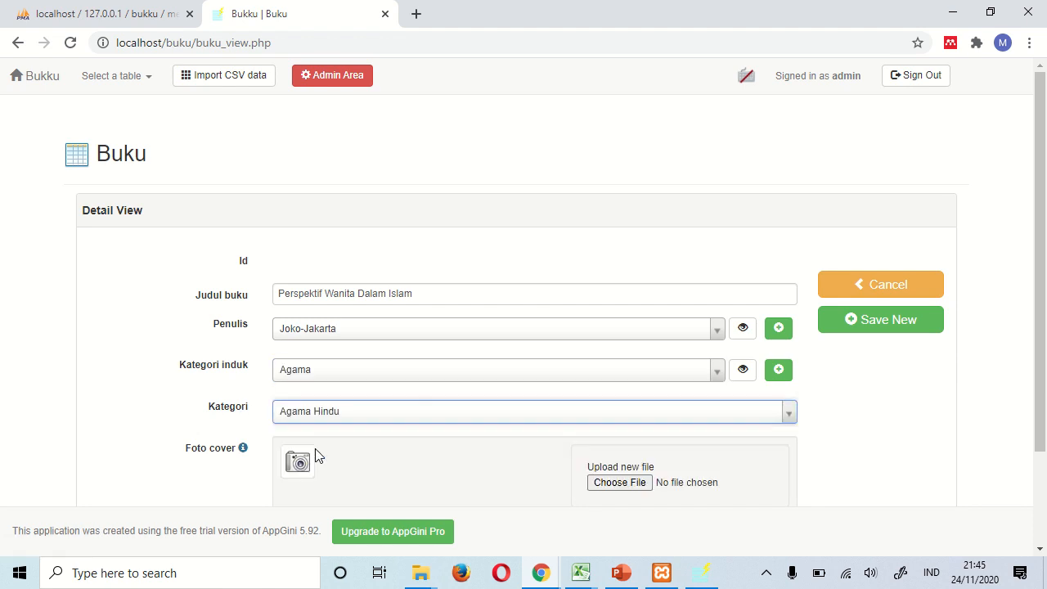
{"action": "scroll", "coordinate": [163, 415], "scroll_direction": "down", "scroll_amount": 2}
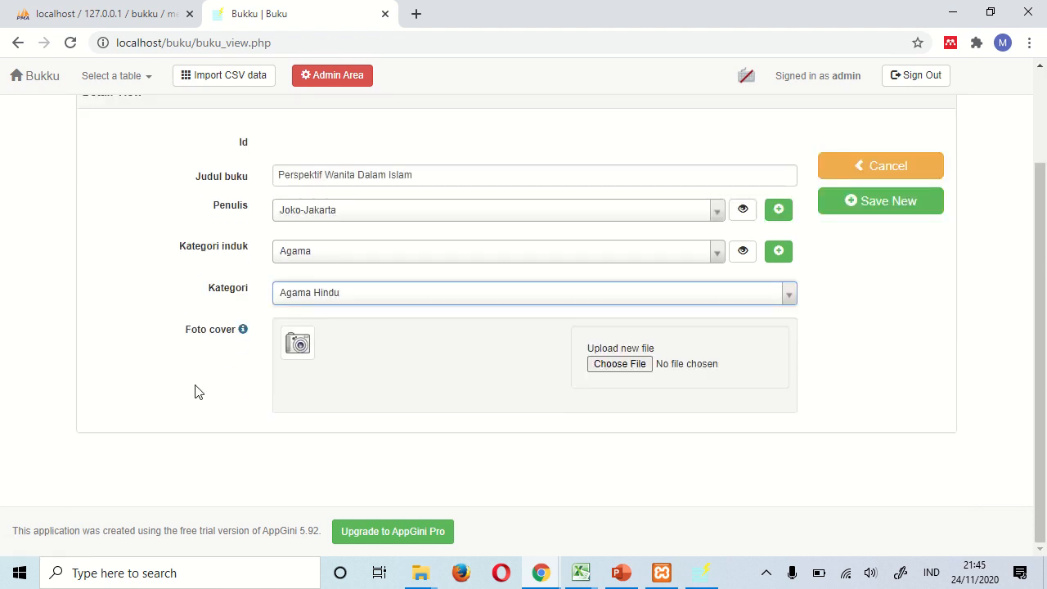
{"action": "scroll", "coordinate": [195, 391], "scroll_direction": "up", "scroll_amount": 2}
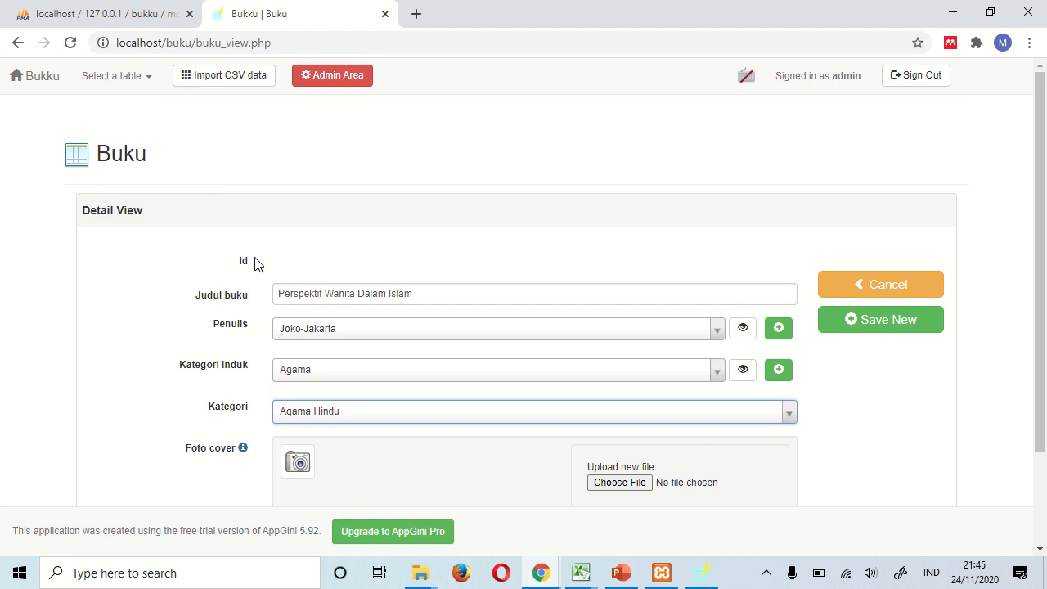
{"action": "scroll", "coordinate": [255, 262], "scroll_direction": "down", "scroll_amount": 2}
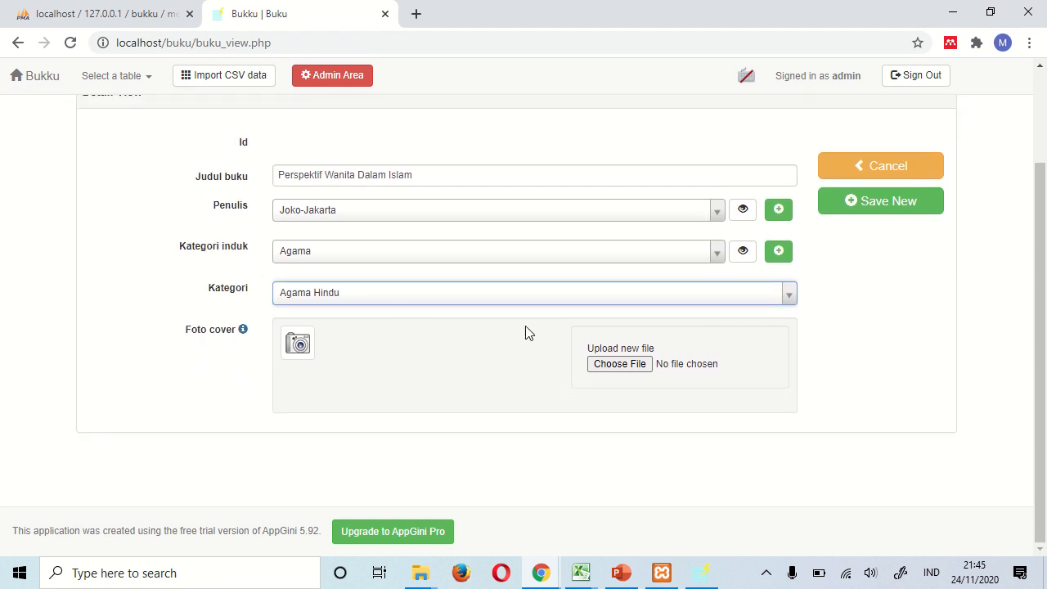
{"action": "left_click", "coordinate": [417, 14]}
- Search Google Images for 'cover wanita dalam islam'
{"action": "type", "text": "cover "}
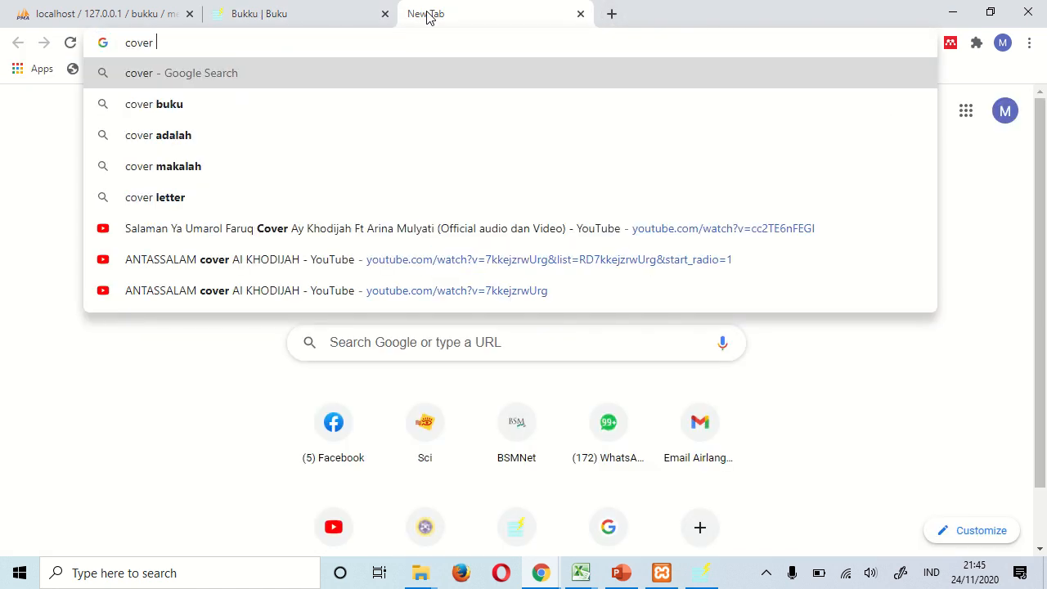
{"action": "type", "text": "wanita dalam aislam"}
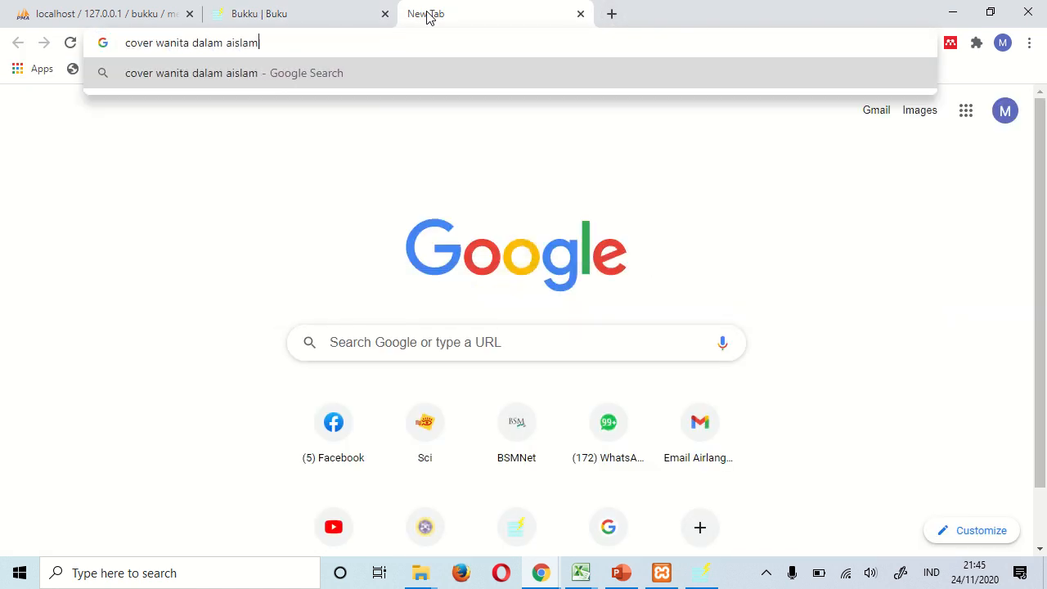
{"action": "key", "text": "BackSpace"}
{"action": "key", "text": "BackSpace"}
{"action": "key", "text": "BackSpace"}
{"action": "key", "text": "BackSpace"}
{"action": "key", "text": "BackSpace"}
{"action": "key", "text": "BackSpace"}
{"action": "type", "text": "s"}
{"action": "key", "text": "BackSpace"}
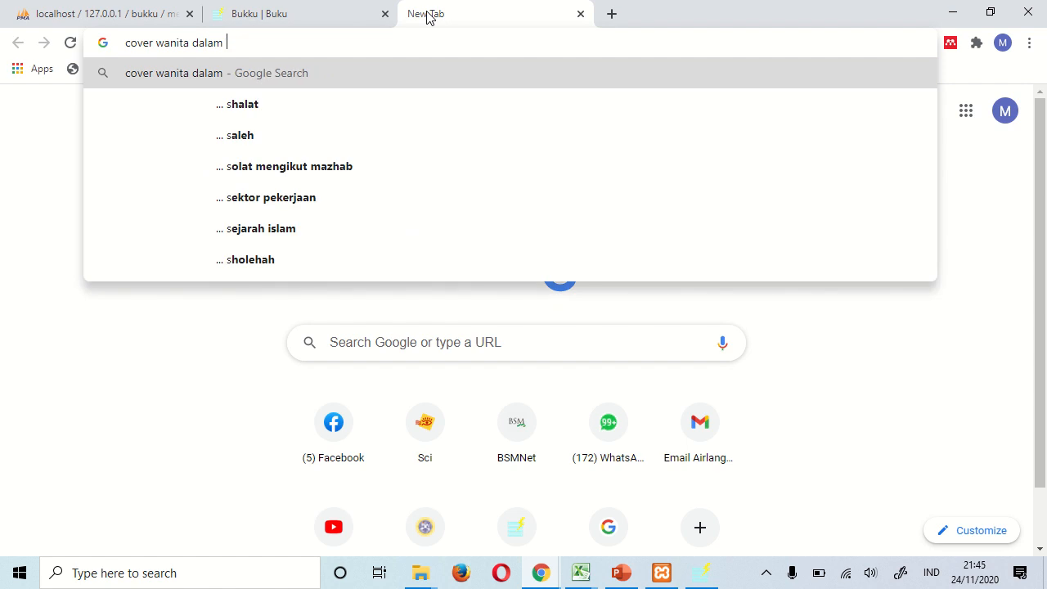
{"action": "type", "text": "islam"}
{"action": "key", "text": "Return"}
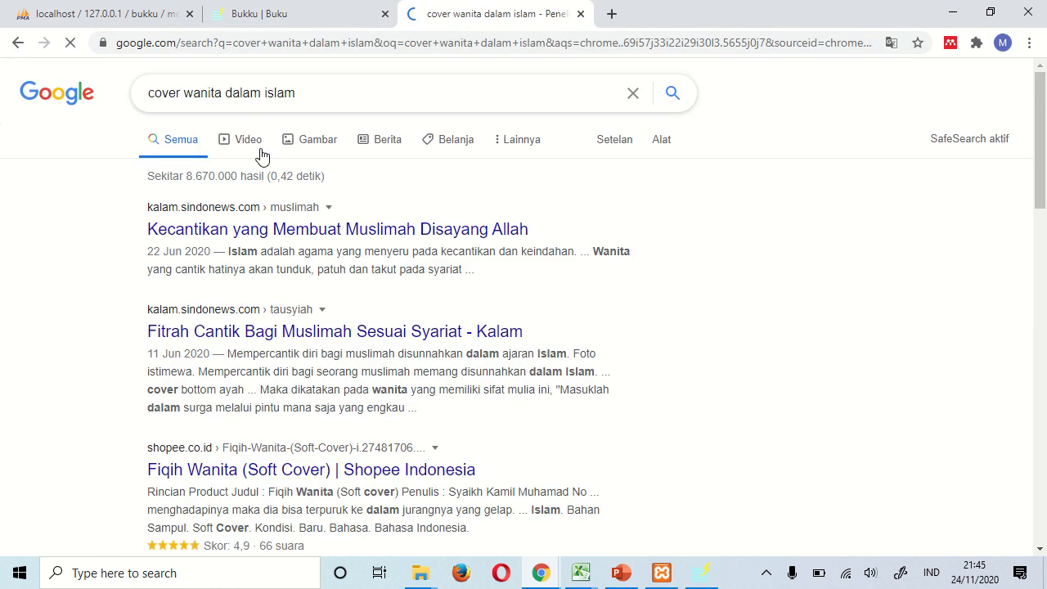
{"action": "left_click", "coordinate": [321, 140]}
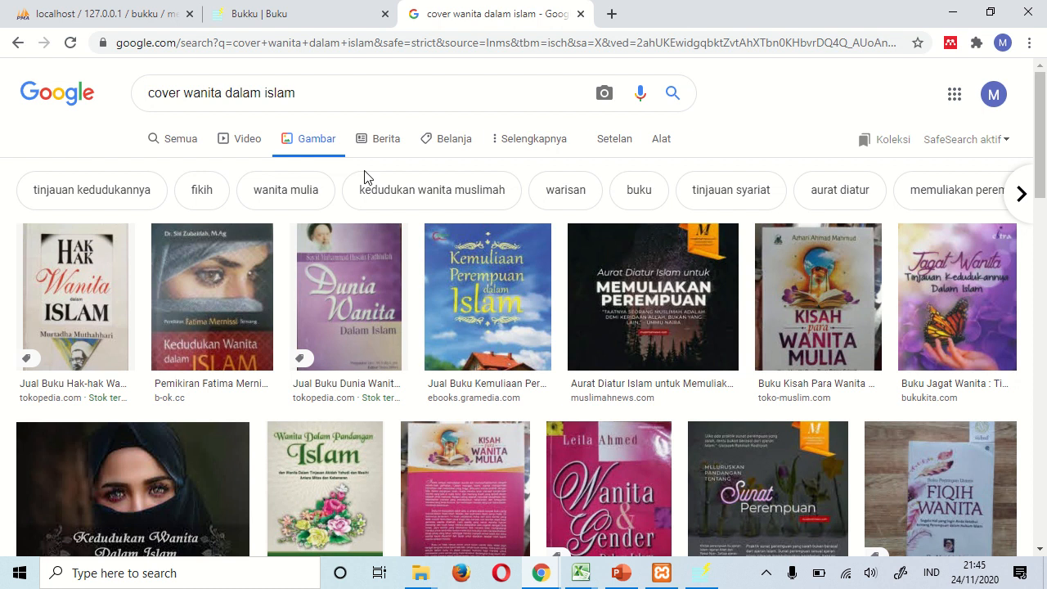
- Save the full-size Kemuliaan Perempuan dalam Islam cover as a JPEG in Downloads\m2a
{"action": "left_click", "coordinate": [500, 326]}
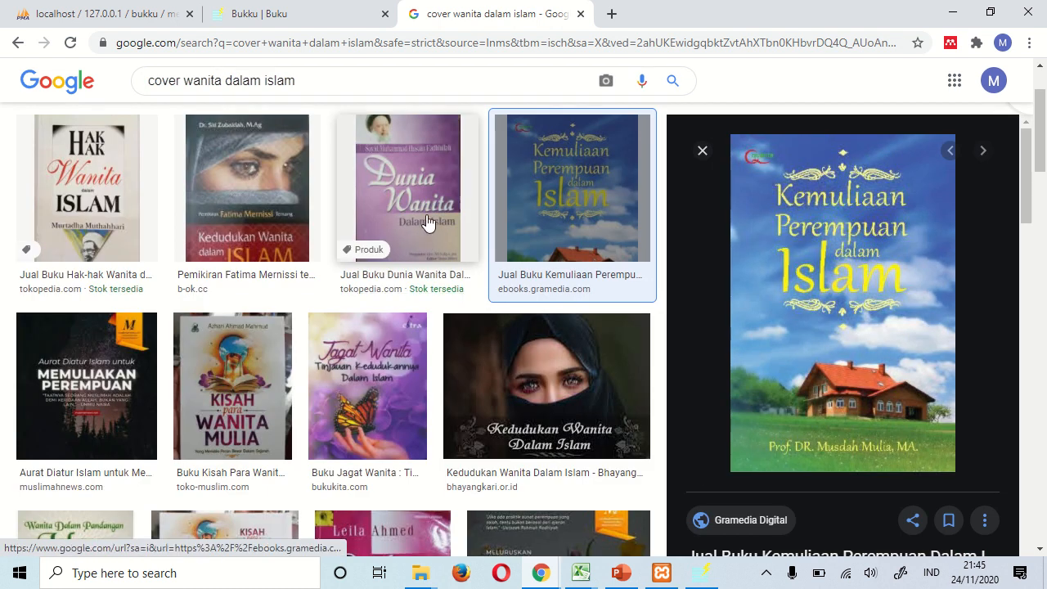
{"action": "right_click", "coordinate": [861, 256]}
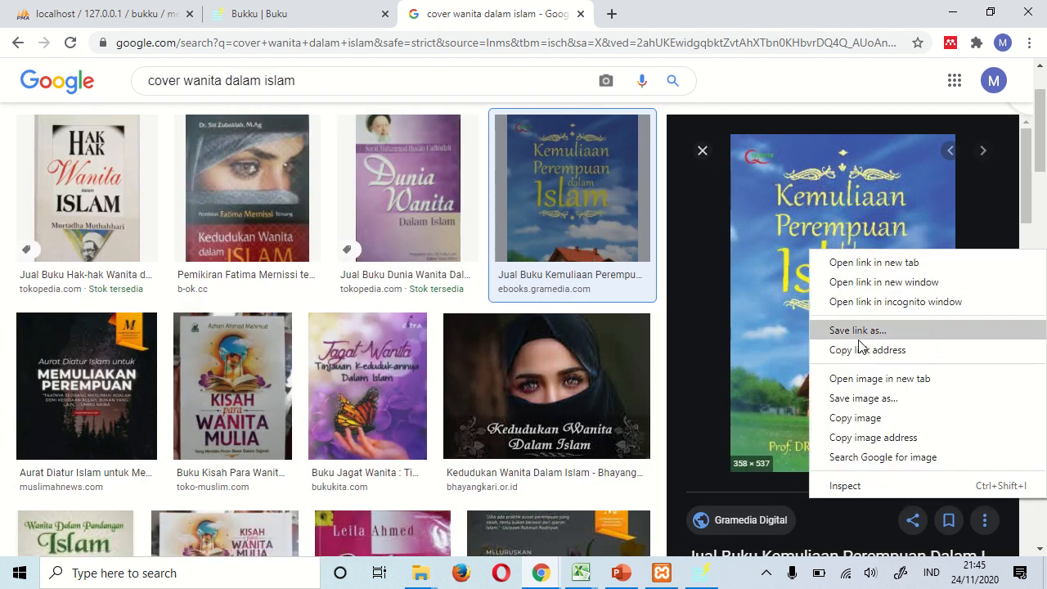
{"action": "left_click", "coordinate": [869, 375]}
{"action": "left_click", "coordinate": [678, 16]}
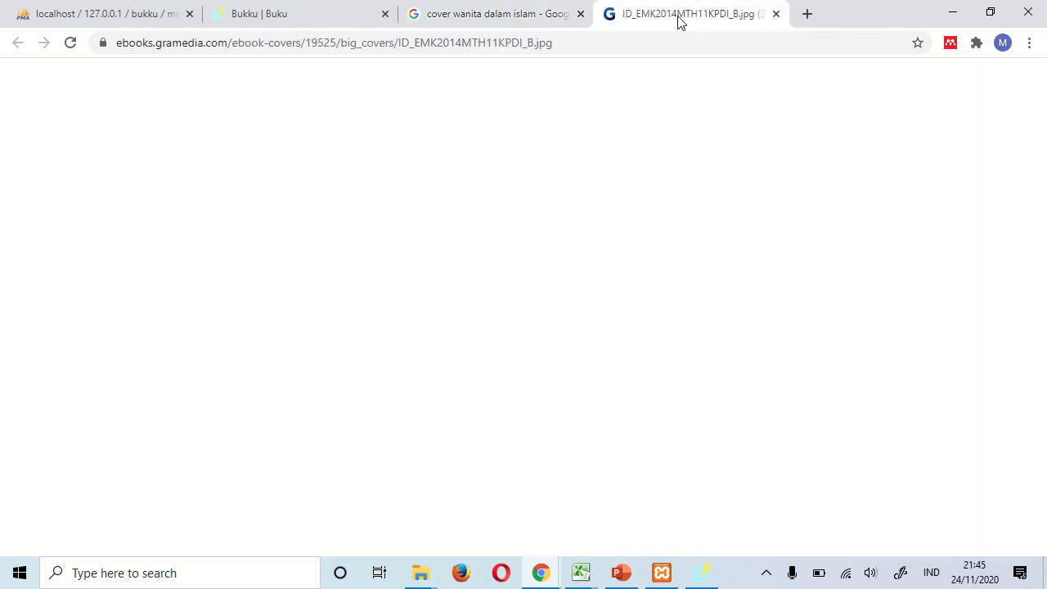
{"action": "right_click", "coordinate": [571, 221]}
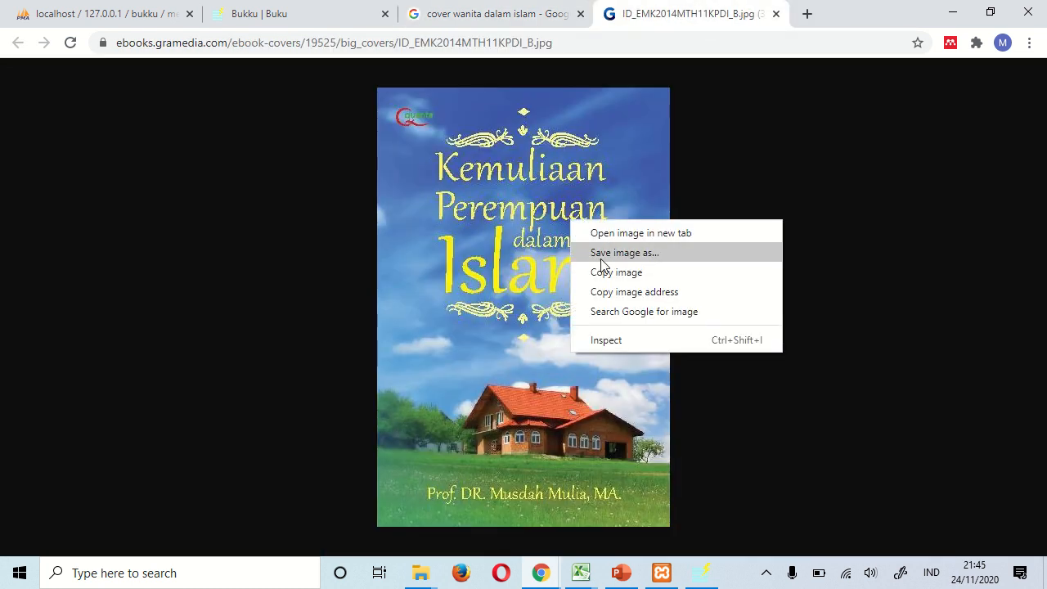
{"action": "left_click", "coordinate": [598, 253]}
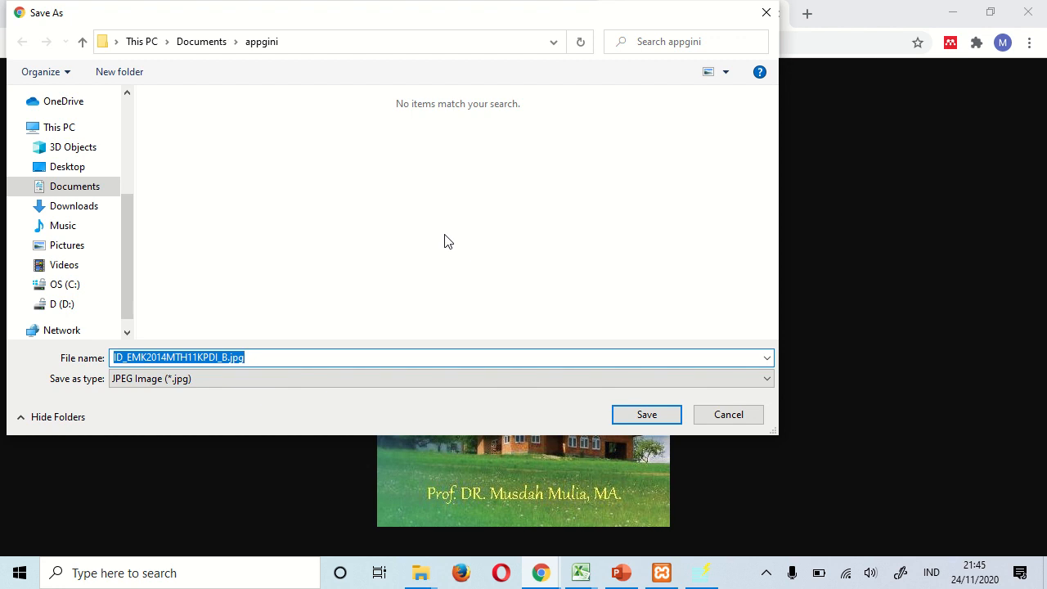
{"action": "left_click", "coordinate": [73, 206]}
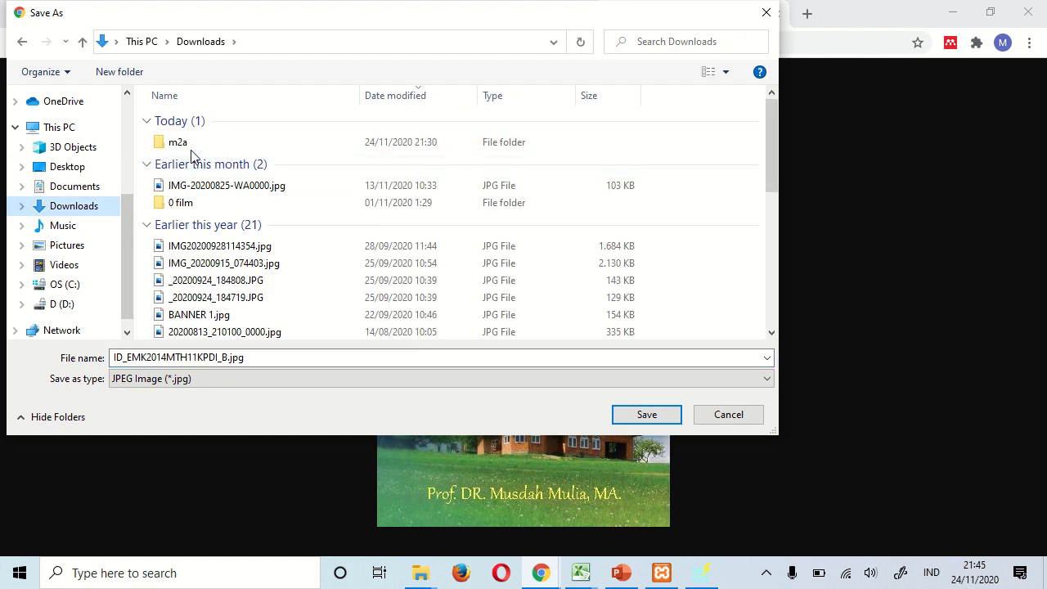
{"action": "left_click", "coordinate": [195, 149]}
{"action": "double_click", "coordinate": [195, 148]}
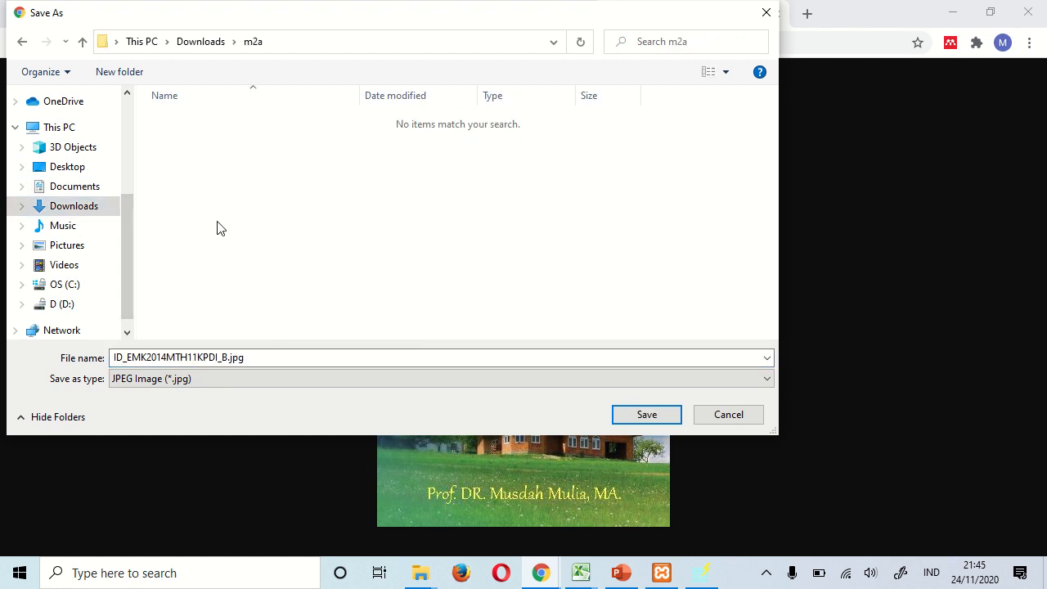
{"action": "double_click", "coordinate": [303, 357]}
{"action": "type", "text": "cover prof dr musdah mulia"}
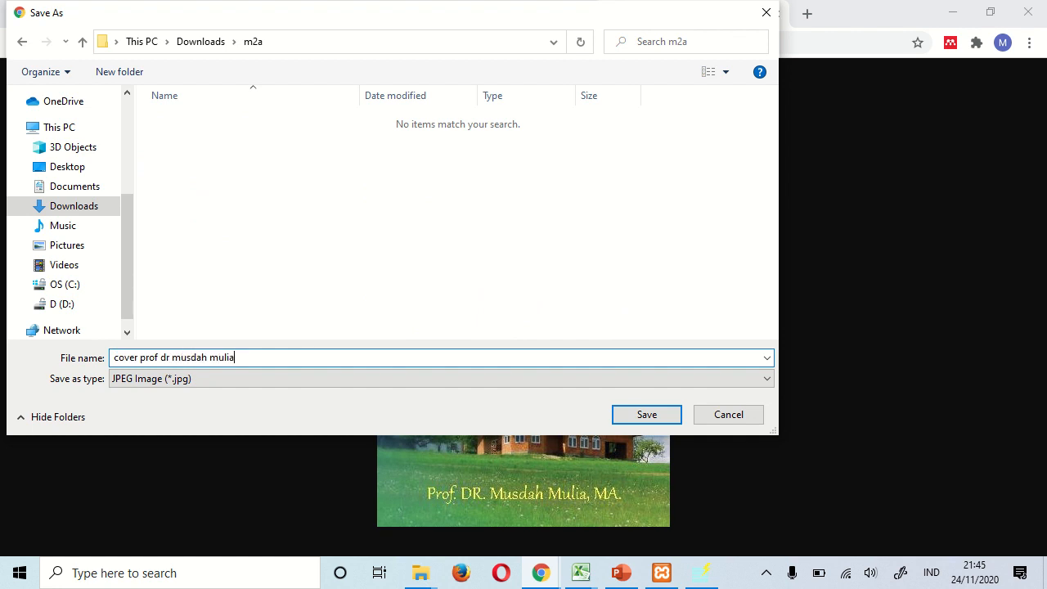
{"action": "key", "text": "Return"}
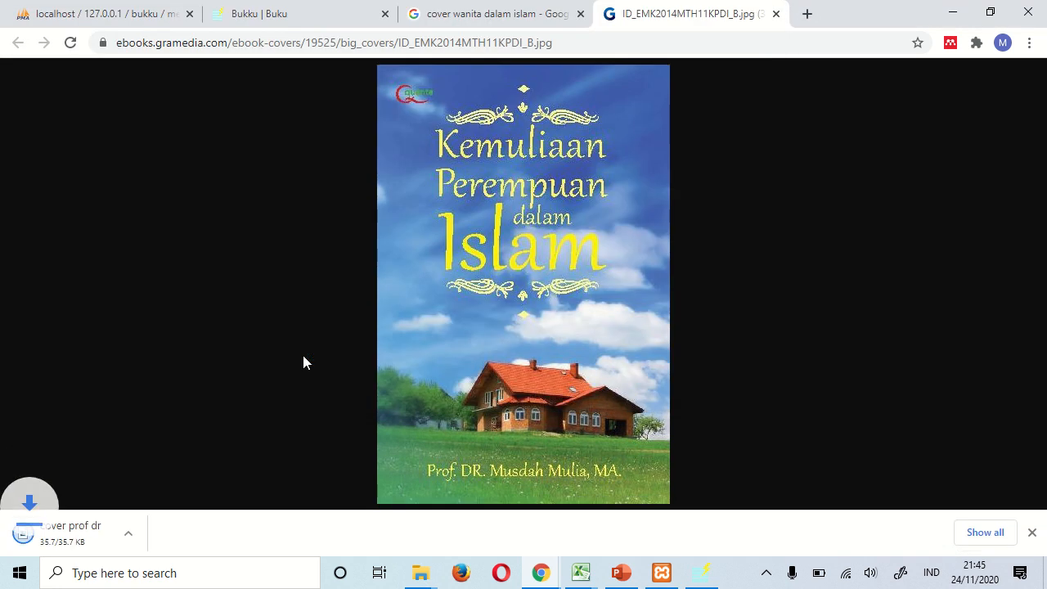
- Snap the cover image window right and Google Images left, then return to the Bukku book form
{"action": "left_click_drag", "start_coordinate": [731, 28], "coordinate": [2, 410]}
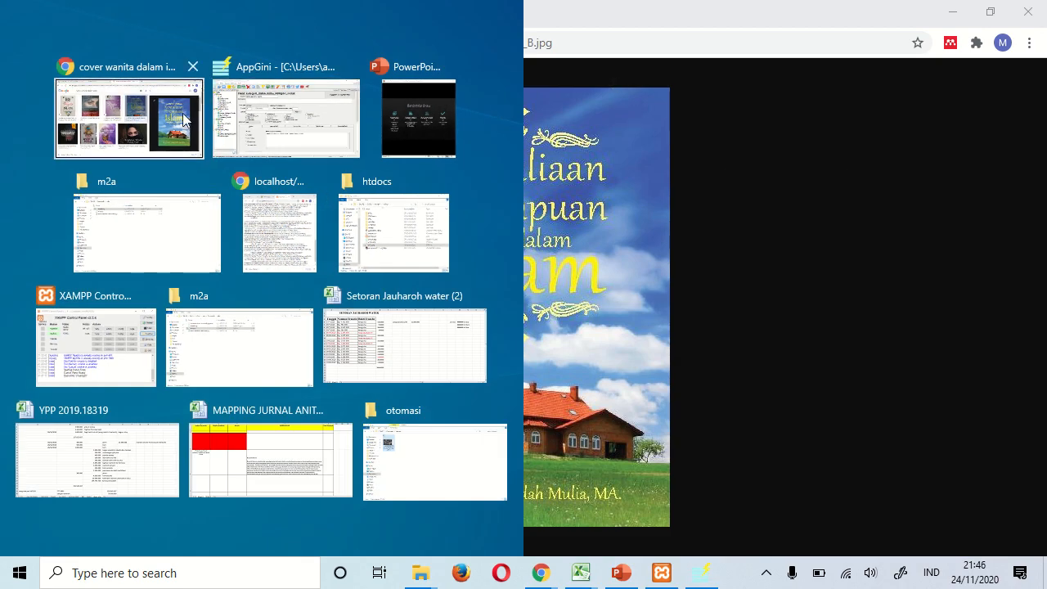
{"action": "left_click", "coordinate": [90, 110]}
{"action": "left_click_drag", "start_coordinate": [666, 24], "coordinate": [1046, 81]}
{"action": "left_click", "coordinate": [128, 119]}
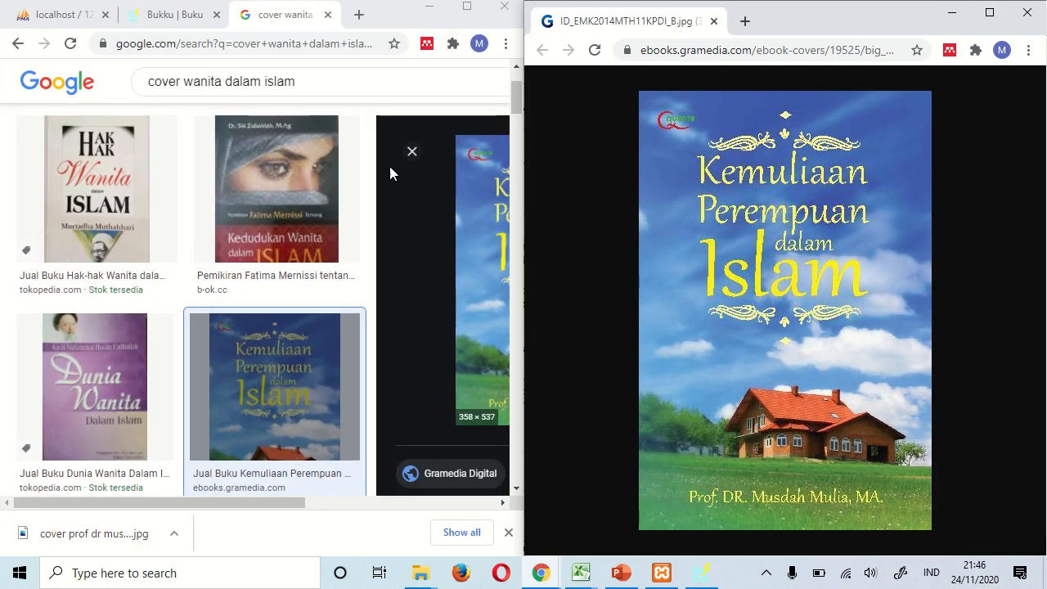
{"action": "left_click", "coordinate": [172, 15]}
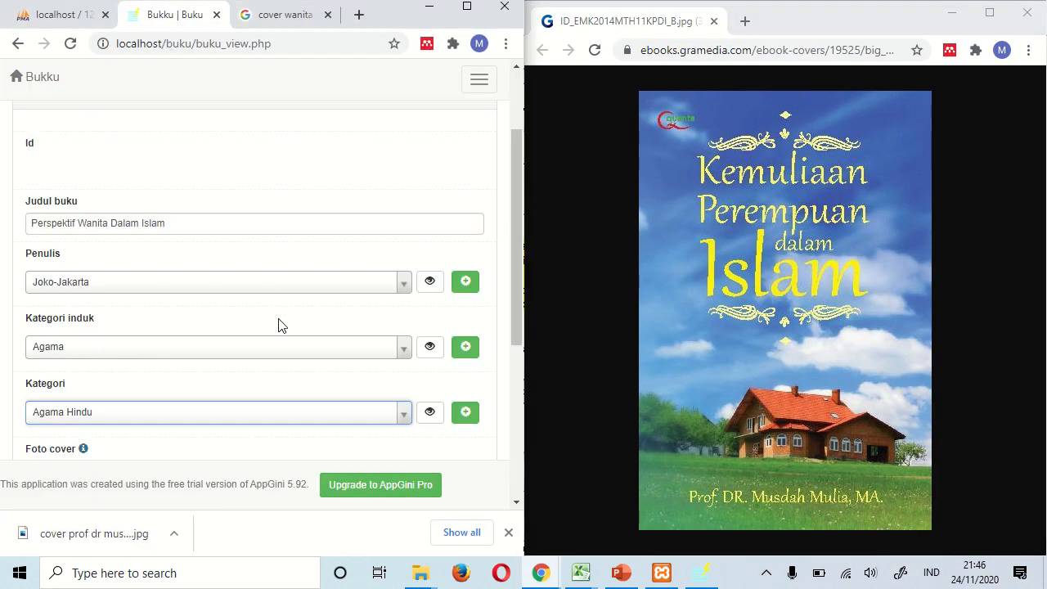
{"action": "scroll", "coordinate": [280, 326], "scroll_direction": "up", "scroll_amount": 2}
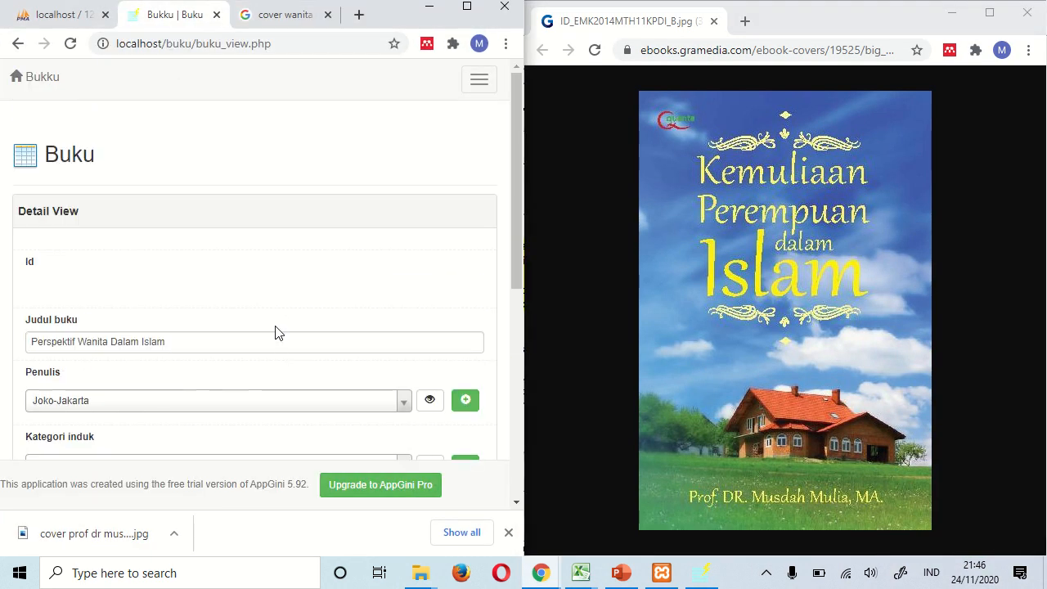
{"action": "scroll", "coordinate": [256, 272], "scroll_direction": "down", "scroll_amount": 2}
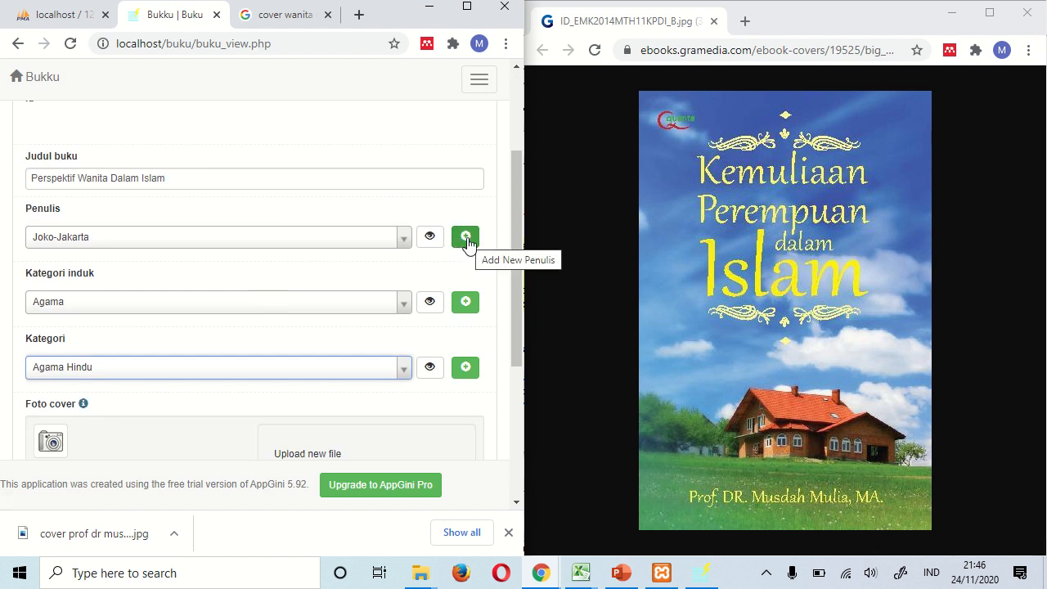
- Add and save a new author with city Jakarta, then return to the book form
{"action": "left_click", "coordinate": [466, 237]}
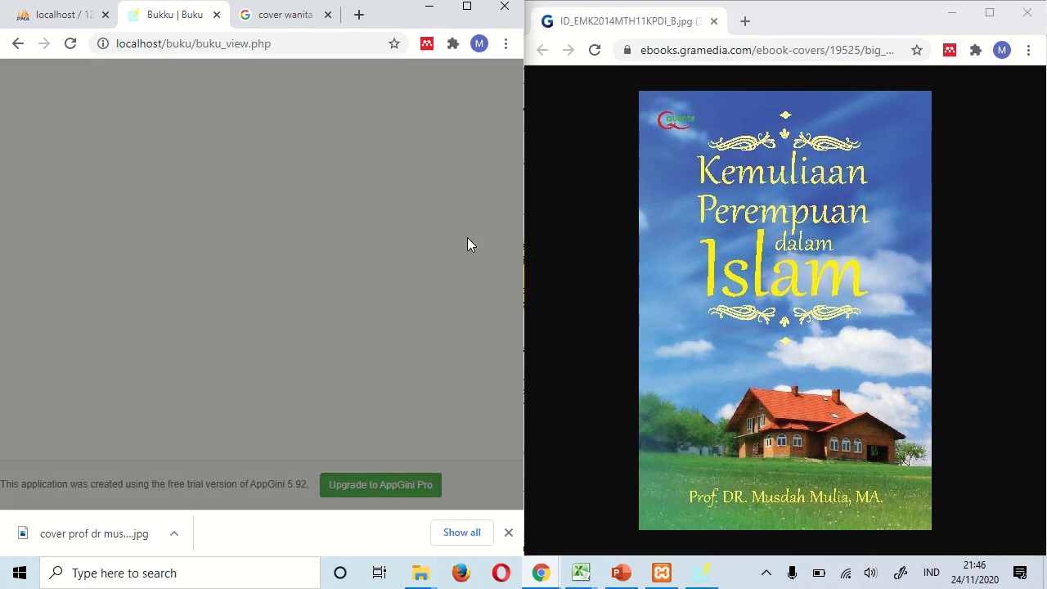
{"action": "left_click", "coordinate": [108, 173]}
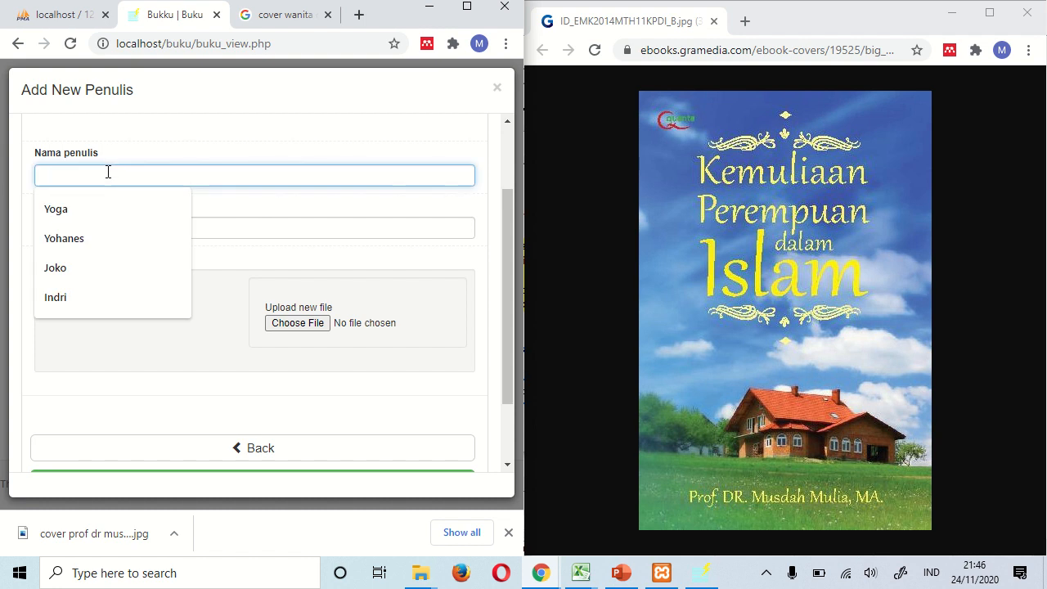
{"action": "type", "text": "Prof"}
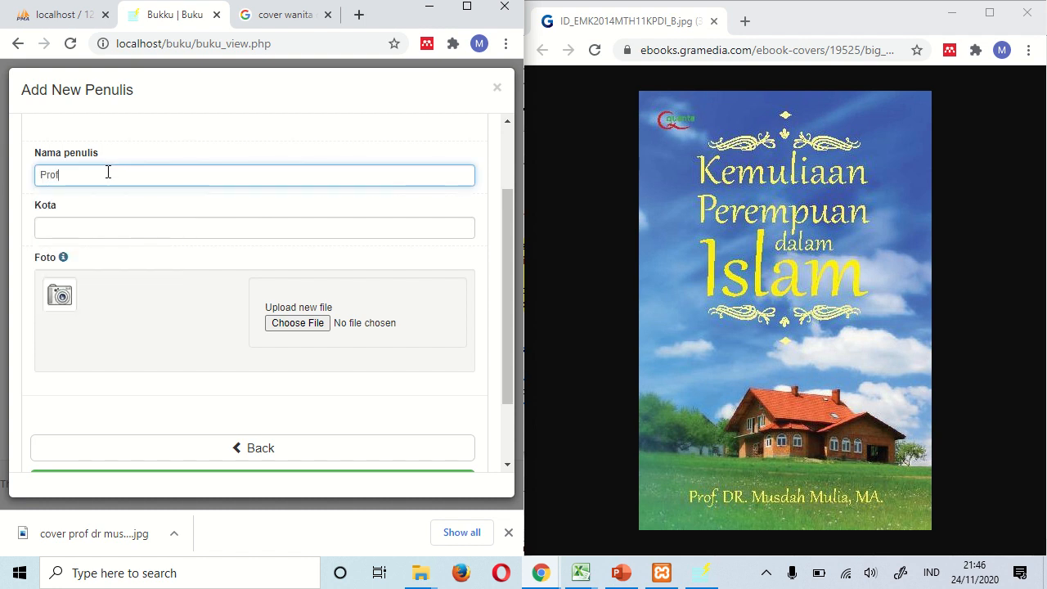
{"action": "type", "text": " DR Musdah Mulia"}
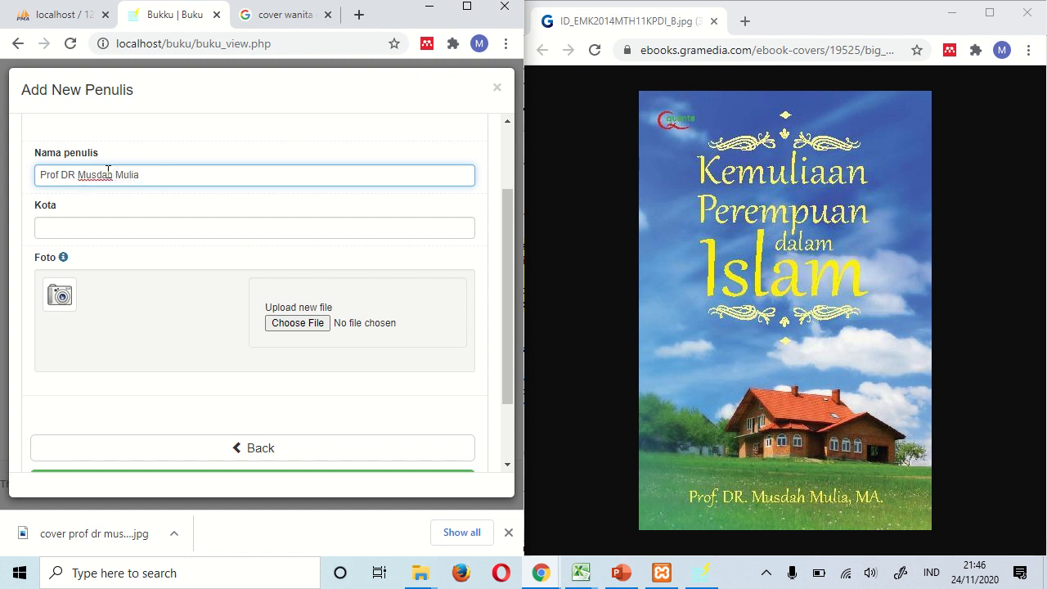
{"action": "left_click", "coordinate": [96, 225]}
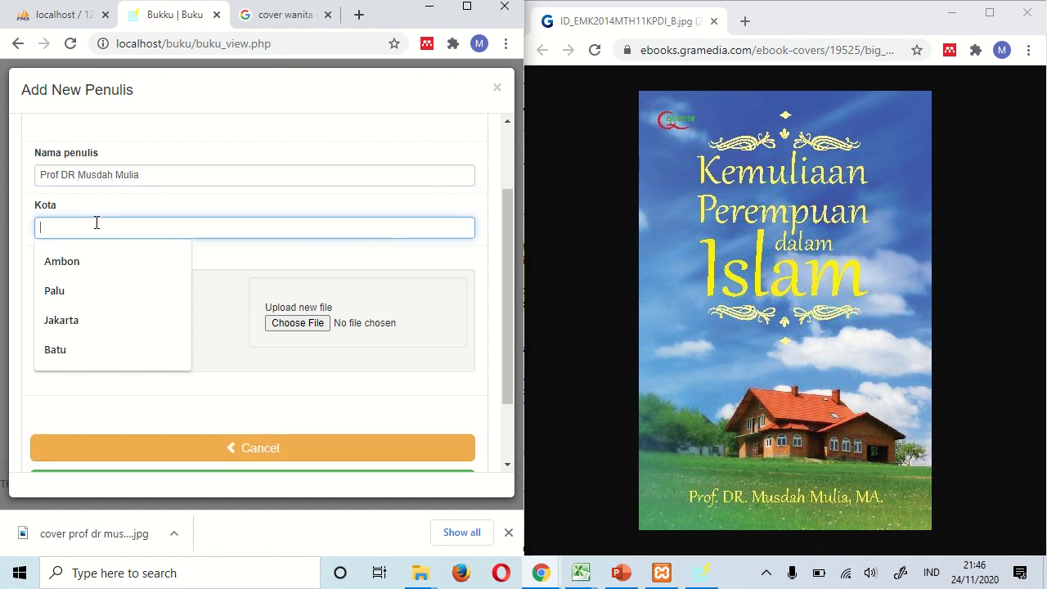
{"action": "type", "text": "Jakrat"}
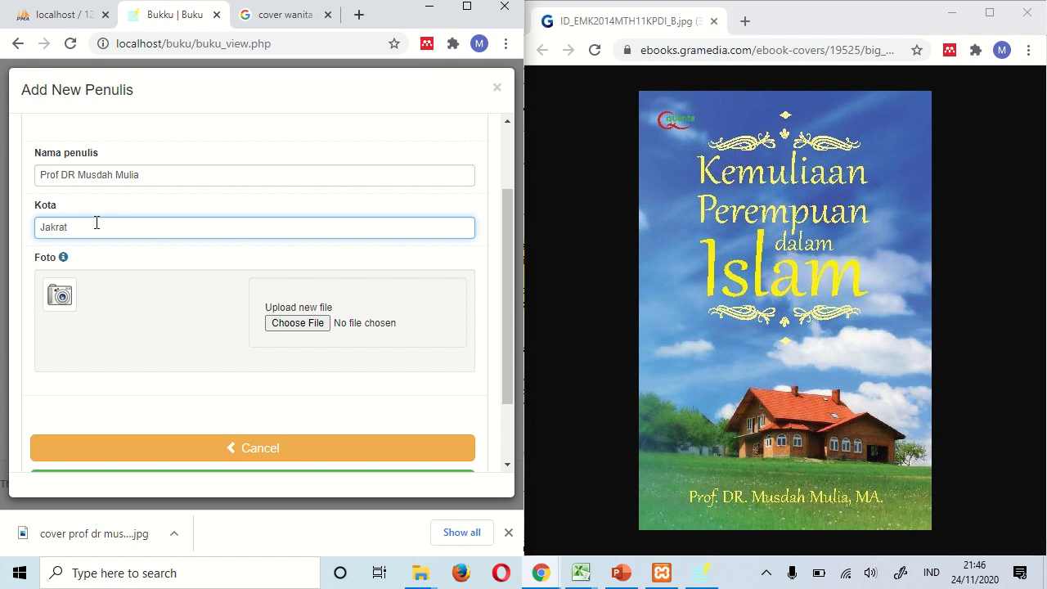
{"action": "key", "text": "BackSpace"}
{"action": "type", "text": "ar"}
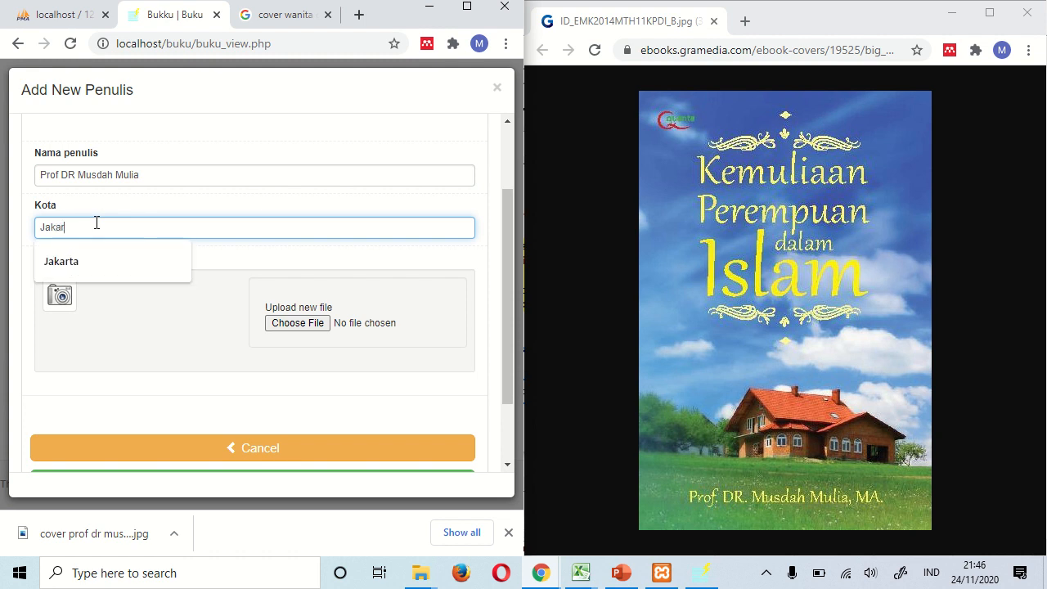
{"action": "type", "text": "ta"}
{"action": "left_click", "coordinate": [265, 403]}
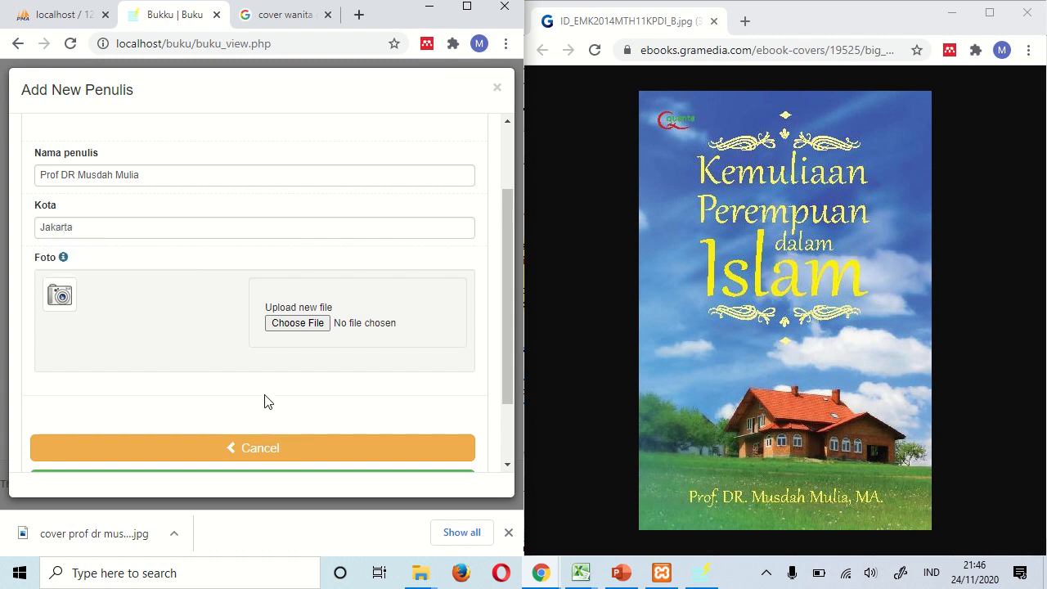
{"action": "scroll", "coordinate": [265, 401], "scroll_direction": "down", "scroll_amount": 1}
{"action": "left_click", "coordinate": [261, 405]}
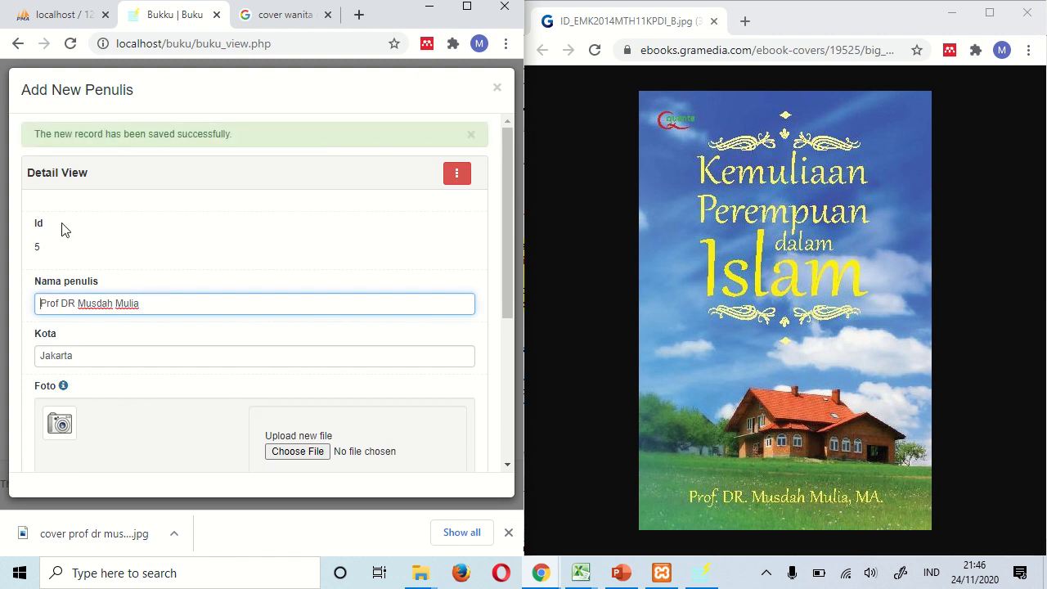
{"action": "scroll", "coordinate": [151, 423], "scroll_direction": "down", "scroll_amount": 3}
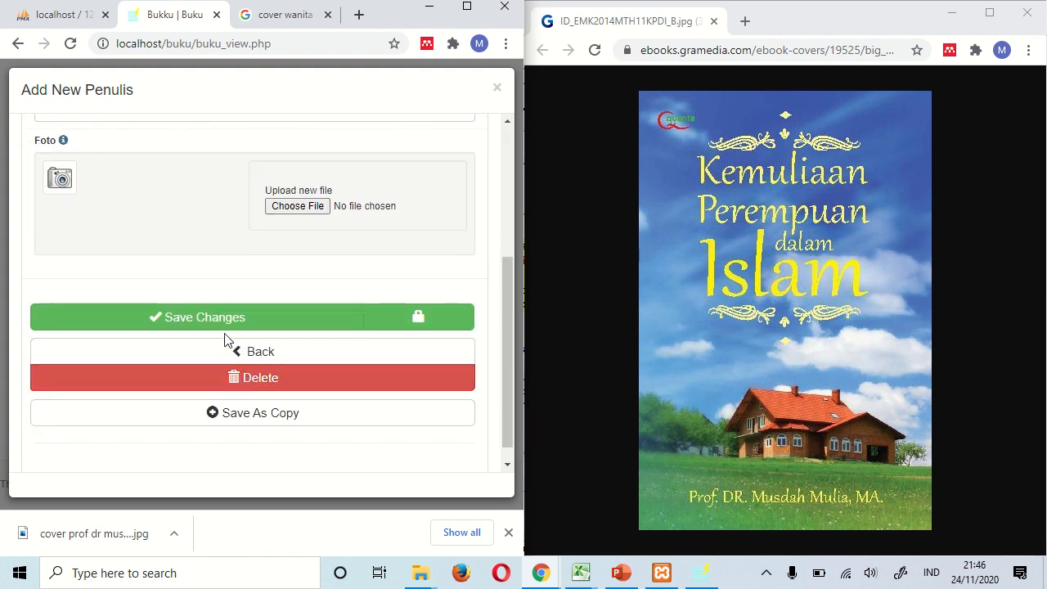
{"action": "left_click", "coordinate": [228, 356]}
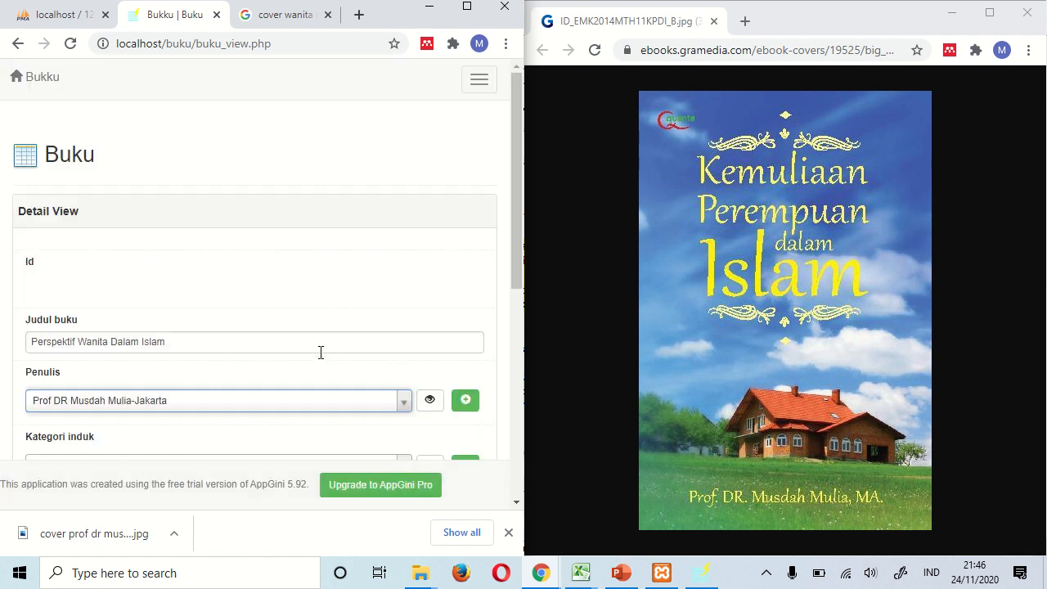
- Try dragging the downloaded cover onto the book form and check the cover image window
{"action": "scroll", "coordinate": [228, 311], "scroll_direction": "down", "scroll_amount": 2}
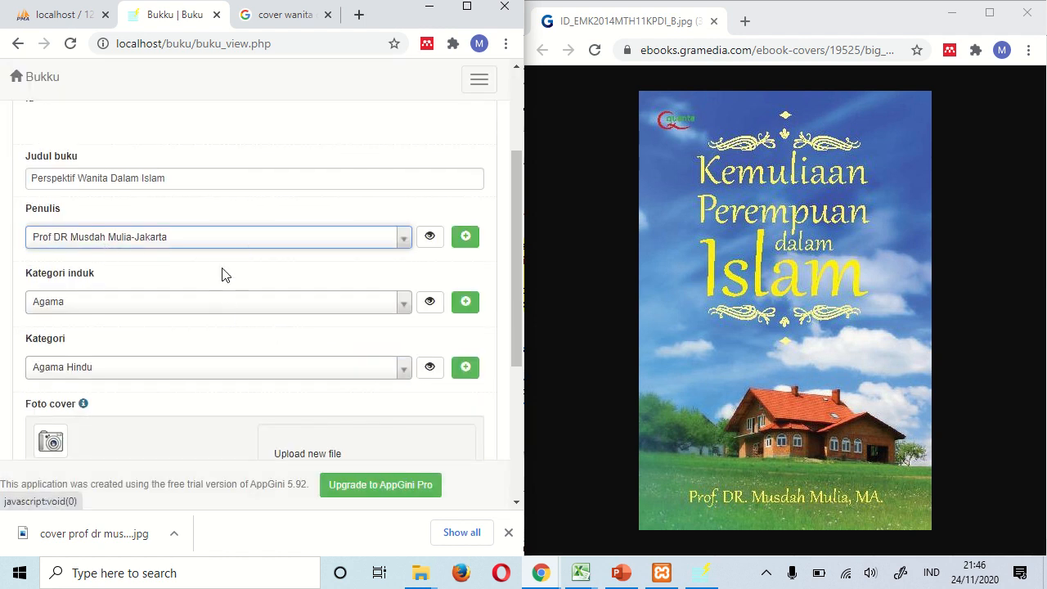
{"action": "scroll", "coordinate": [126, 347], "scroll_direction": "down", "scroll_amount": 2}
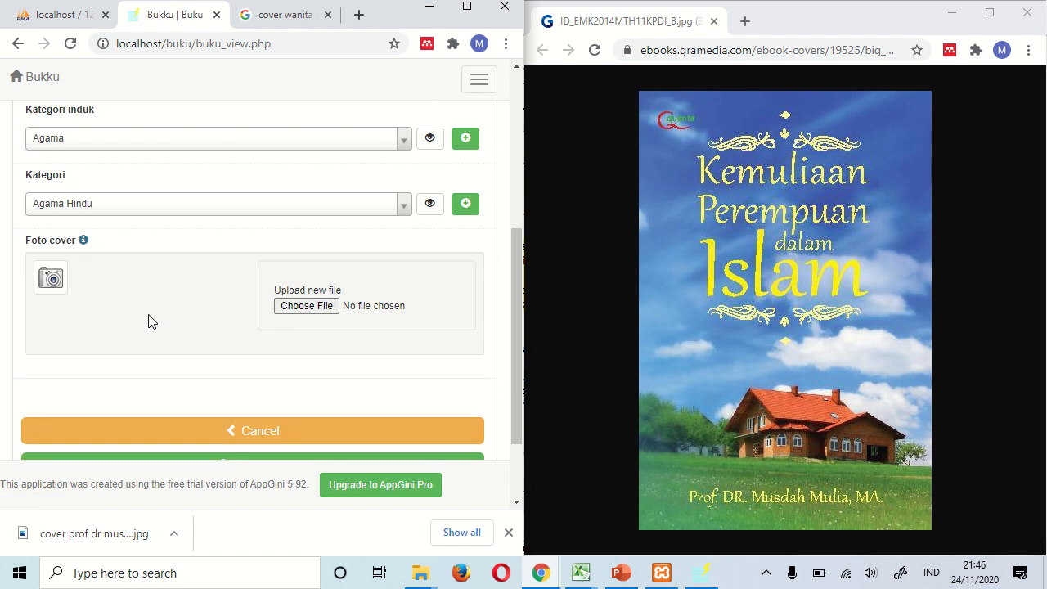
{"action": "left_click_drag", "start_coordinate": [95, 535], "coordinate": [227, 301]}
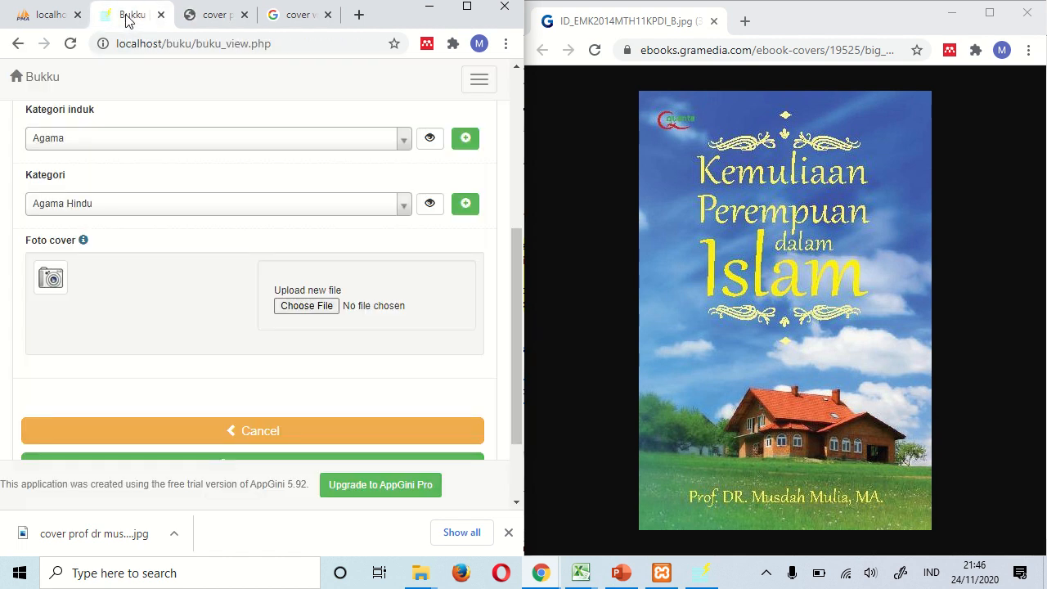
{"action": "left_click", "coordinate": [127, 16]}
{"action": "left_click", "coordinate": [211, 19]}
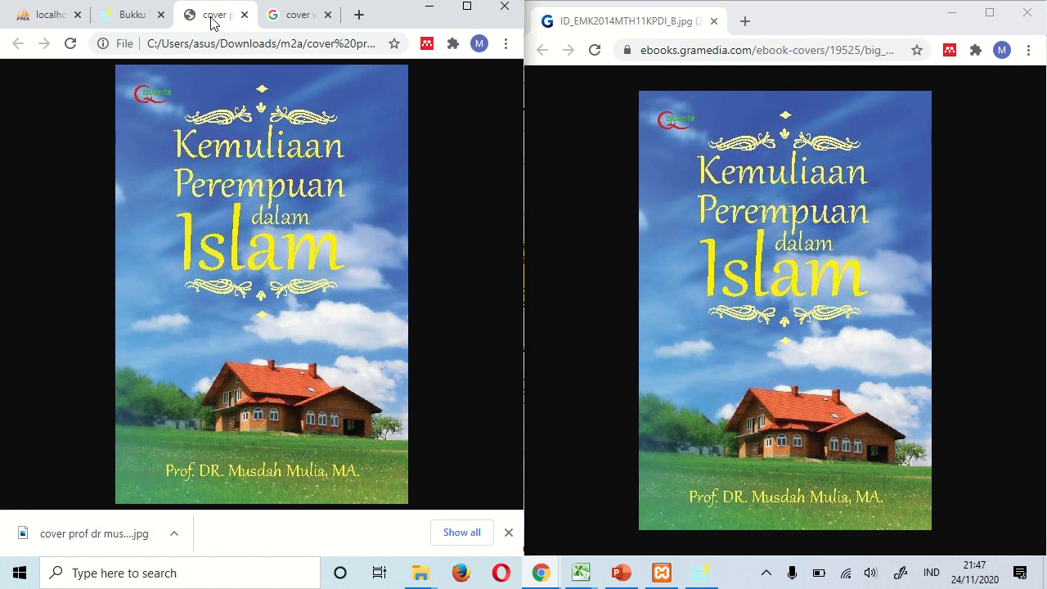
{"action": "left_click", "coordinate": [146, 18]}
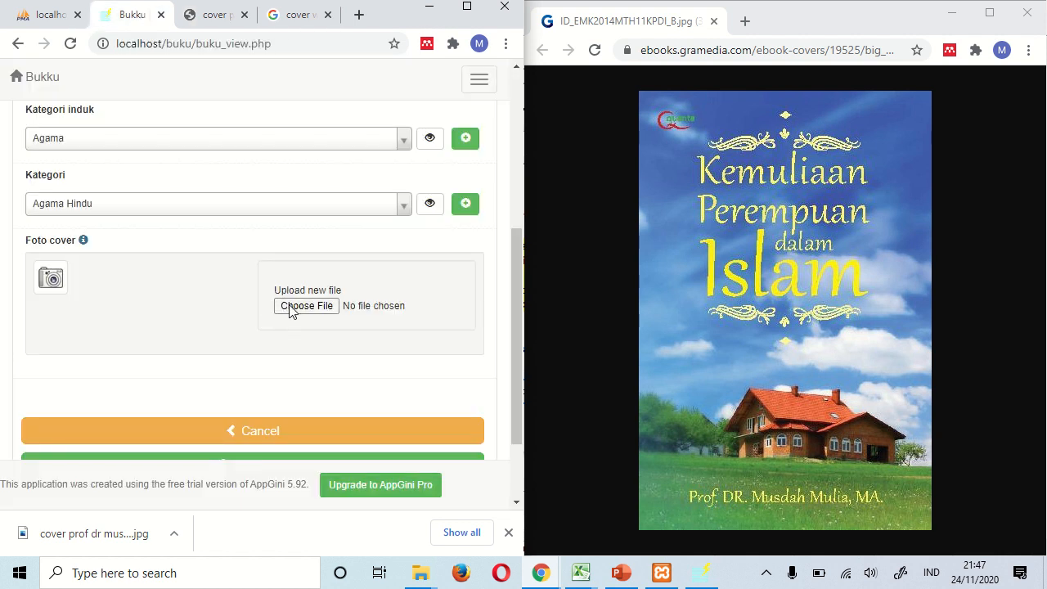
- Attach the cover JPEG from Downloads\m2a as Foto cover and save the book as a new record
{"action": "left_click", "coordinate": [293, 310]}
{"action": "left_click", "coordinate": [172, 146]}
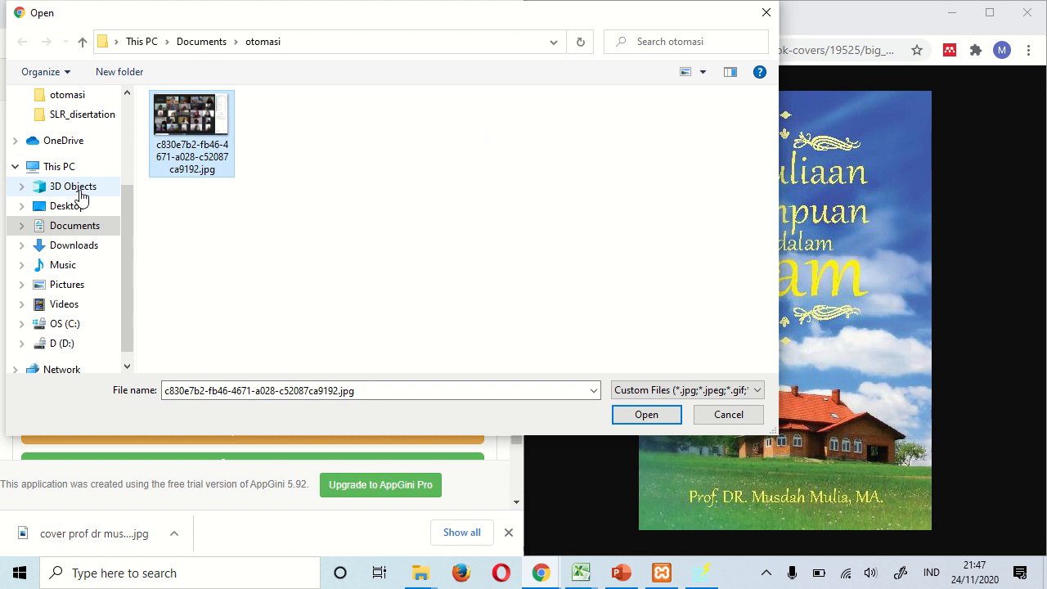
{"action": "left_click", "coordinate": [81, 245]}
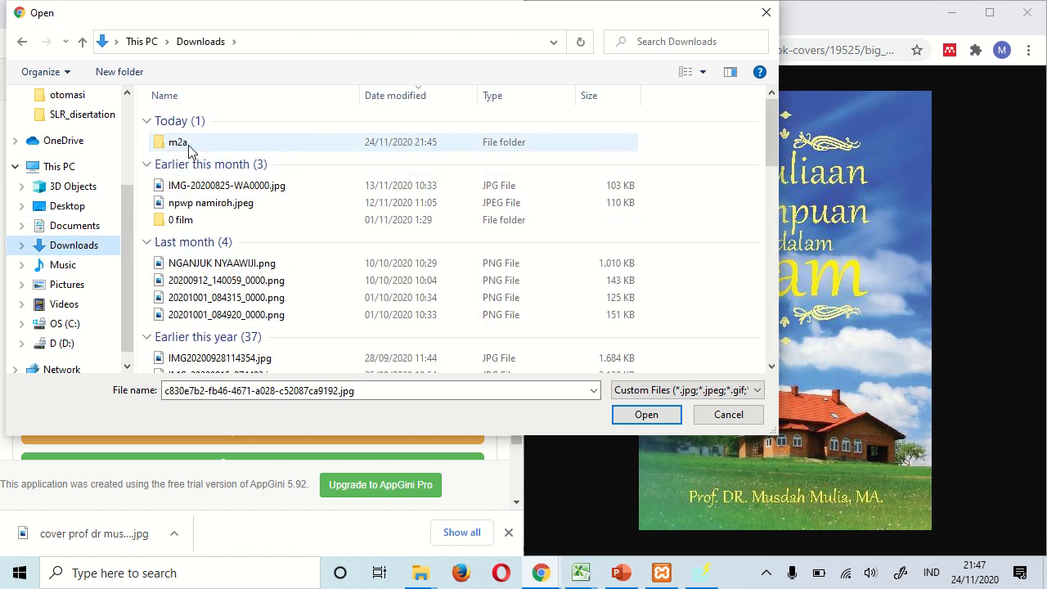
{"action": "double_click", "coordinate": [190, 147]}
{"action": "double_click", "coordinate": [197, 160]}
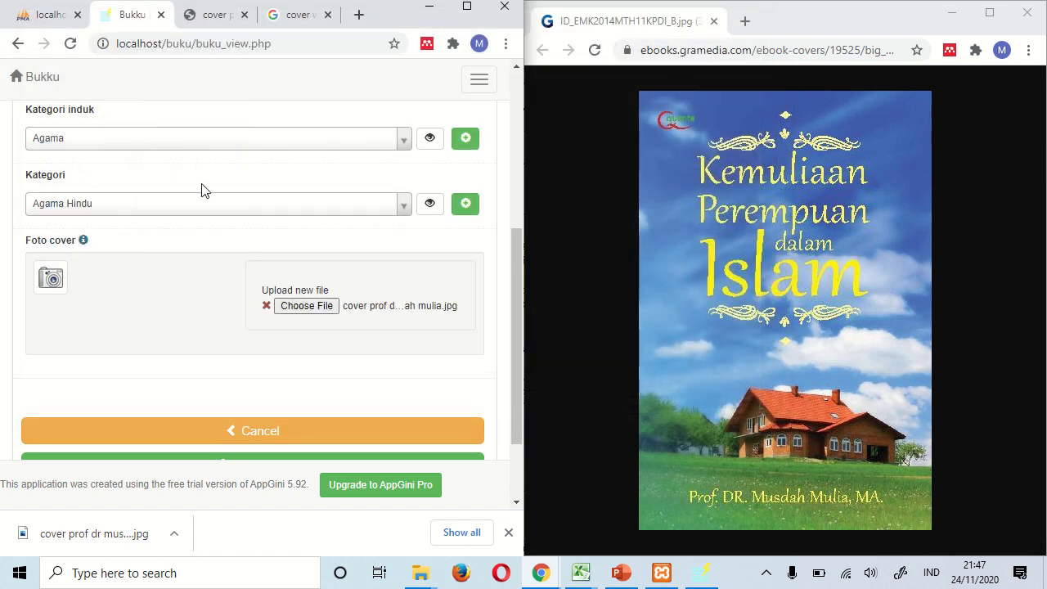
{"action": "scroll", "coordinate": [362, 378], "scroll_direction": "down", "scroll_amount": 2}
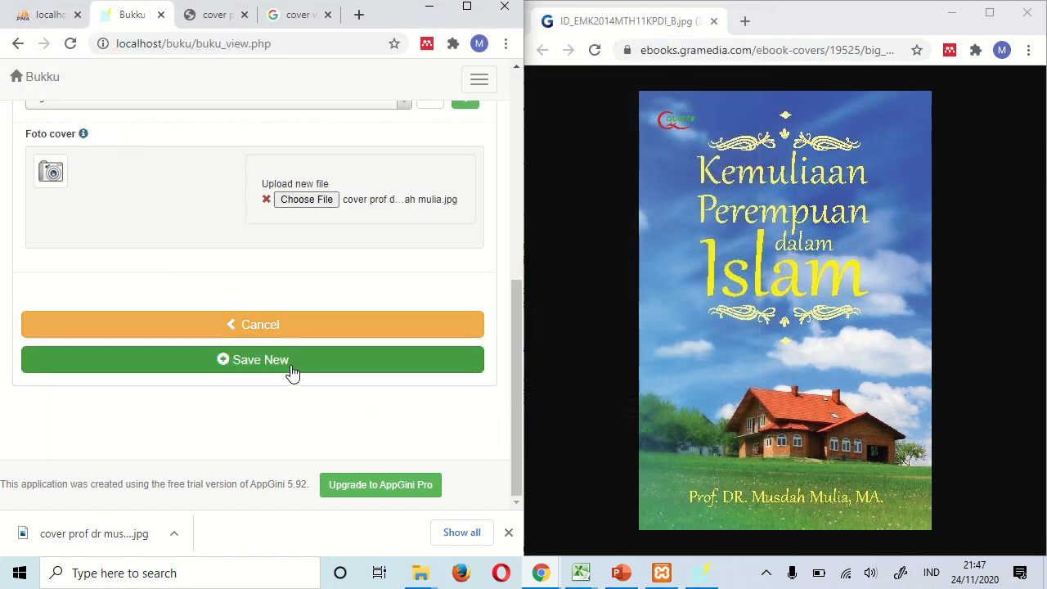
{"action": "left_click", "coordinate": [292, 369]}
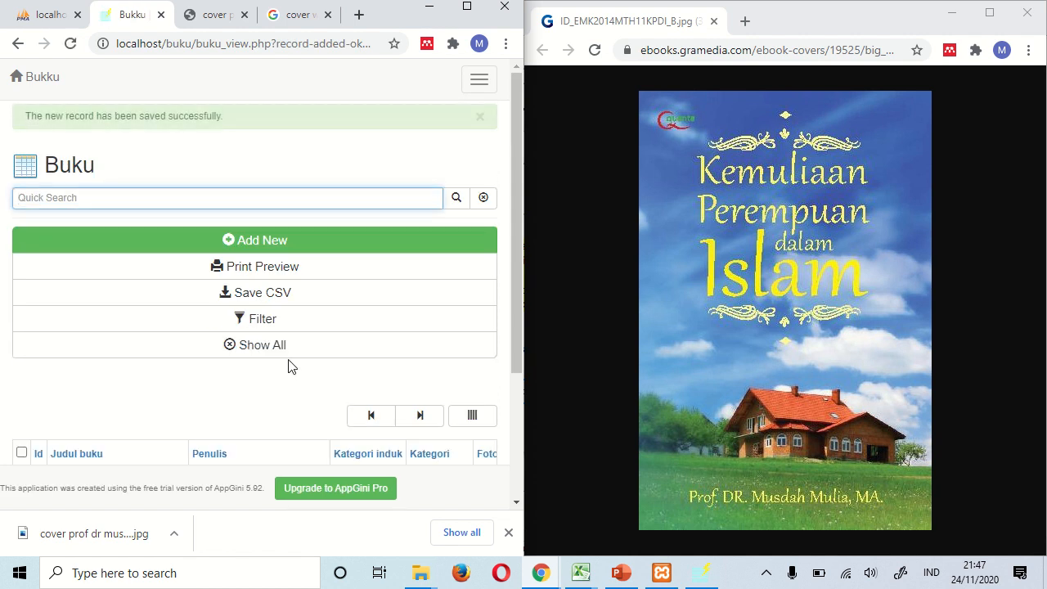
{"action": "scroll", "coordinate": [288, 367], "scroll_direction": "down", "scroll_amount": 3}
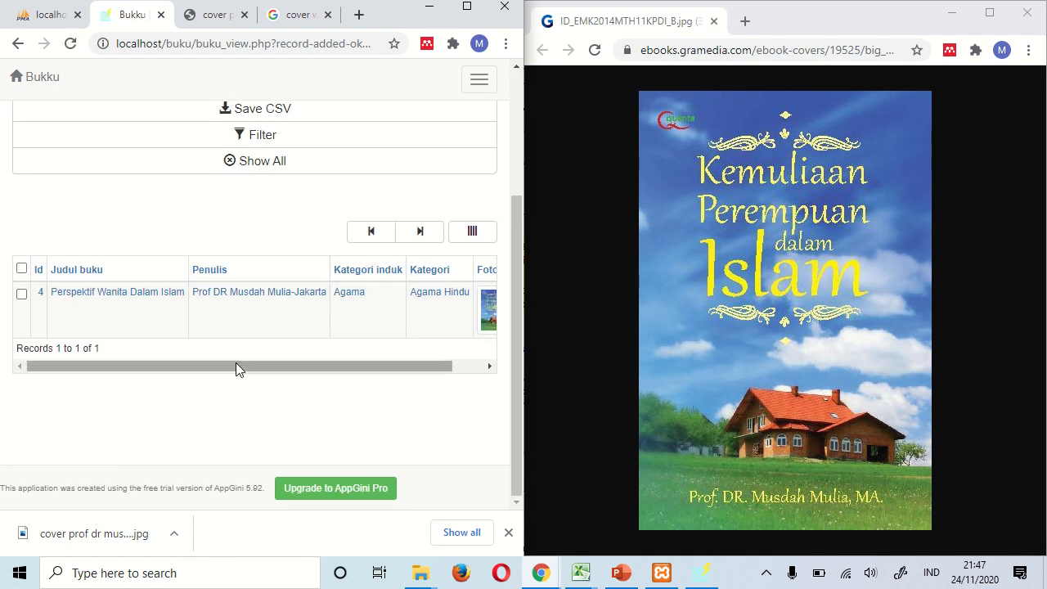
{"action": "left_click_drag", "start_coordinate": [236, 368], "coordinate": [332, 369]}
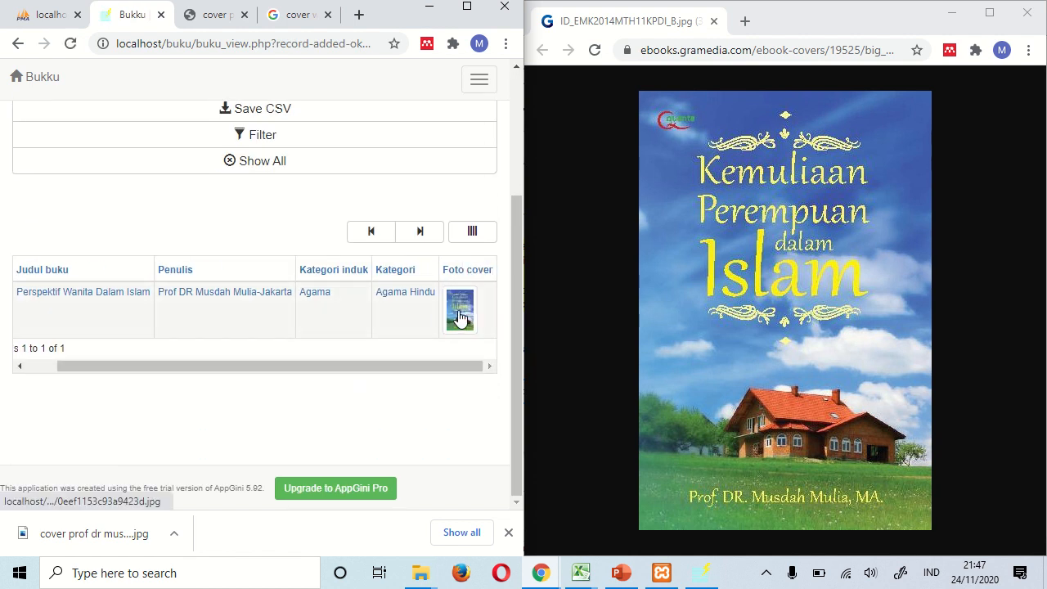
{"action": "left_click", "coordinate": [457, 315]}
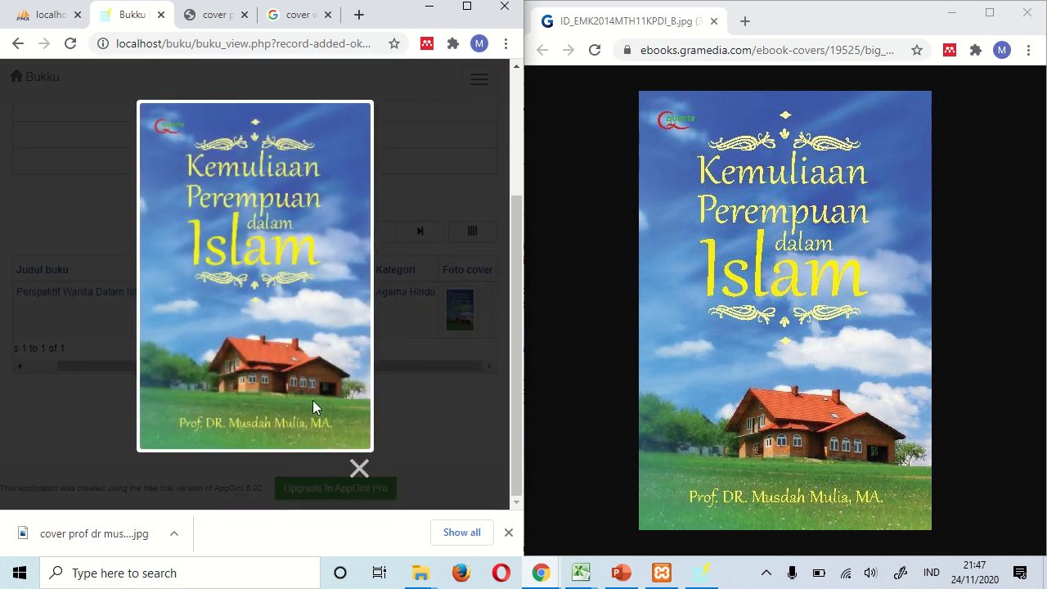
{"action": "left_click", "coordinate": [358, 468]}
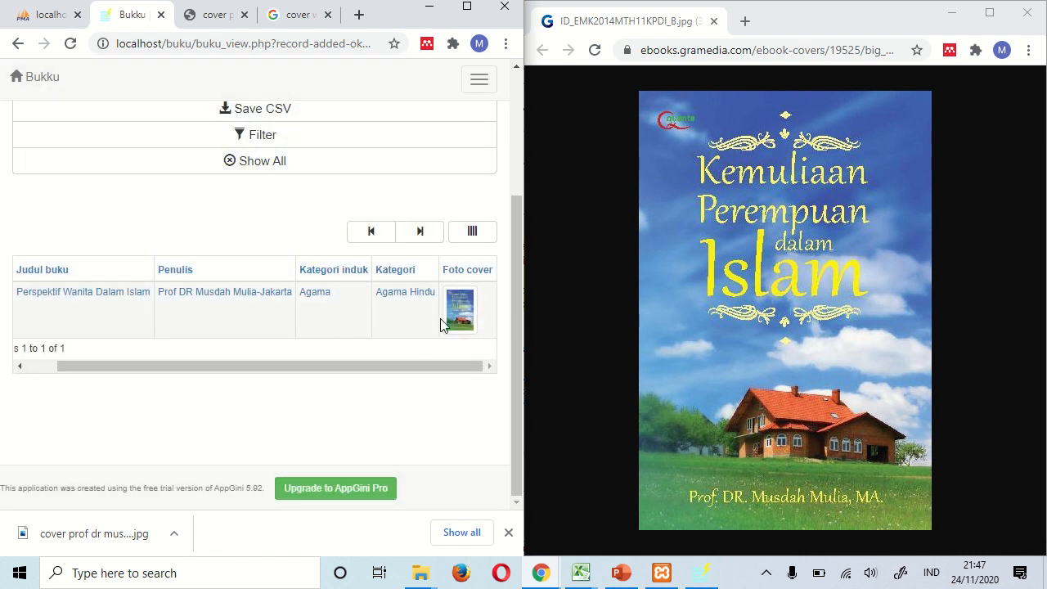
{"action": "left_click_drag", "start_coordinate": [449, 365], "coordinate": [303, 363]}
{"action": "scroll", "coordinate": [173, 271], "scroll_direction": "up", "scroll_amount": 2}
{"action": "scroll", "coordinate": [173, 271], "scroll_direction": "up", "scroll_amount": 1}
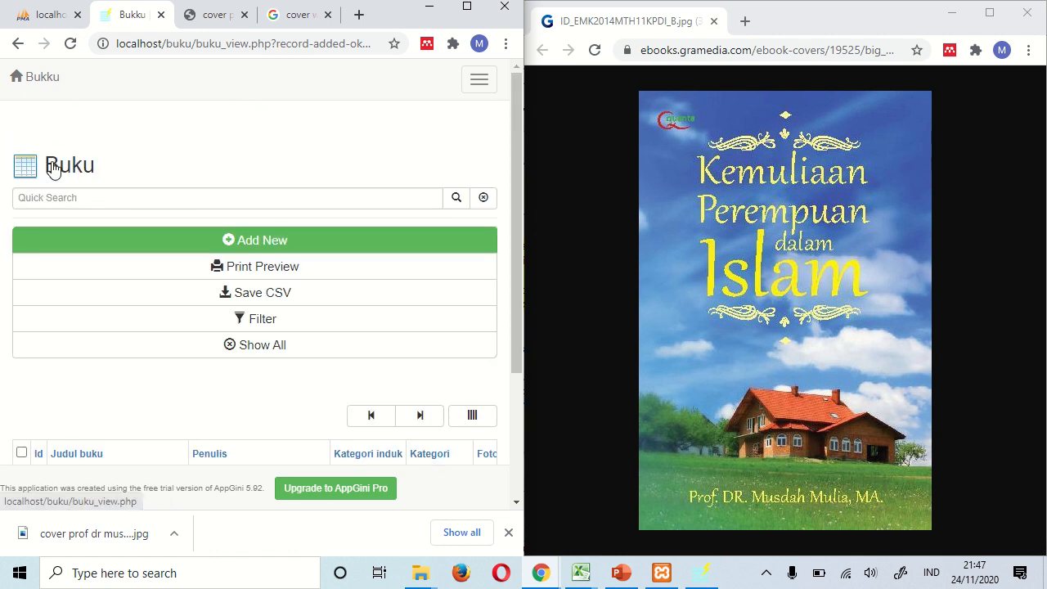
- Open author record 5 from the Penulis table and save it
{"action": "left_click", "coordinate": [51, 163]}
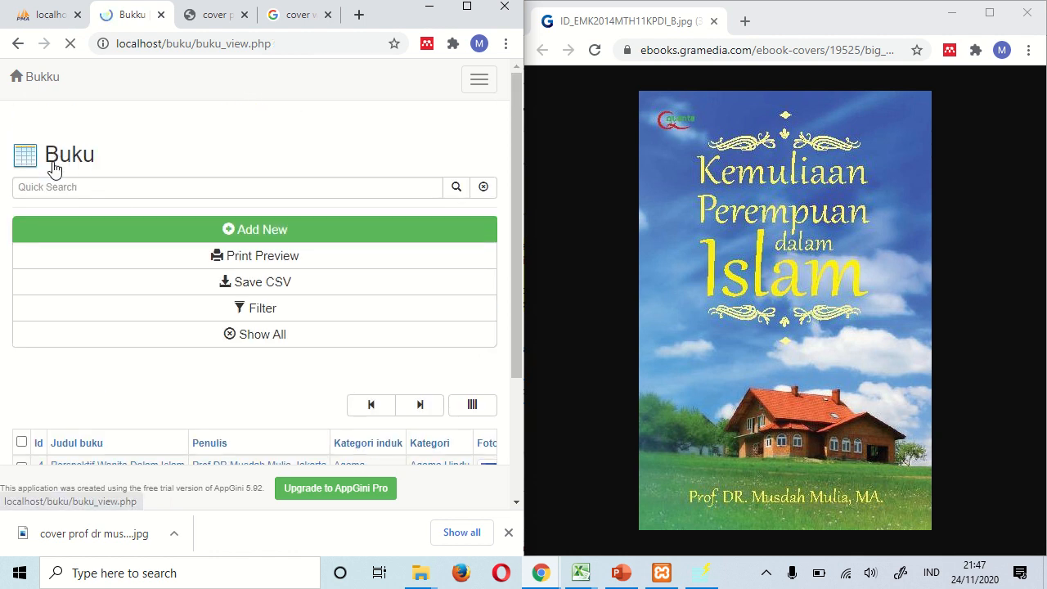
{"action": "left_click", "coordinate": [480, 81]}
{"action": "left_click", "coordinate": [49, 125]}
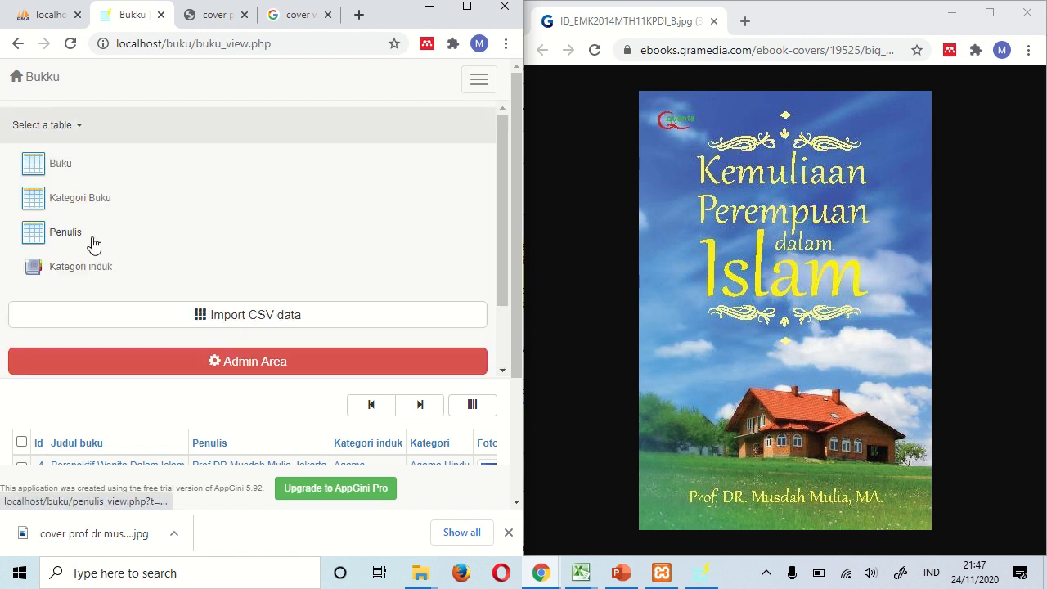
{"action": "left_click", "coordinate": [92, 244]}
{"action": "scroll", "coordinate": [207, 332], "scroll_direction": "down", "scroll_amount": 2}
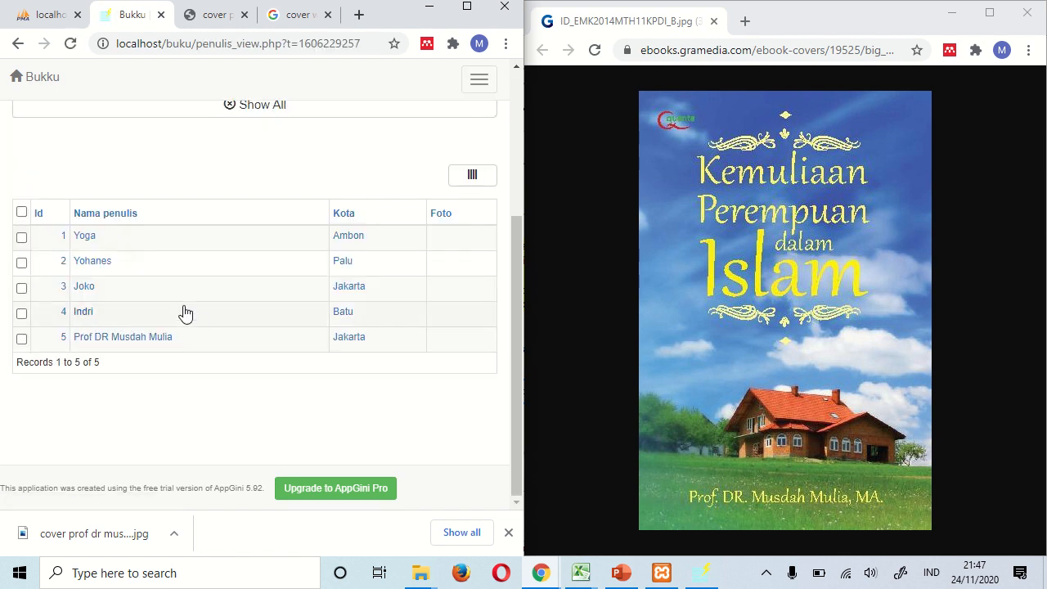
{"action": "left_click", "coordinate": [128, 339]}
{"action": "scroll", "coordinate": [220, 339], "scroll_direction": "down", "scroll_amount": 4}
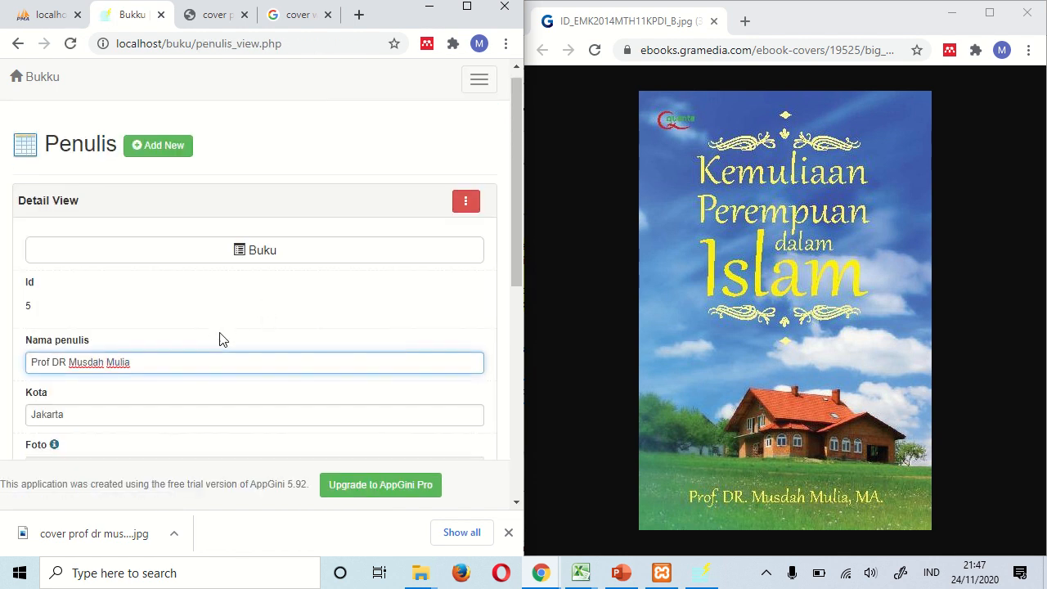
{"action": "left_click", "coordinate": [208, 307]}
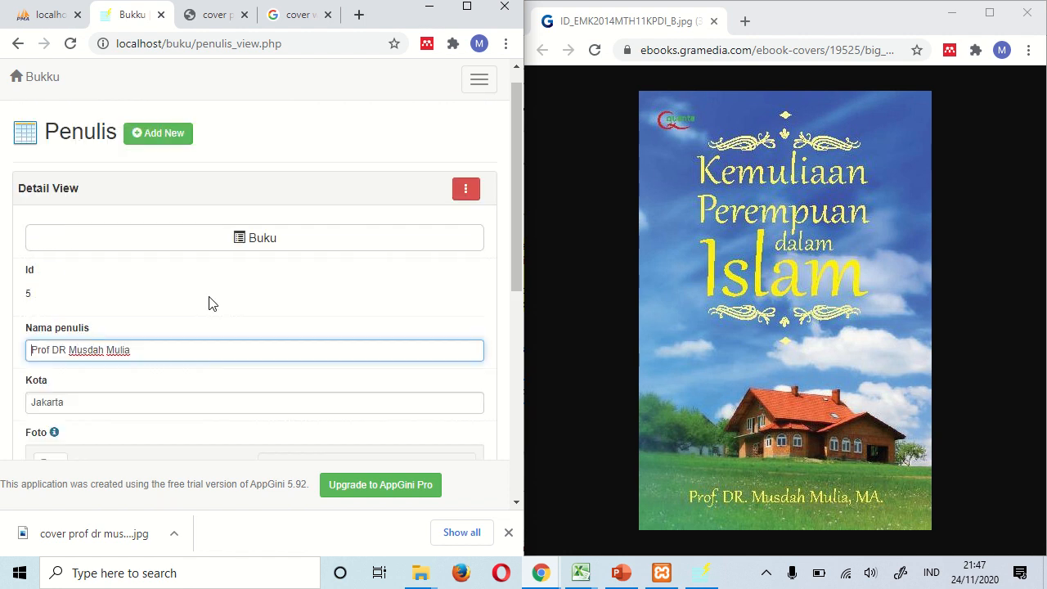
- Copy the author's name and search Google for it in a new tab
{"action": "triple_click", "coordinate": [118, 373]}
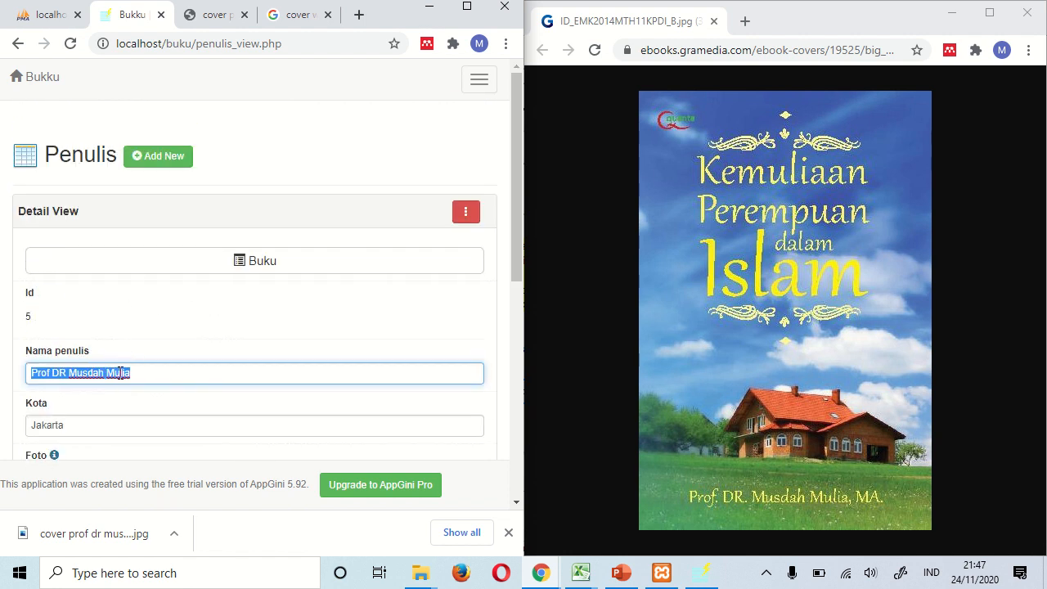
{"action": "right_click", "coordinate": [122, 369]}
{"action": "left_click", "coordinate": [161, 172]}
{"action": "left_click", "coordinate": [745, 21]}
{"action": "right_click", "coordinate": [741, 49]}
{"action": "left_click", "coordinate": [793, 175]}
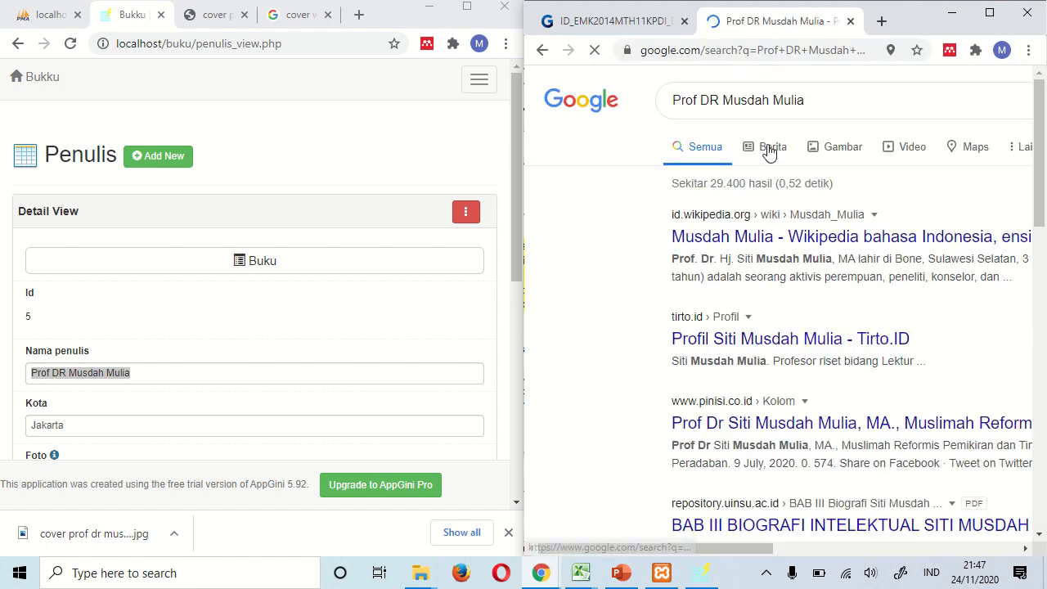
- Download the author's Wikipedia infobox photo as a JPEG into Downloads\m2a
{"action": "middle_click", "coordinate": [791, 243]}
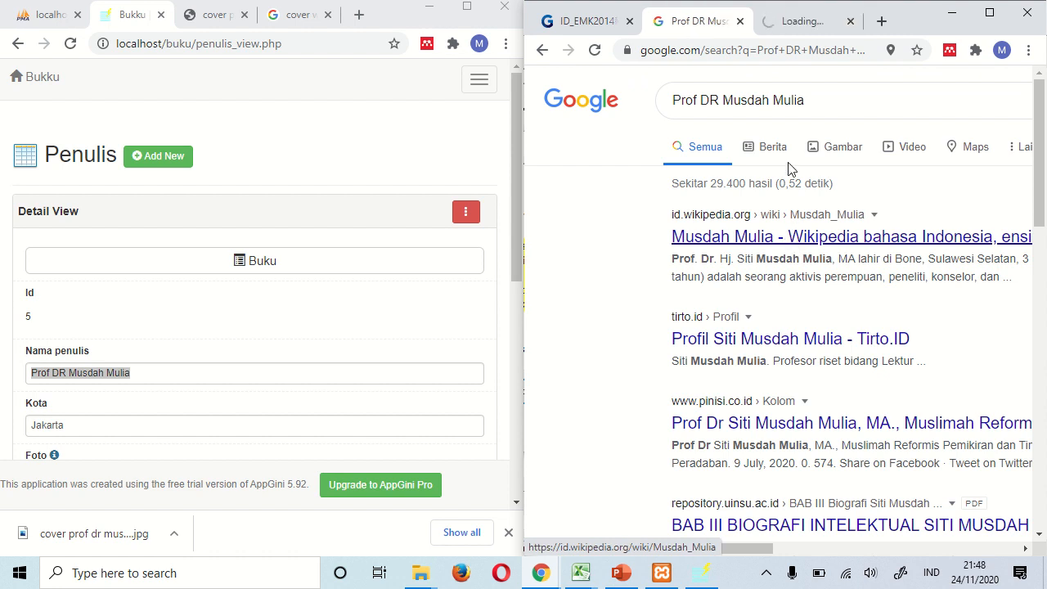
{"action": "left_click", "coordinate": [790, 24]}
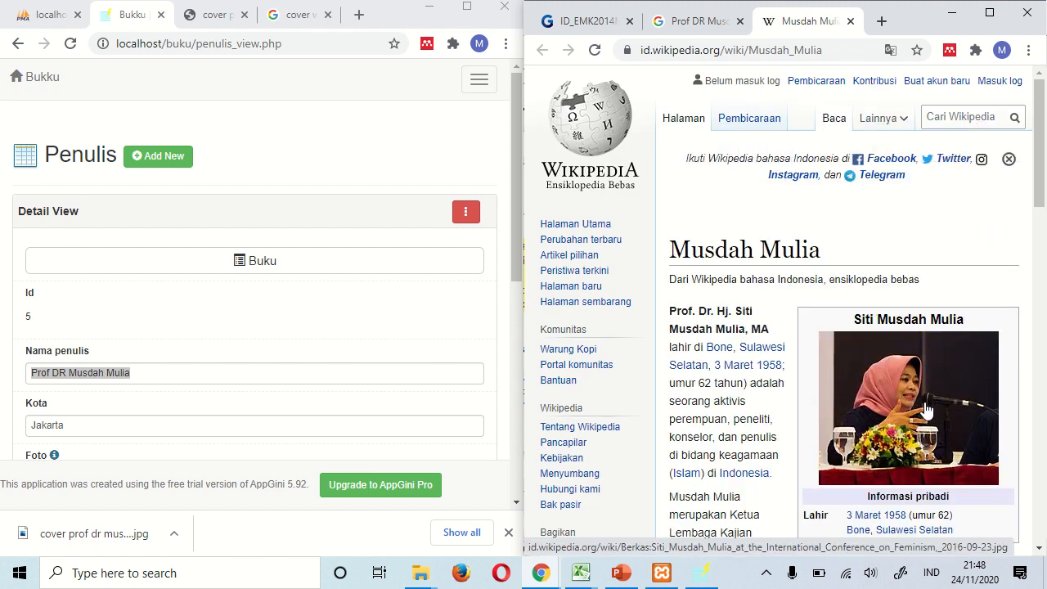
{"action": "right_click", "coordinate": [928, 411]}
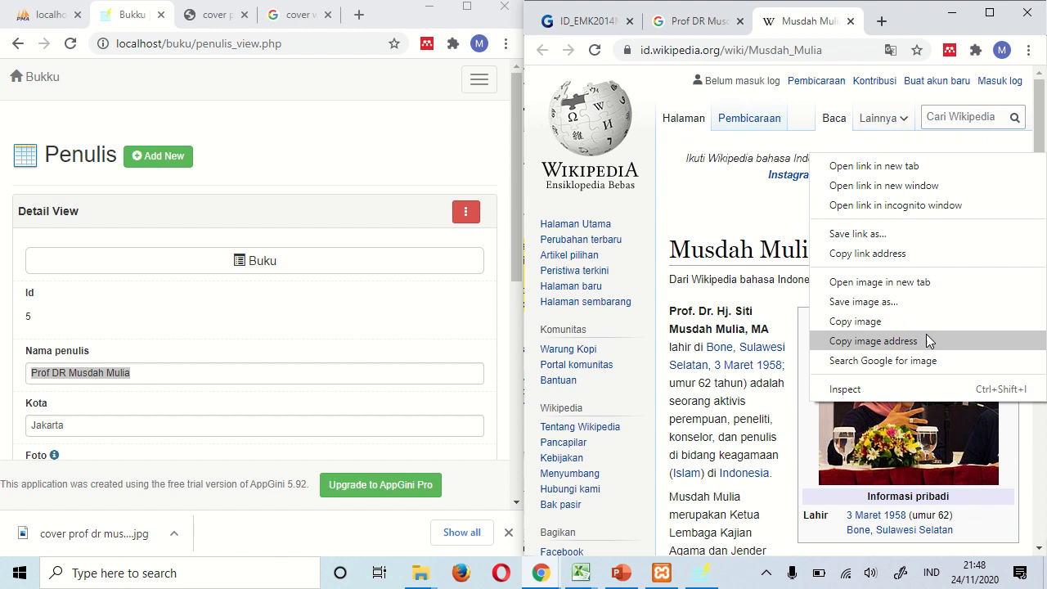
{"action": "left_click", "coordinate": [927, 284]}
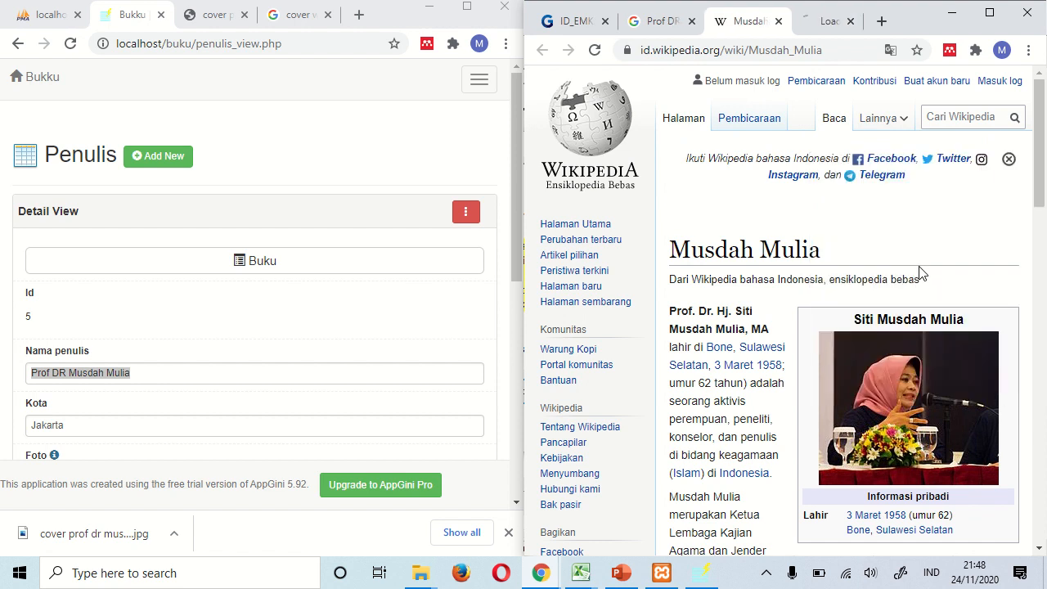
{"action": "left_click", "coordinate": [815, 25]}
{"action": "right_click", "coordinate": [814, 270]}
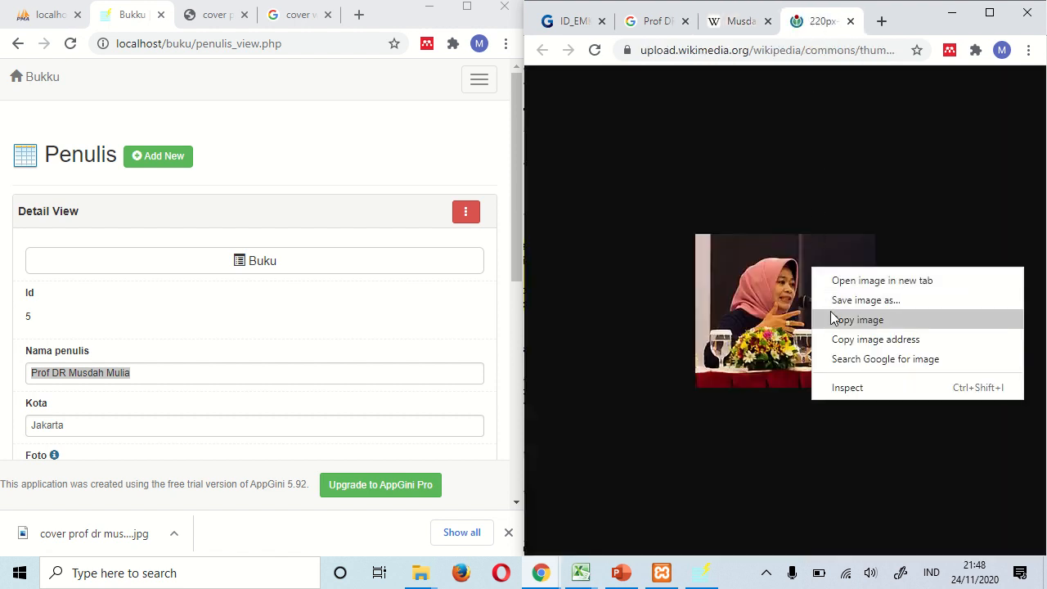
{"action": "left_click", "coordinate": [836, 317]}
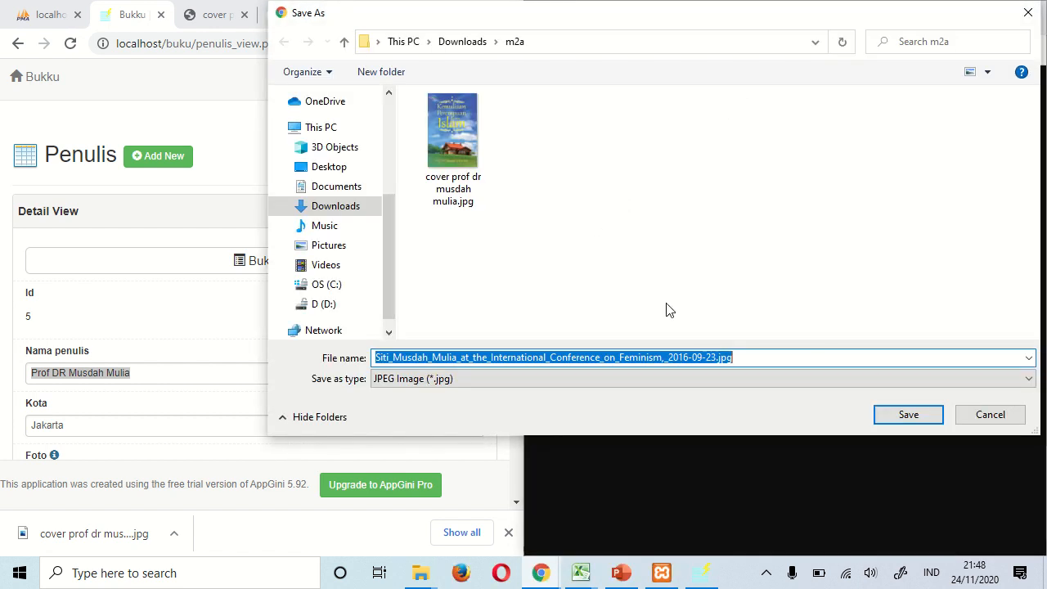
{"action": "left_click", "coordinate": [910, 416]}
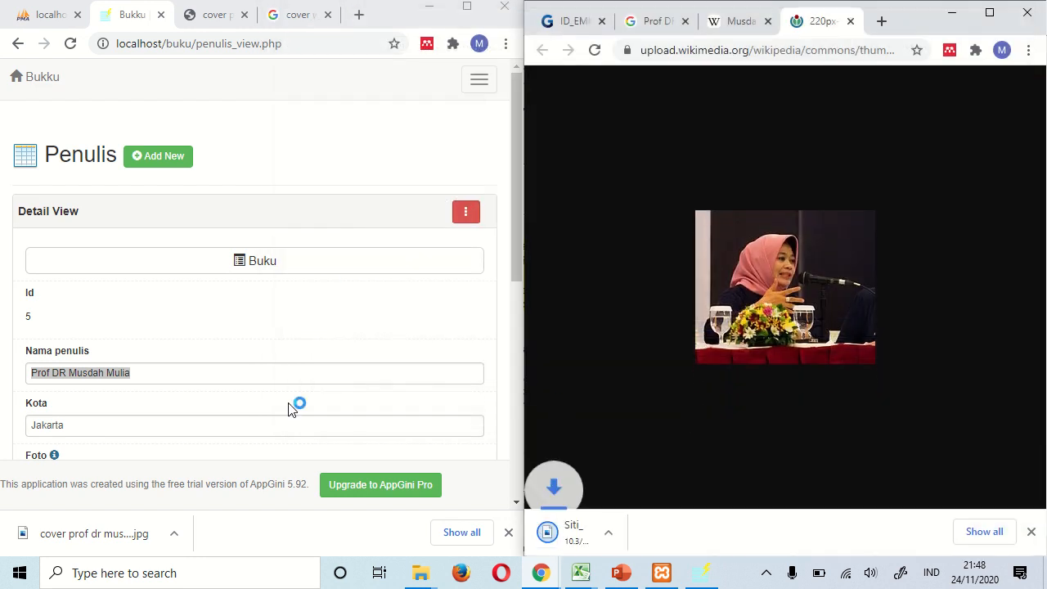
{"action": "scroll", "coordinate": [114, 343], "scroll_direction": "down", "scroll_amount": 2}
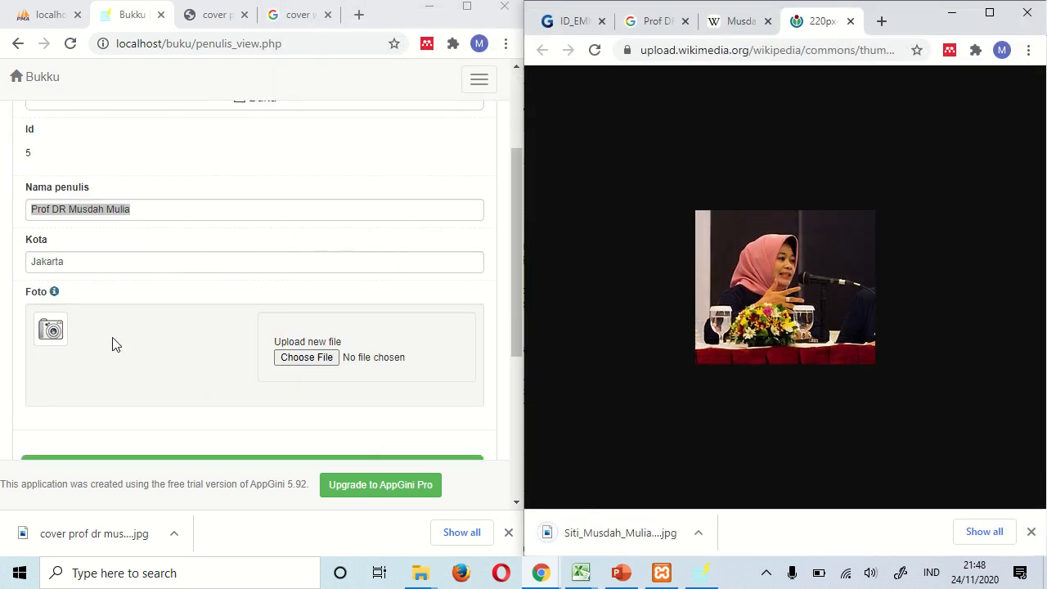
- Upload the downloaded photo into author record 5's Foto field and save the changes
{"action": "left_click", "coordinate": [303, 357]}
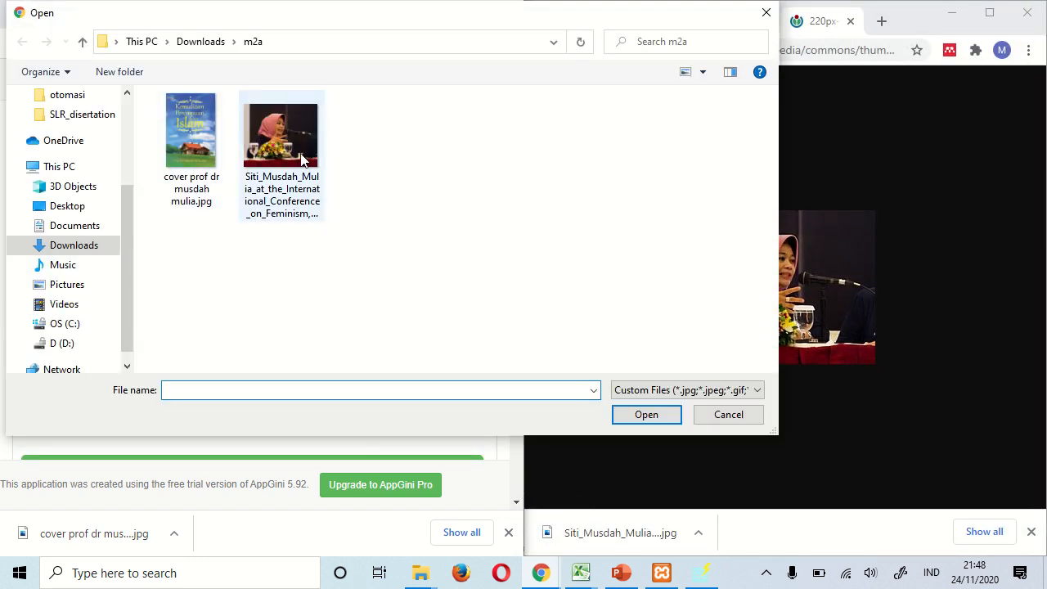
{"action": "double_click", "coordinate": [282, 147]}
{"action": "scroll", "coordinate": [379, 379], "scroll_direction": "down", "scroll_amount": 4}
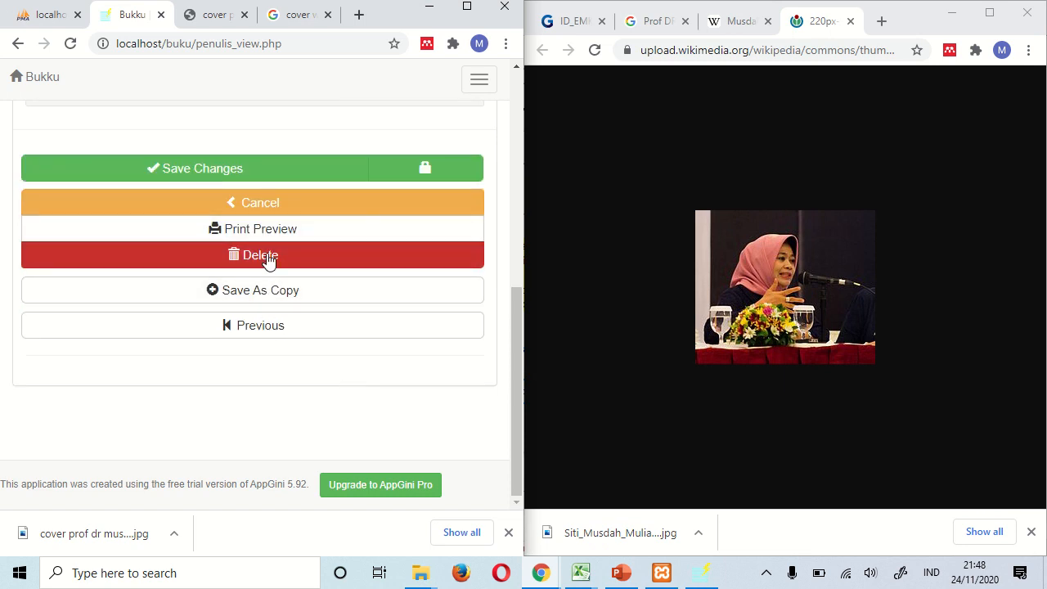
{"action": "left_click", "coordinate": [284, 178]}
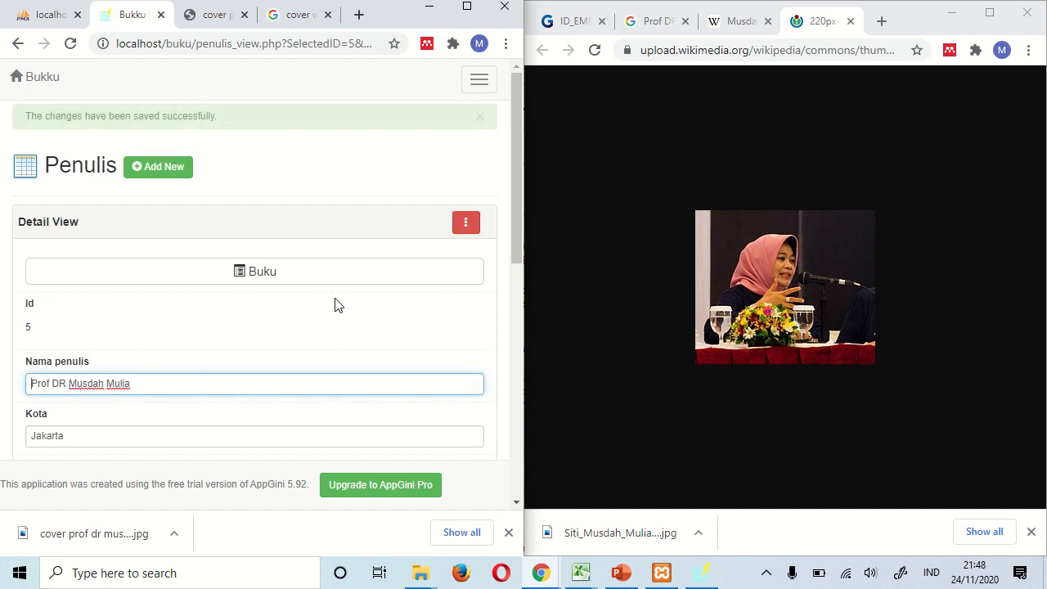
{"action": "scroll", "coordinate": [335, 305], "scroll_direction": "down", "scroll_amount": 5}
{"action": "scroll", "coordinate": [343, 304], "scroll_direction": "up", "scroll_amount": 2}
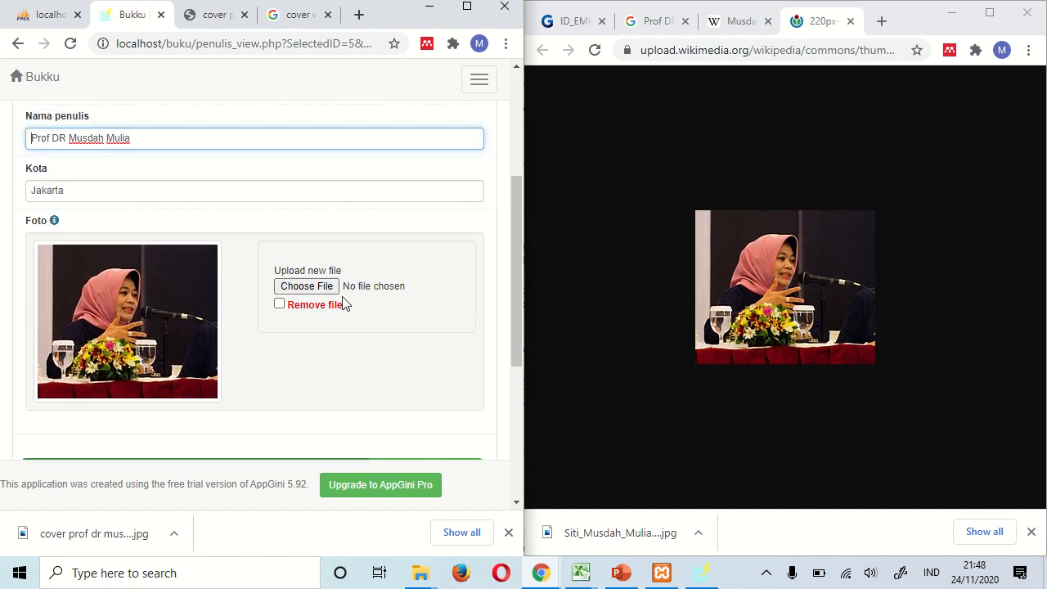
{"action": "scroll", "coordinate": [362, 287], "scroll_direction": "down", "scroll_amount": 4}
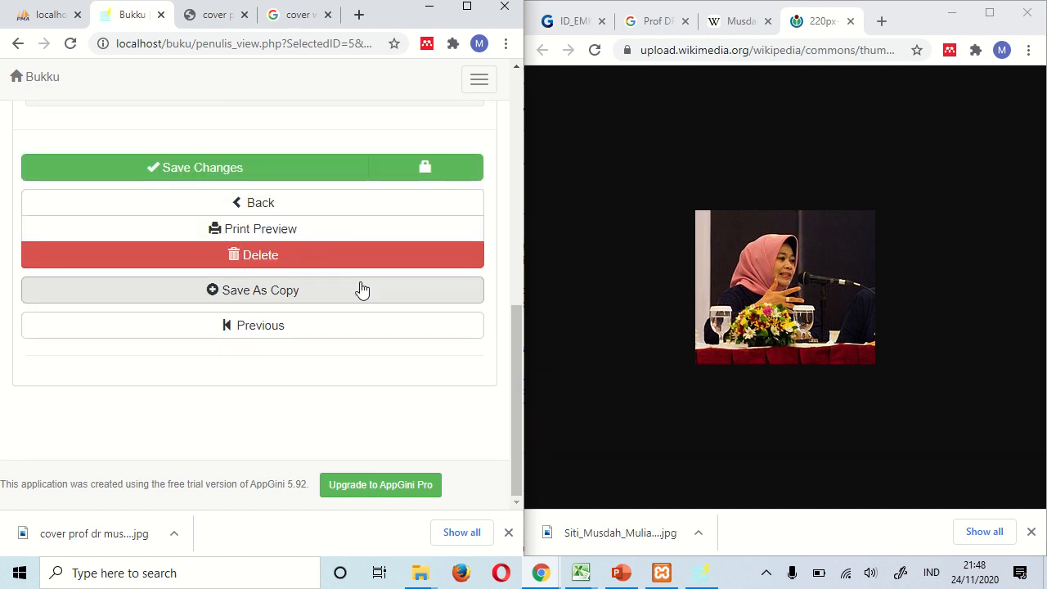
{"action": "scroll", "coordinate": [364, 293], "scroll_direction": "up", "scroll_amount": 7}
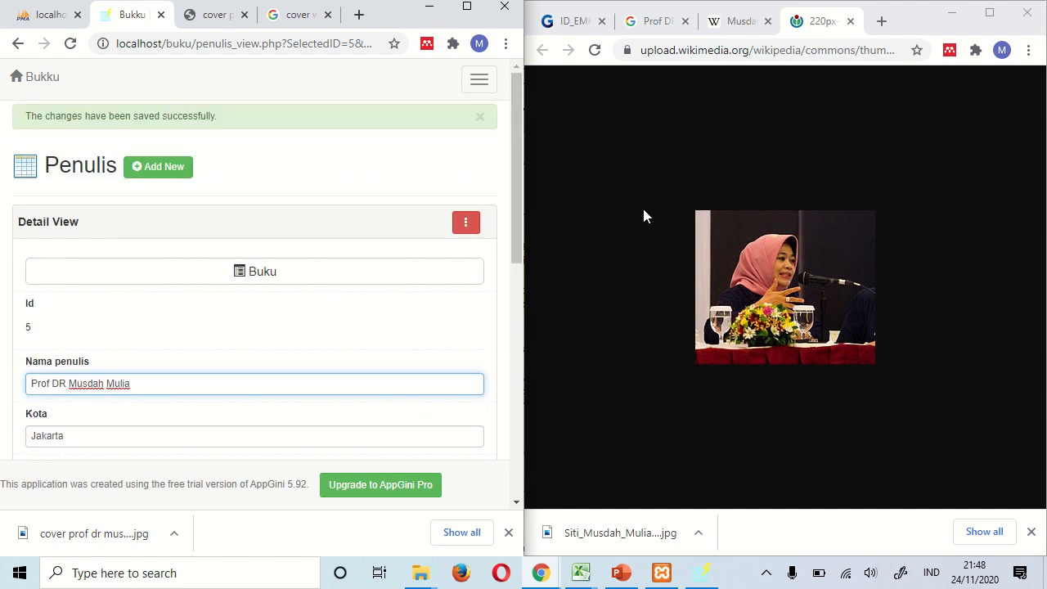
{"action": "left_click", "coordinate": [621, 573]}
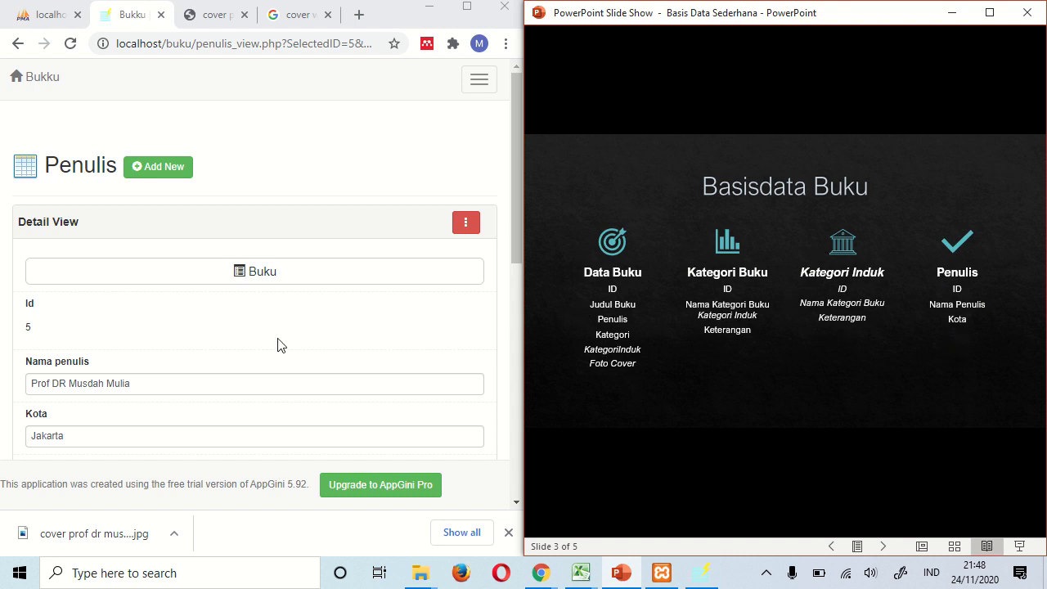
- Bring the Bukku browser back, maximize it, and go to the Buku table
{"action": "left_click", "coordinate": [255, 343]}
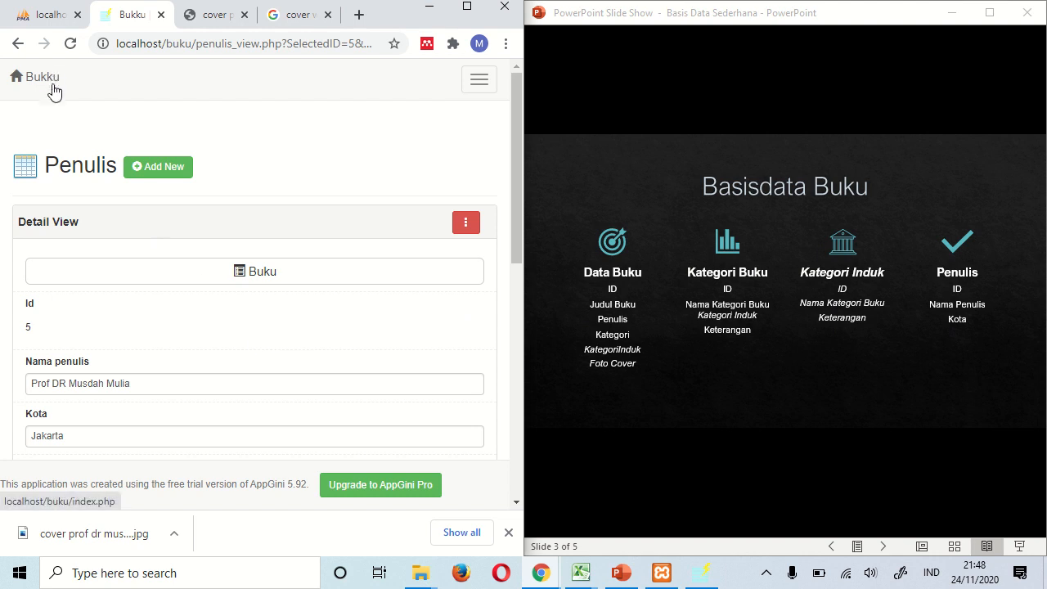
{"action": "left_click", "coordinate": [466, 6]}
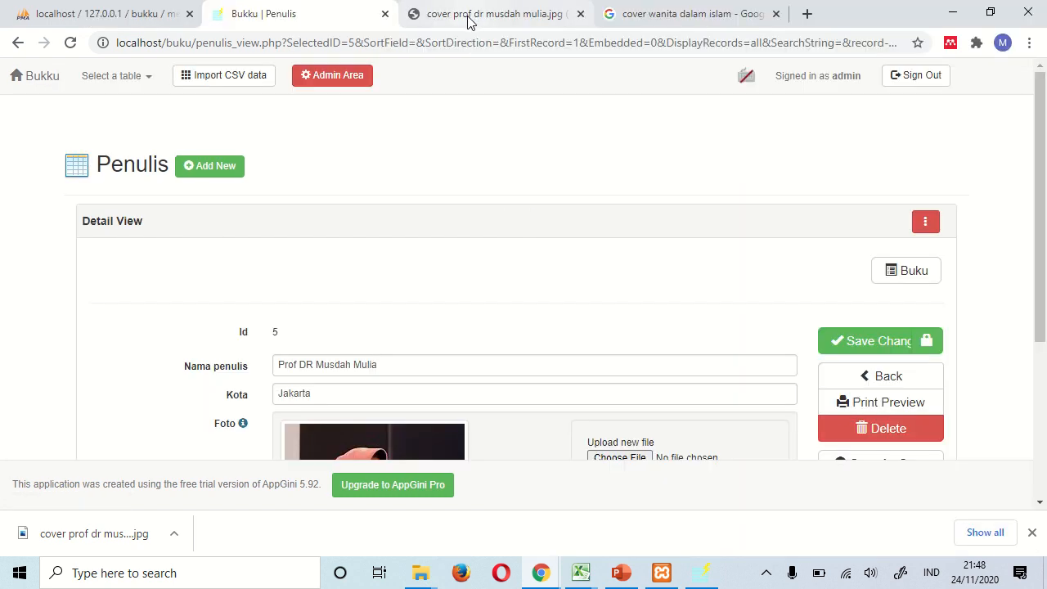
{"action": "scroll", "coordinate": [319, 287], "scroll_direction": "down", "scroll_amount": 3}
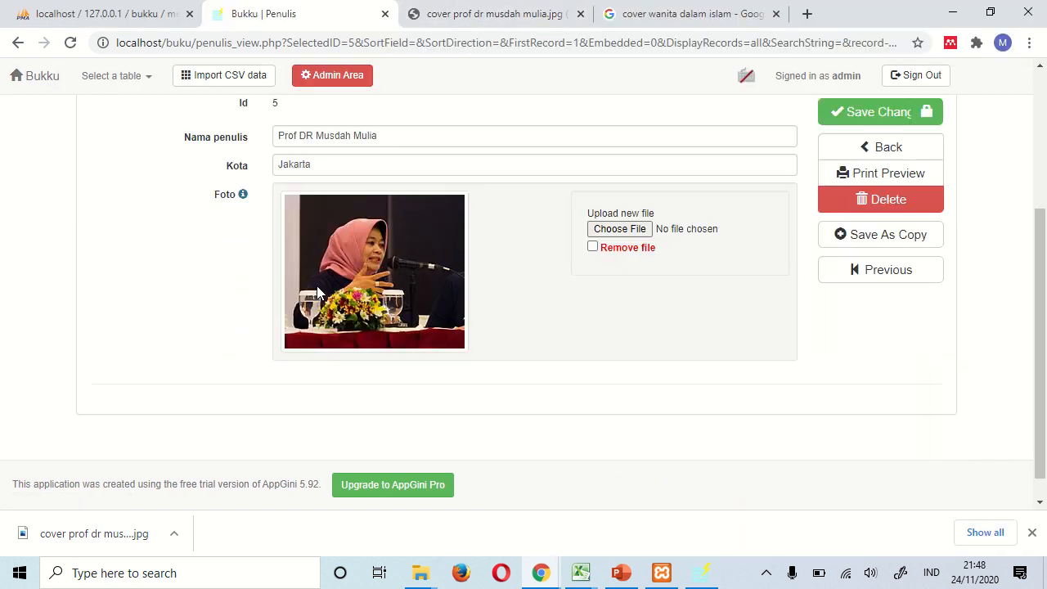
{"action": "scroll", "coordinate": [316, 285], "scroll_direction": "up", "scroll_amount": 3}
{"action": "left_click", "coordinate": [123, 75]}
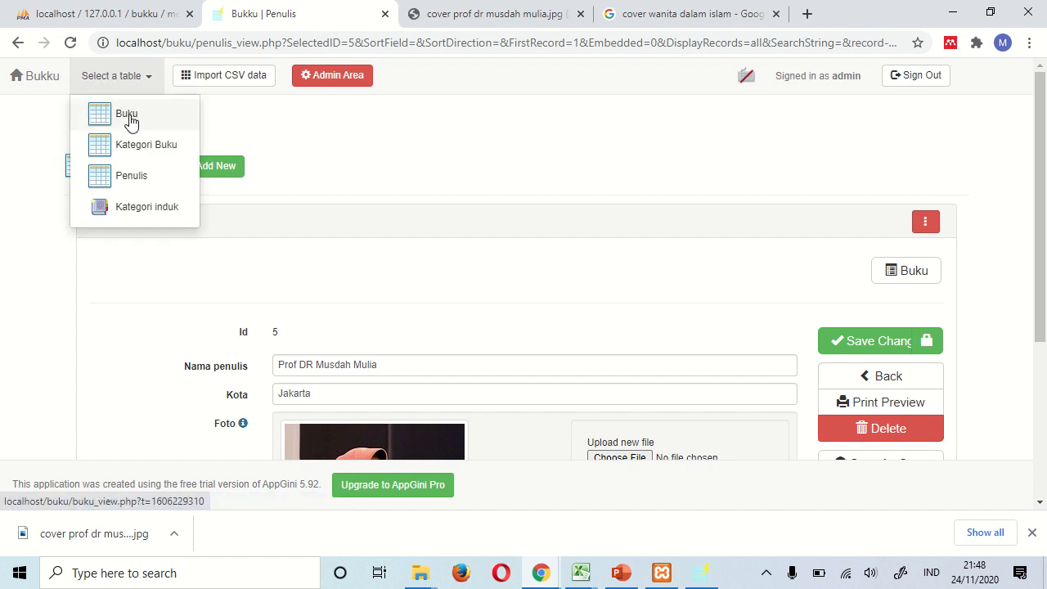
{"action": "left_click", "coordinate": [130, 115]}
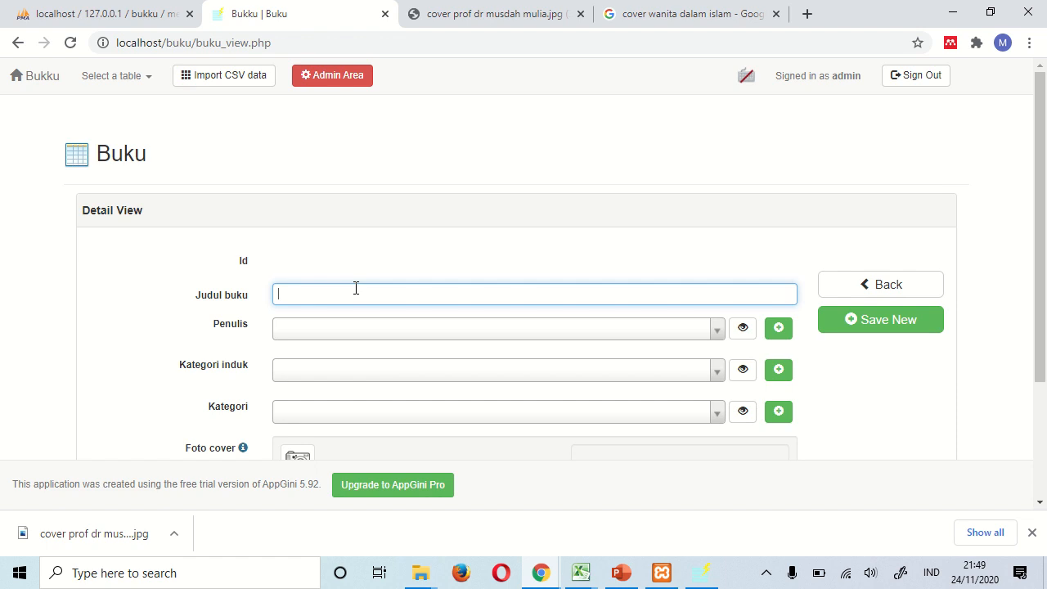
- Return to the Google Images tab for 'cover wanita dalam islam'
{"action": "left_click", "coordinate": [646, 20]}
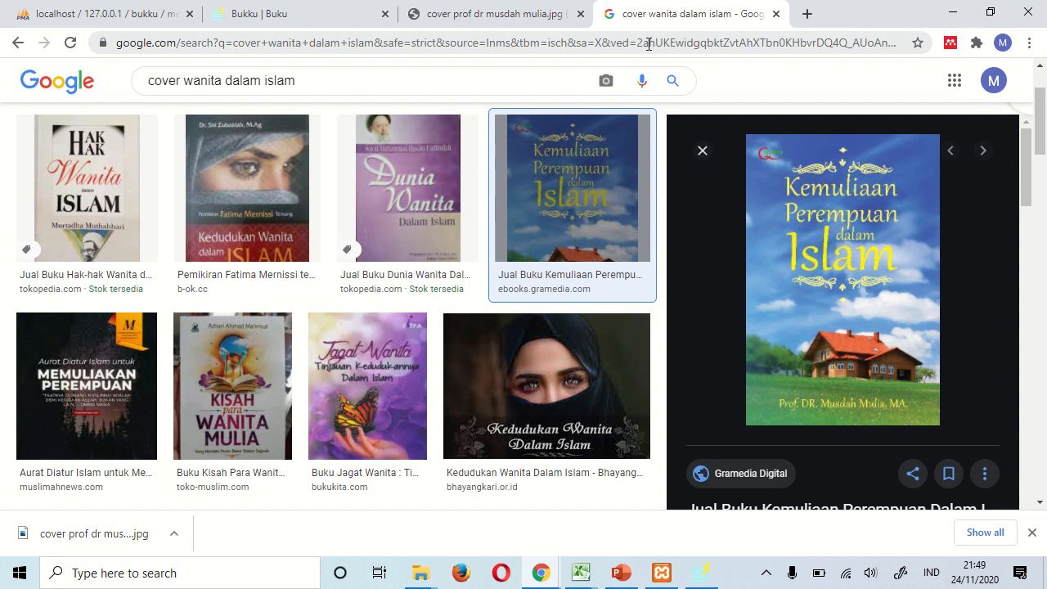
- Search Google Images for 'fisika kuantum buku' and preview the second book cover
{"action": "left_click", "coordinate": [634, 43]}
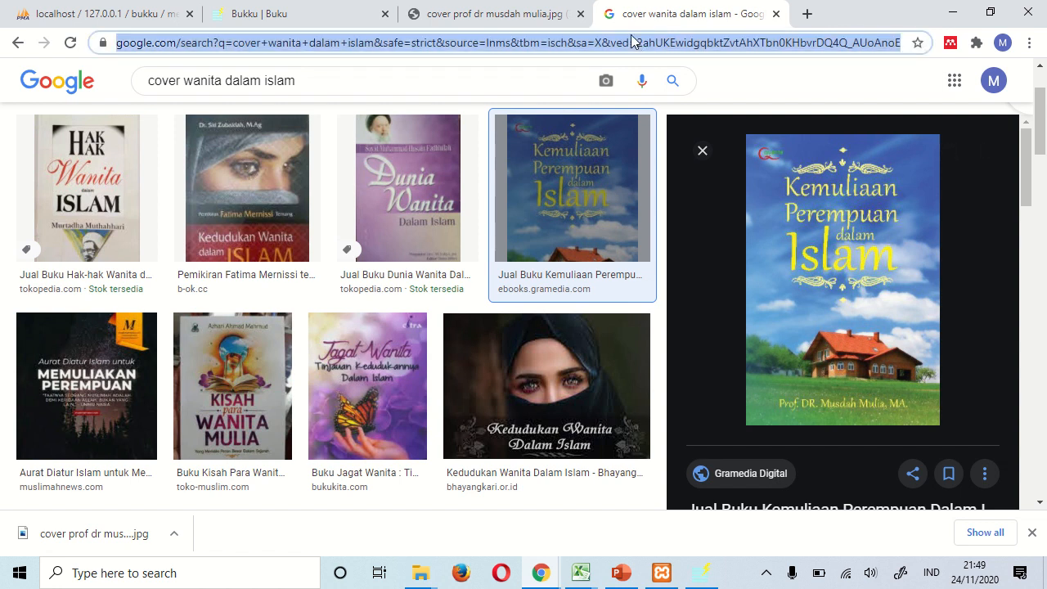
{"action": "type", "text": "fisika kuantu"}
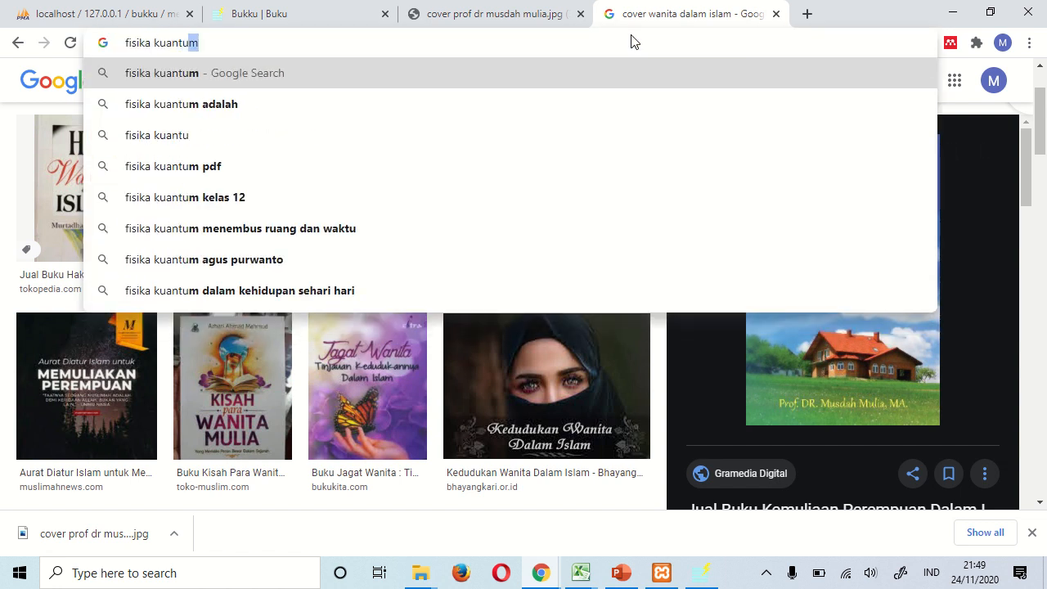
{"action": "type", "text": "m"}
{"action": "key", "text": "Return"}
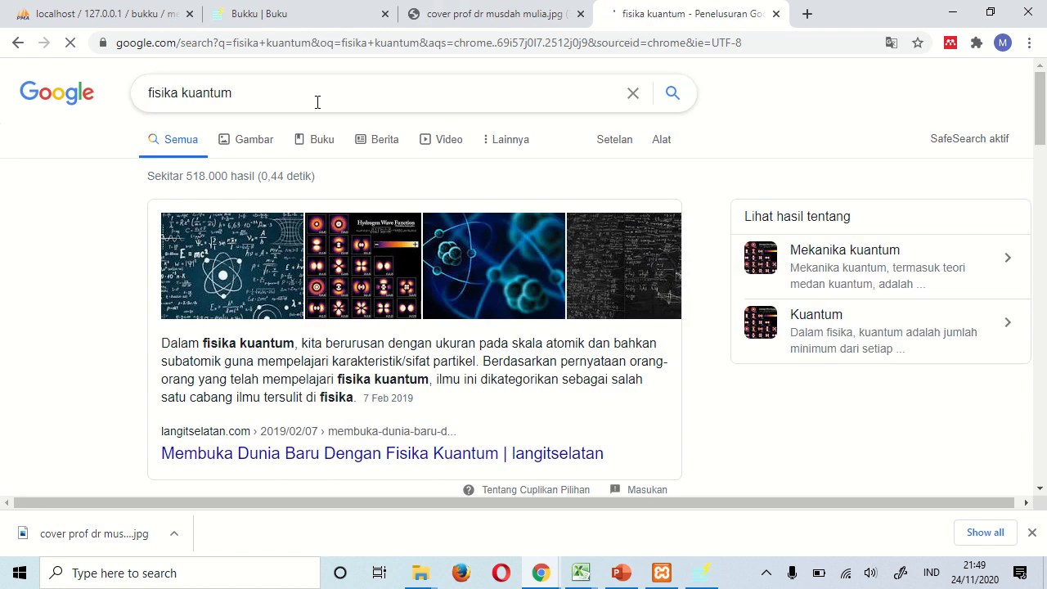
{"action": "left_click", "coordinate": [251, 142]}
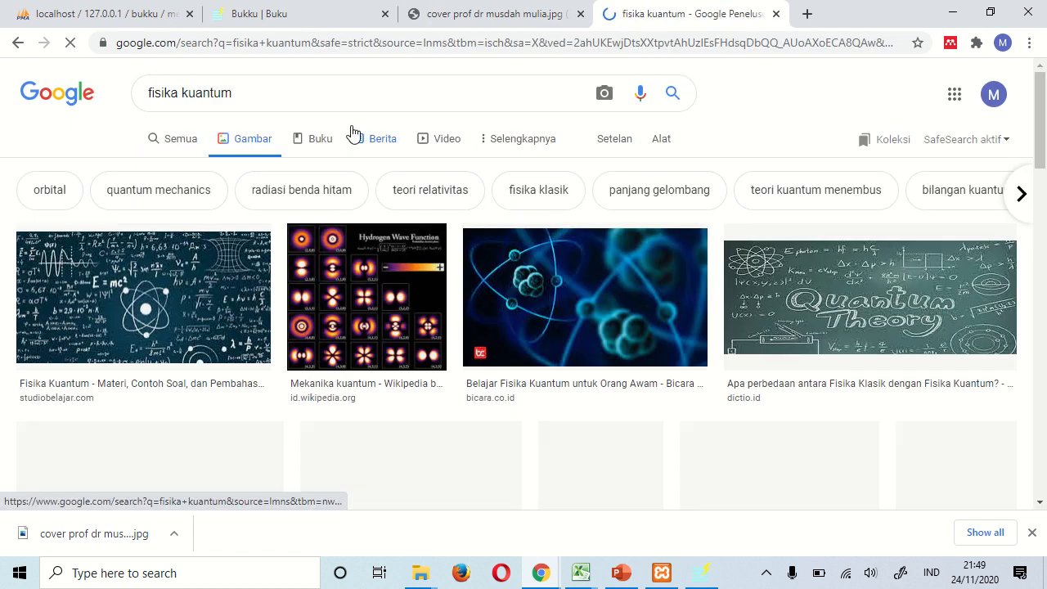
{"action": "left_click", "coordinate": [282, 100]}
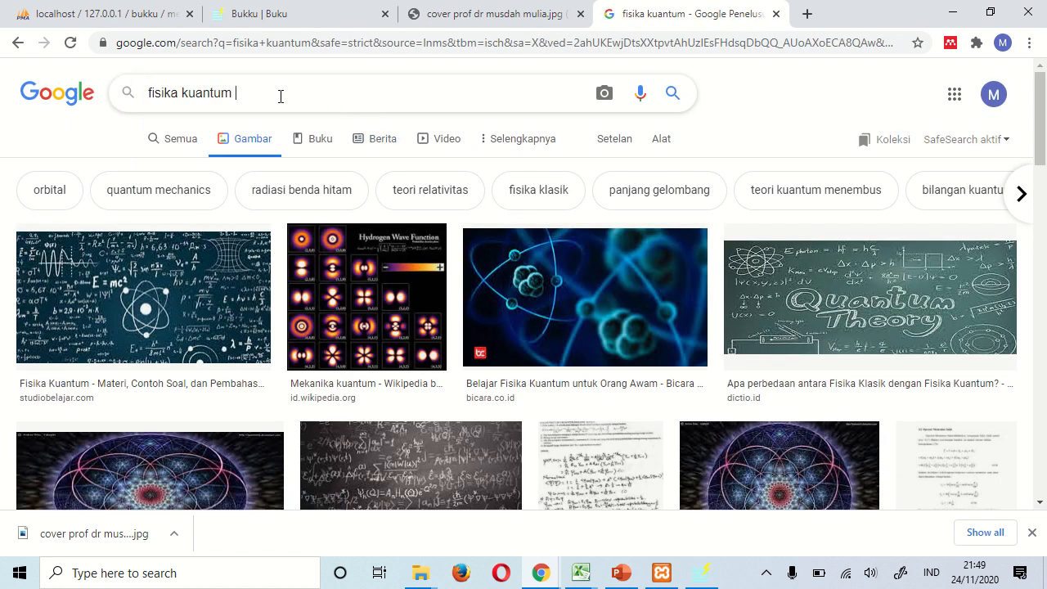
{"action": "type", "text": "buku"}
{"action": "key", "text": "Return"}
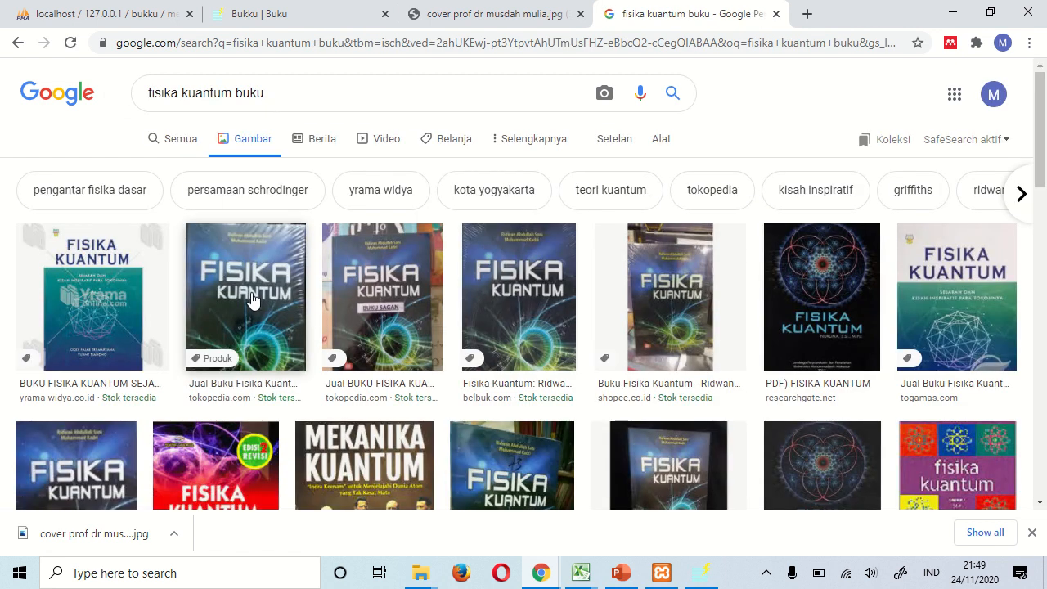
{"action": "left_click", "coordinate": [252, 300]}
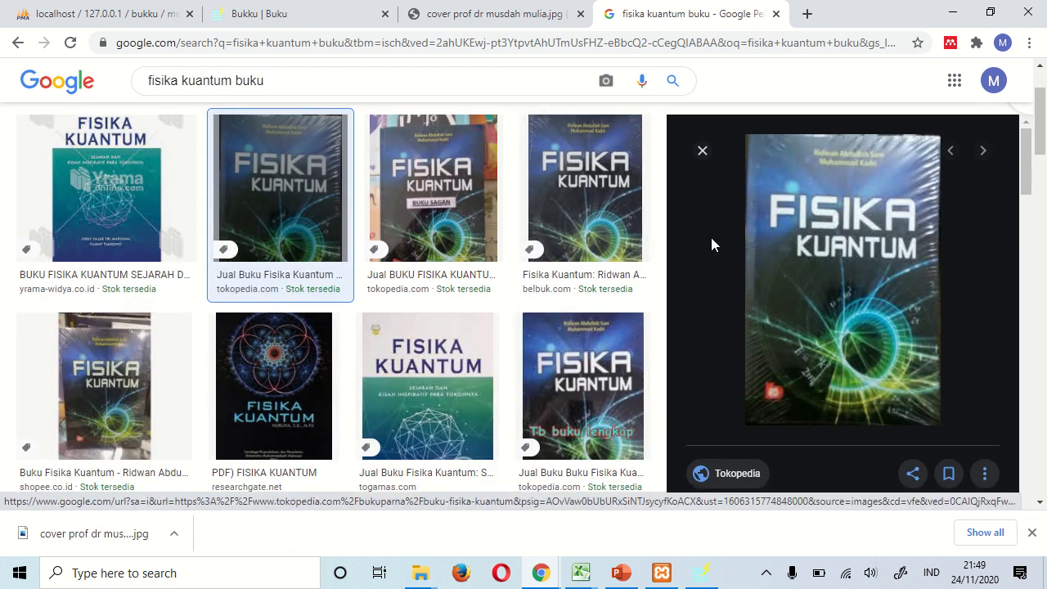
- Open the Fisika Kuantum cover full-size in a new tab and save it as kuantum.jpg
{"action": "right_click", "coordinate": [843, 240]}
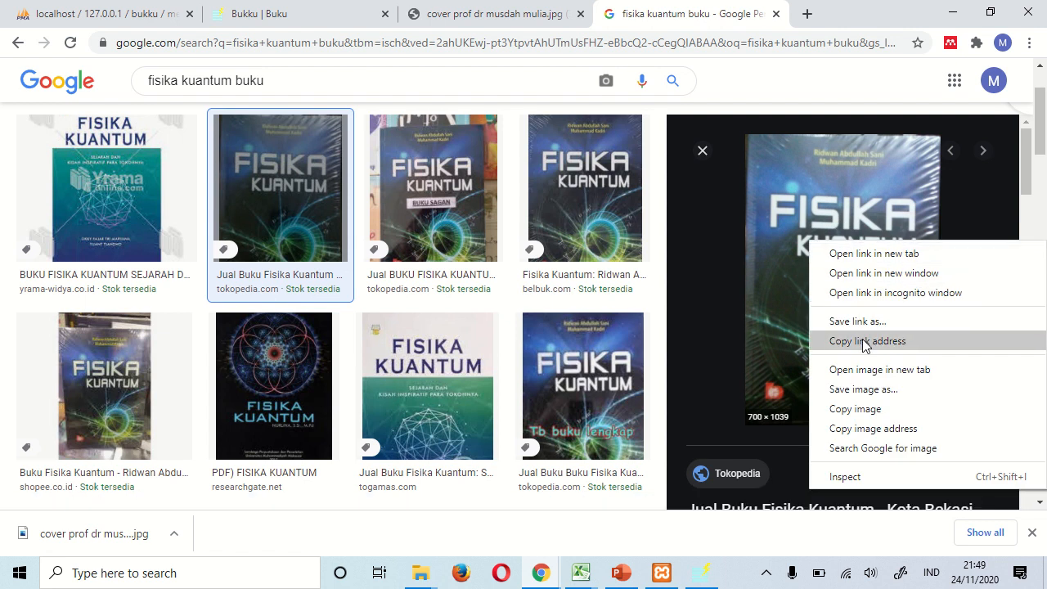
{"action": "left_click", "coordinate": [869, 367]}
{"action": "left_click", "coordinate": [788, 16]}
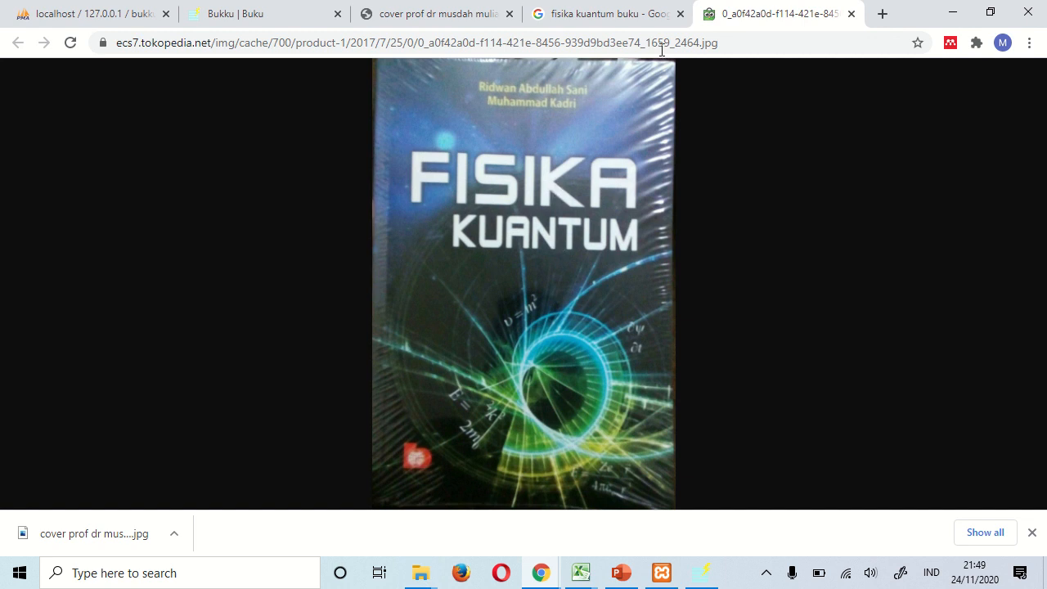
{"action": "right_click", "coordinate": [558, 186]}
{"action": "left_click", "coordinate": [609, 218]}
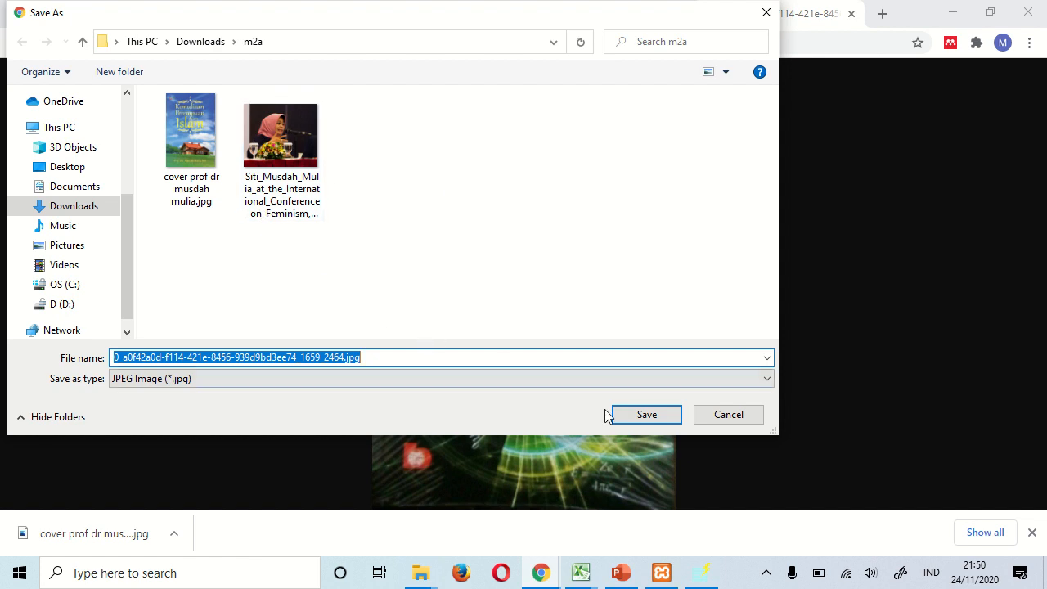
{"action": "type", "text": "kuat"}
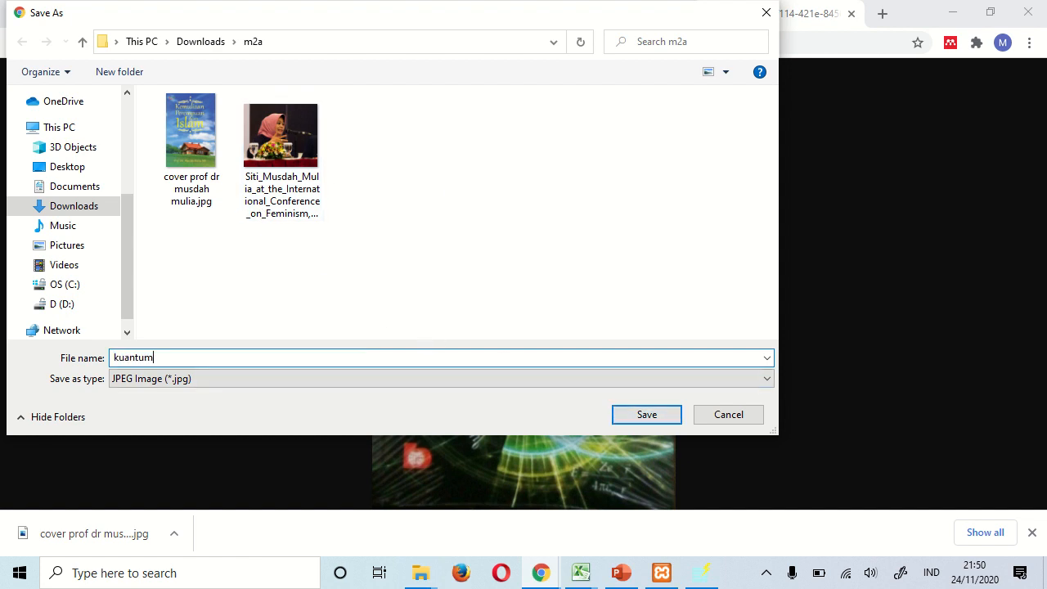
{"action": "key", "text": "Return"}
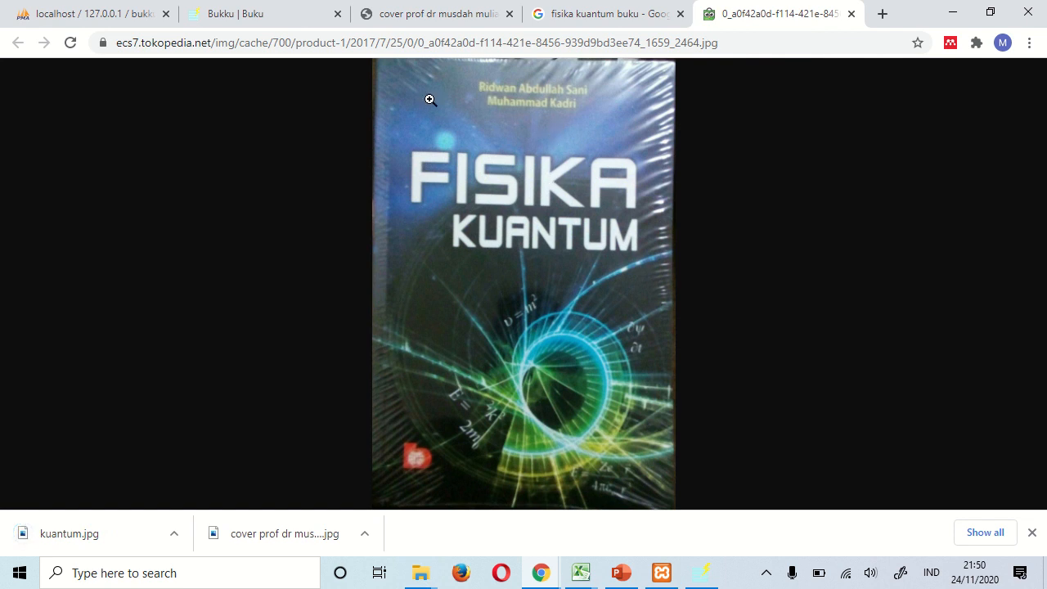
{"action": "left_click", "coordinate": [274, 23]}
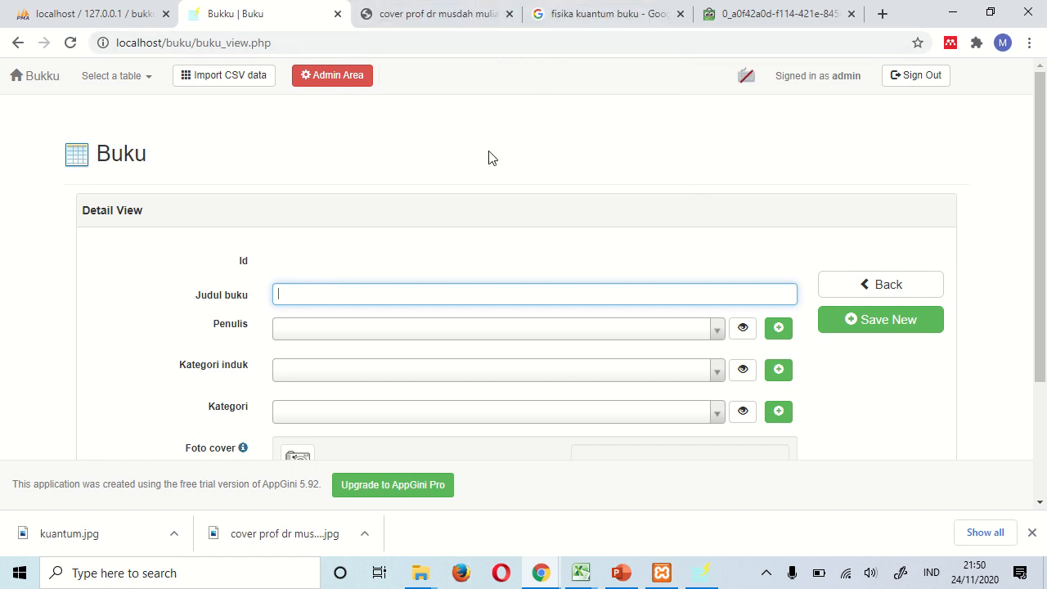
- Snap the cover image window right and Bukku left, and enter 'Fisika Kuantum' as Judul buku
{"action": "left_click_drag", "start_coordinate": [765, 14], "coordinate": [1046, 165]}
{"action": "left_click", "coordinate": [782, 188]}
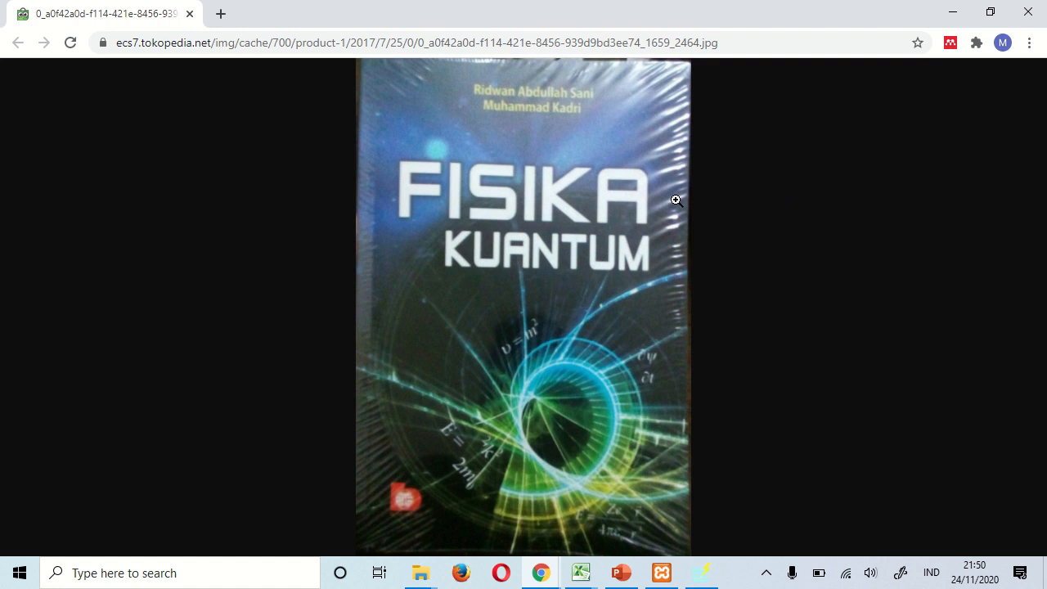
{"action": "left_click_drag", "start_coordinate": [577, 21], "coordinate": [1046, 163]}
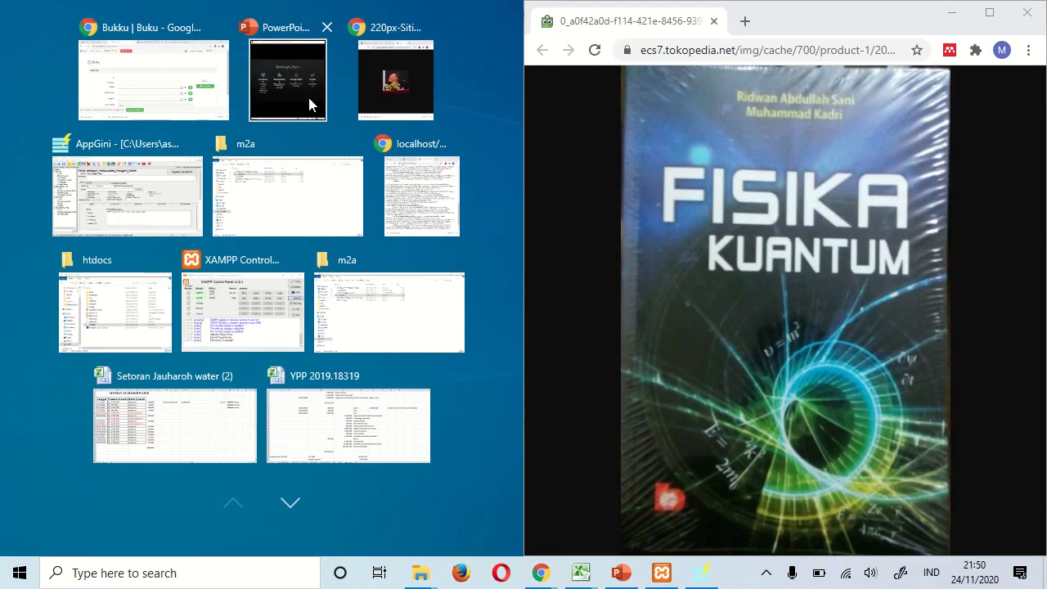
{"action": "left_click", "coordinate": [170, 94]}
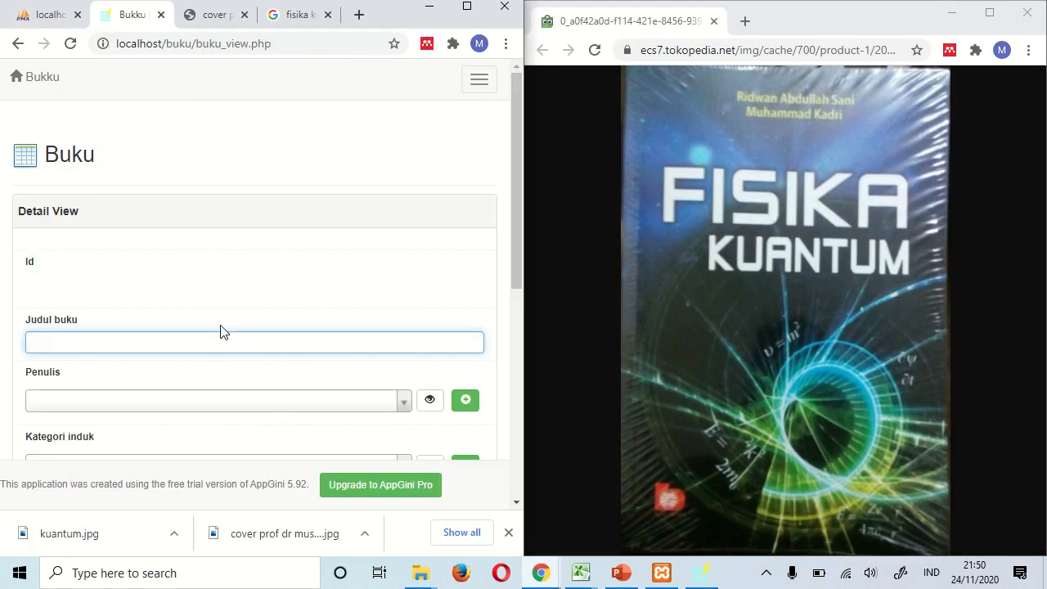
{"action": "scroll", "coordinate": [220, 331], "scroll_direction": "down", "scroll_amount": 2}
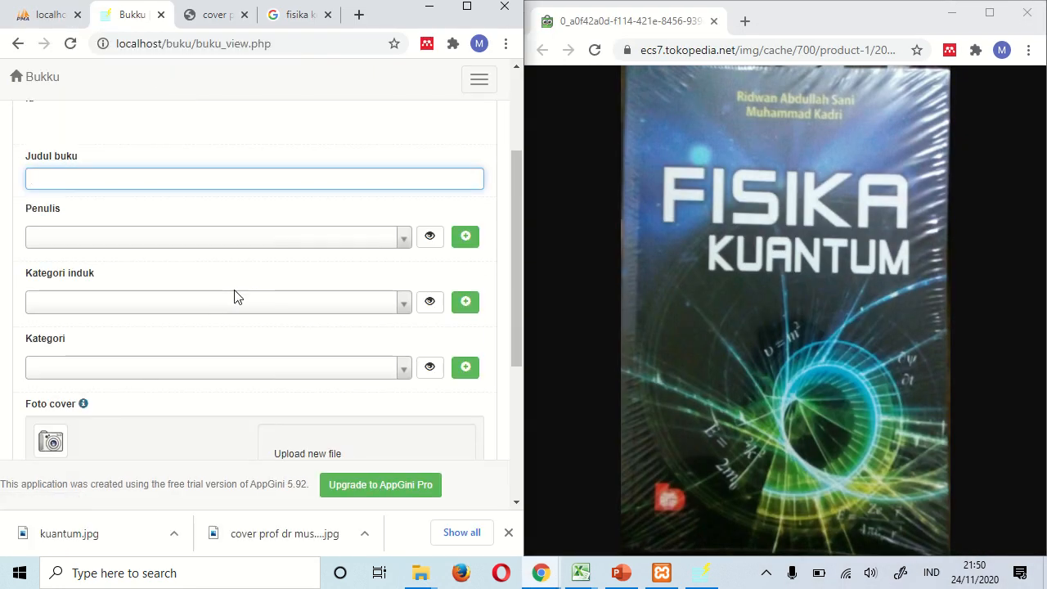
{"action": "type", "text": "isika Ku"}
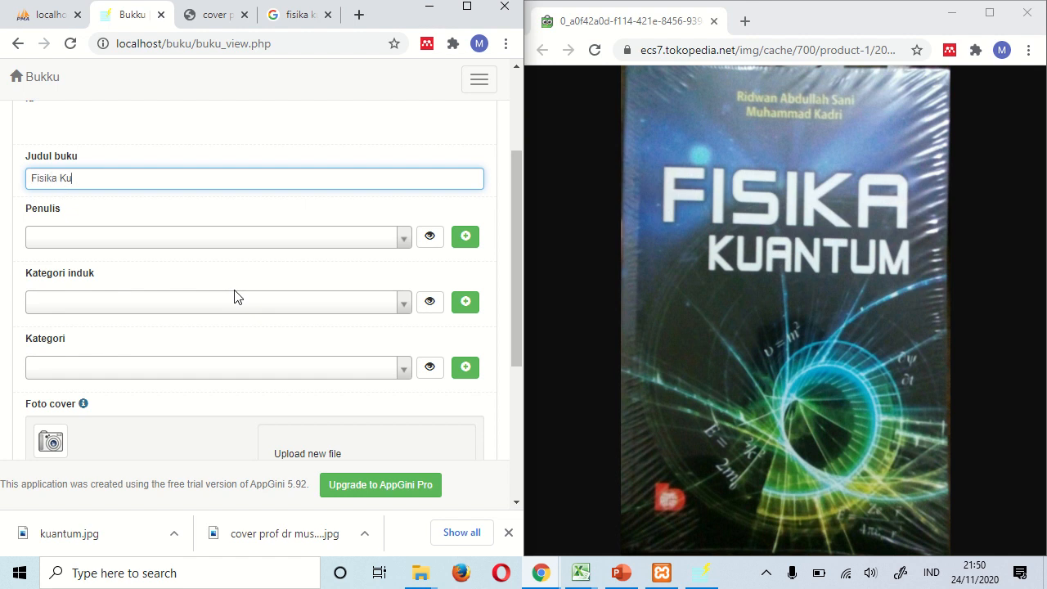
{"action": "type", "text": "anntum"}
{"action": "left_click", "coordinate": [463, 239]}
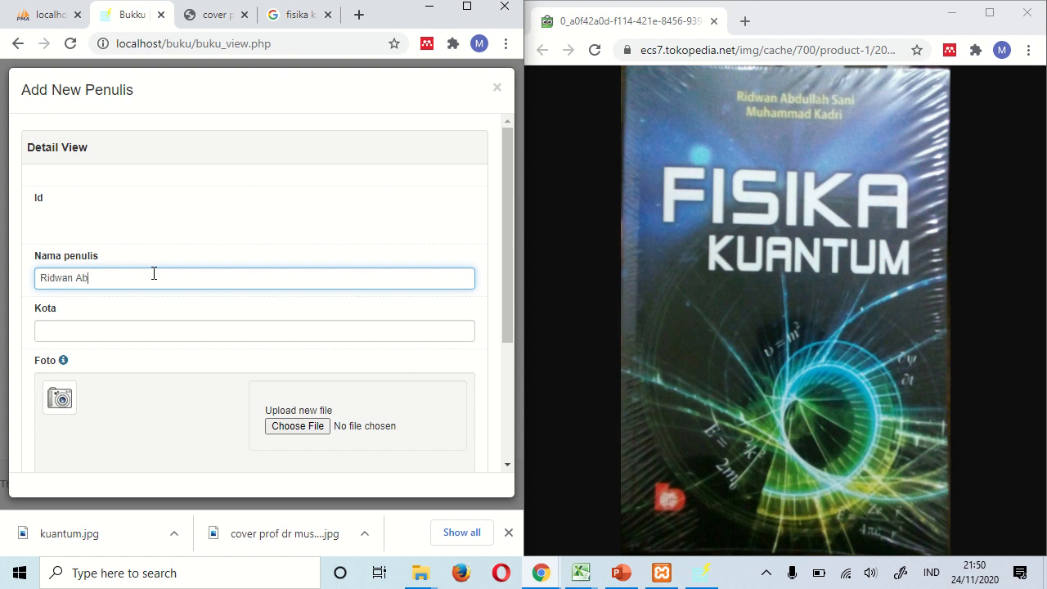
- Save a new Penulis record with the cover's two authors and city Surabaya, then go back
{"action": "type", "text": "dullah Sani & Muhammad Kadri"}
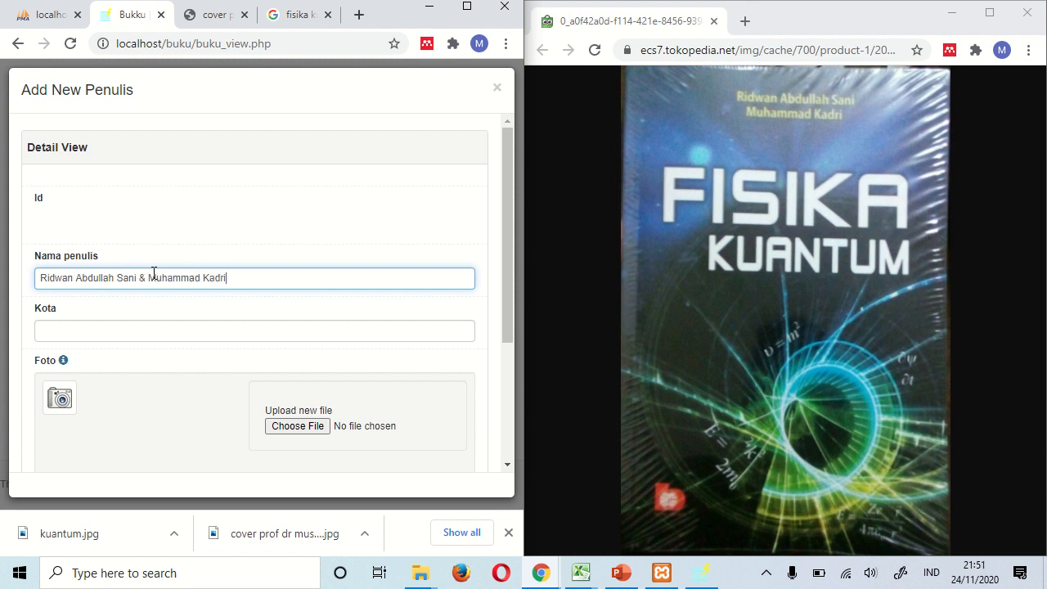
{"action": "left_click", "coordinate": [154, 331]}
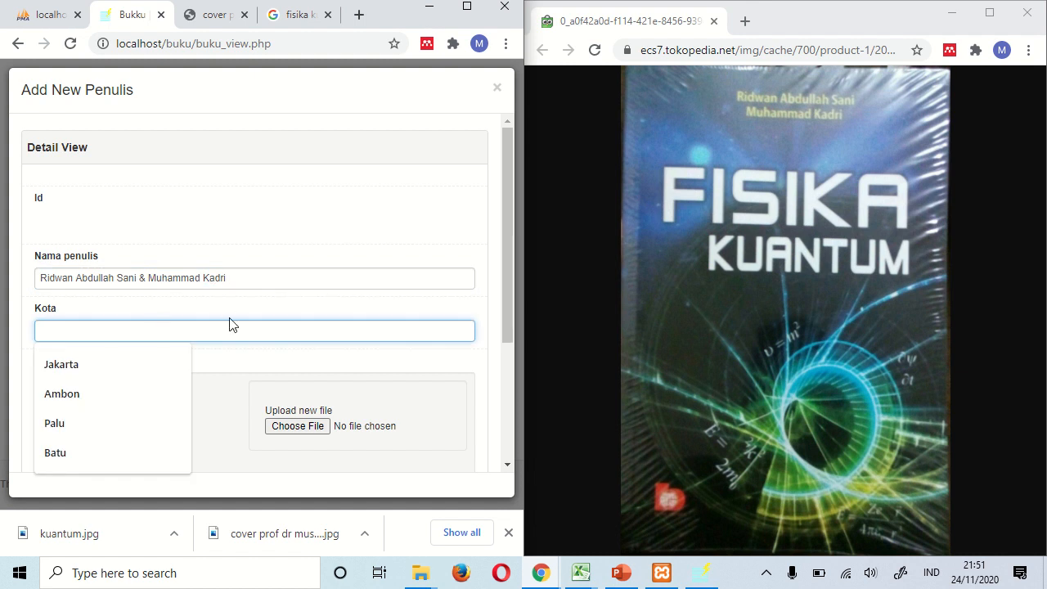
{"action": "type", "text": "Jak"}
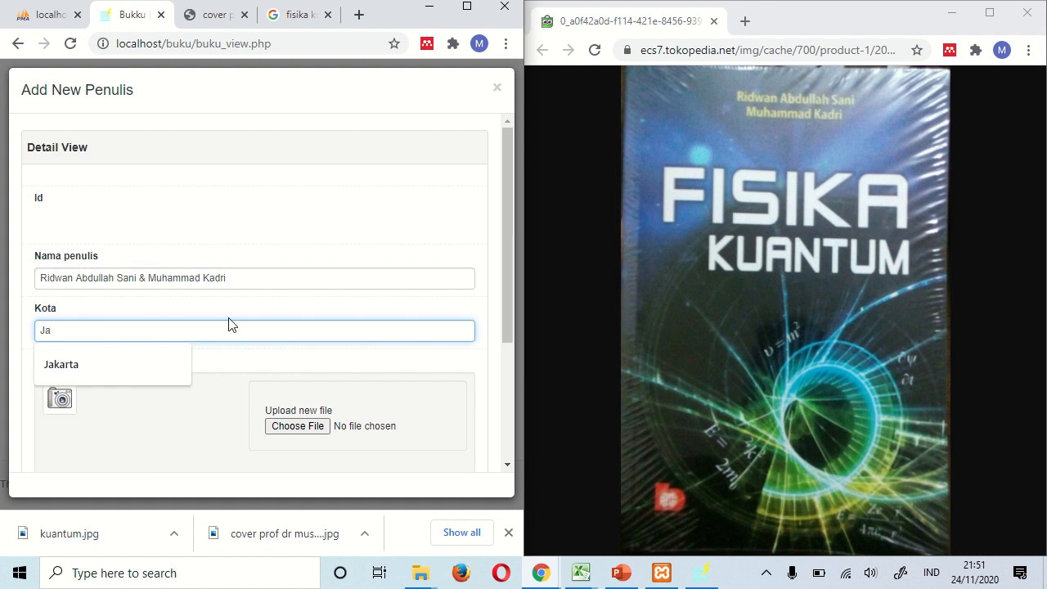
{"action": "key", "text": "BackSpace"}
{"action": "key", "text": "BackSpace"}
{"action": "type", "text": "Surabaya"}
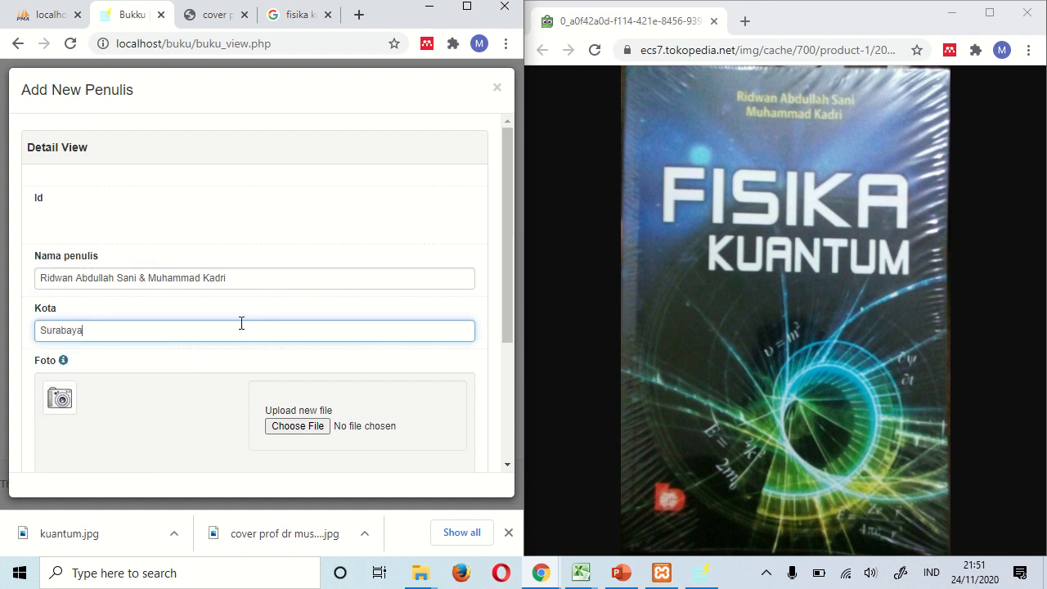
{"action": "scroll", "coordinate": [241, 323], "scroll_direction": "down", "scroll_amount": 3}
{"action": "left_click", "coordinate": [254, 401]}
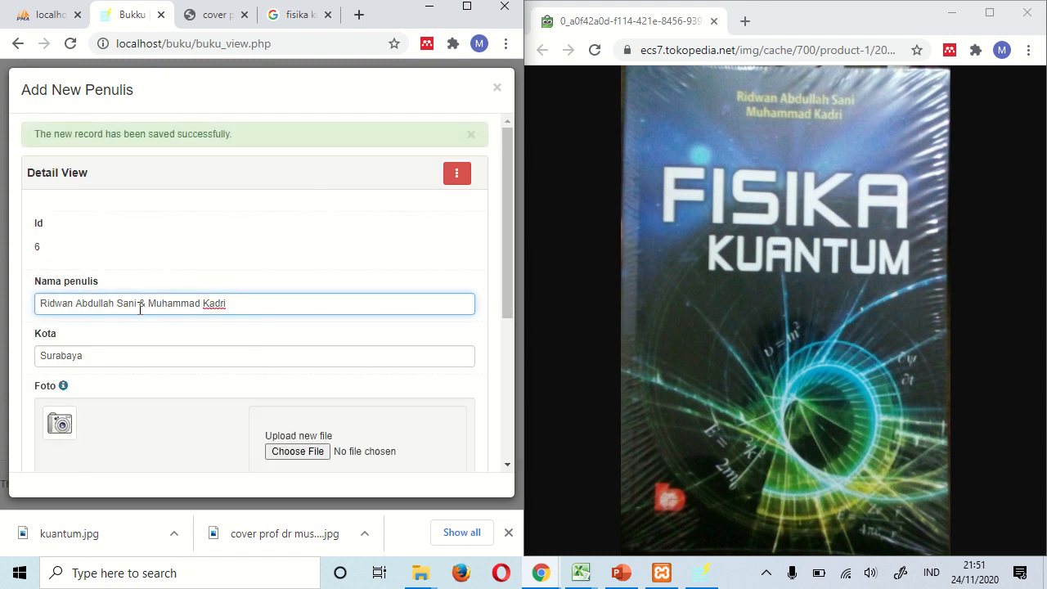
{"action": "scroll", "coordinate": [243, 368], "scroll_direction": "down", "scroll_amount": 3}
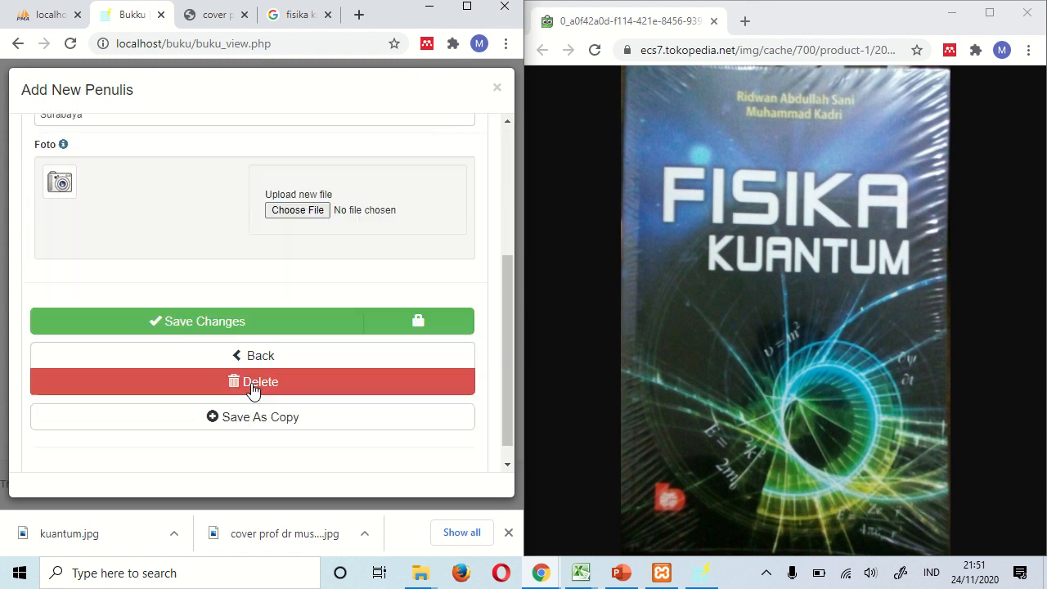
{"action": "left_click", "coordinate": [261, 353]}
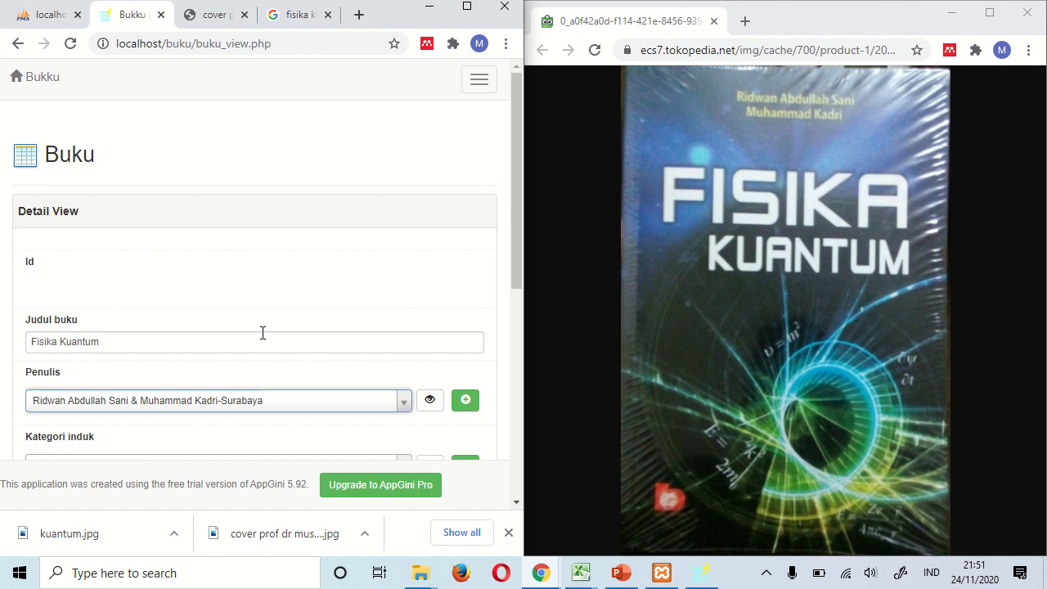
- Set categories IPA / Fisika, attach kuantum.jpg as Foto cover, and save the Fisika Kuantum book
{"action": "scroll", "coordinate": [189, 397], "scroll_direction": "down", "scroll_amount": 1}
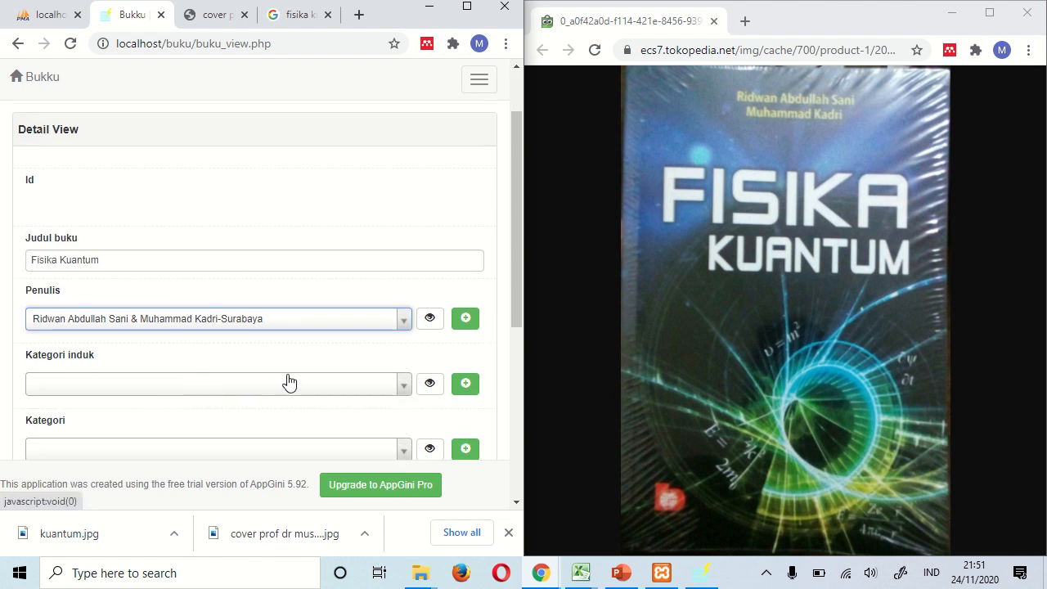
{"action": "left_click", "coordinate": [405, 391]}
{"action": "left_click", "coordinate": [219, 449]}
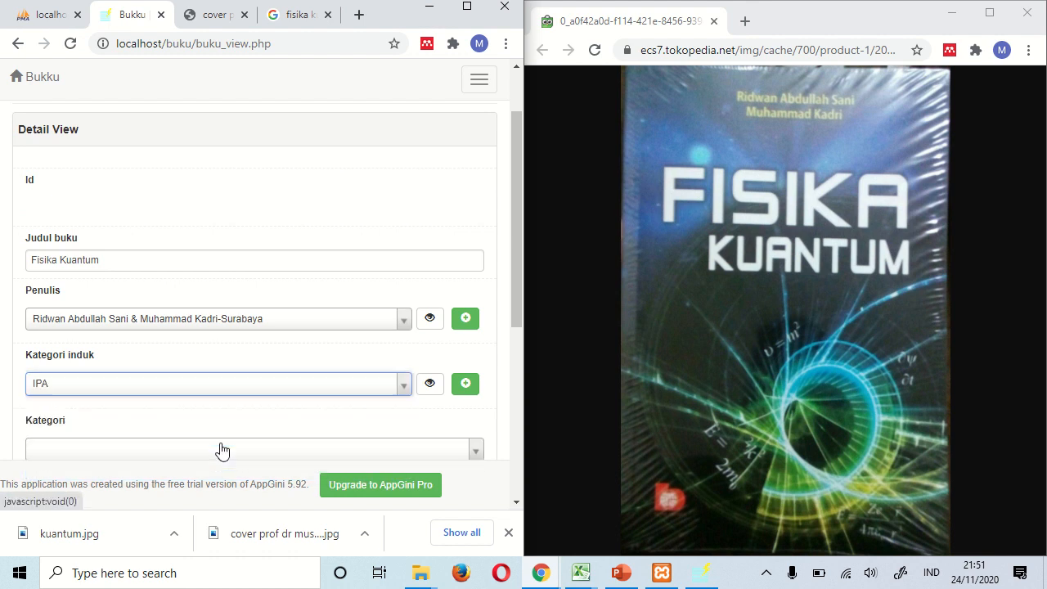
{"action": "scroll", "coordinate": [221, 449], "scroll_direction": "down", "scroll_amount": 3}
{"action": "left_click", "coordinate": [273, 212]}
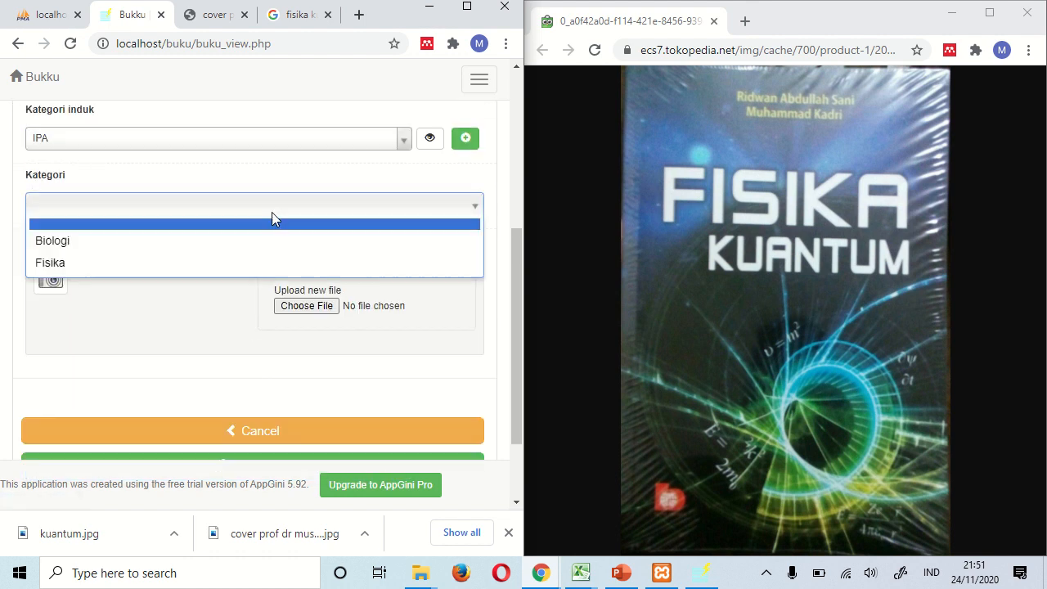
{"action": "left_click", "coordinate": [202, 263]}
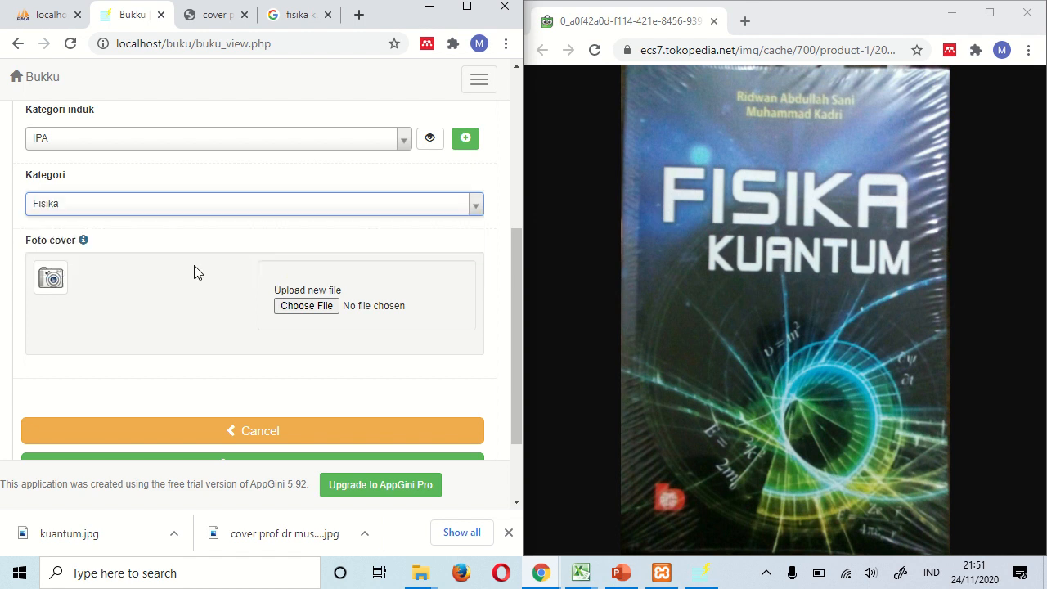
{"action": "scroll", "coordinate": [190, 276], "scroll_direction": "down", "scroll_amount": 1}
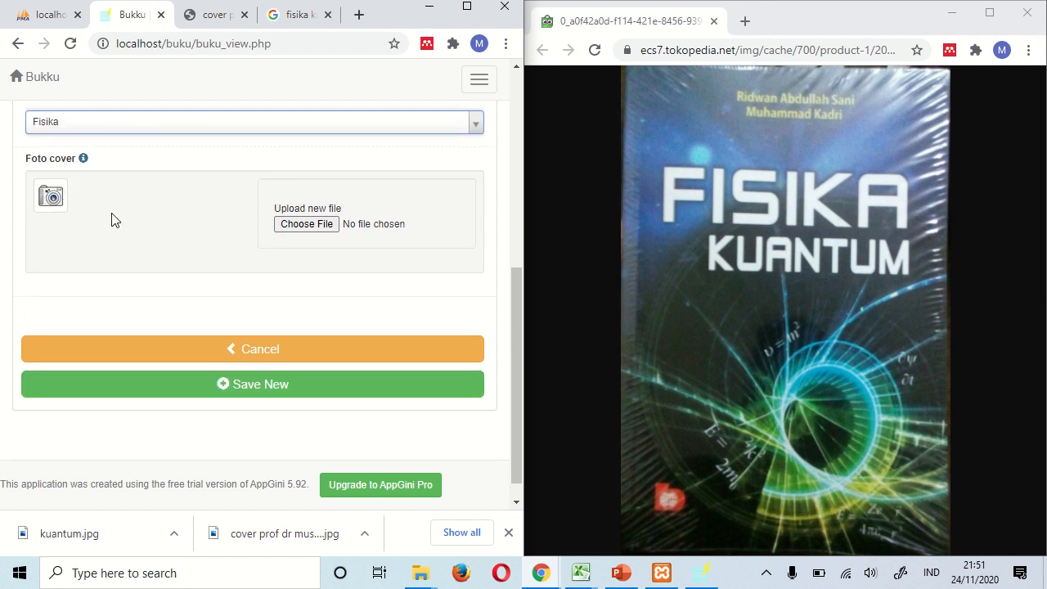
{"action": "left_click", "coordinate": [288, 226]}
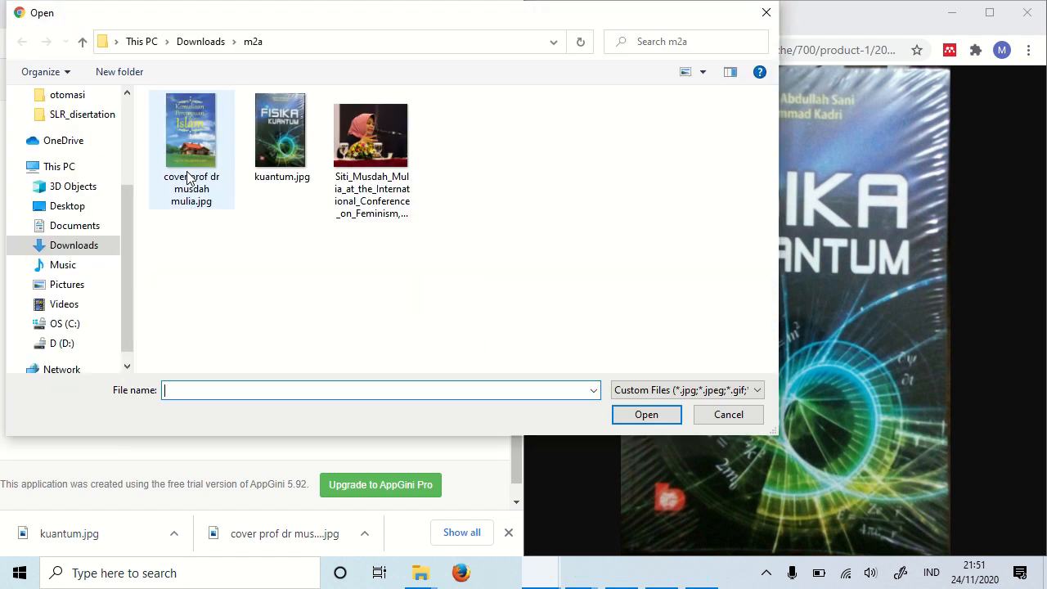
{"action": "left_click", "coordinate": [281, 140]}
{"action": "left_click", "coordinate": [629, 413]}
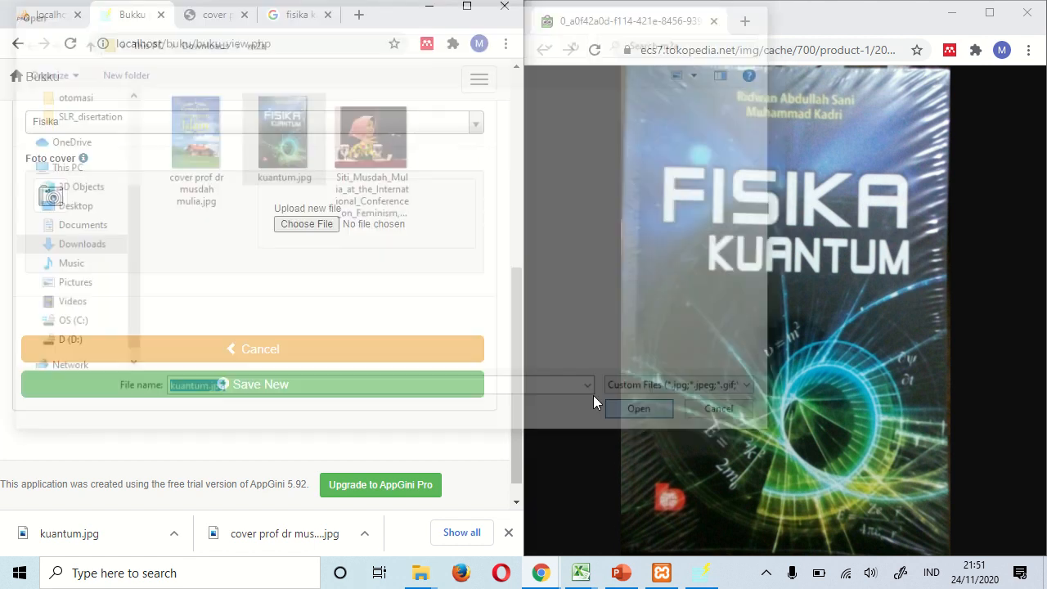
{"action": "left_click", "coordinate": [278, 389]}
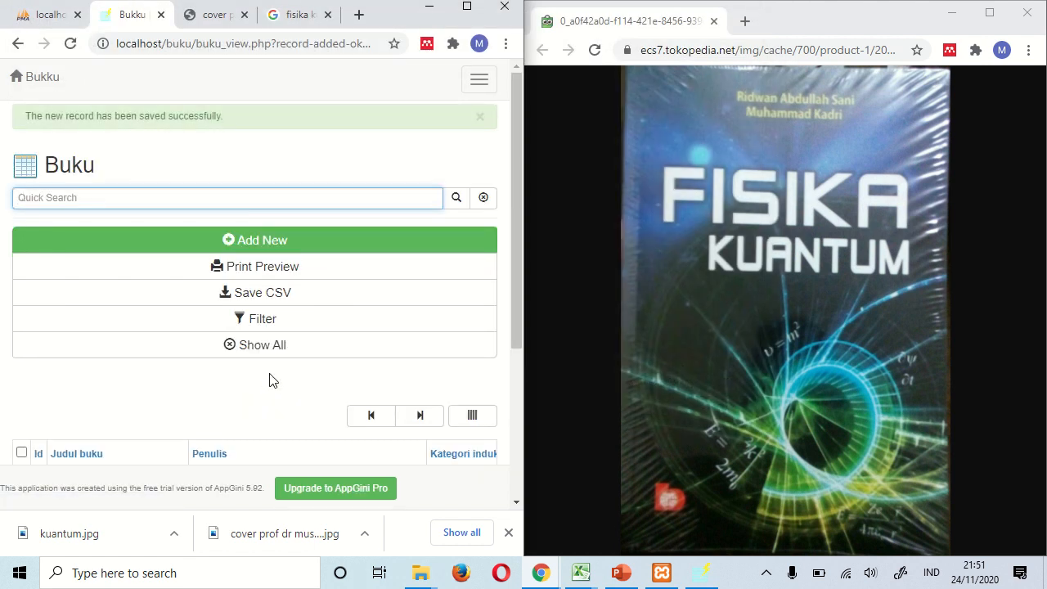
- Preview the Fisika Kuantum cover thumbnail in the Buku list, then return to the PowerPoint slide show
{"action": "scroll", "coordinate": [269, 375], "scroll_direction": "down", "scroll_amount": 3}
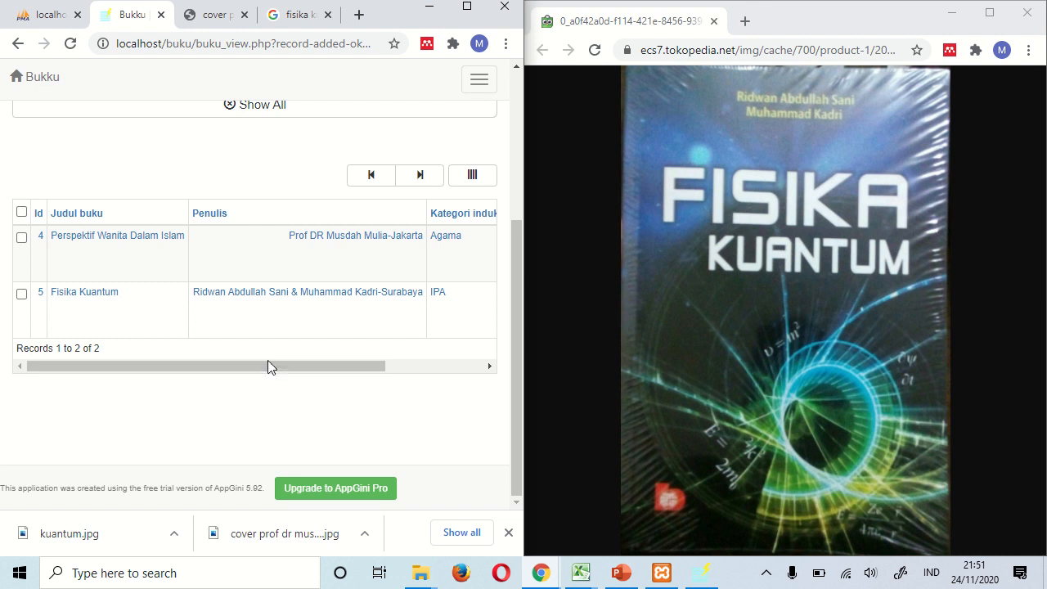
{"action": "left_click_drag", "start_coordinate": [269, 366], "coordinate": [503, 368]}
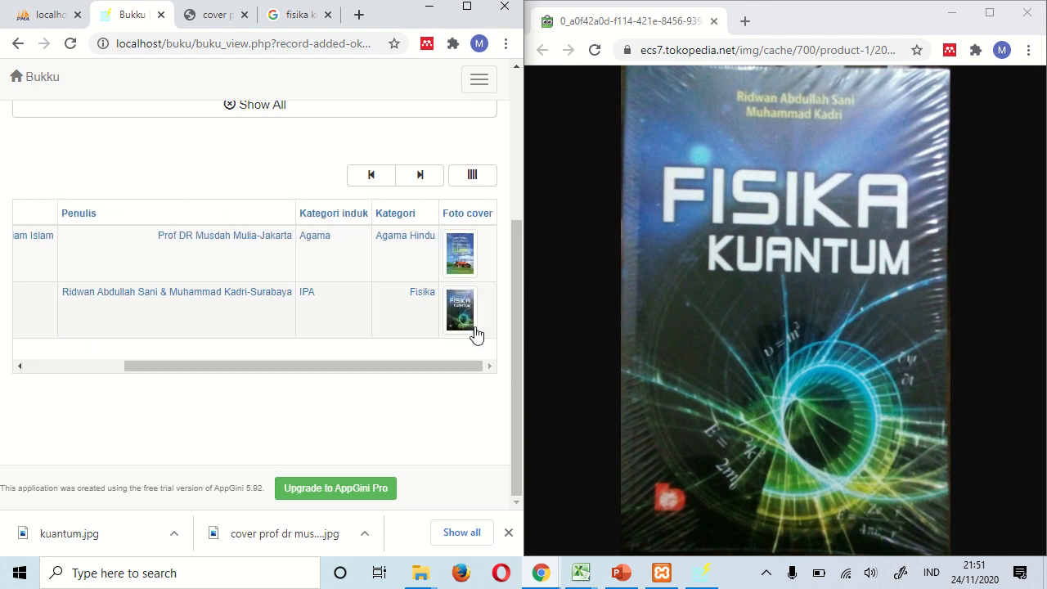
{"action": "left_click", "coordinate": [468, 318]}
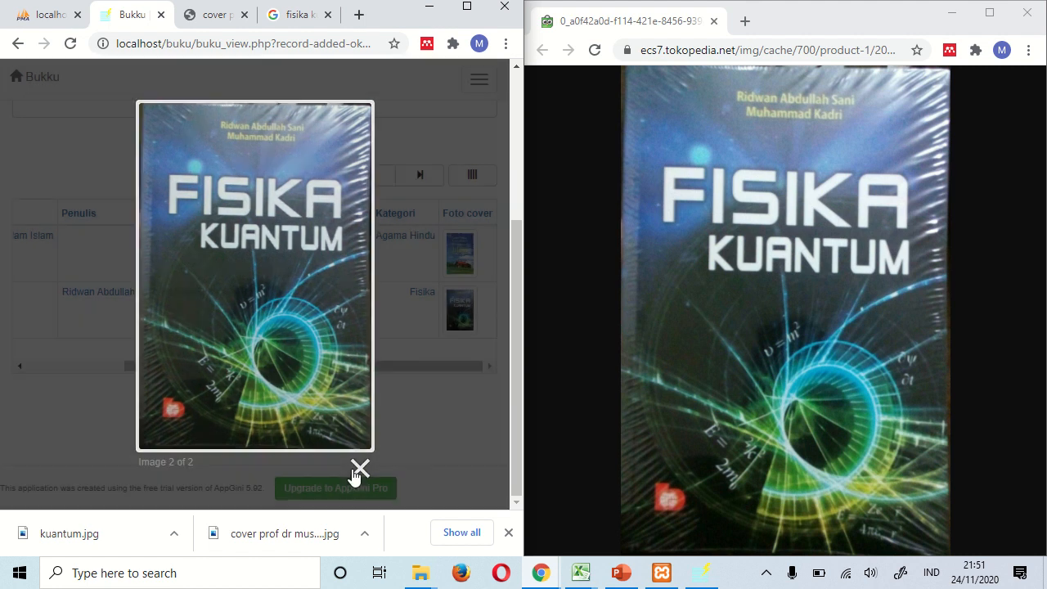
{"action": "left_click", "coordinate": [360, 468]}
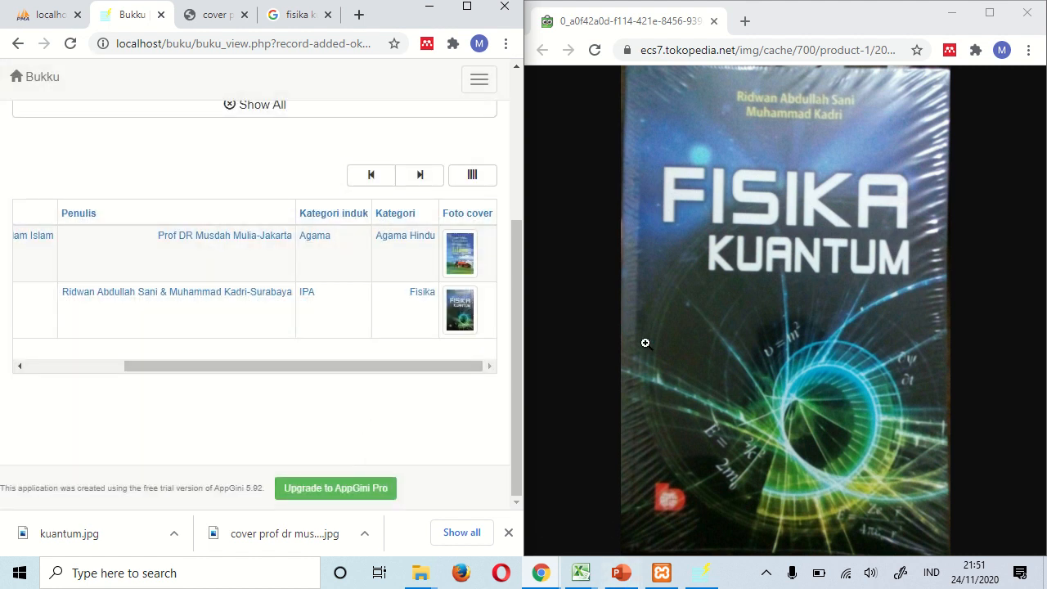
{"action": "left_click", "coordinate": [606, 585]}
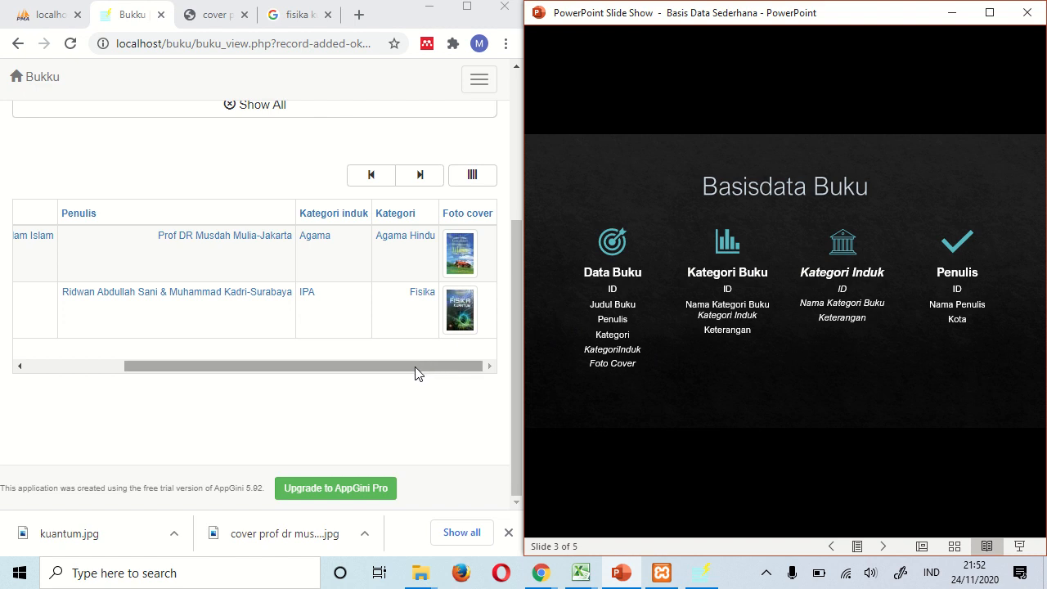
{"action": "left_click_drag", "start_coordinate": [415, 373], "coordinate": [381, 387]}
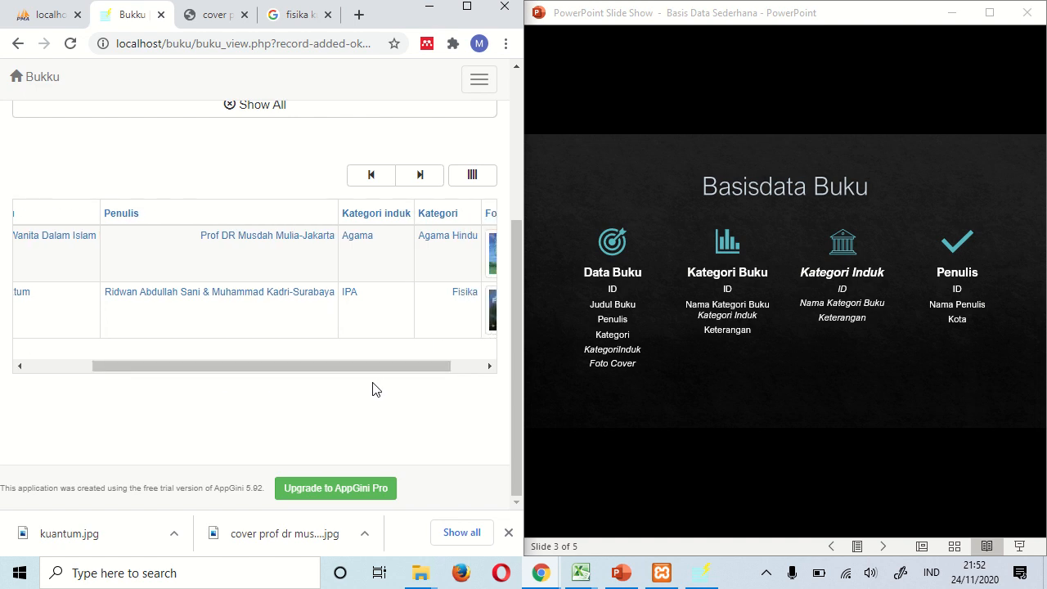
{"action": "left_click_drag", "start_coordinate": [369, 366], "coordinate": [366, 367]}
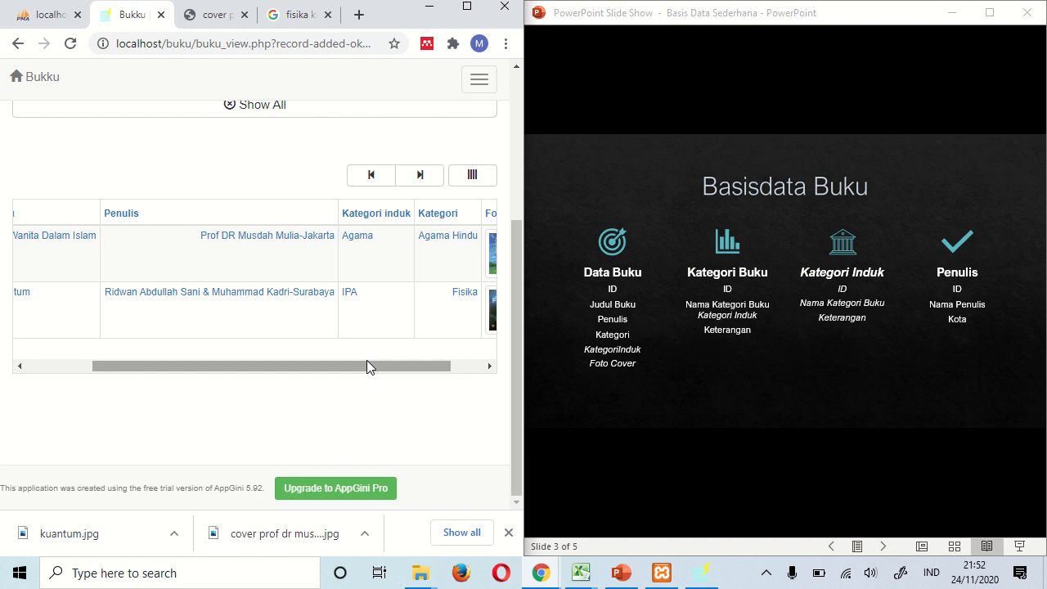